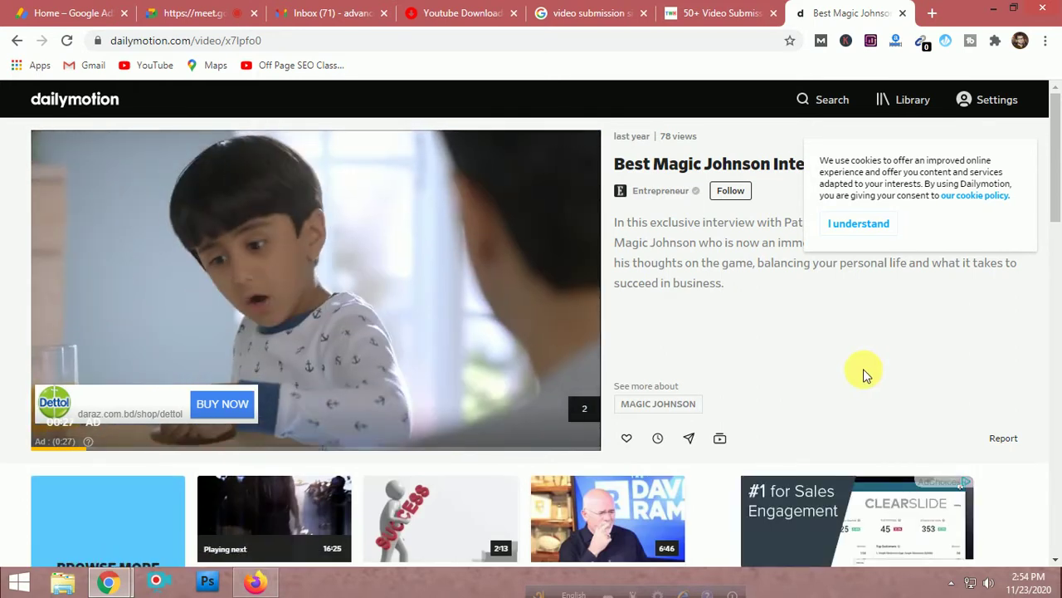
# - Accept the cookie notice on the Magic Johnson interview video page
pyautogui.click(871, 227)
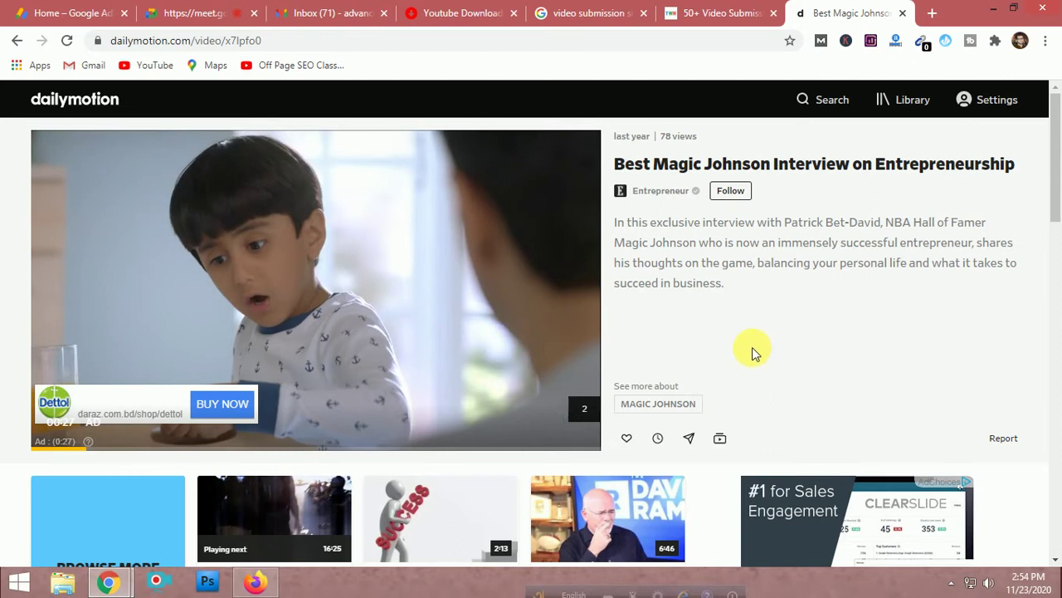
pyautogui.moveTo(294, 299)
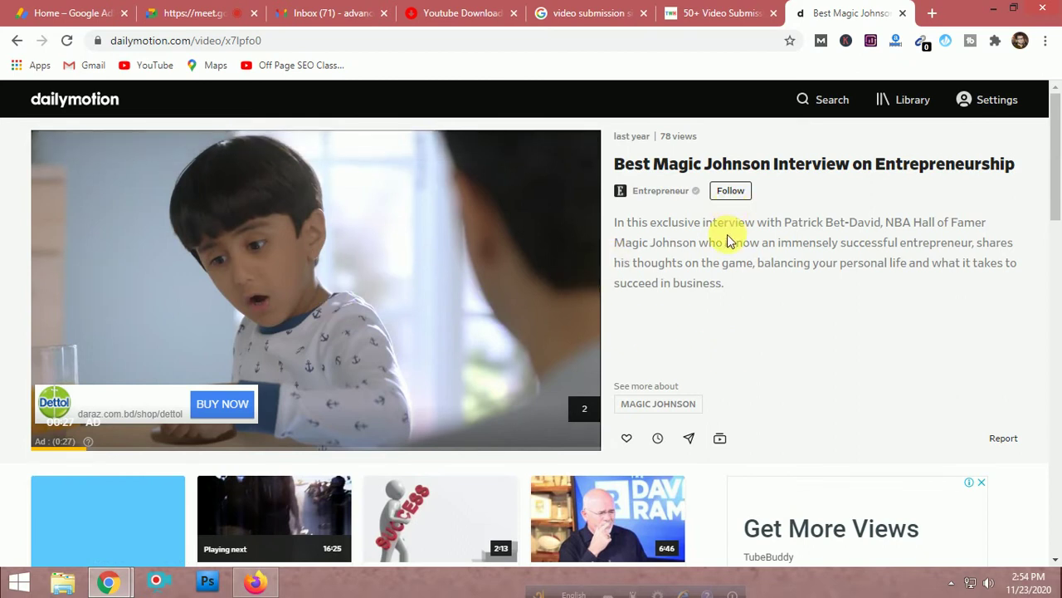
pyautogui.moveTo(440, 326)
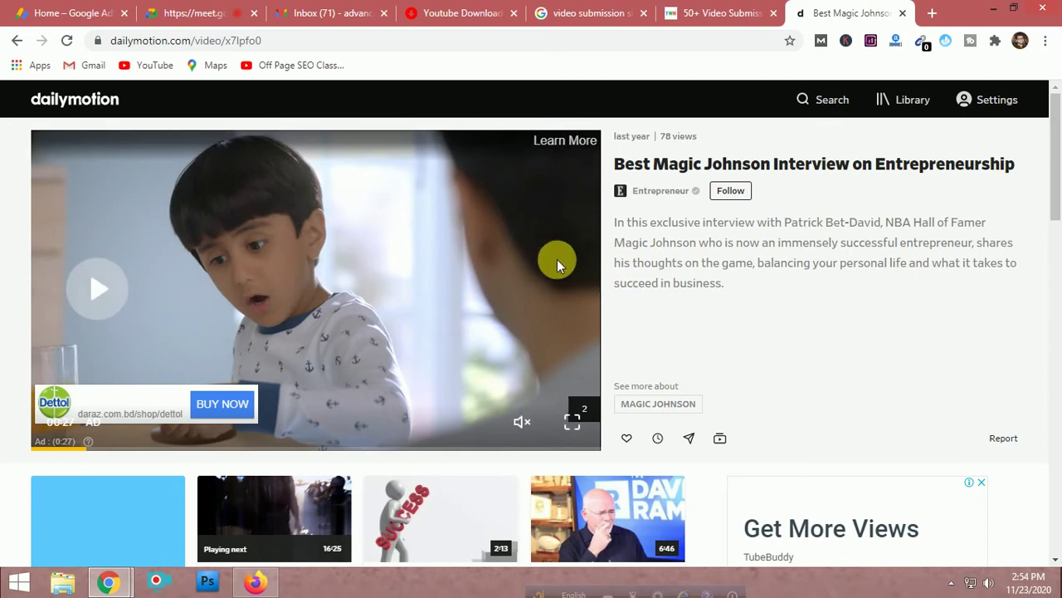
# - Look through the related, topic and trending videos listed below the Magic Johnson interview
pyautogui.scroll(-4, 556, 259)
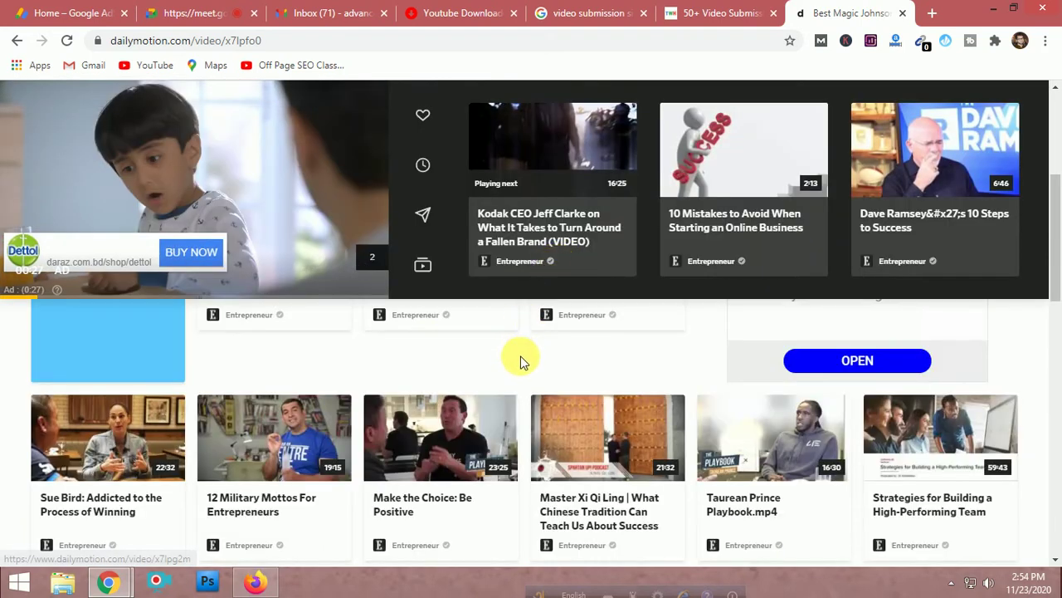
pyautogui.scroll(5, 522, 360)
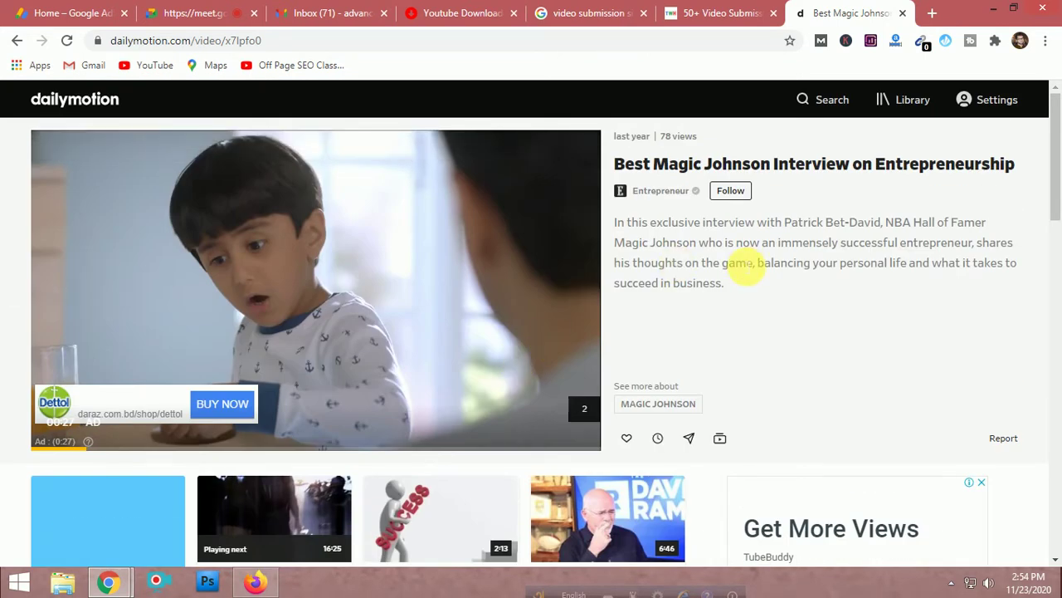
pyautogui.scroll(-4, 744, 267)
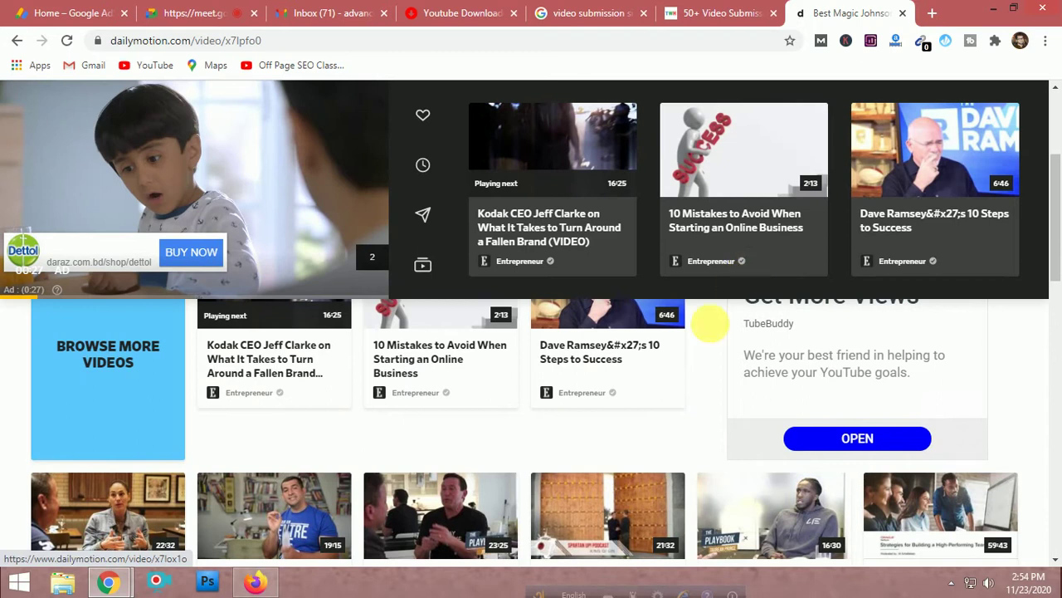
pyautogui.scroll(-4, 592, 438)
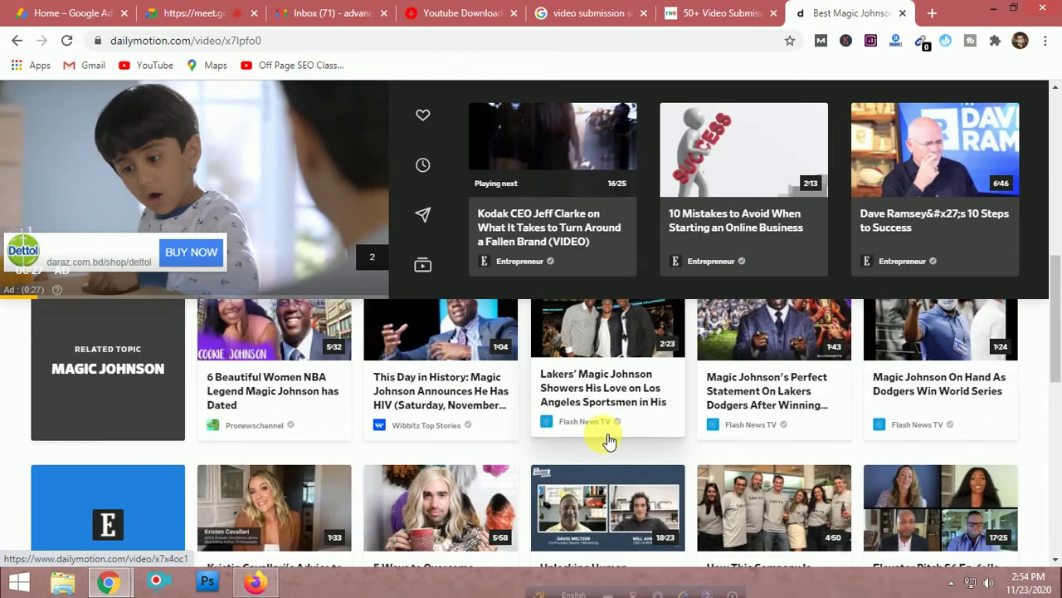
pyautogui.scroll(-1, 607, 441)
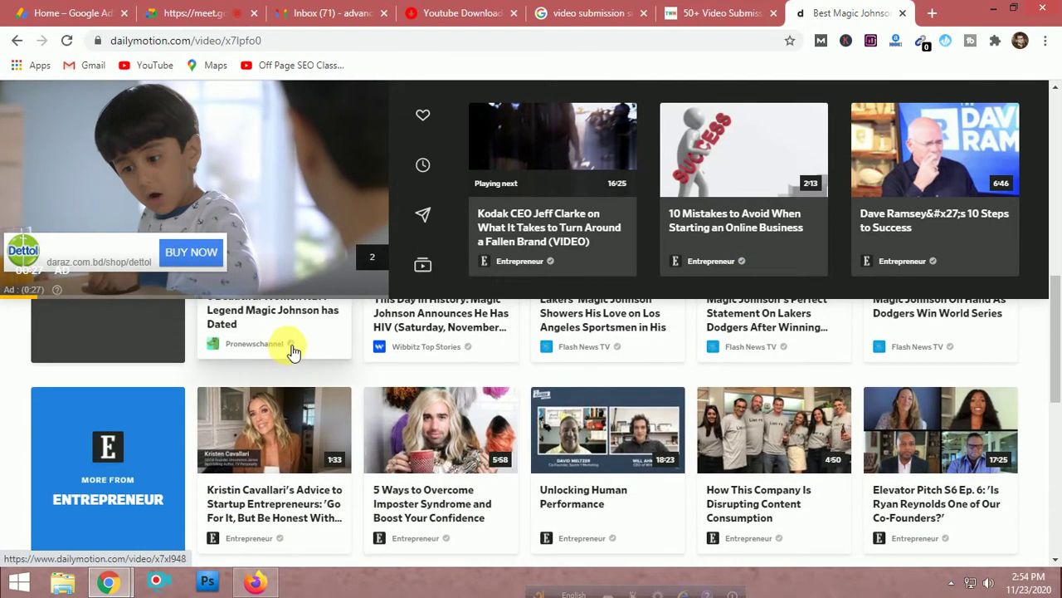
pyautogui.scroll(-3, 672, 460)
pyautogui.scroll(-1, 672, 461)
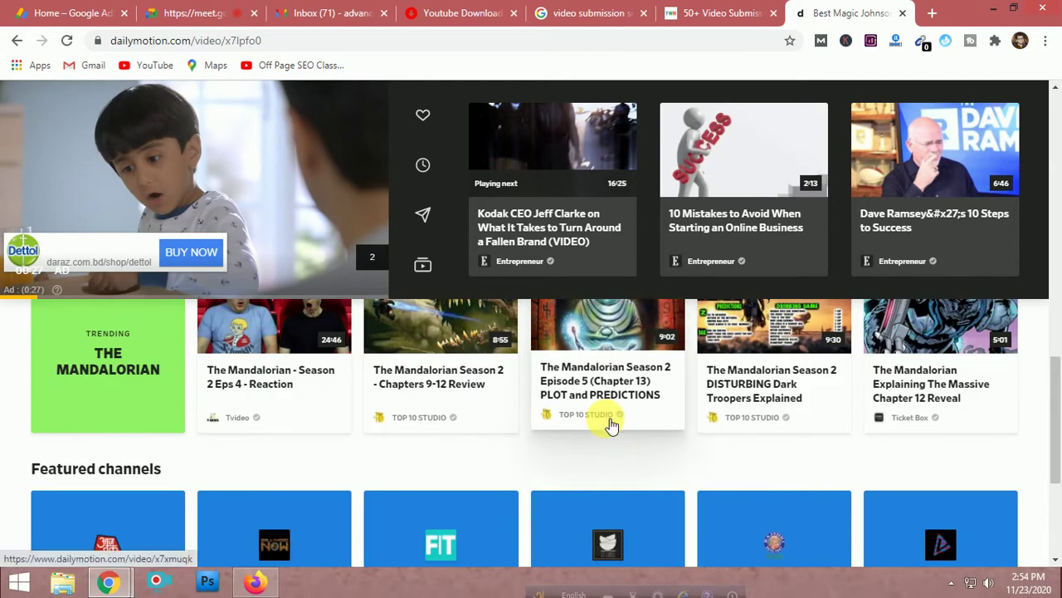
pyautogui.scroll(4, 628, 427)
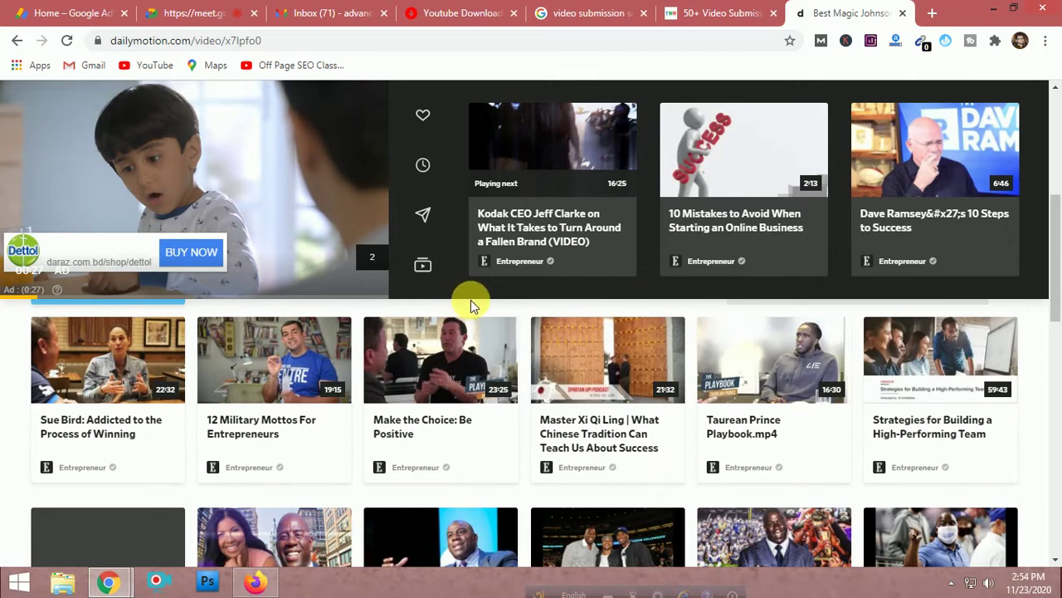
pyautogui.moveTo(1055, 296); pyautogui.dragTo(1052, 189)
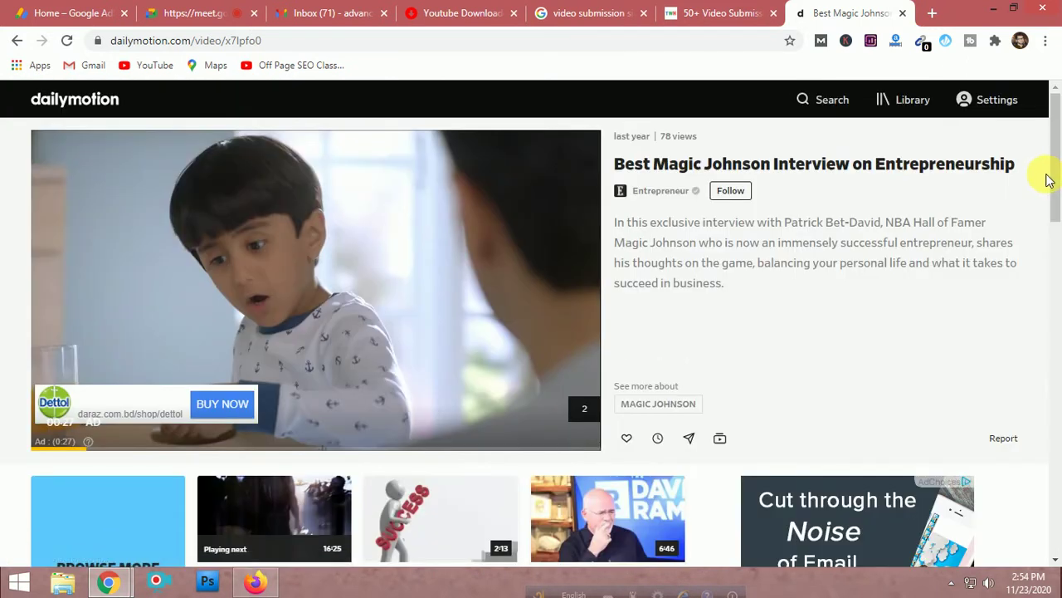
# - Open the account settings and examine the Feedback & Research, Email Preferences and Edit account pages
pyautogui.click(994, 101)
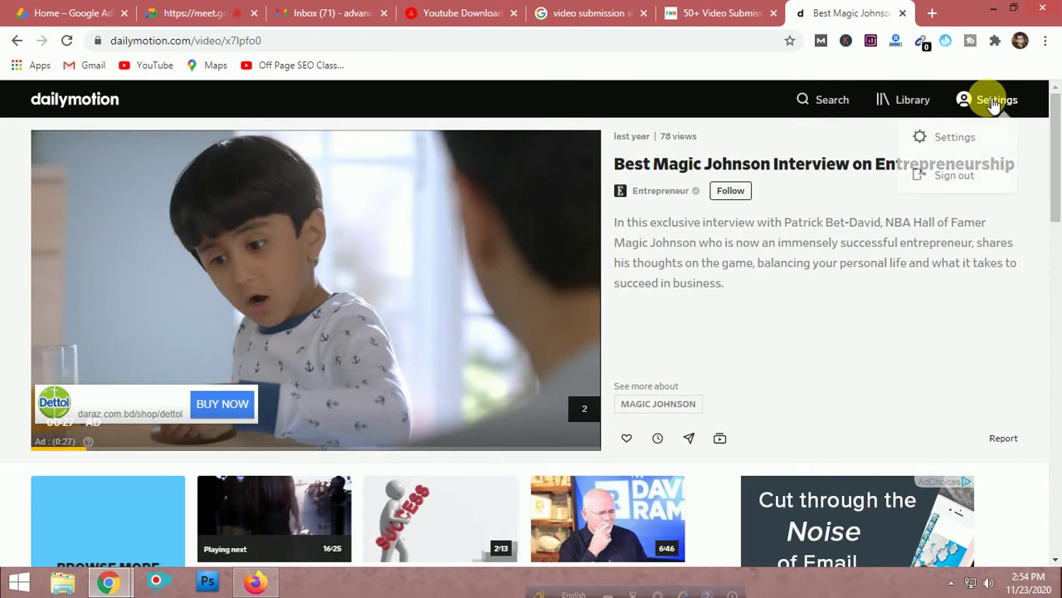
pyautogui.click(966, 138)
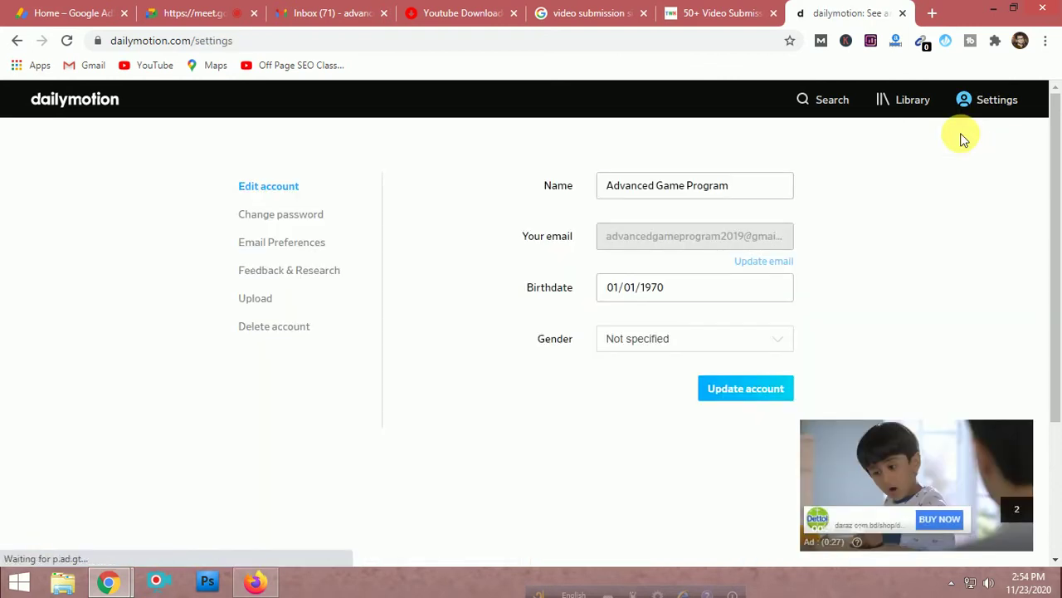
pyautogui.click(305, 274)
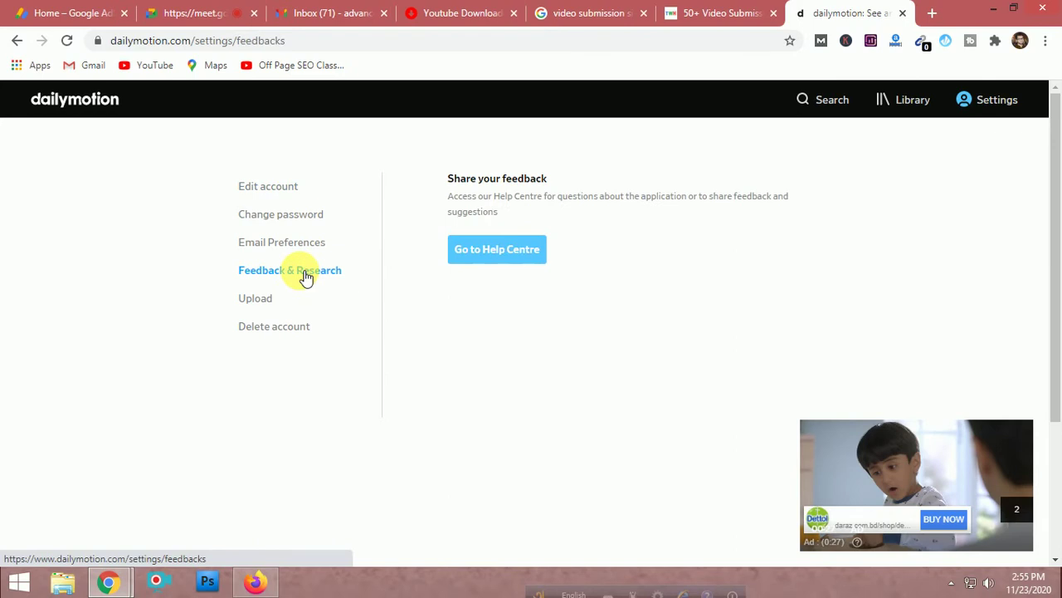
pyautogui.click(292, 242)
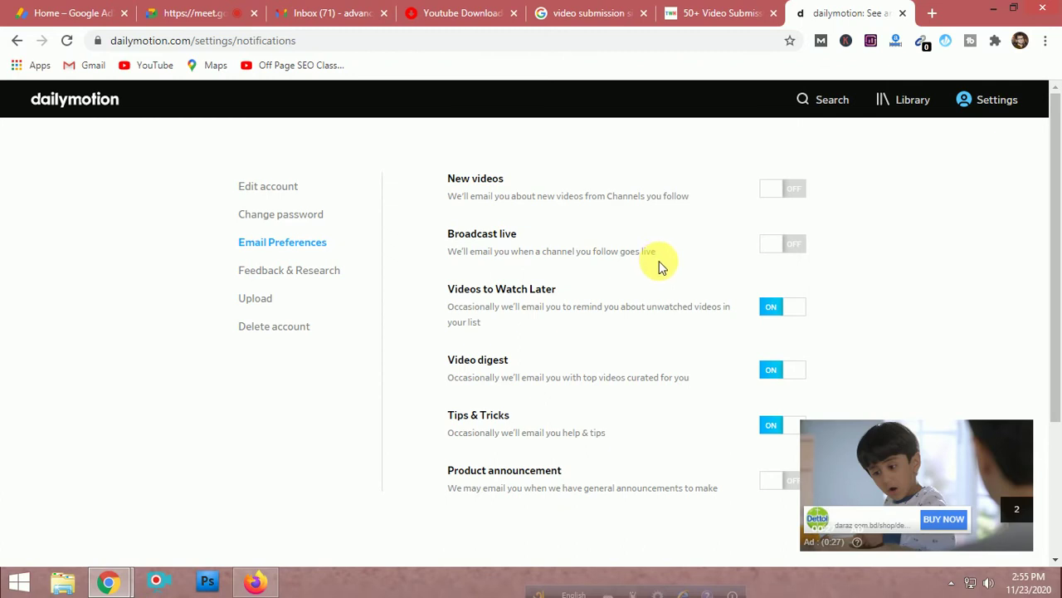
pyautogui.scroll(-3, 660, 266)
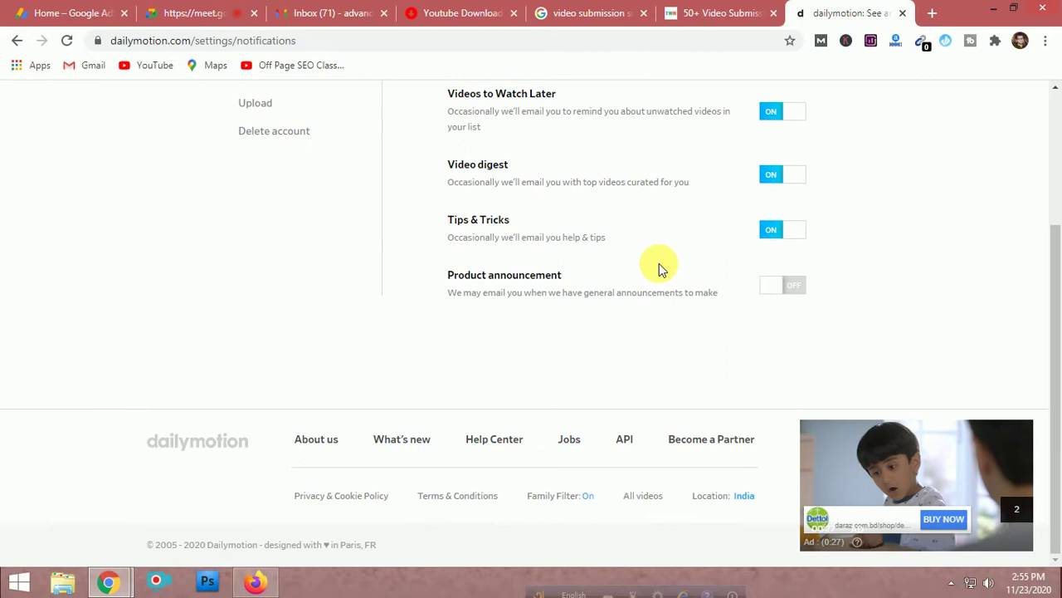
pyautogui.scroll(3, 656, 265)
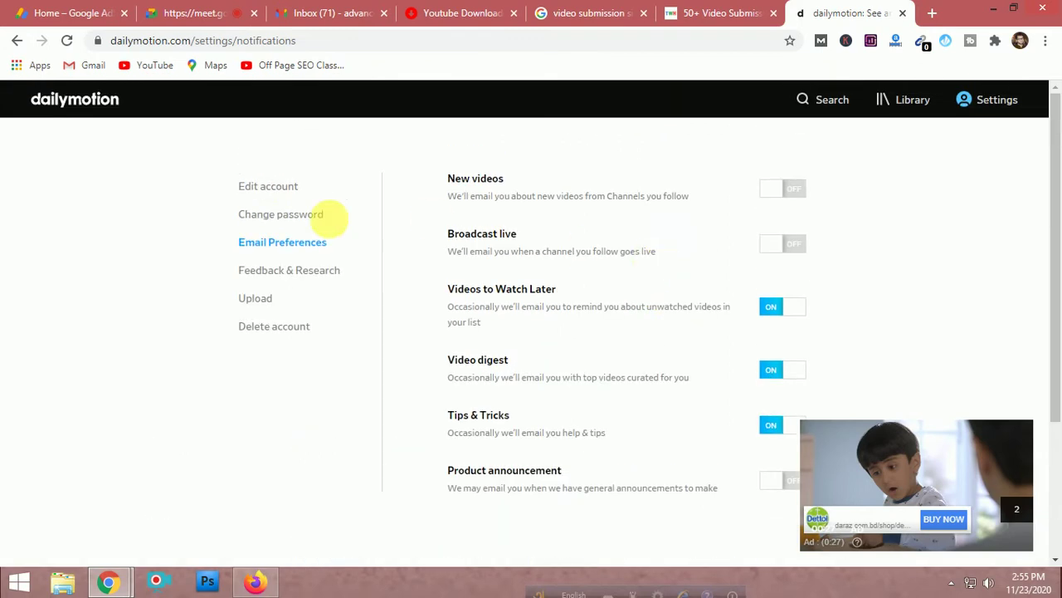
pyautogui.click(267, 188)
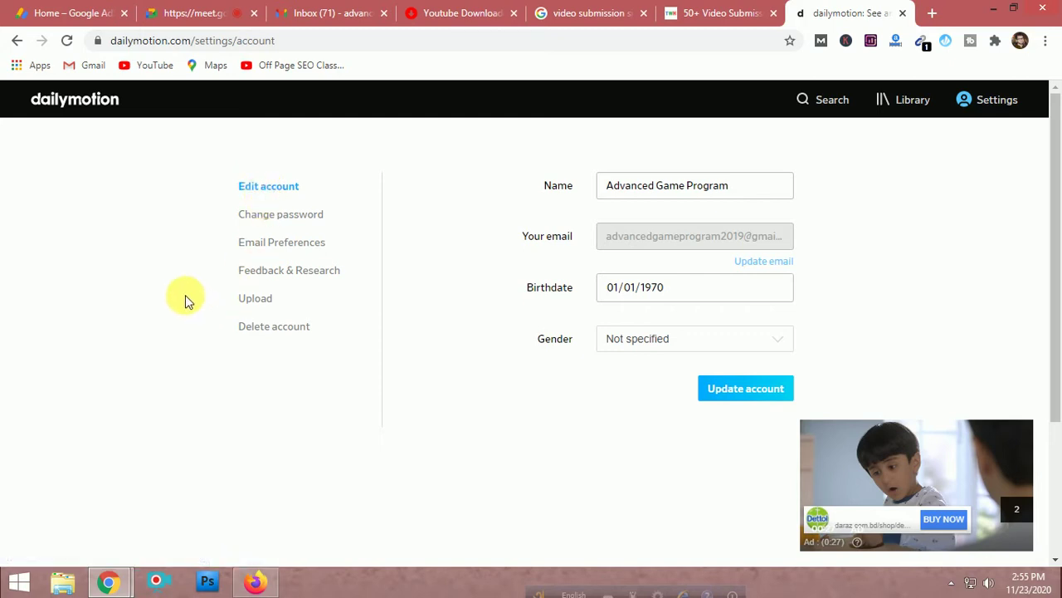
pyautogui.scroll(-1, 188, 302)
pyautogui.scroll(1, 108, 245)
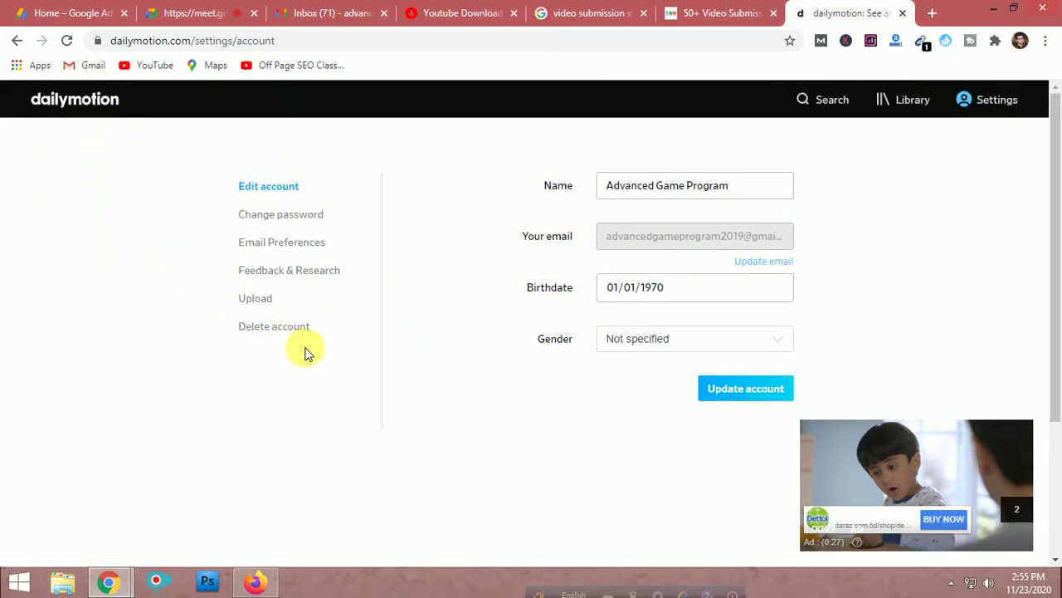
# - Go to the Dailymotion home page and look through its Featured and News videos
pyautogui.click(88, 99)
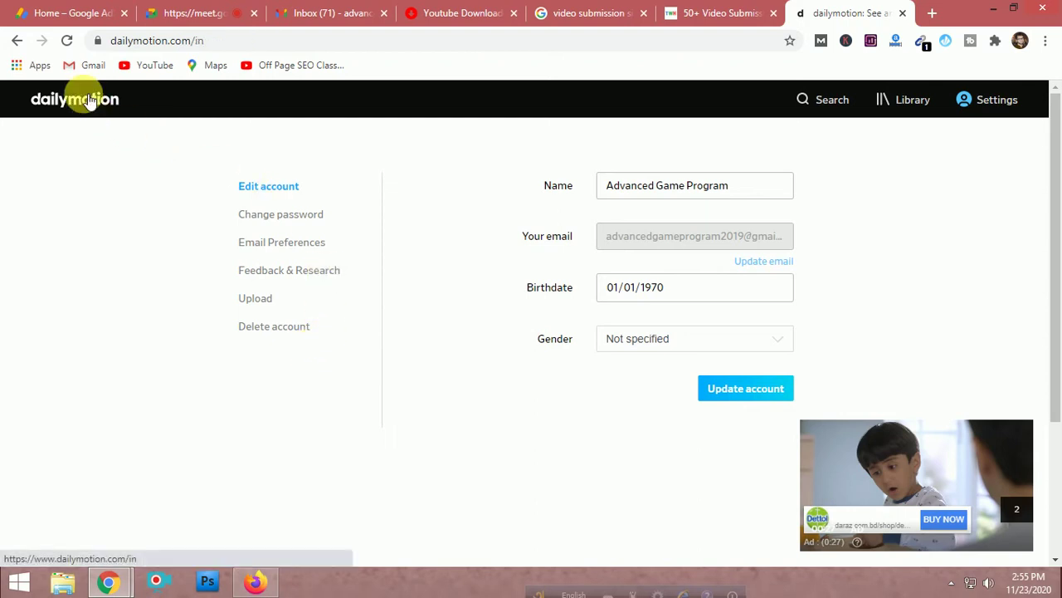
pyautogui.scroll(-8, 474, 391)
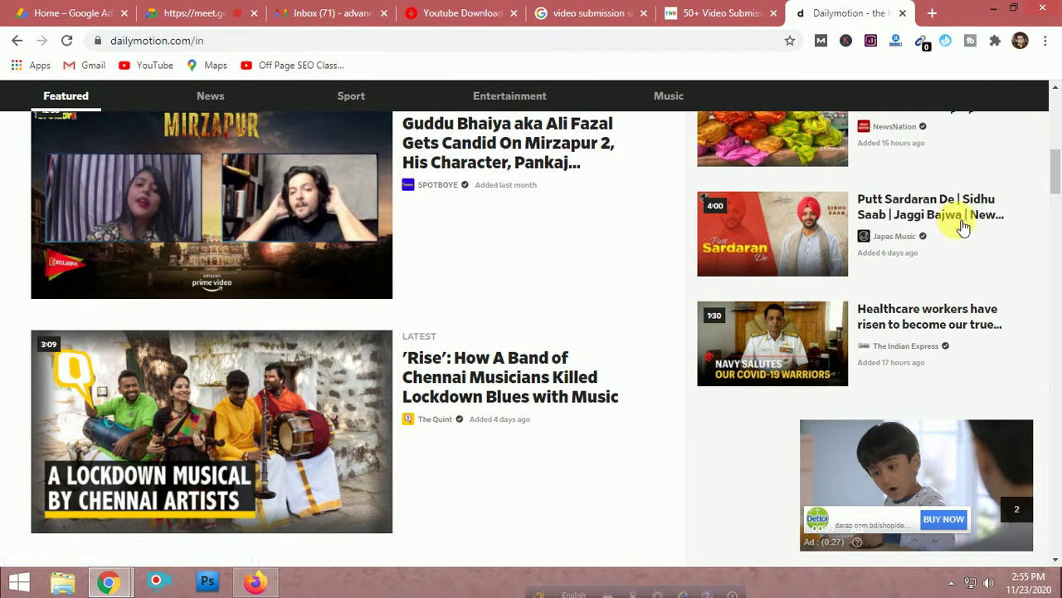
pyautogui.scroll(-5, 640, 347)
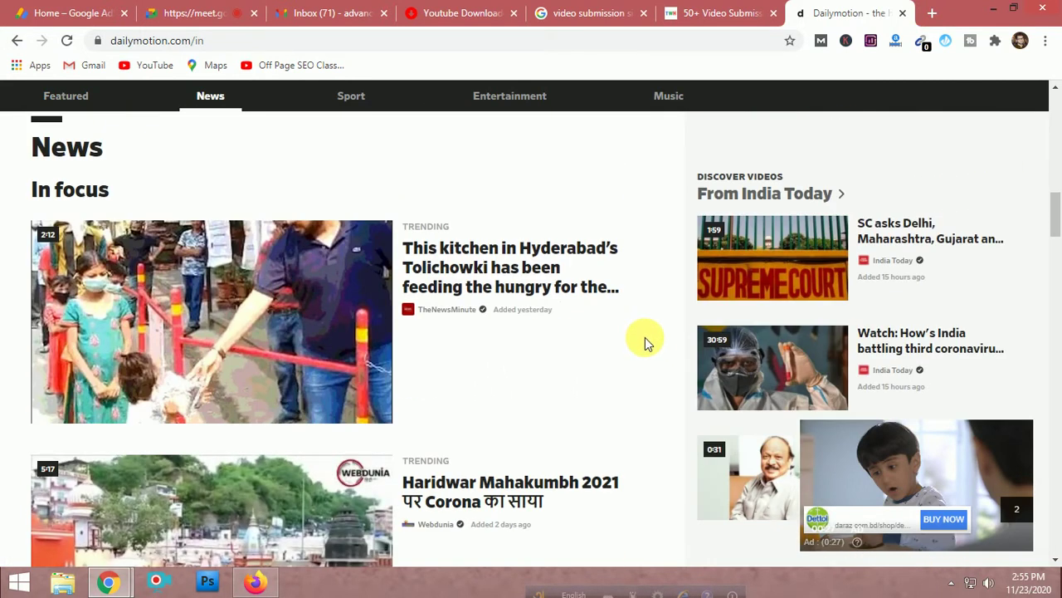
pyautogui.scroll(5, 404, 245)
pyautogui.scroll(8, 438, 240)
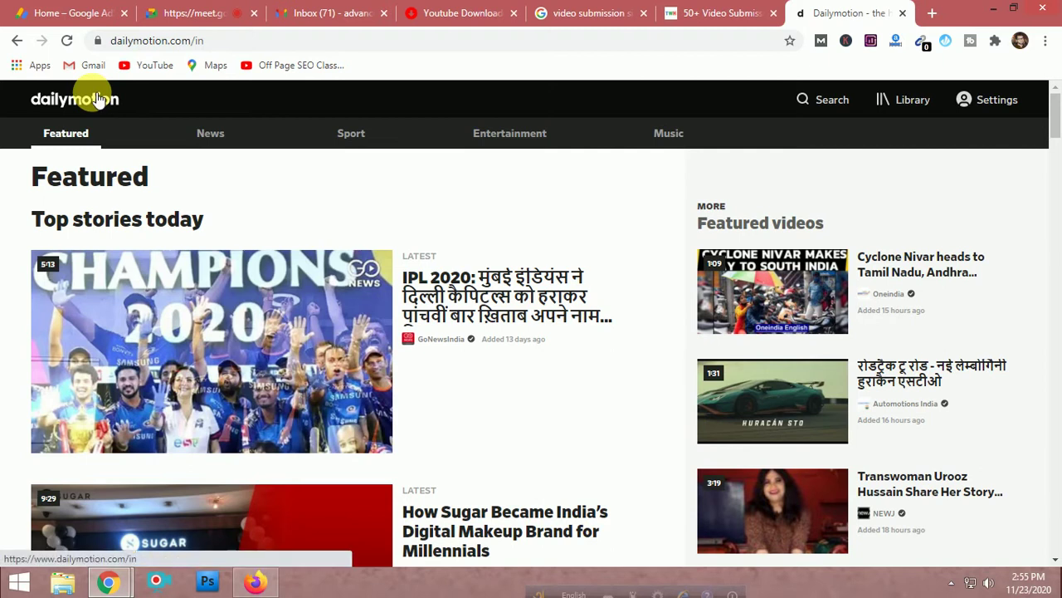
pyautogui.scroll(-1, 343, 243)
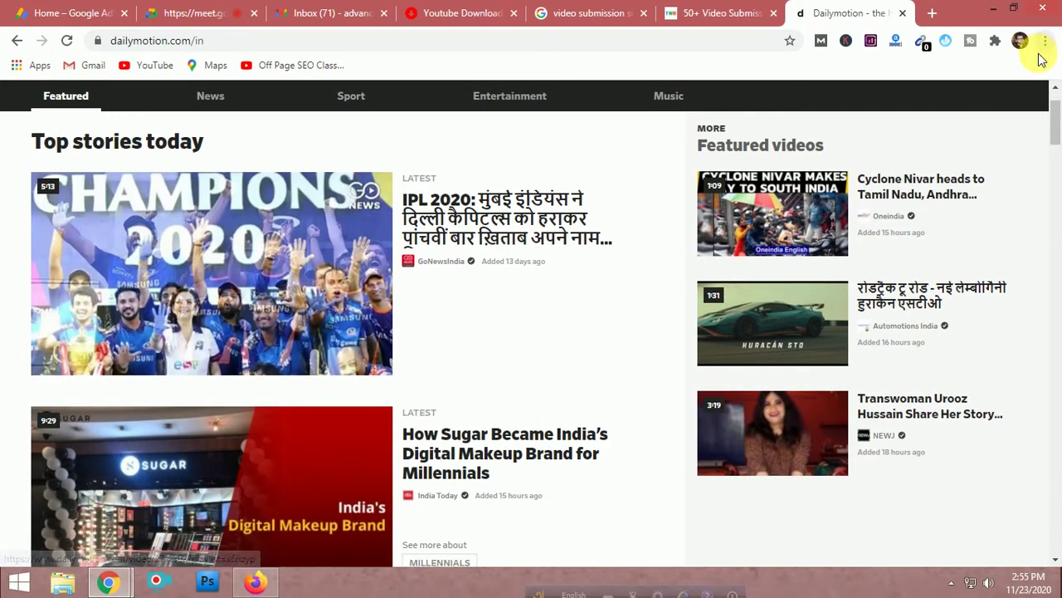
# - Open Your uploads in the library and continue from there to Explore
pyautogui.scroll(1, 891, 204)
pyautogui.click(911, 104)
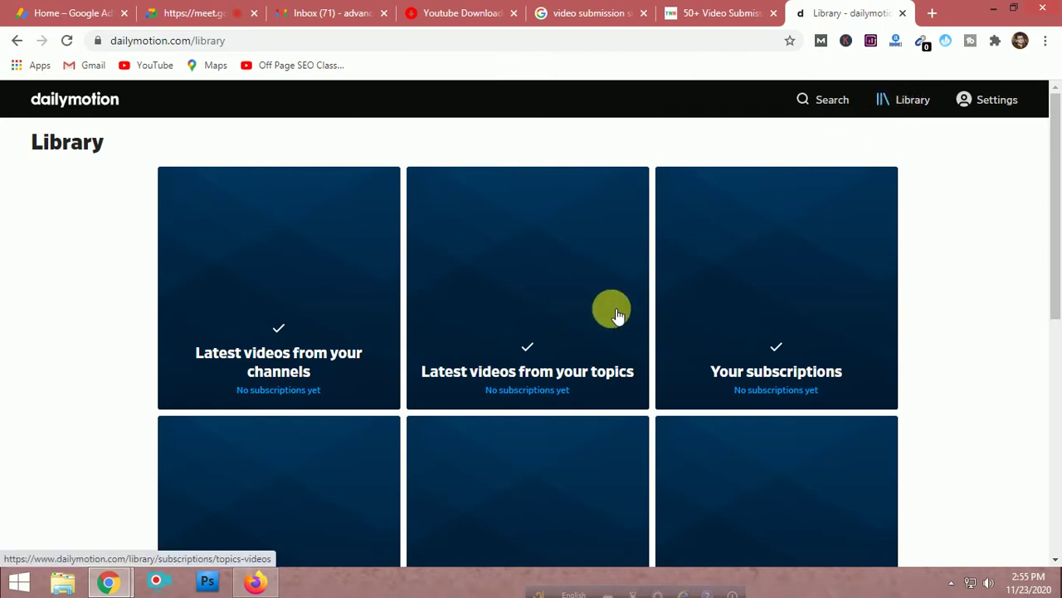
pyautogui.scroll(-2, 616, 313)
pyautogui.scroll(-4, 616, 309)
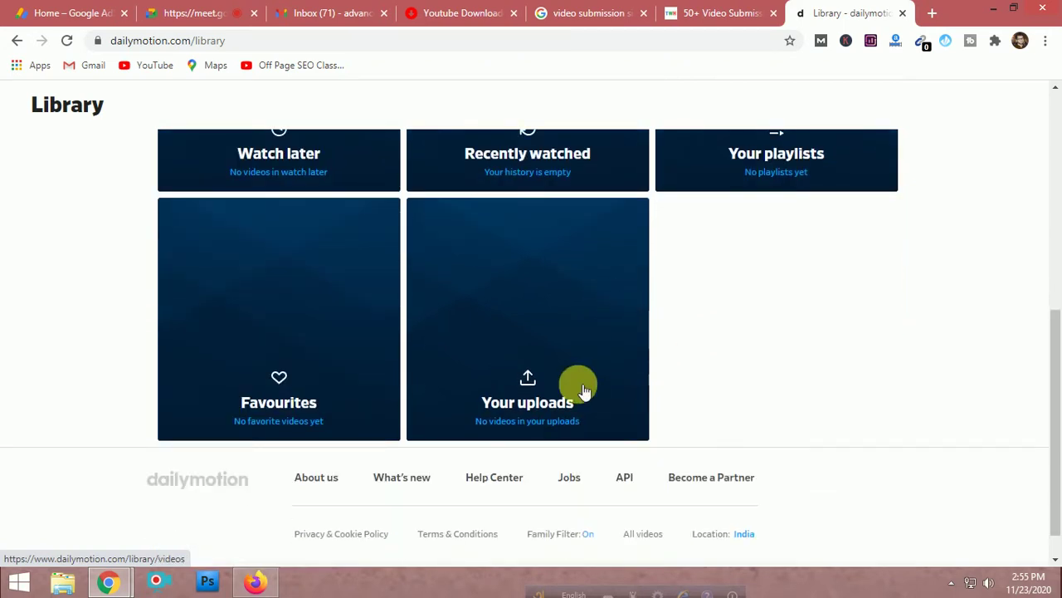
pyautogui.click(535, 386)
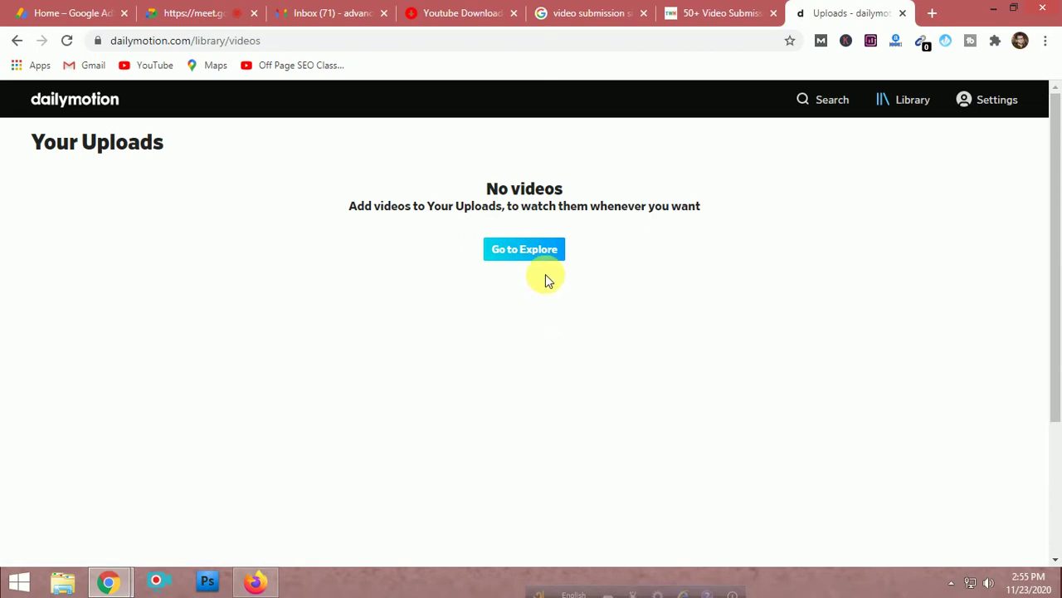
pyautogui.click(527, 253)
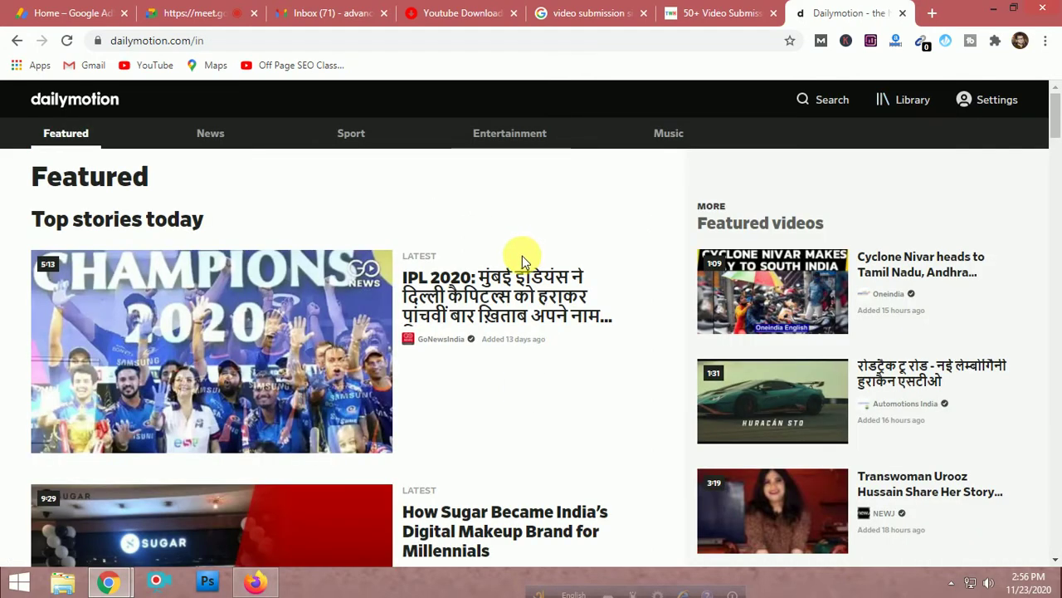
# - Return to the library and look through its subscription, playlist, favourites and uploads sections
pyautogui.click(907, 108)
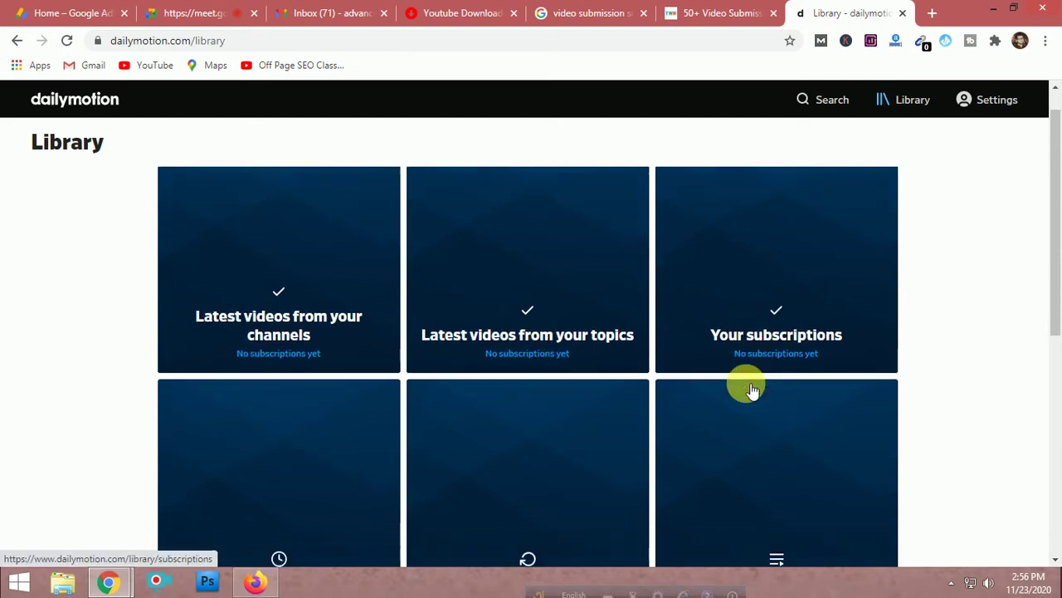
pyautogui.scroll(-3, 611, 443)
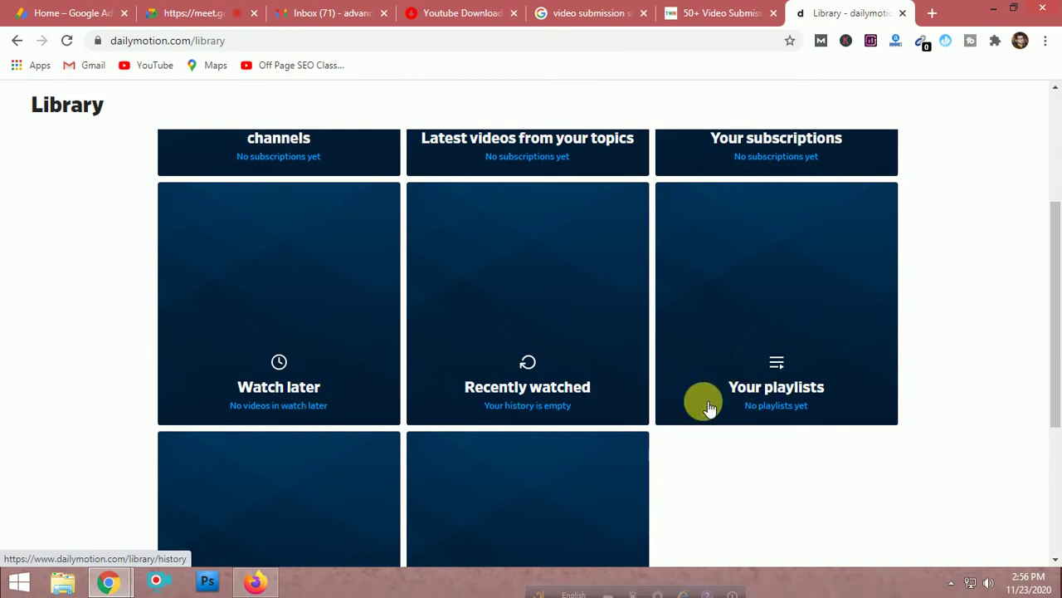
pyautogui.scroll(1, 689, 398)
pyautogui.scroll(-3, 703, 407)
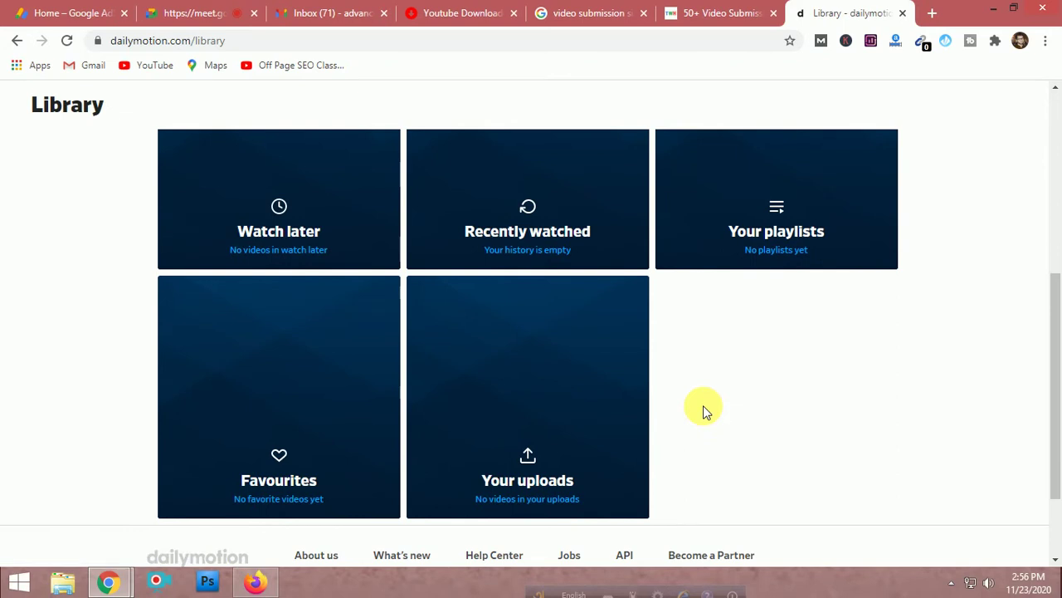
pyautogui.scroll(-2, 702, 426)
pyautogui.scroll(3, 798, 436)
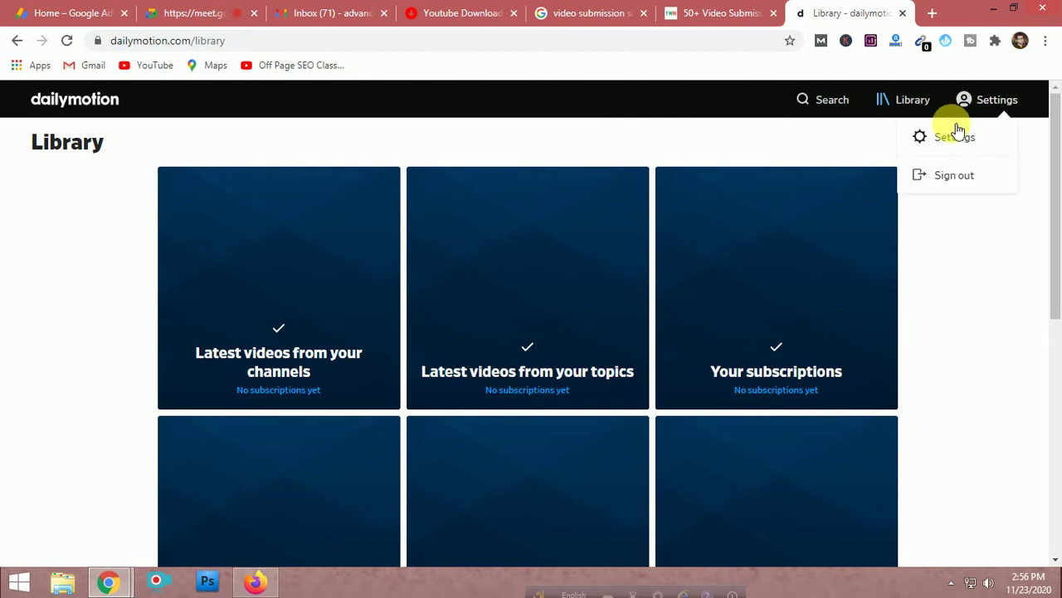
# - Check the account settings page again and return to the home page to browse the featured stories
pyautogui.click(955, 138)
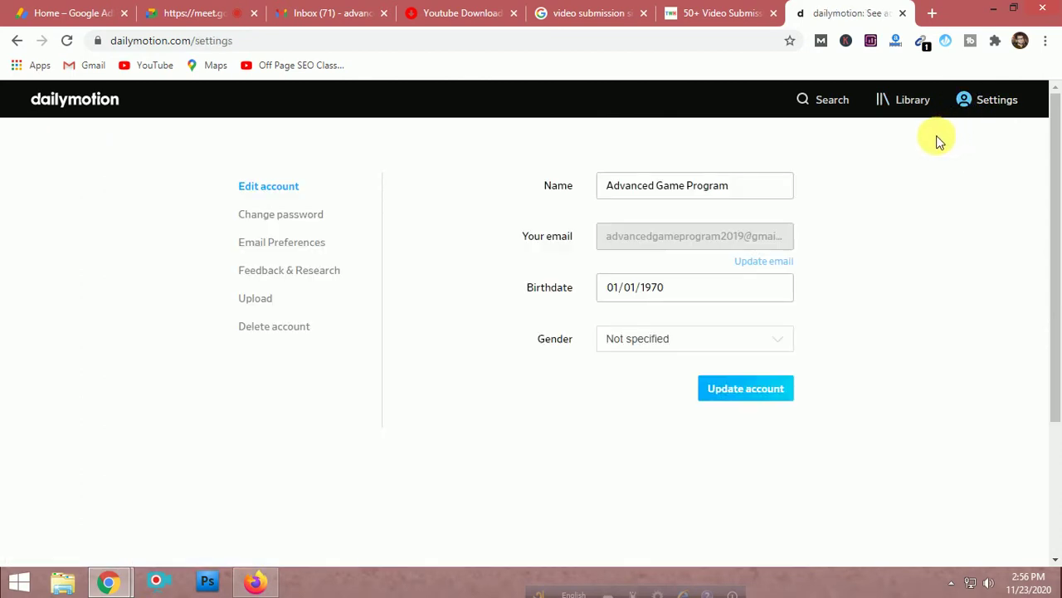
pyautogui.click(92, 106)
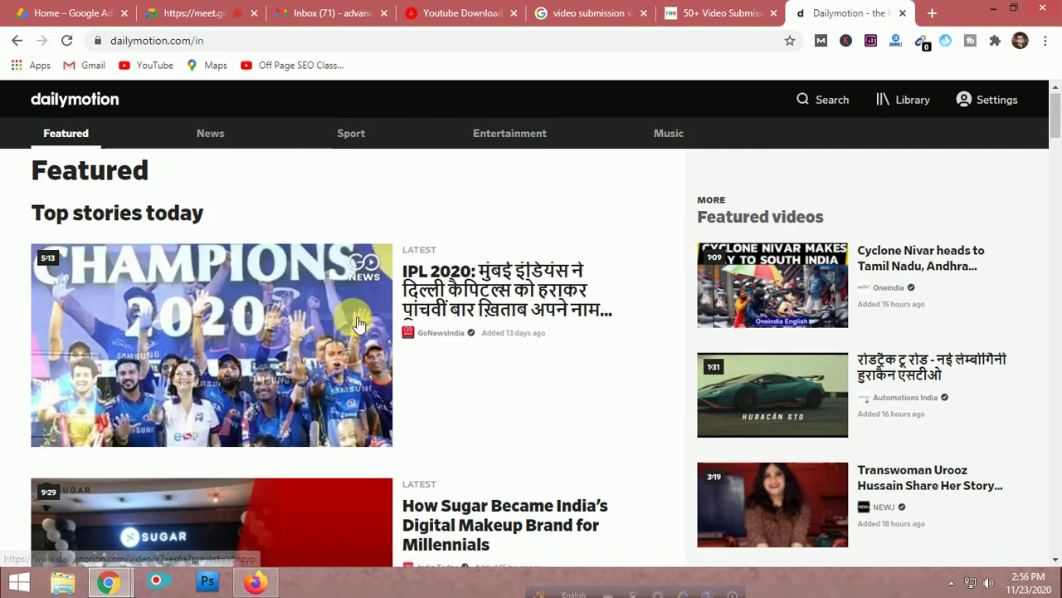
pyautogui.scroll(-9, 478, 411)
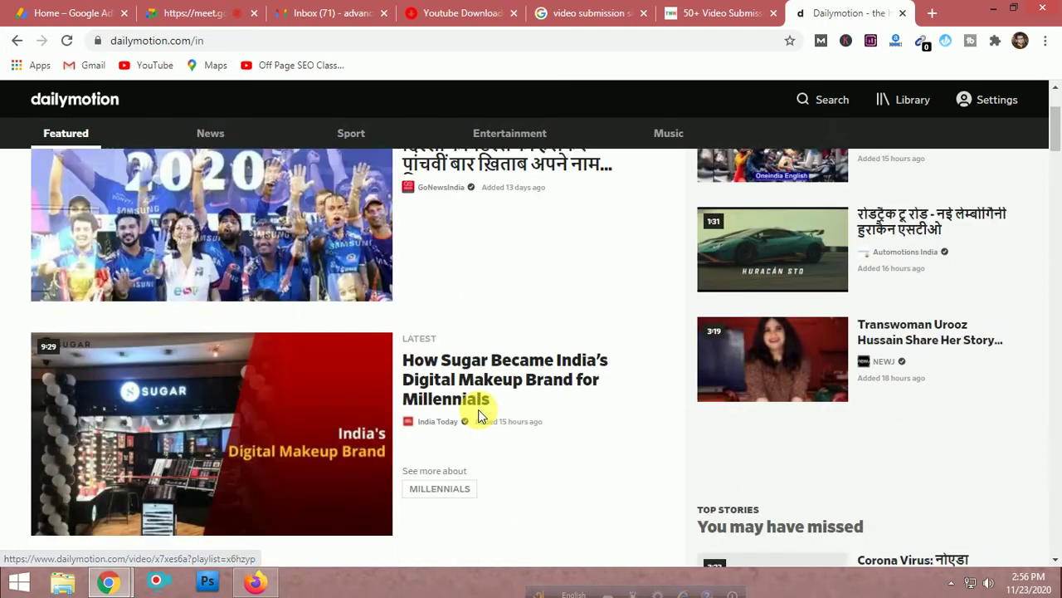
# - Finish browsing the home page stories, check Your uploads in the library again, and continue from there to Explore
pyautogui.scroll(-4, 483, 427)
pyautogui.scroll(8, 481, 432)
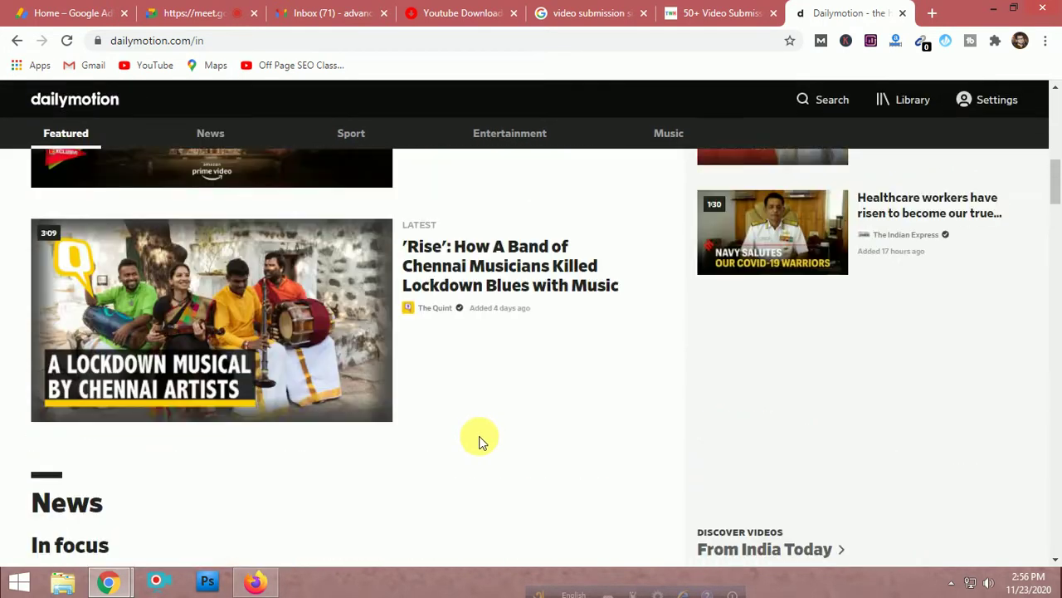
pyautogui.scroll(1, 484, 444)
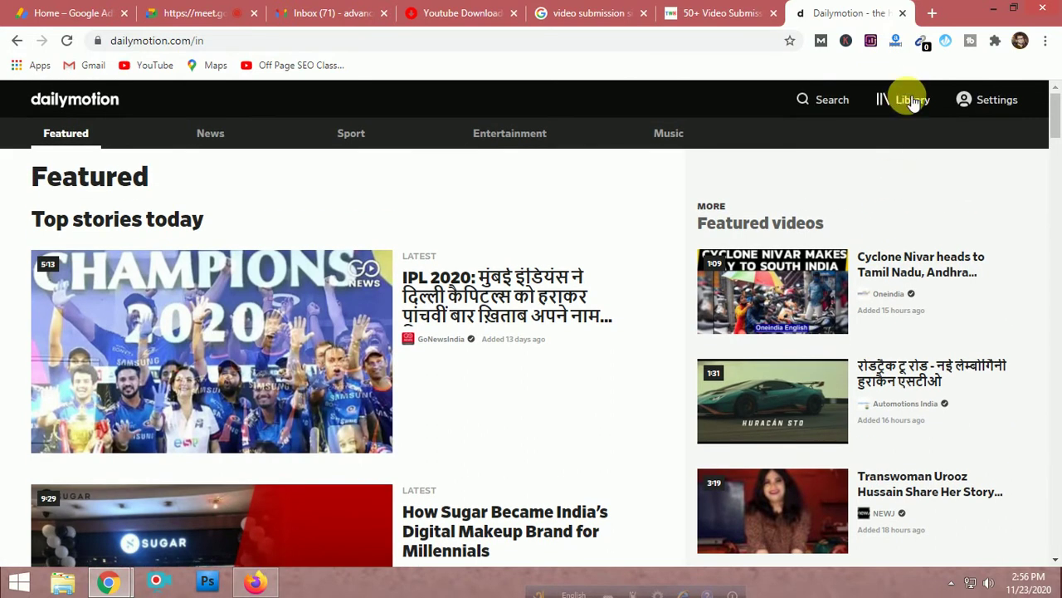
pyautogui.click(912, 100)
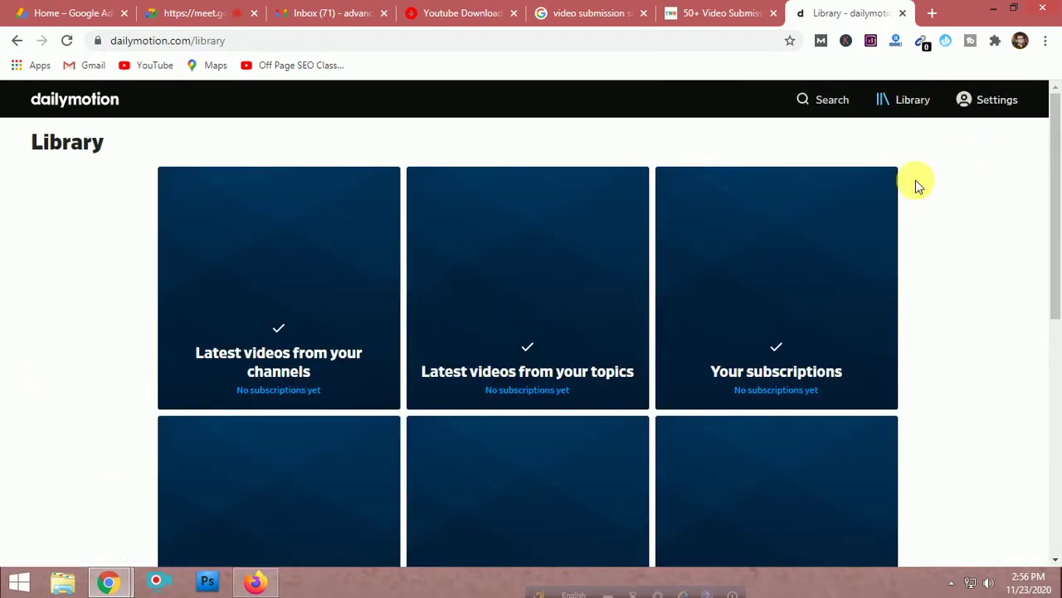
pyautogui.scroll(-6, 728, 473)
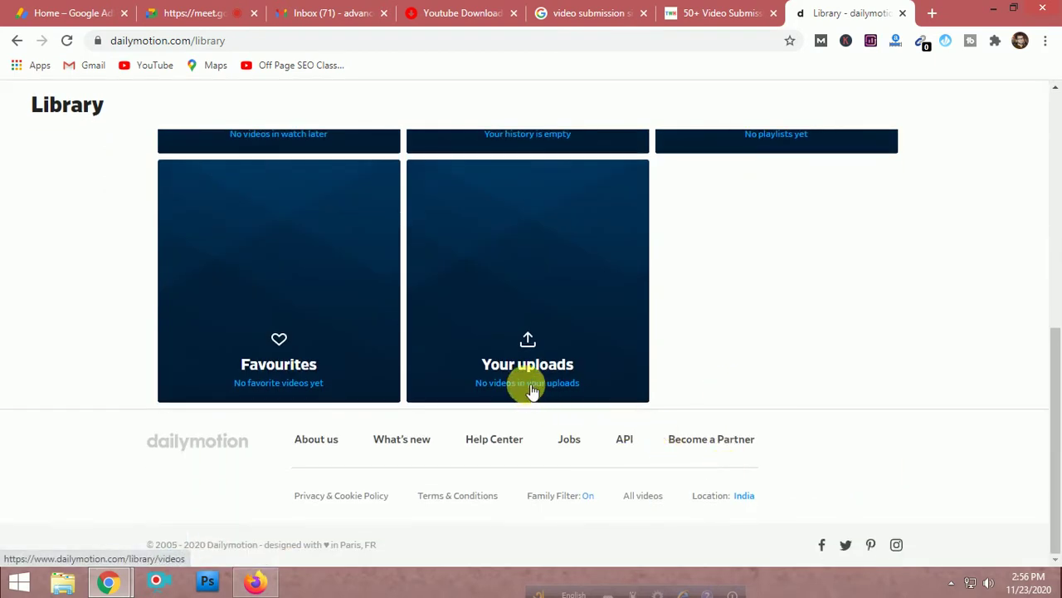
pyautogui.click(532, 390)
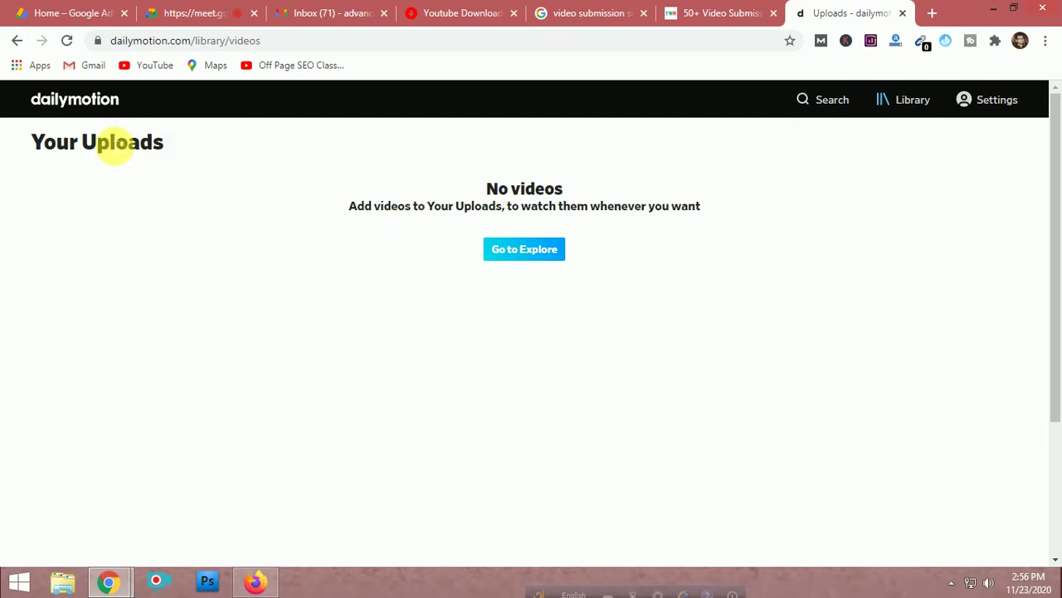
pyautogui.click(500, 249)
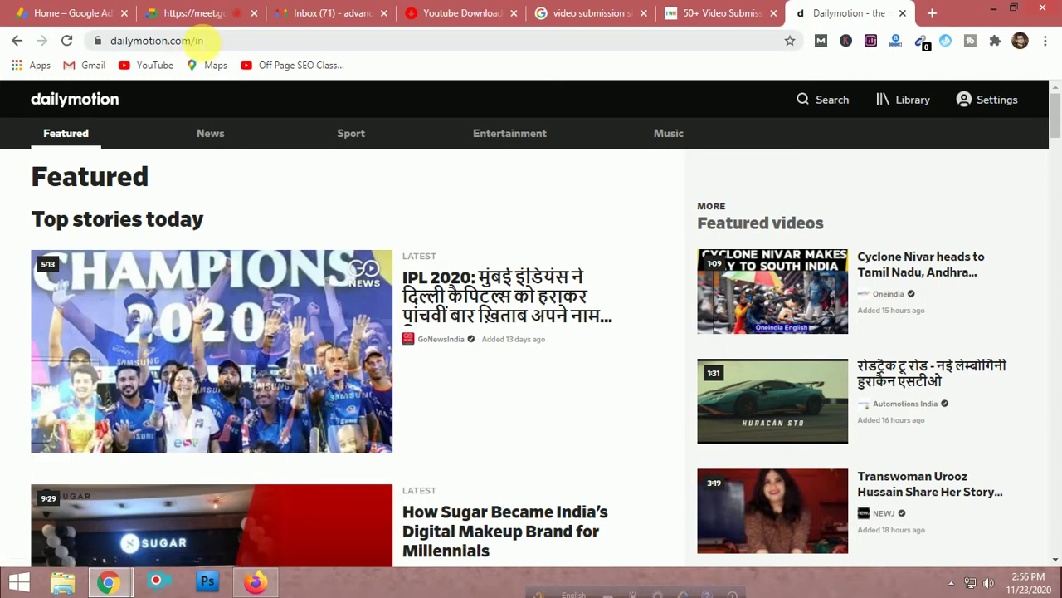
# - Reload Dailymotion from its bare domain address and look through the library sections down to the footer links
pyautogui.click(258, 41)
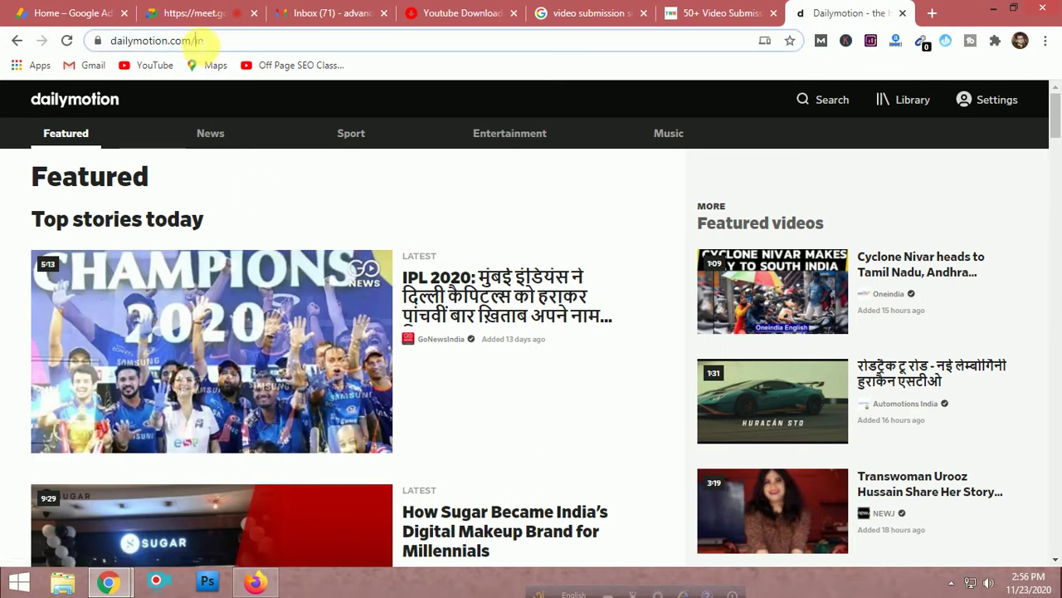
pyautogui.press('BackSpace')
pyautogui.press('Return')
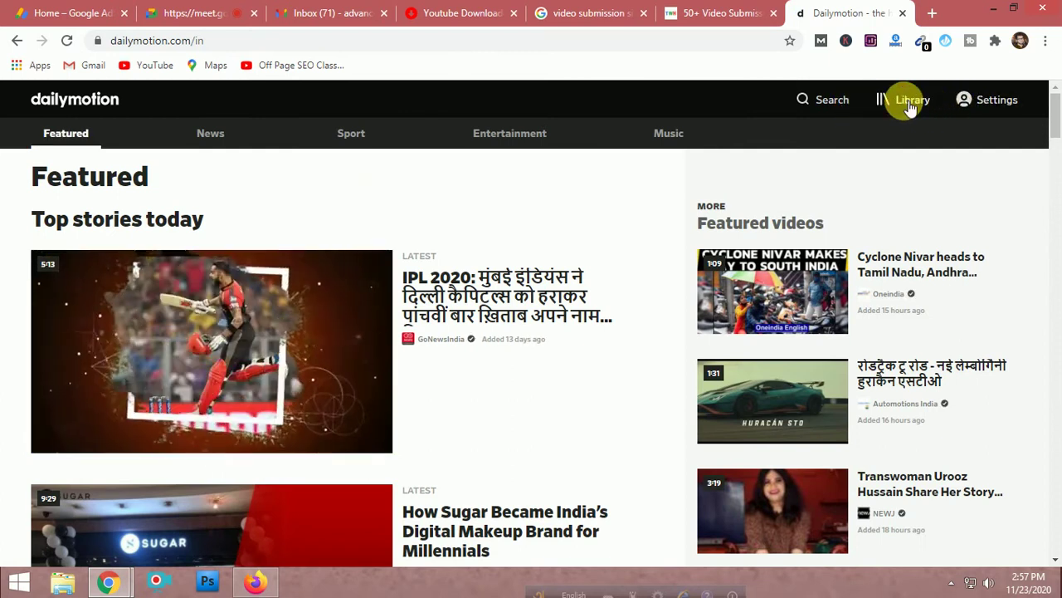
pyautogui.click(911, 109)
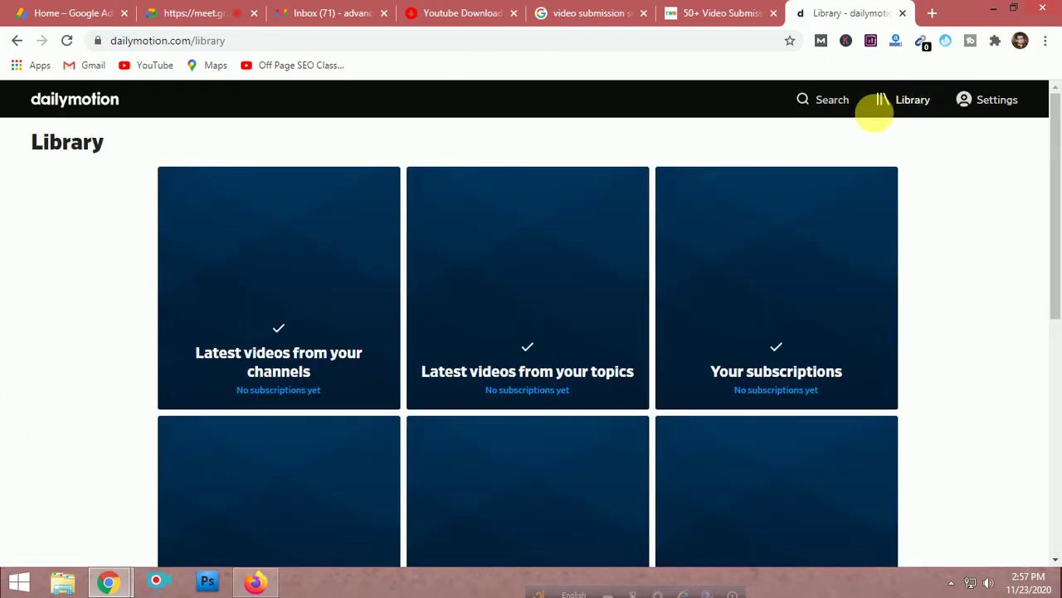
pyautogui.scroll(-3, 547, 347)
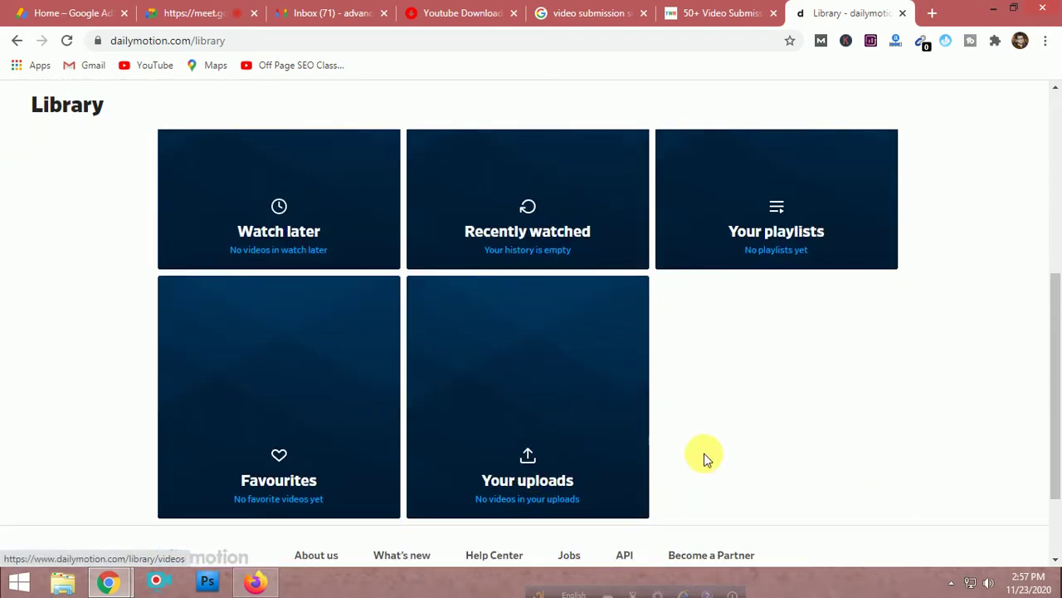
pyautogui.scroll(-2, 705, 456)
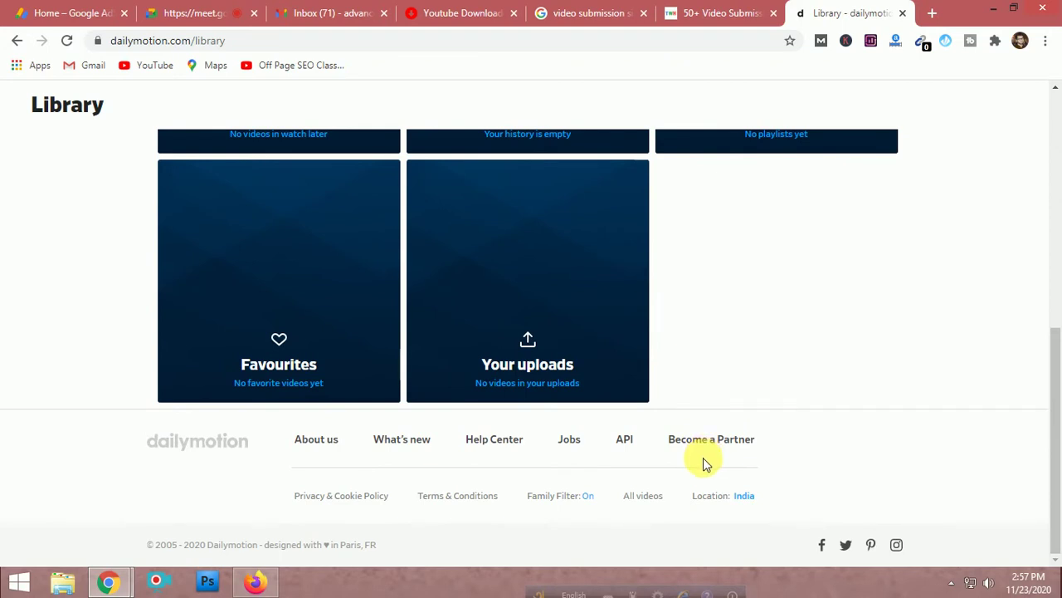
pyautogui.scroll(5, 702, 460)
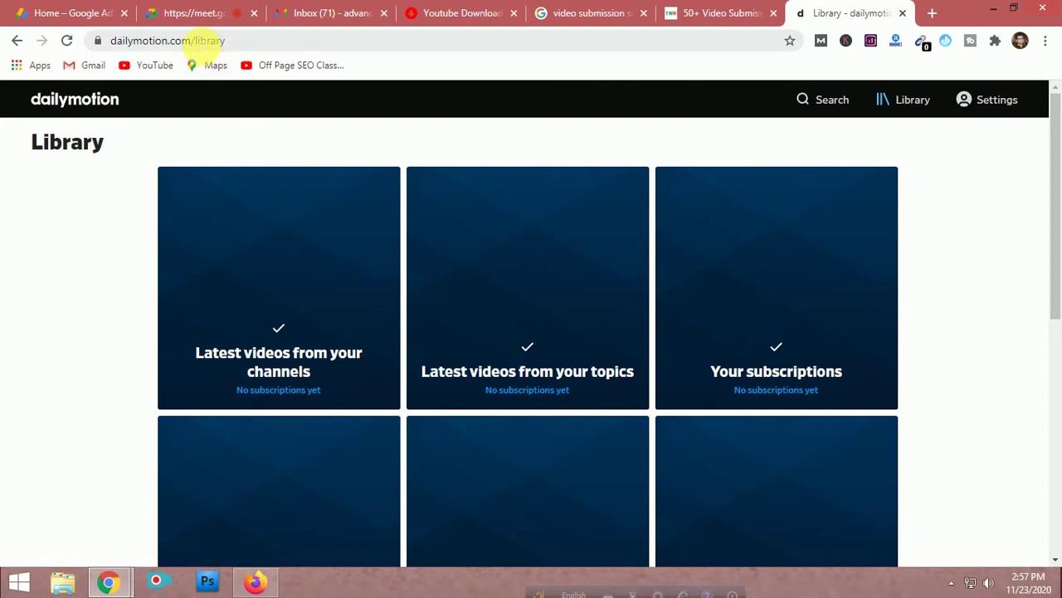
# - Return to Dailymotion's home page via its bare domain address and open the Upload section of the account settings
pyautogui.moveTo(197, 40); pyautogui.dragTo(261, 41)
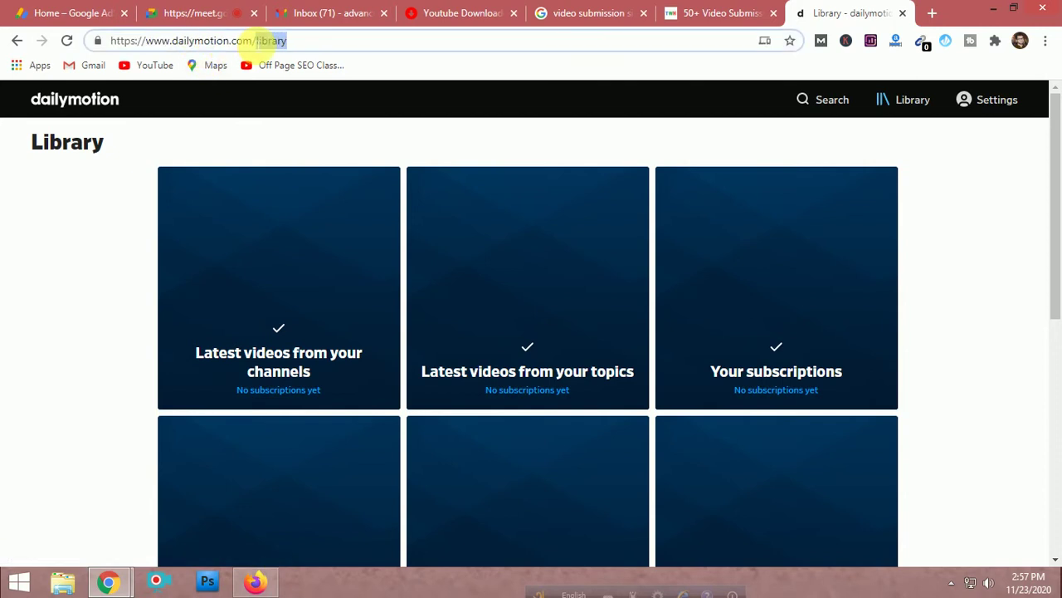
pyautogui.press('BackSpace')
pyautogui.press('Return')
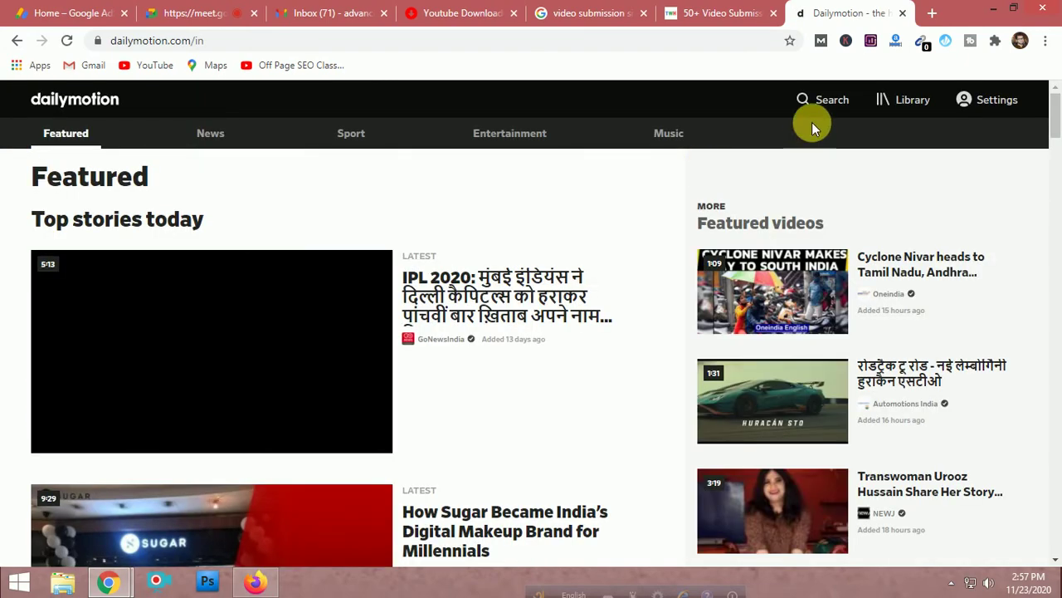
pyautogui.click(958, 99)
pyautogui.click(951, 133)
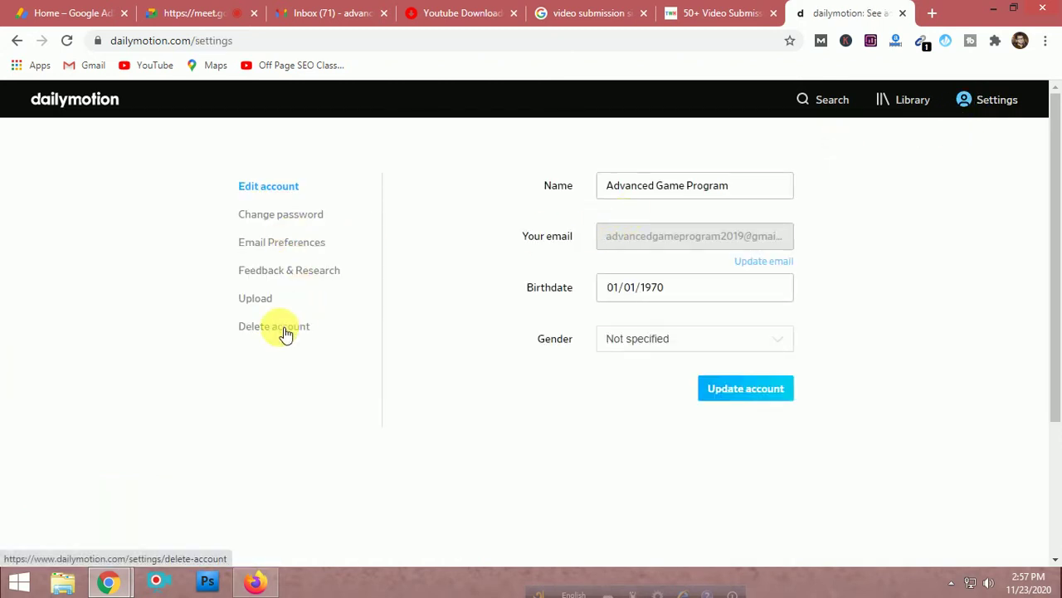
pyautogui.click(261, 298)
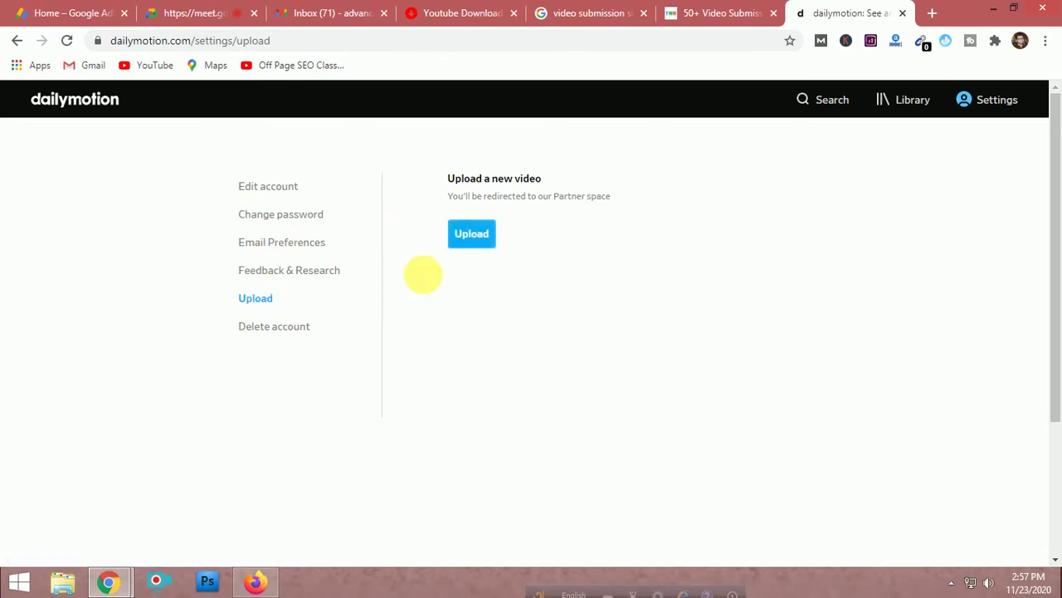
# - Look through the Edit account and Feedback & Research settings, and return to the Upload section
pyautogui.click(277, 188)
pyautogui.click(279, 272)
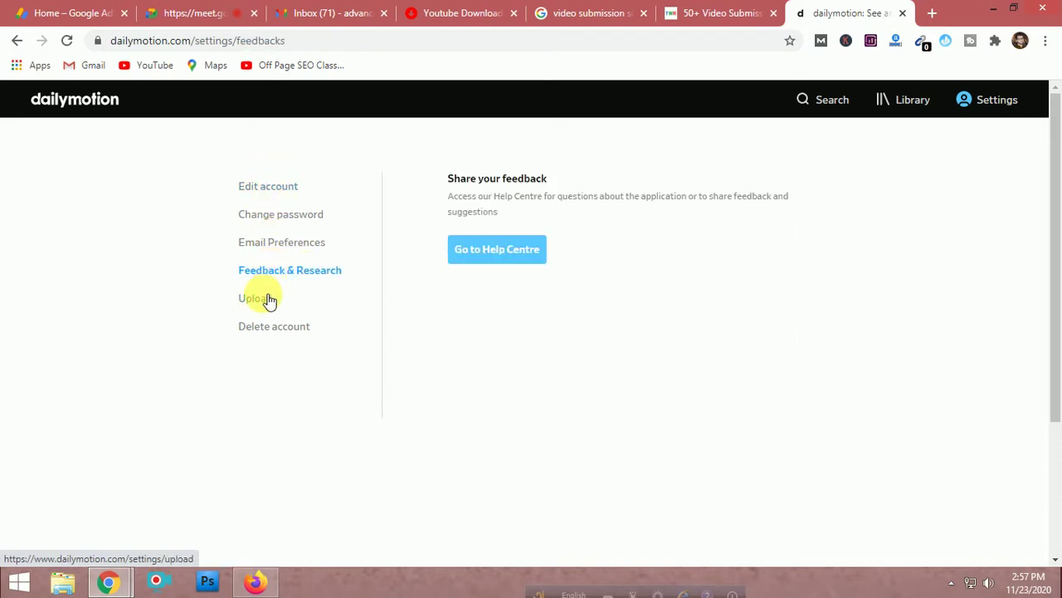
pyautogui.click(257, 298)
pyautogui.scroll(-3, 489, 369)
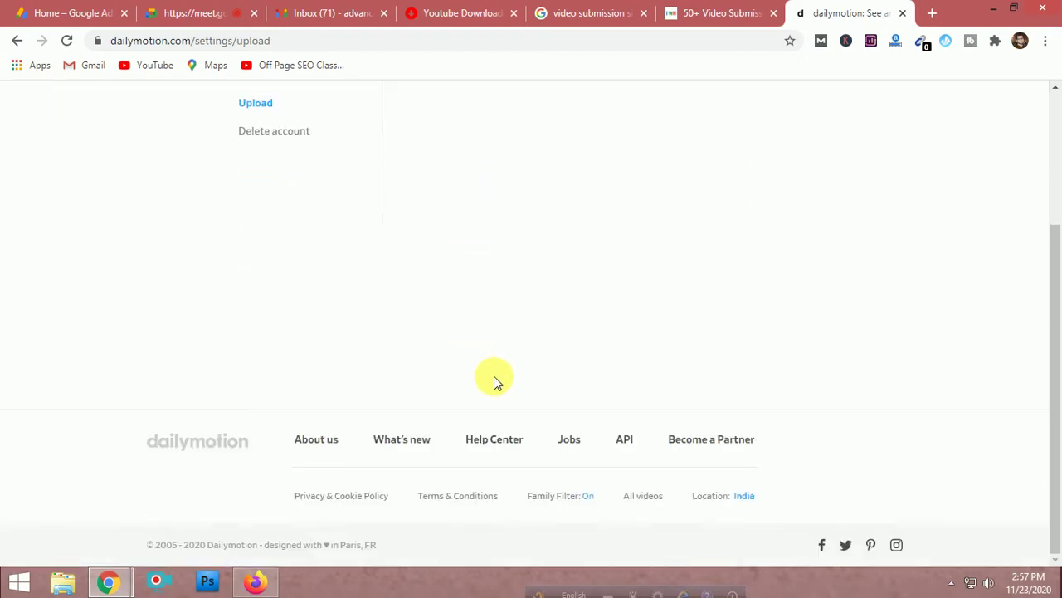
pyautogui.scroll(3, 493, 378)
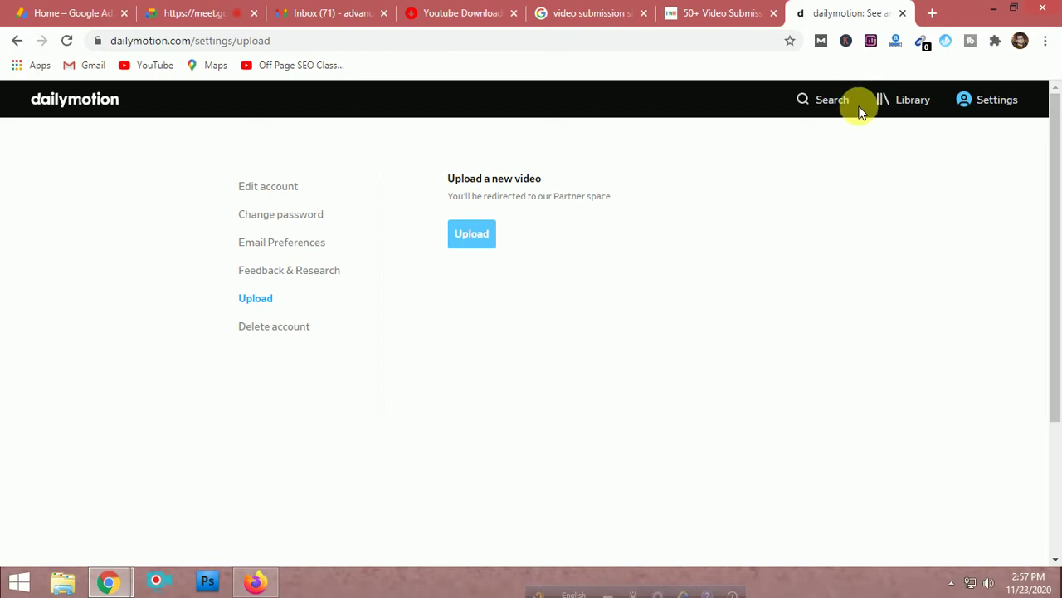
# - Open the page for uploading a new video and look through its file selection area, video specs and advice
pyautogui.click(483, 236)
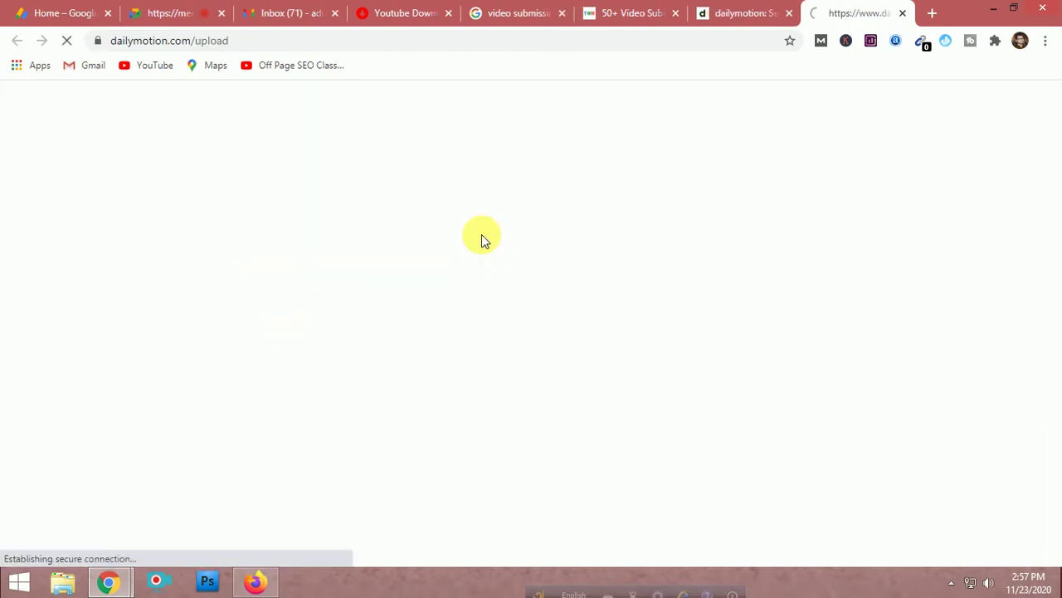
pyautogui.scroll(-4, 489, 363)
pyautogui.scroll(3, 526, 367)
pyautogui.scroll(1, 581, 243)
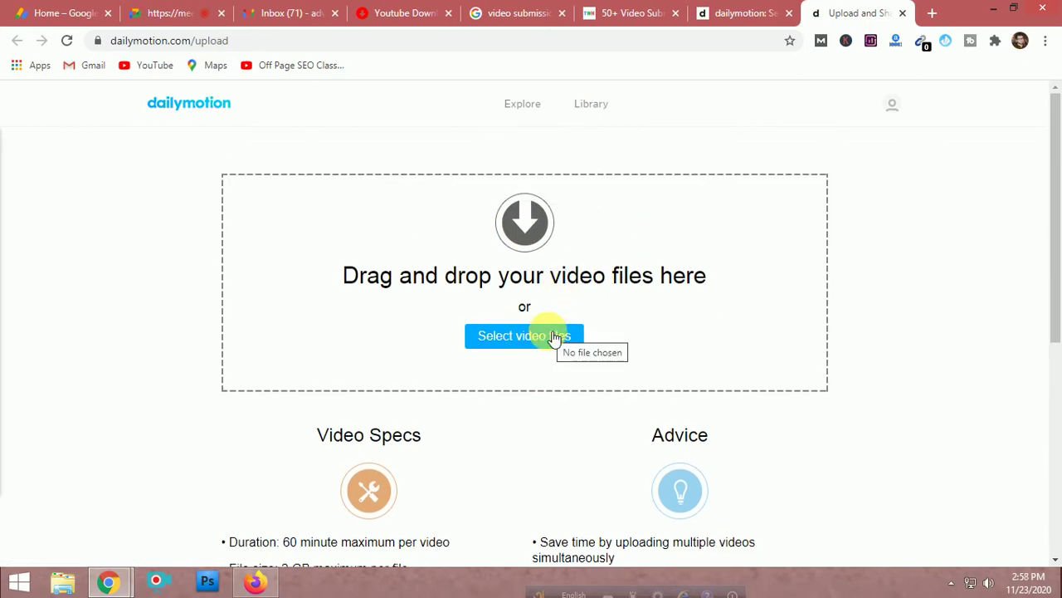
# - Open Google in a new tab and switch to the Advanced Game Program account
pyautogui.click(930, 13)
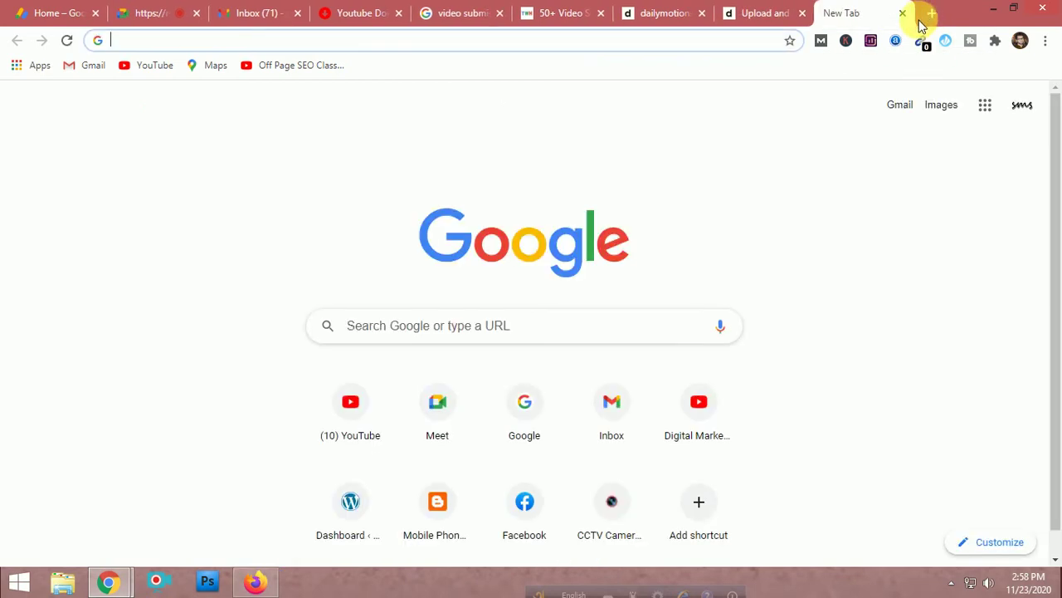
pyautogui.click(1022, 104)
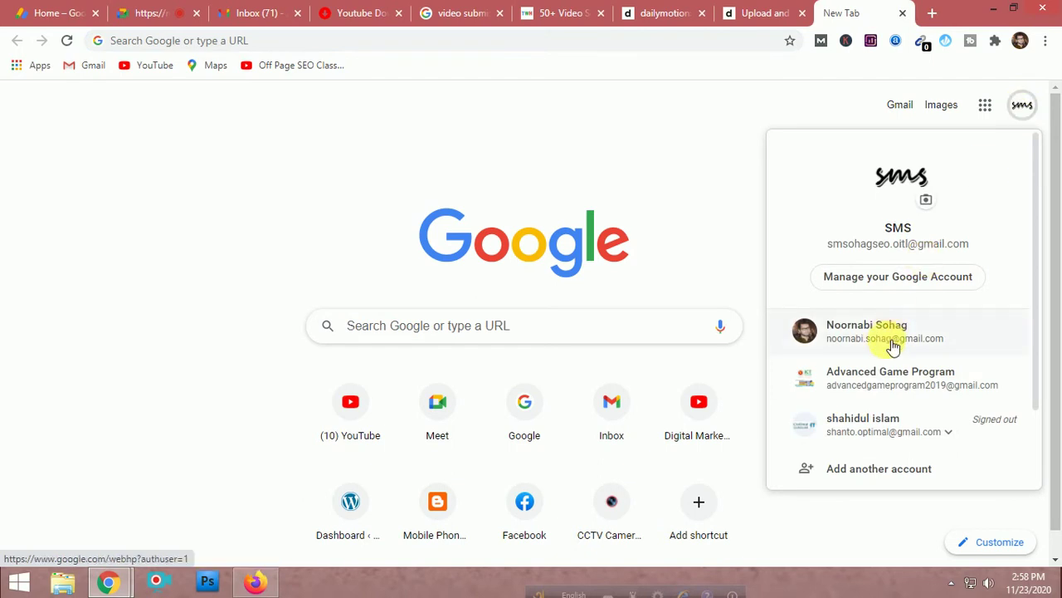
pyautogui.click(882, 375)
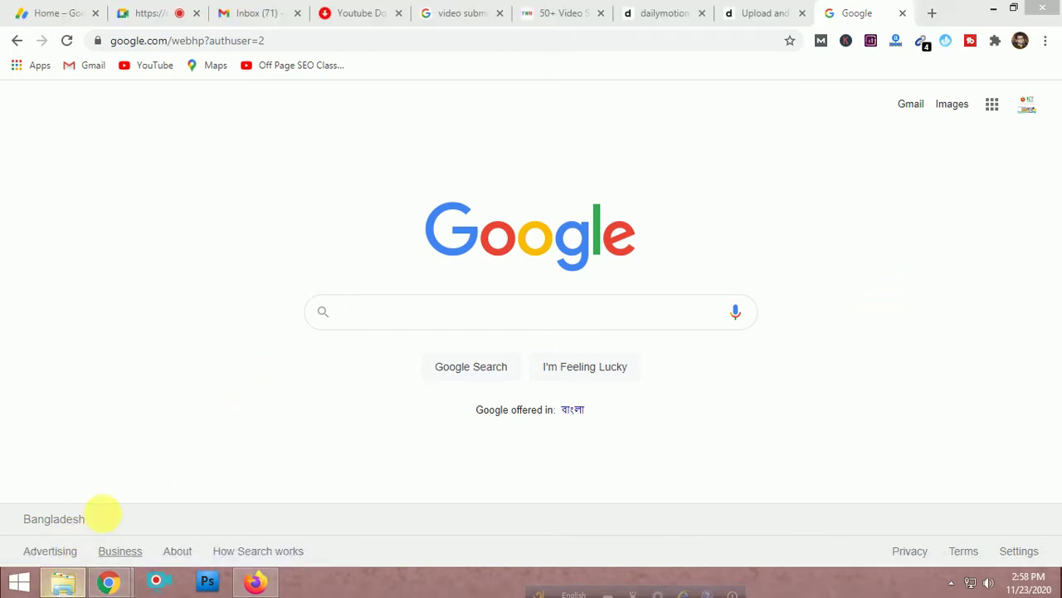
# - Look through the files in the computer's Desktop folder in File Explorer, and close the window
pyautogui.click(64, 580)
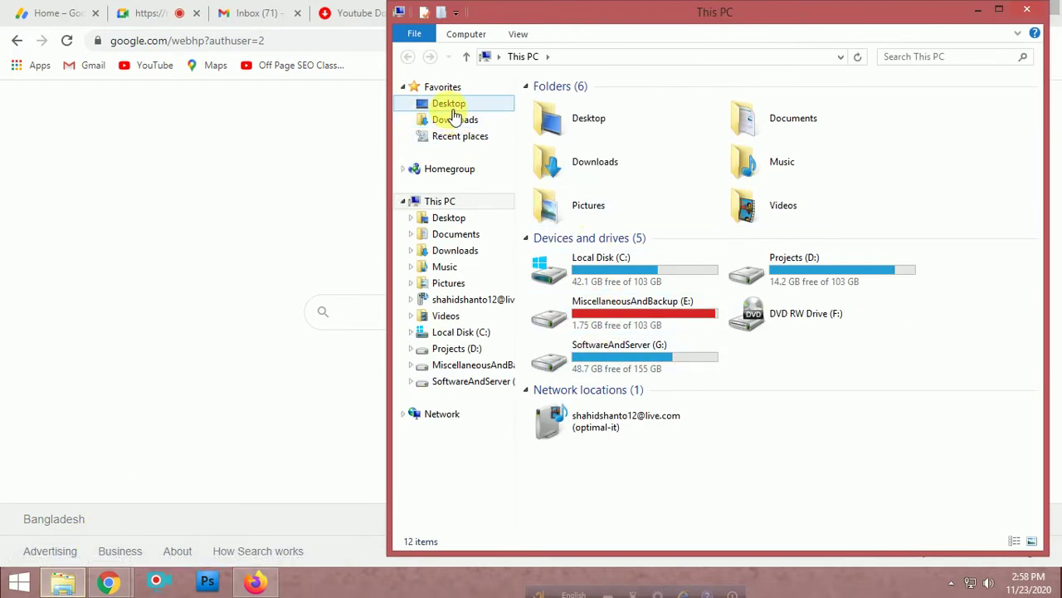
pyautogui.click(454, 116)
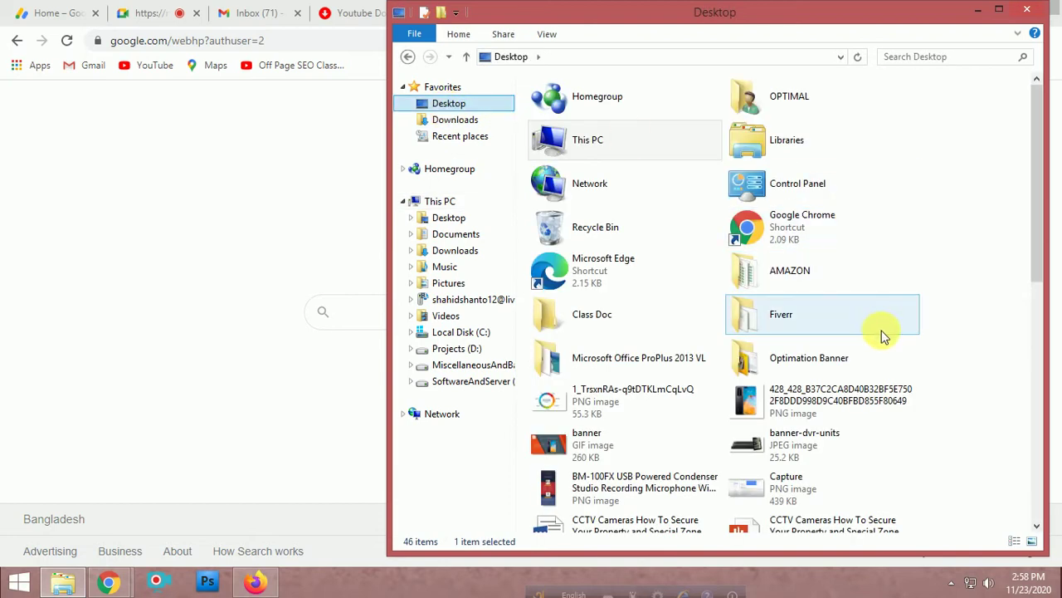
pyautogui.moveTo(1036, 221); pyautogui.dragTo(1007, 185)
pyautogui.click(1027, 10)
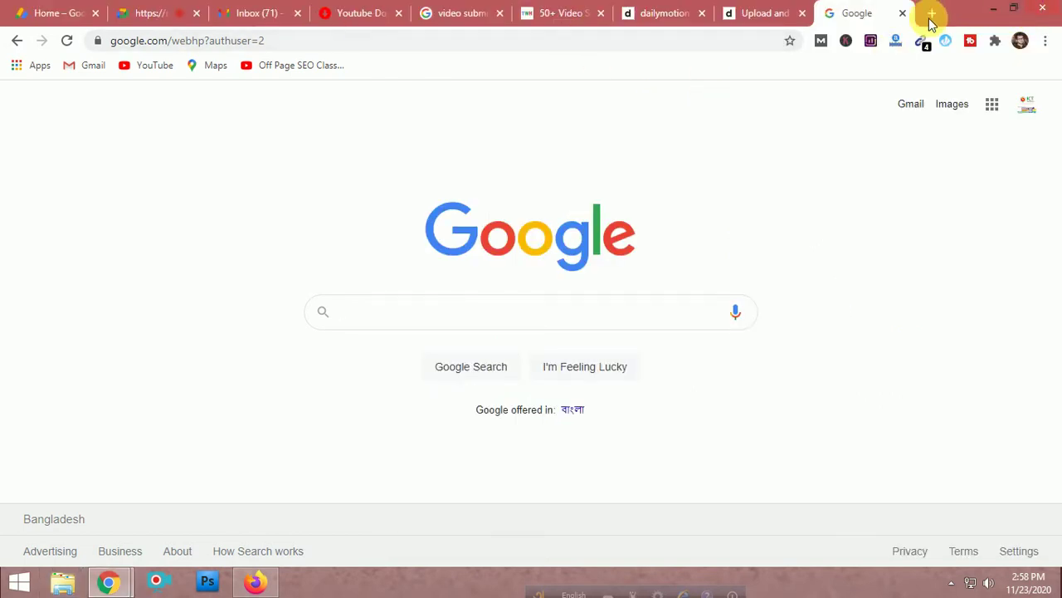
# - Open YouTube in a new browser tab and switch to the LEDP LOT13 Gazipur channel account
pyautogui.click(932, 13)
pyautogui.click(145, 67)
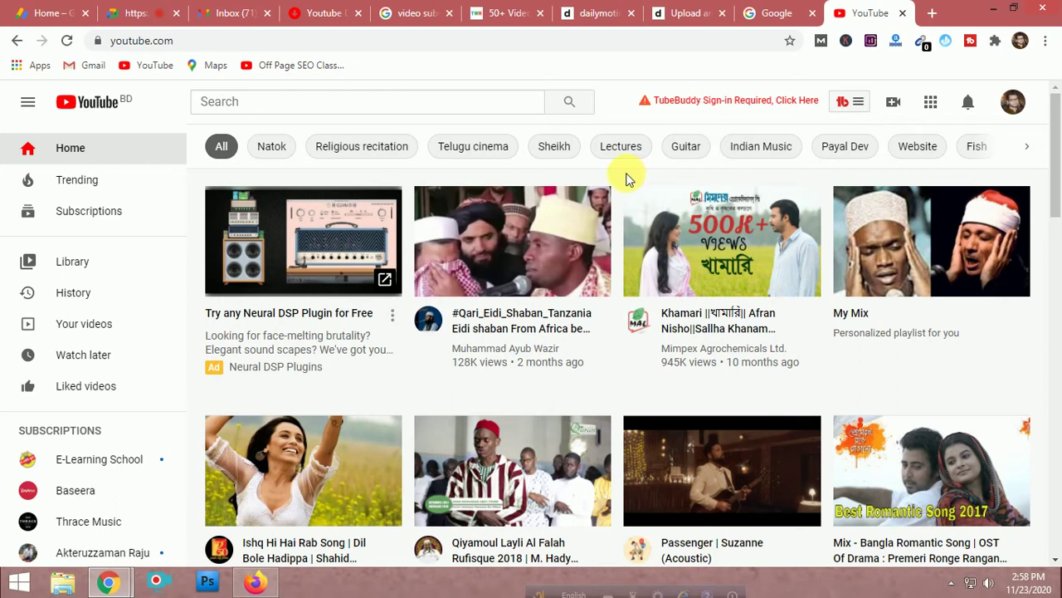
pyautogui.click(1012, 103)
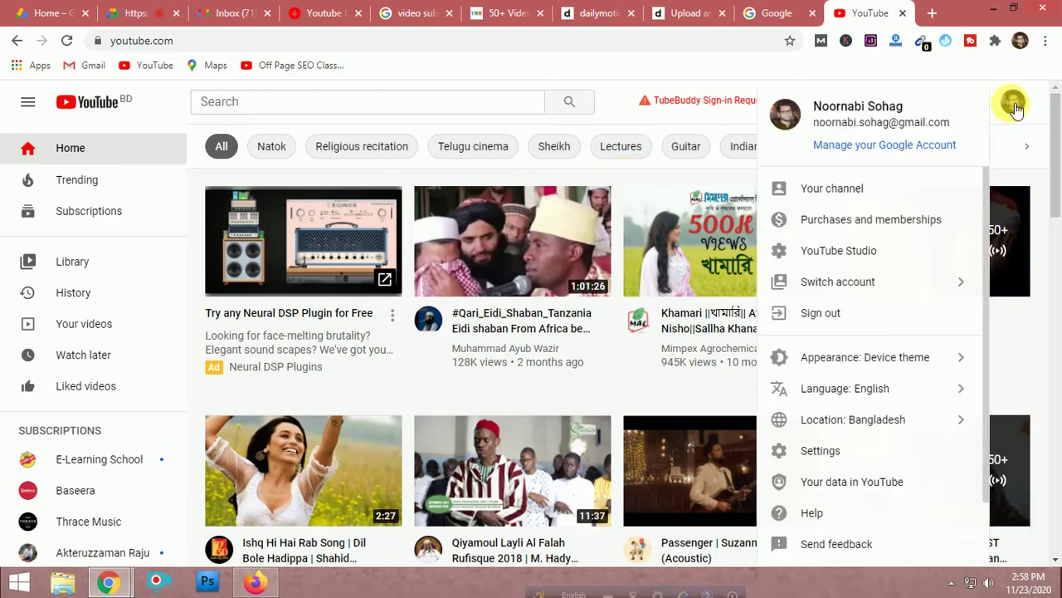
pyautogui.click(865, 281)
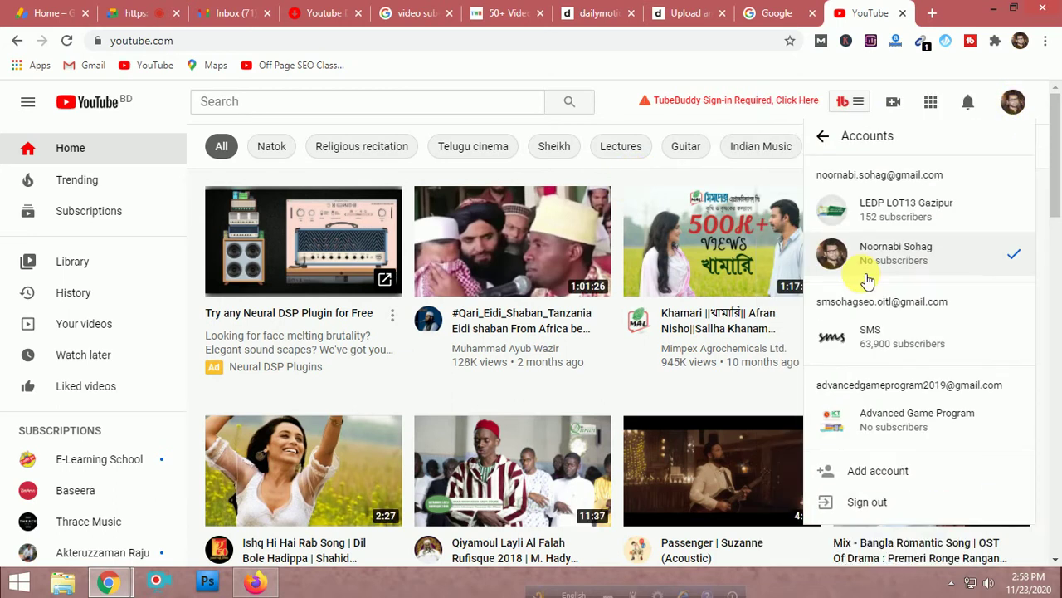
pyautogui.click(899, 214)
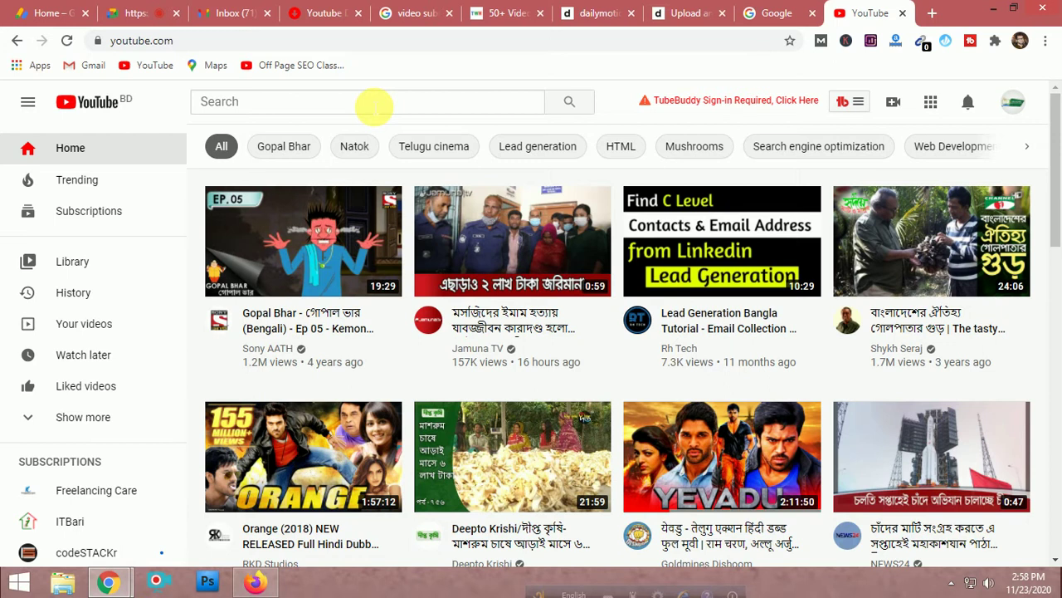
# - Search YouTube for "phone review"
pyautogui.click(374, 106)
pyautogui.write('p')
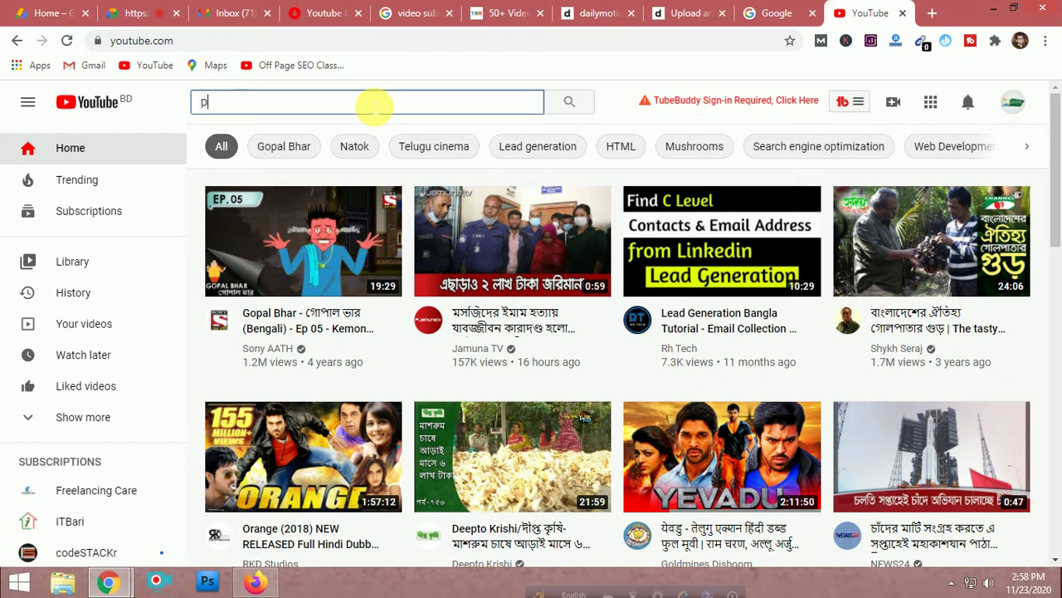
pyautogui.write('hone re')
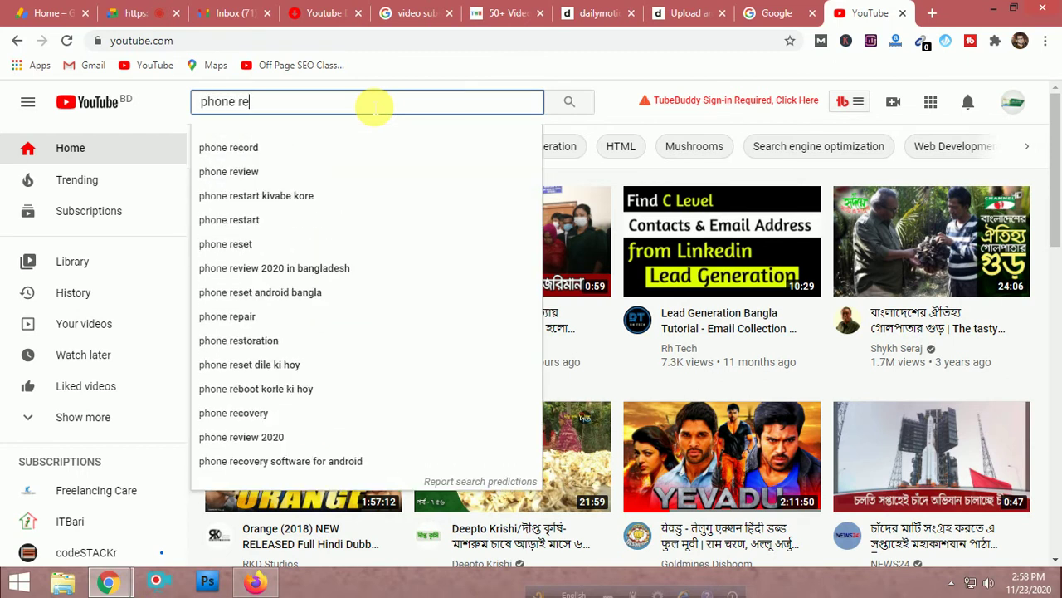
pyautogui.press('Down')
pyautogui.press('Down')
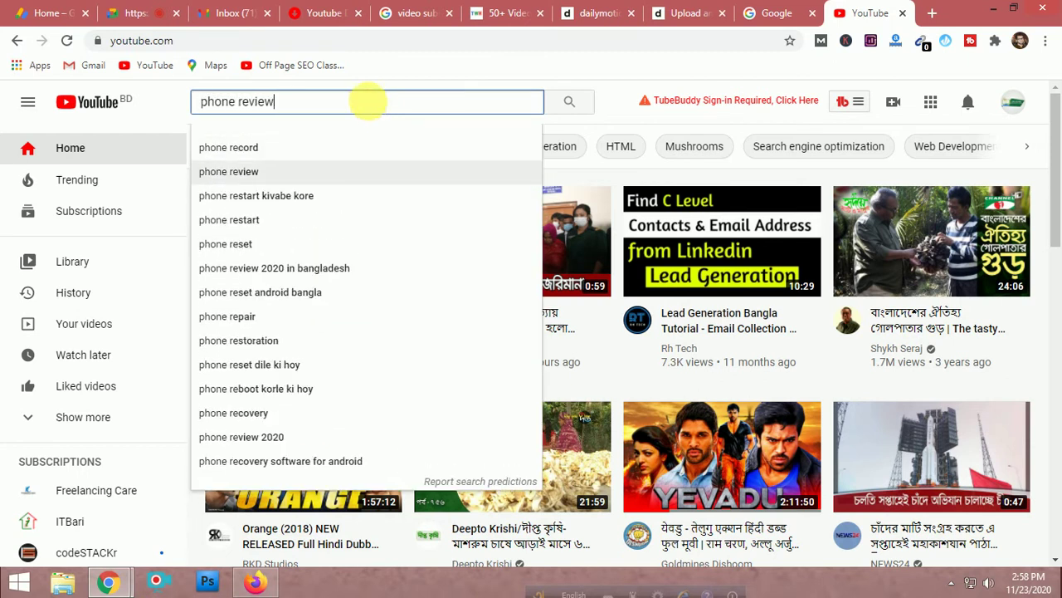
pyautogui.press('Return')
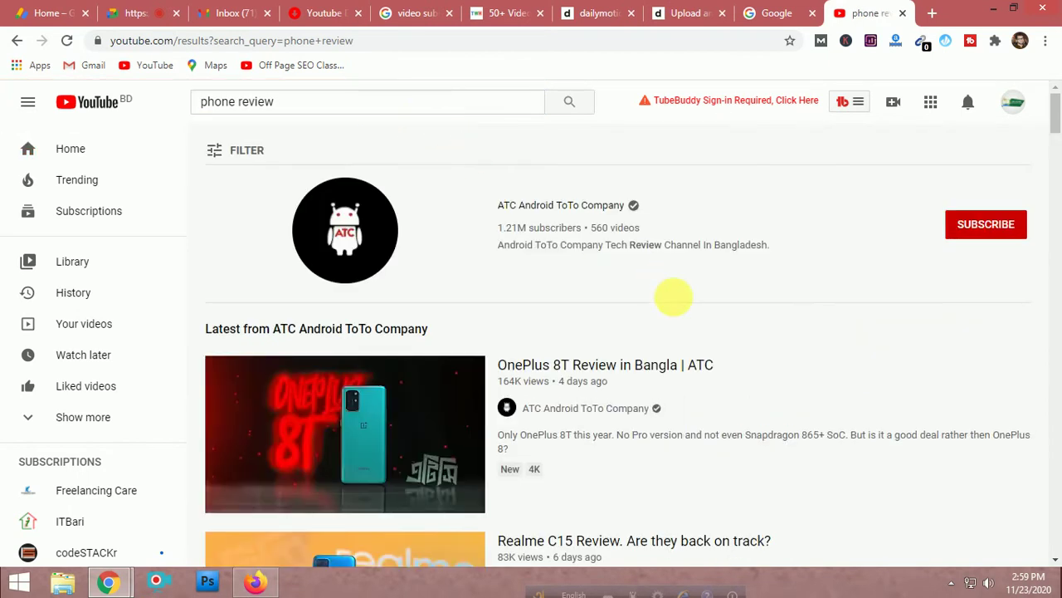
# - Look through the phone review search results for a suitable short video
pyautogui.scroll(-1, 693, 311)
pyautogui.scroll(-7, 693, 311)
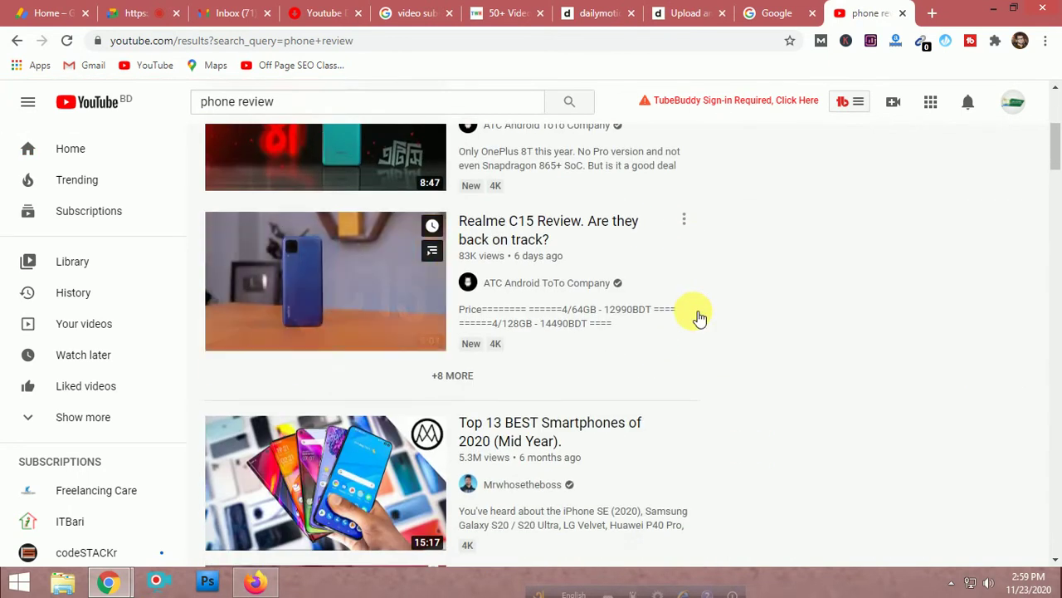
pyautogui.scroll(-4, 696, 315)
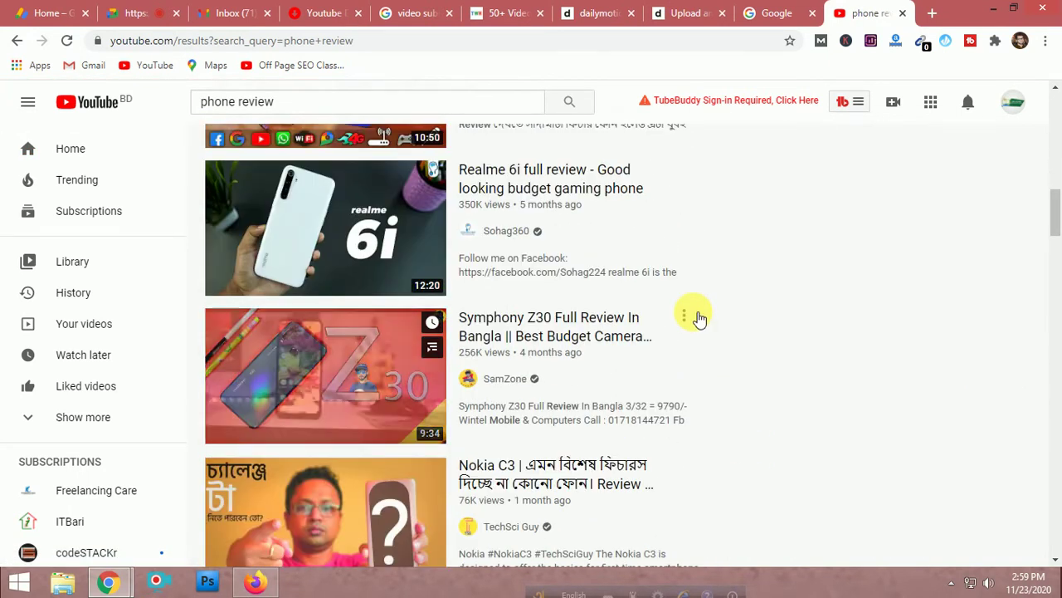
pyautogui.scroll(-4, 698, 318)
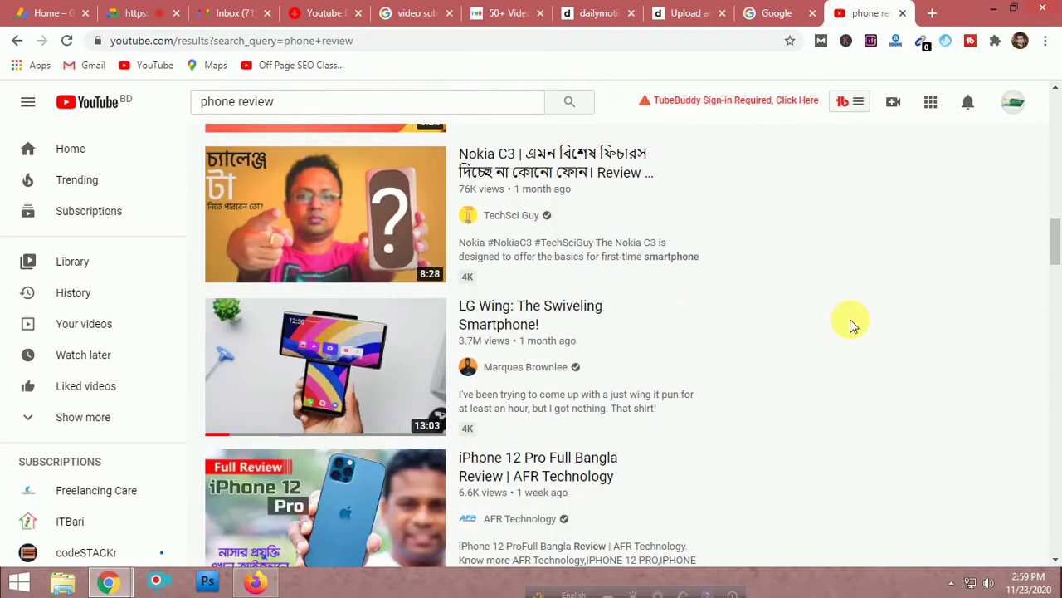
pyautogui.scroll(-4, 850, 329)
pyautogui.scroll(-2, 849, 332)
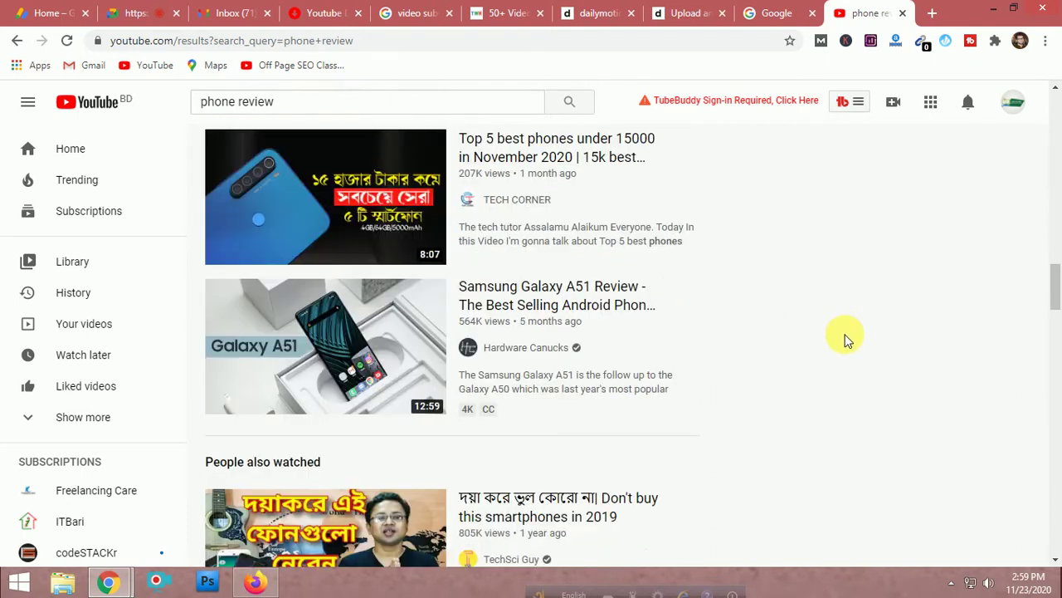
pyautogui.scroll(-5, 844, 343)
pyautogui.scroll(-5, 702, 360)
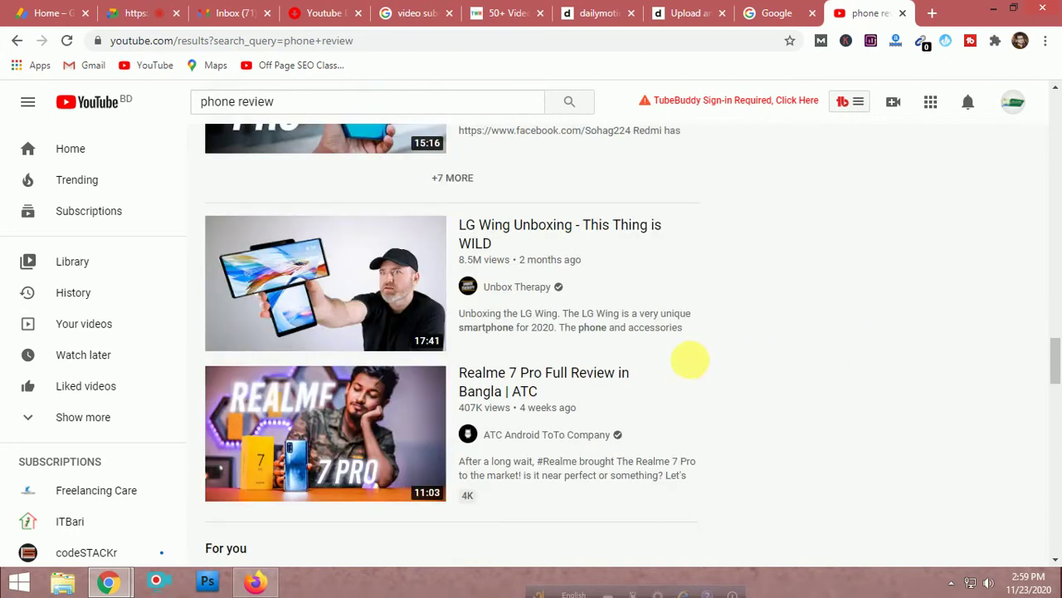
pyautogui.scroll(-5, 692, 365)
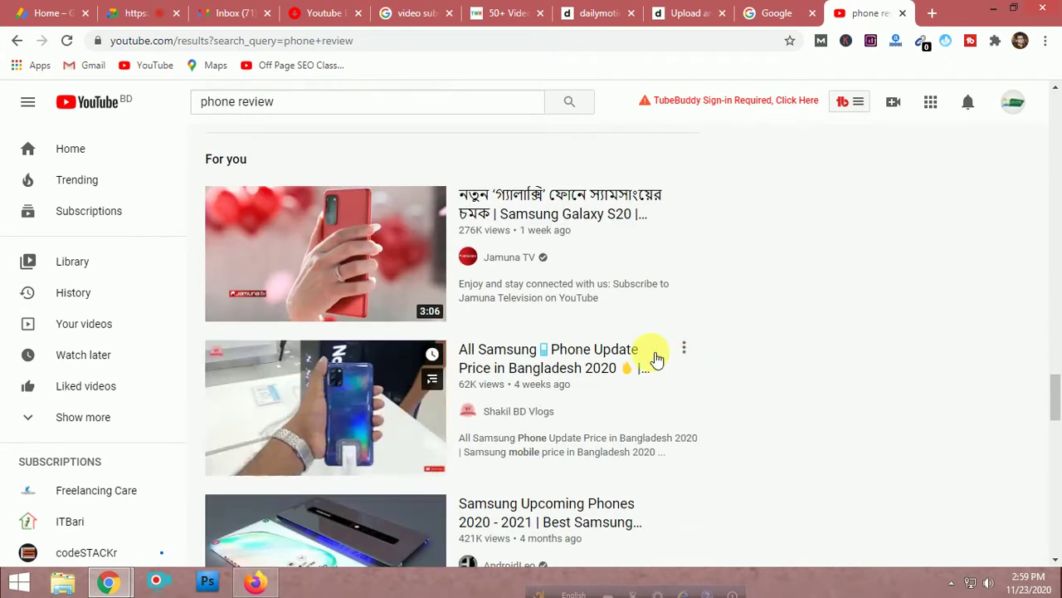
pyautogui.moveTo(440, 232)
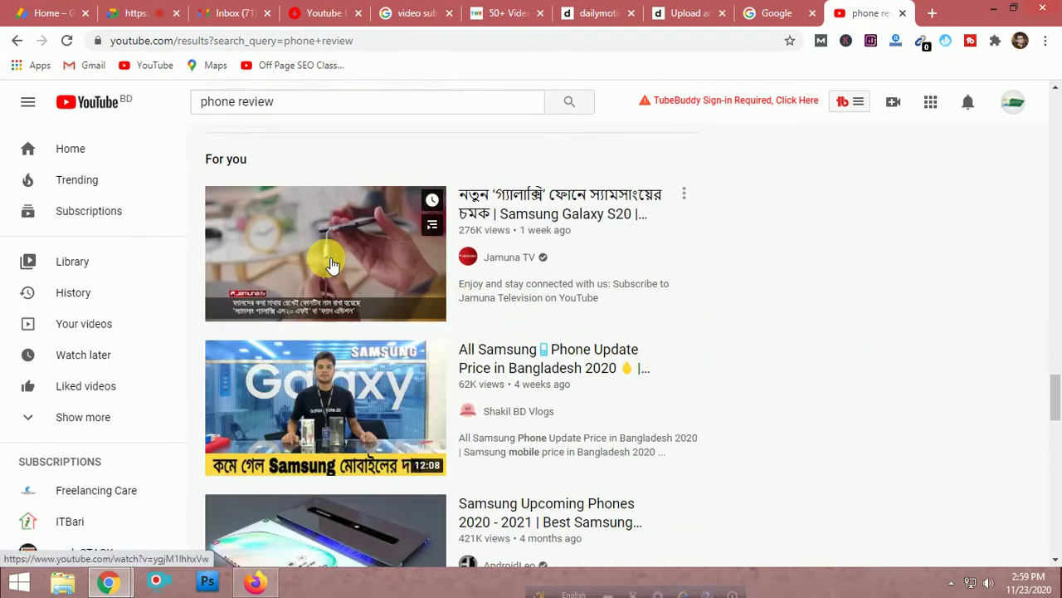
pyautogui.scroll(-3, 657, 348)
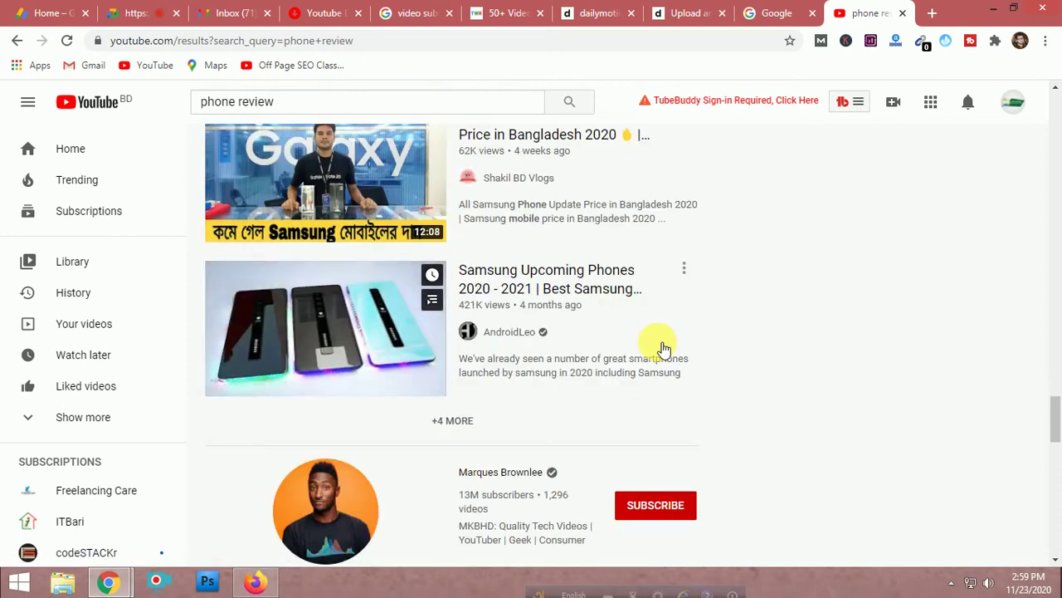
pyautogui.scroll(-3, 664, 349)
pyautogui.scroll(-3, 664, 351)
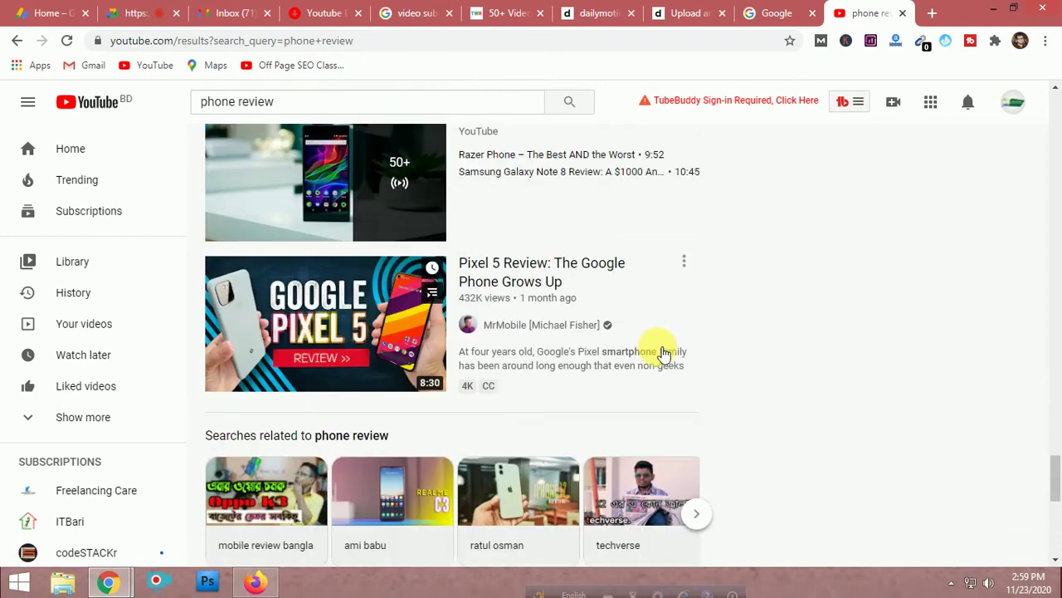
pyautogui.scroll(-4, 664, 352)
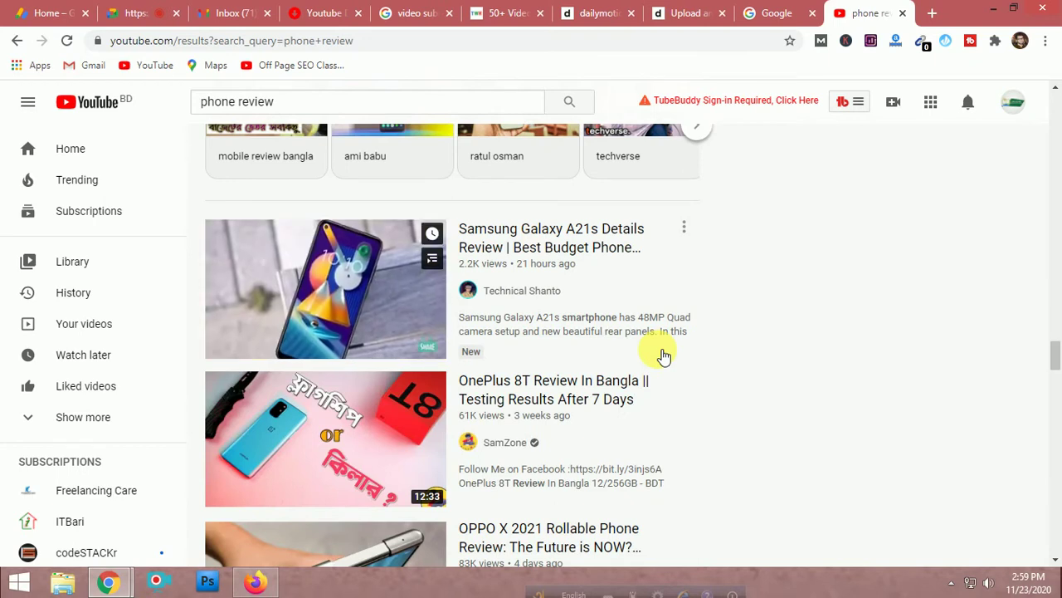
pyautogui.scroll(-2, 822, 367)
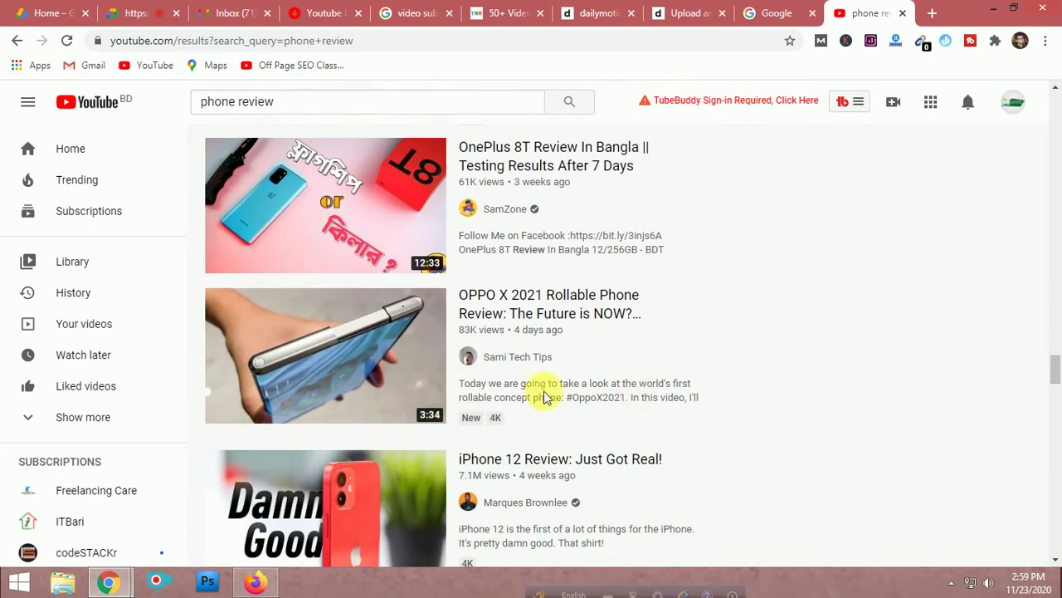
# - Open and pause the "OPPO X 2021 Rollable Phone Review" video, and copy its web address
pyautogui.moveTo(424, 357)
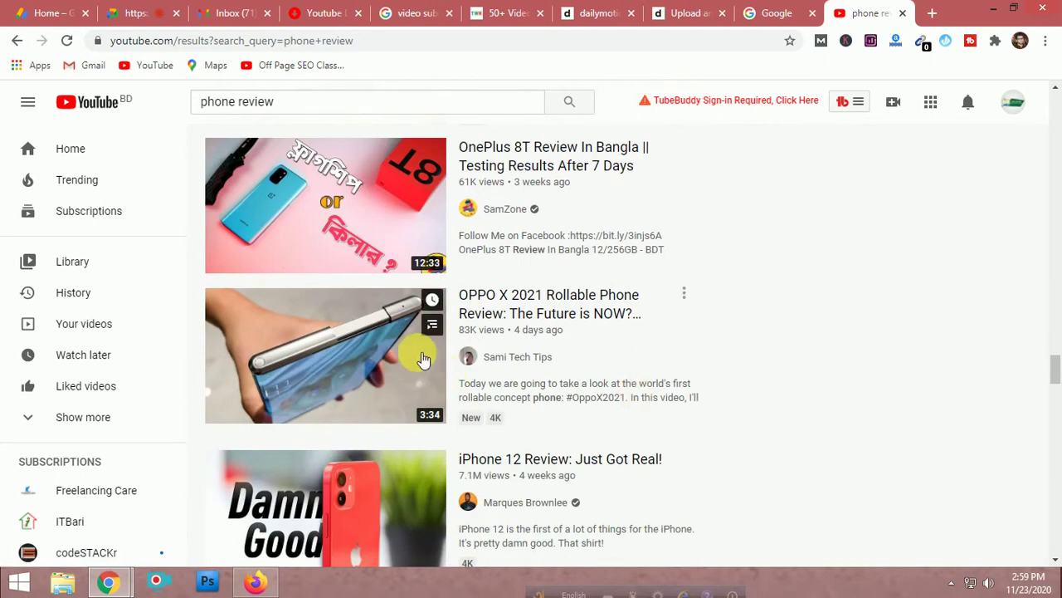
pyautogui.click(378, 366)
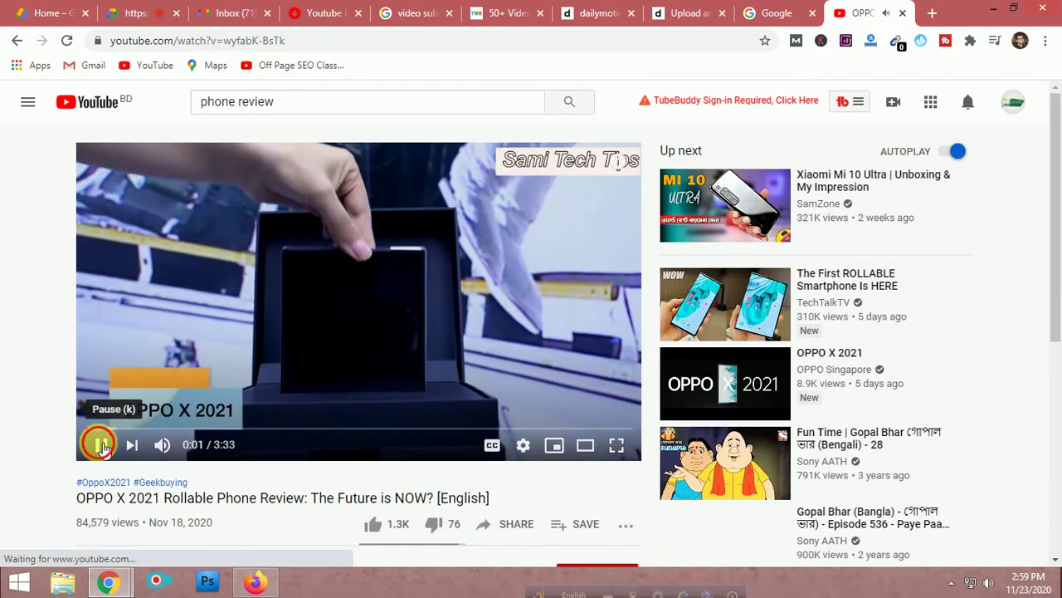
pyautogui.click(98, 445)
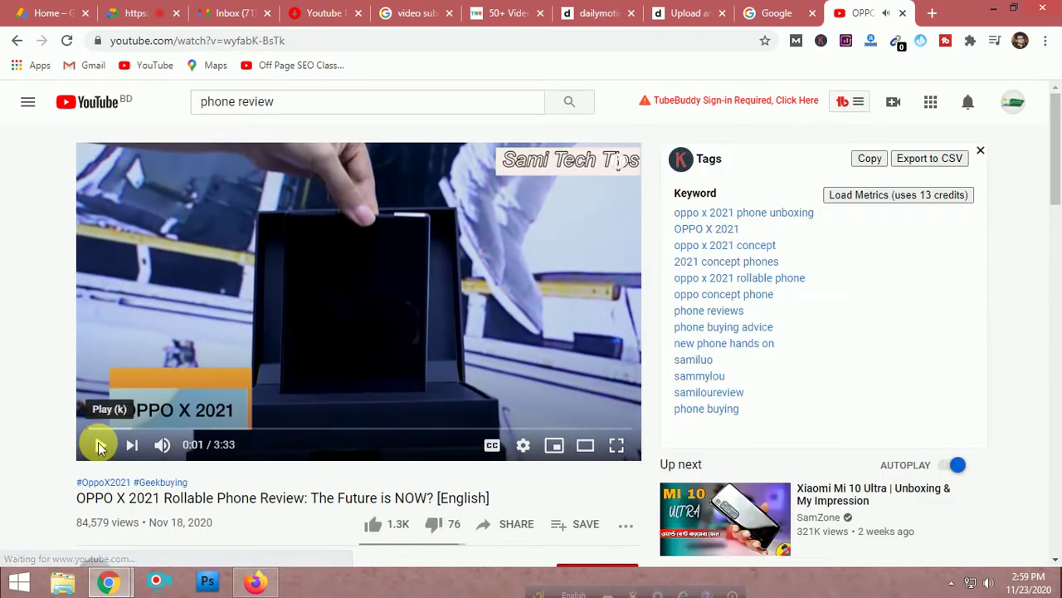
pyautogui.click(319, 39)
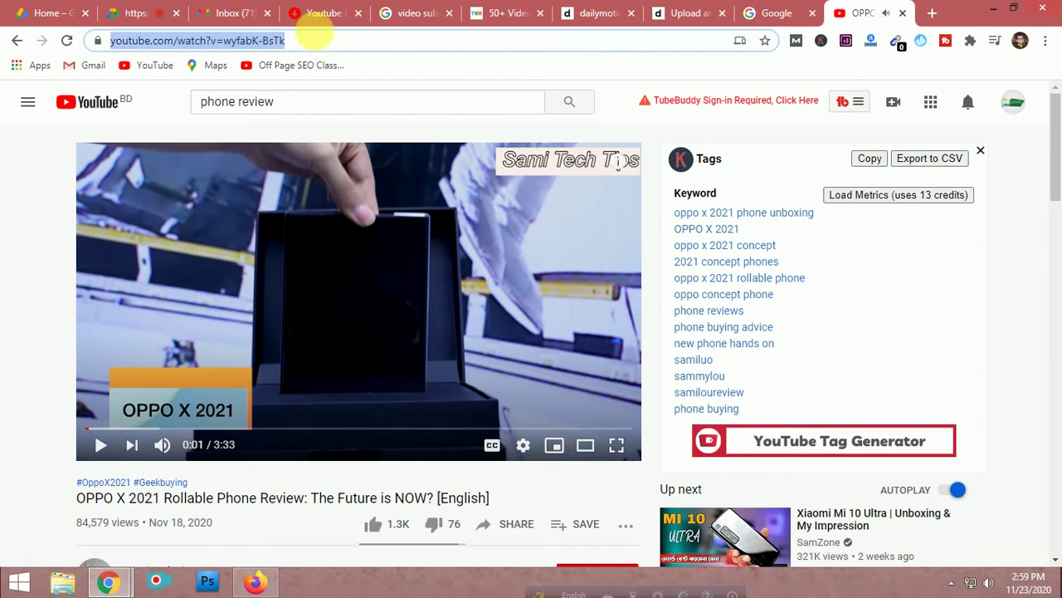
# - Try to enter the copied video link on the already open Y2Mate download page
pyautogui.click(315, 12)
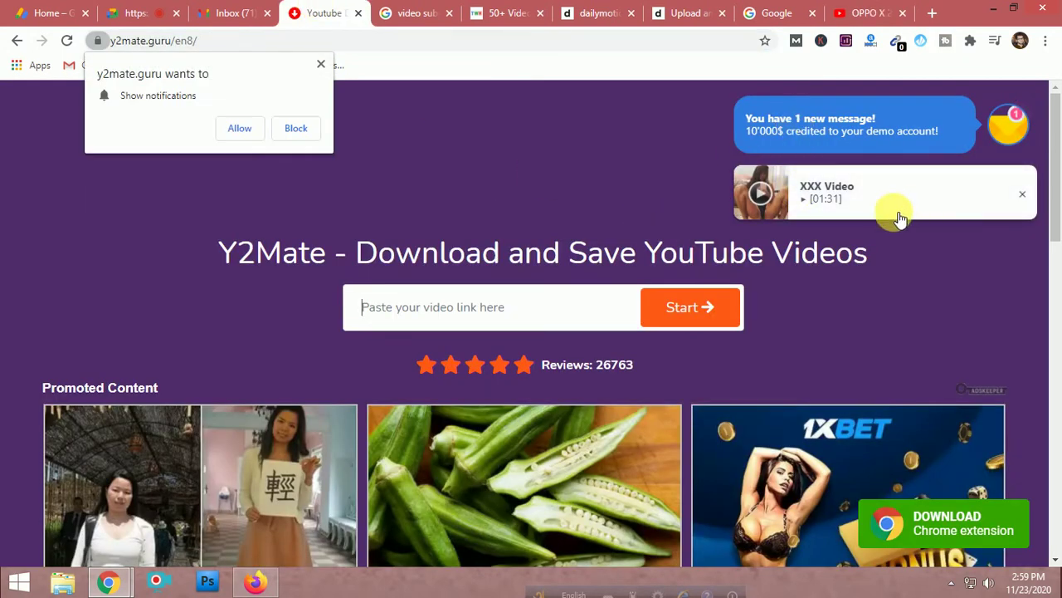
pyautogui.click(485, 319)
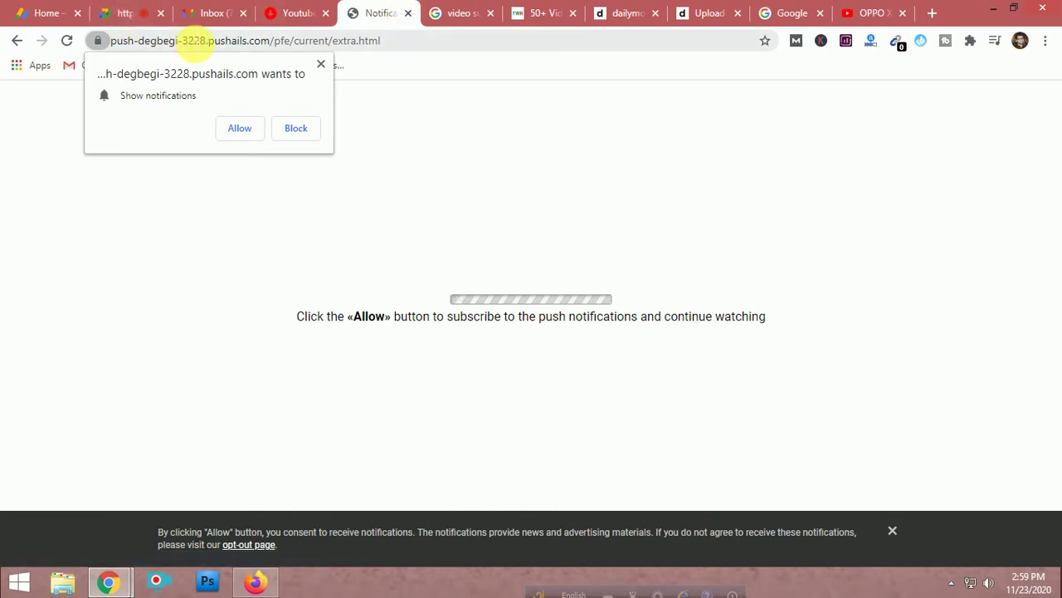
# - Search Google for "Online youtube downloader" in the pop-up's browser tab
pyautogui.click(189, 43)
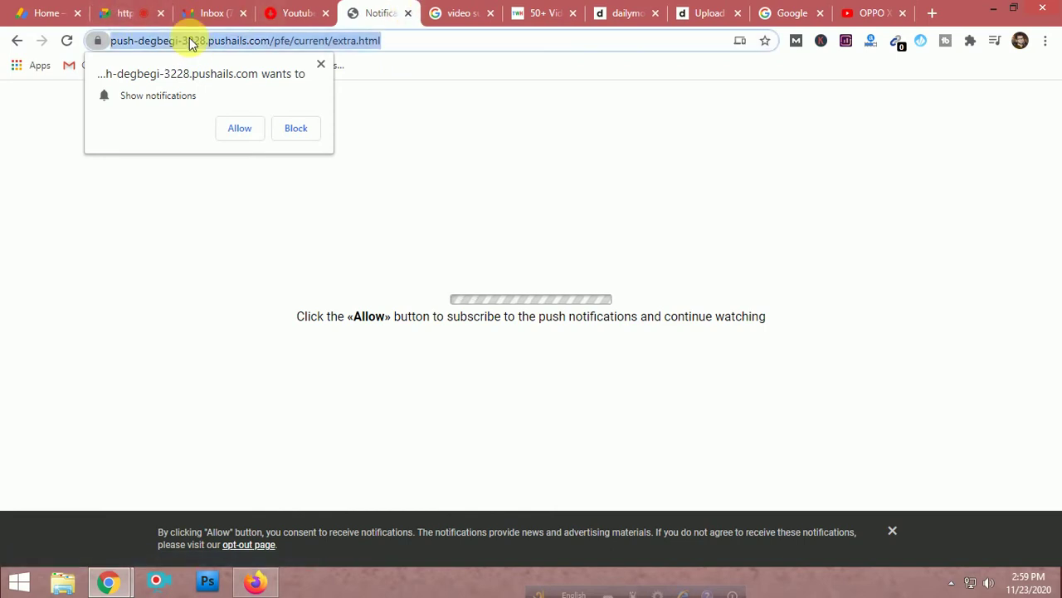
pyautogui.write('you')
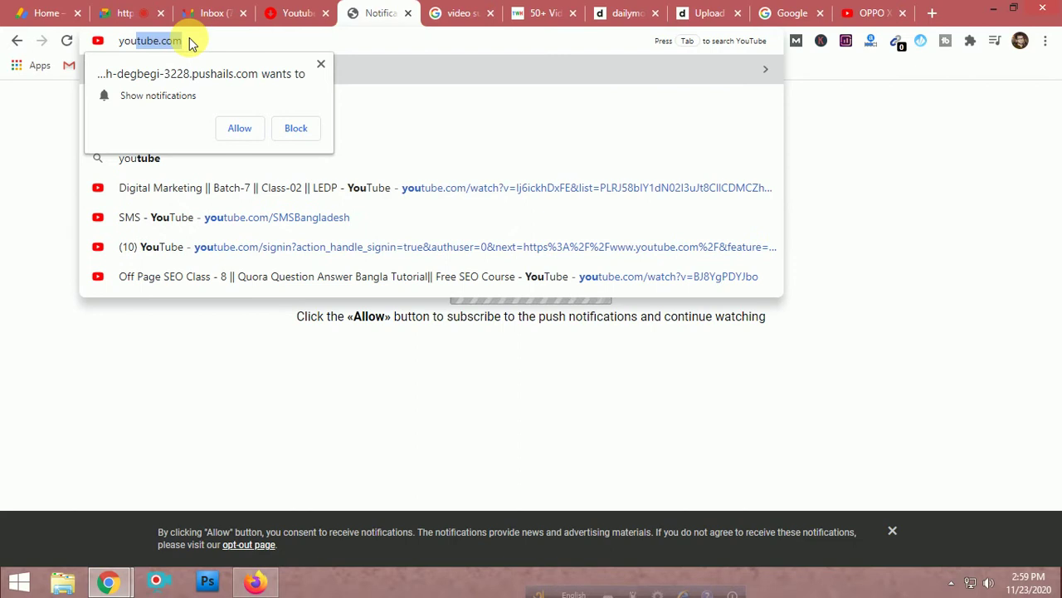
pyautogui.write('tube.co')
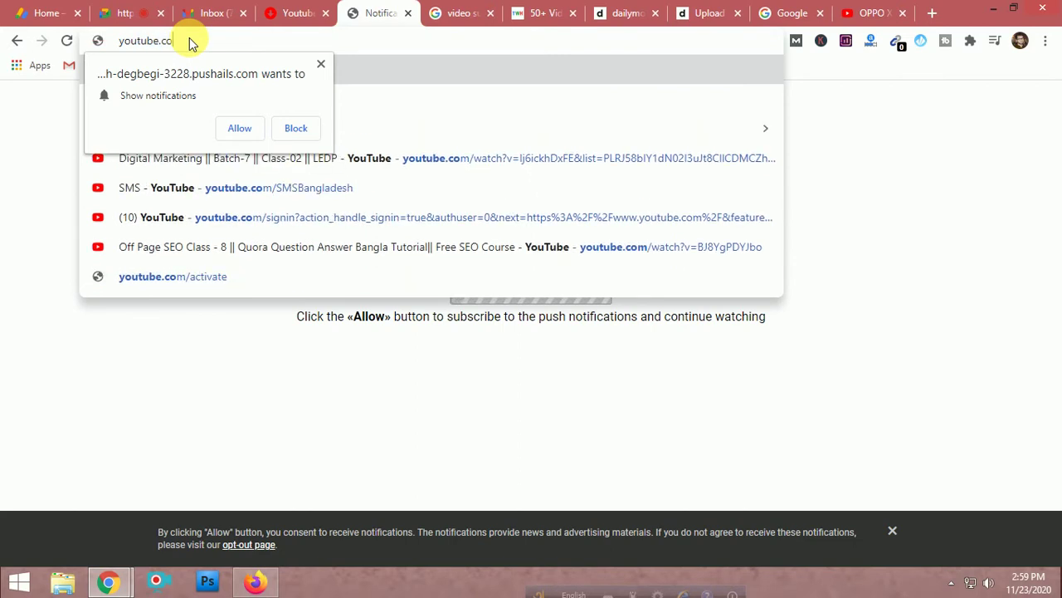
pyautogui.press('BackSpace')
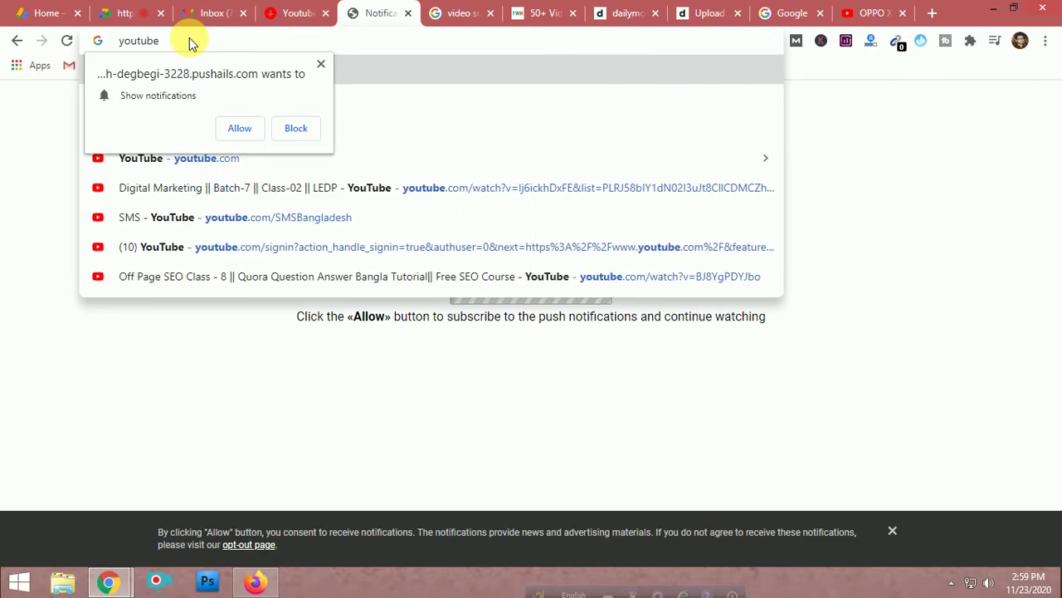
pyautogui.write('do')
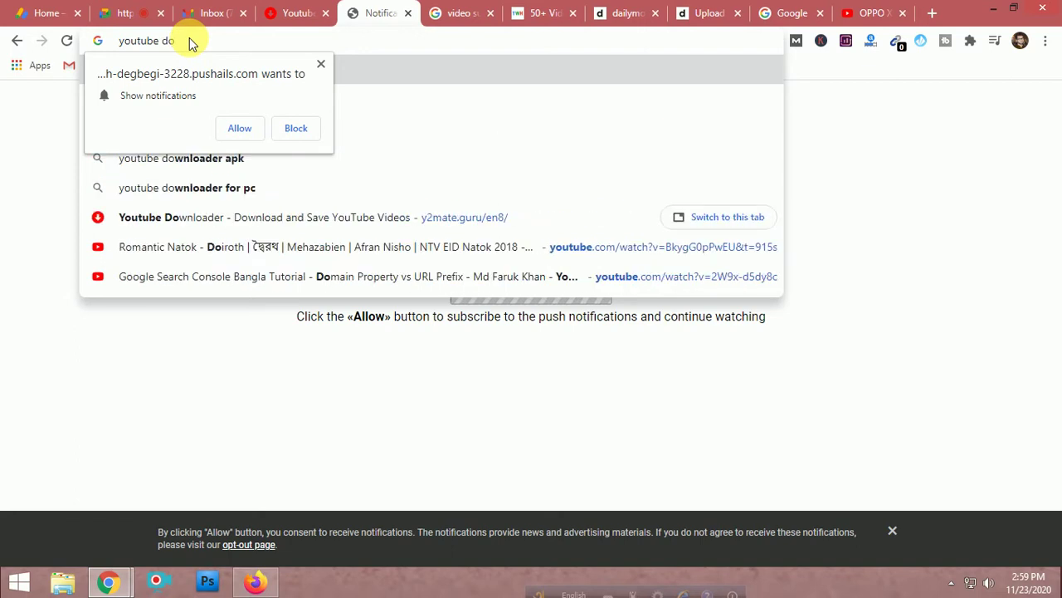
pyautogui.click(322, 65)
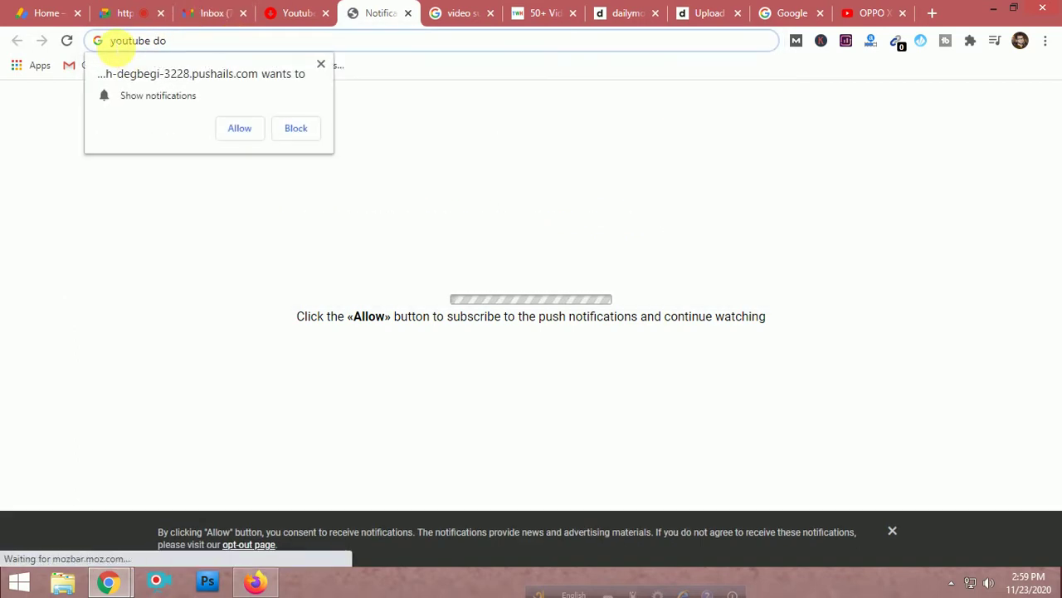
pyautogui.click(111, 41)
pyautogui.write('Online ')
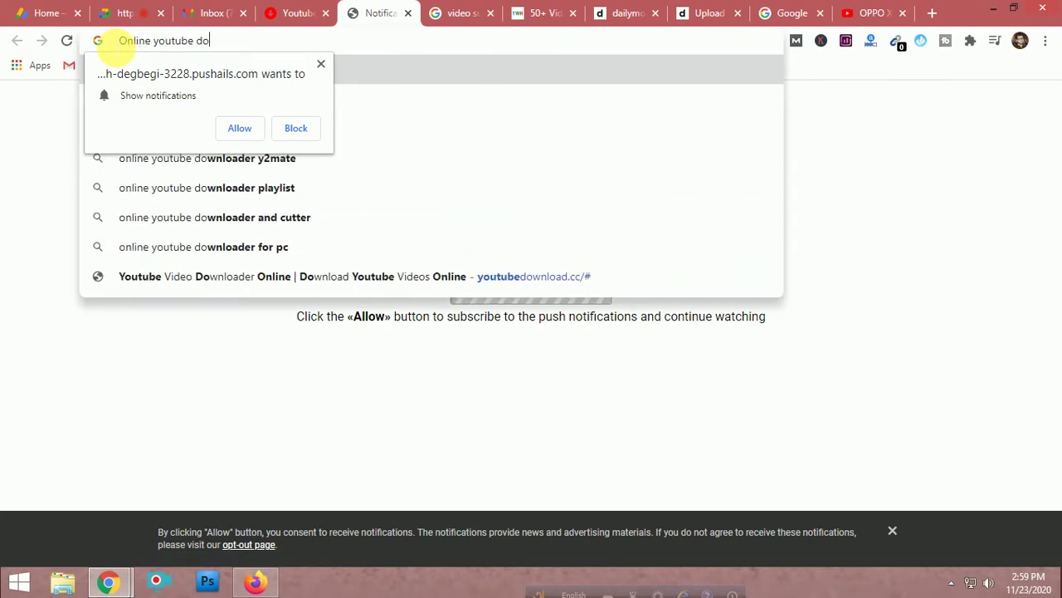
pyautogui.write('wn')
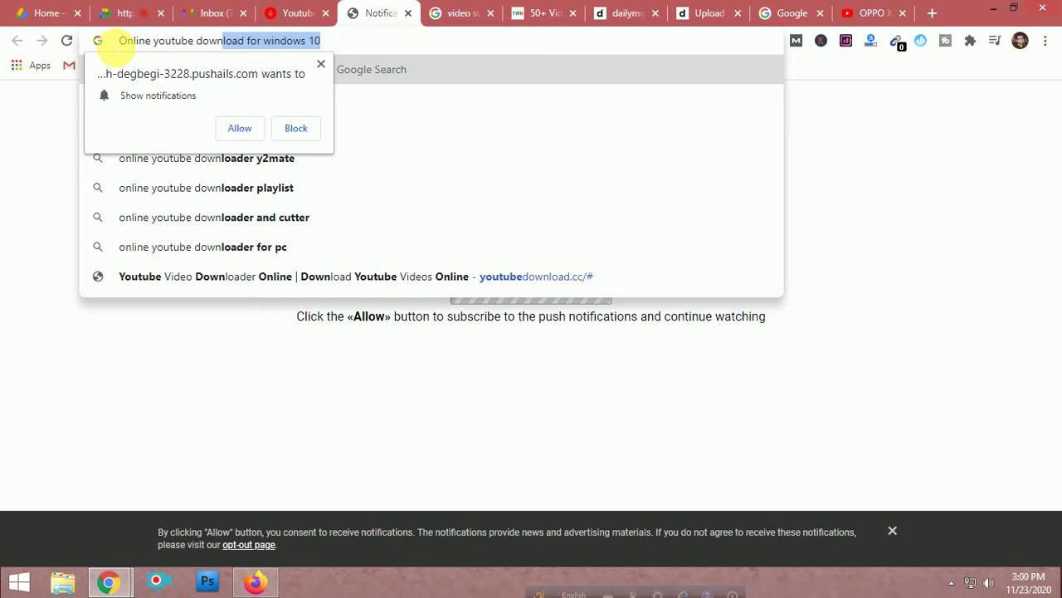
pyautogui.write('lo')
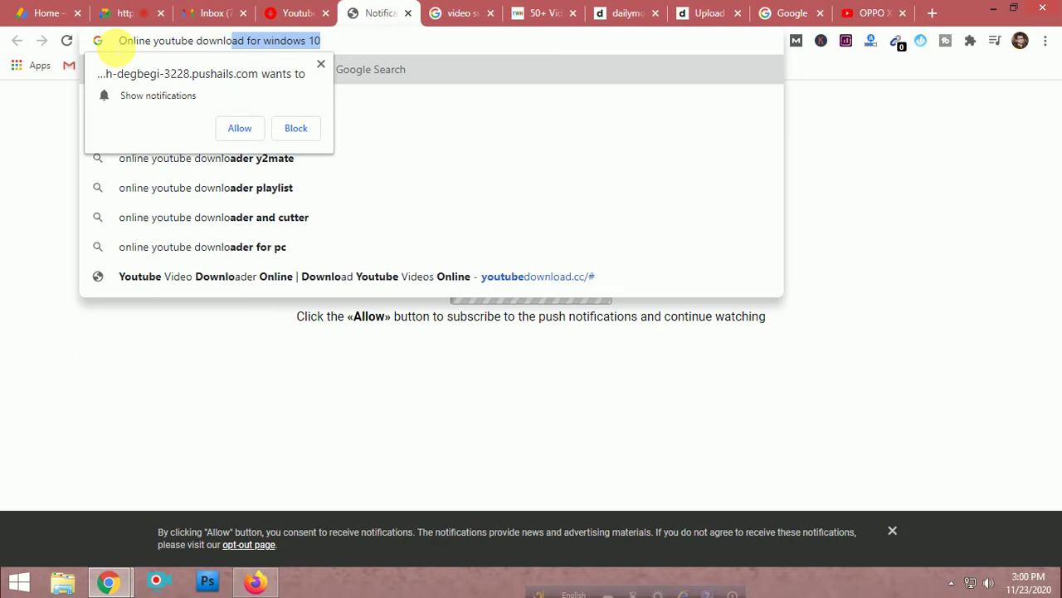
pyautogui.write('ader')
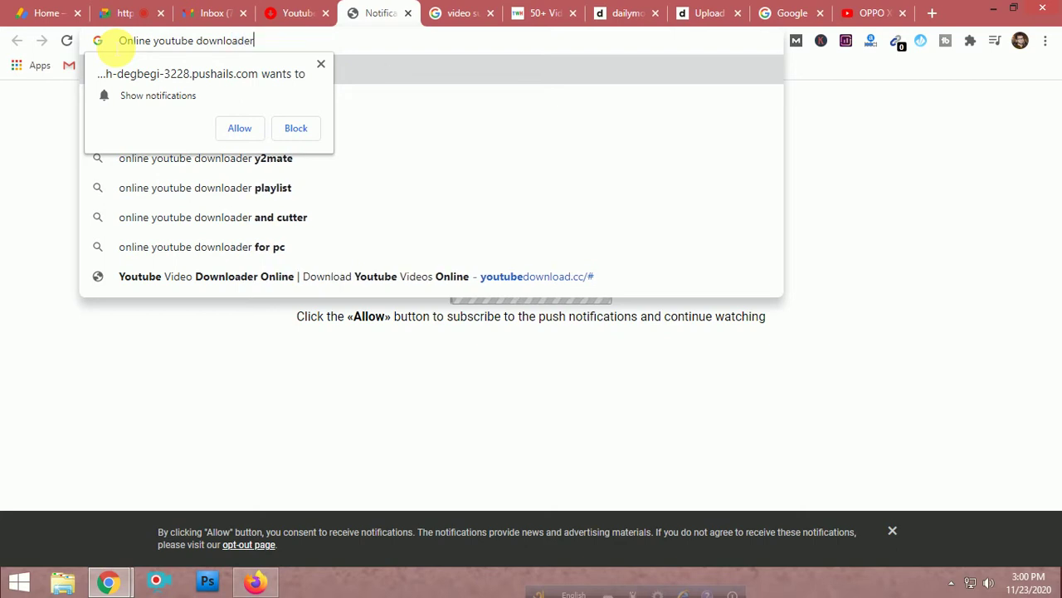
pyautogui.press('Return')
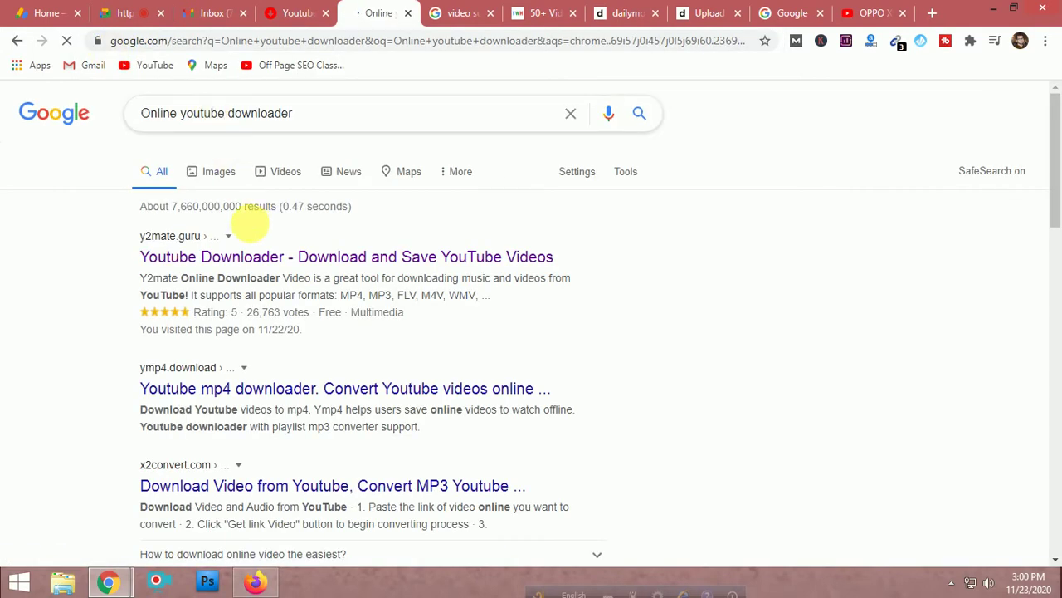
# - Open the Keepvid video downloader search result in a new browser tab and switch to it
pyautogui.scroll(-7, 391, 254)
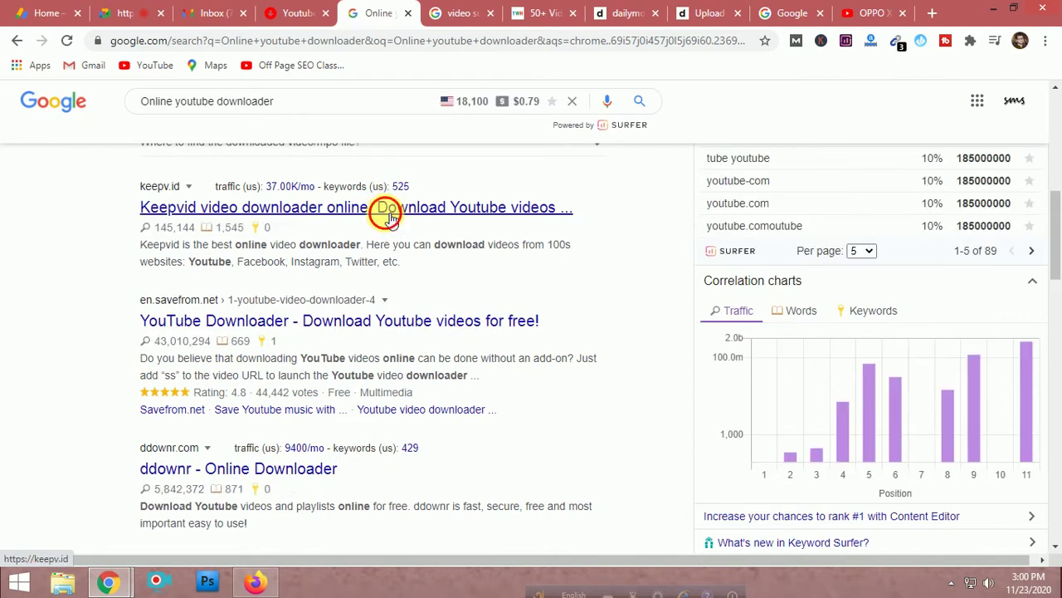
pyautogui.middleClick(391, 218)
pyautogui.scroll(-3, 390, 258)
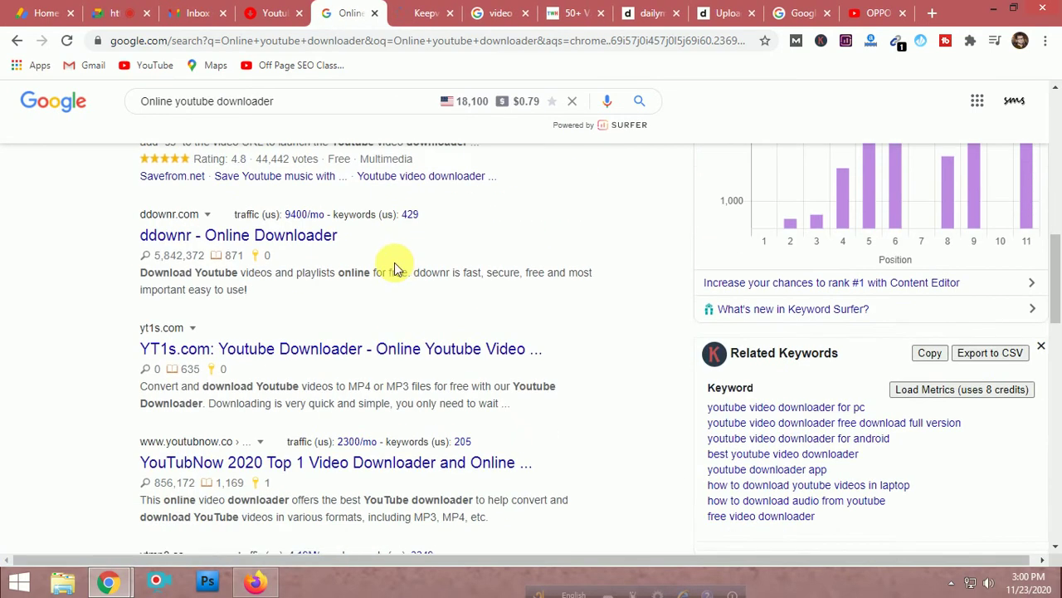
pyautogui.scroll(3, 391, 261)
pyautogui.click(415, 12)
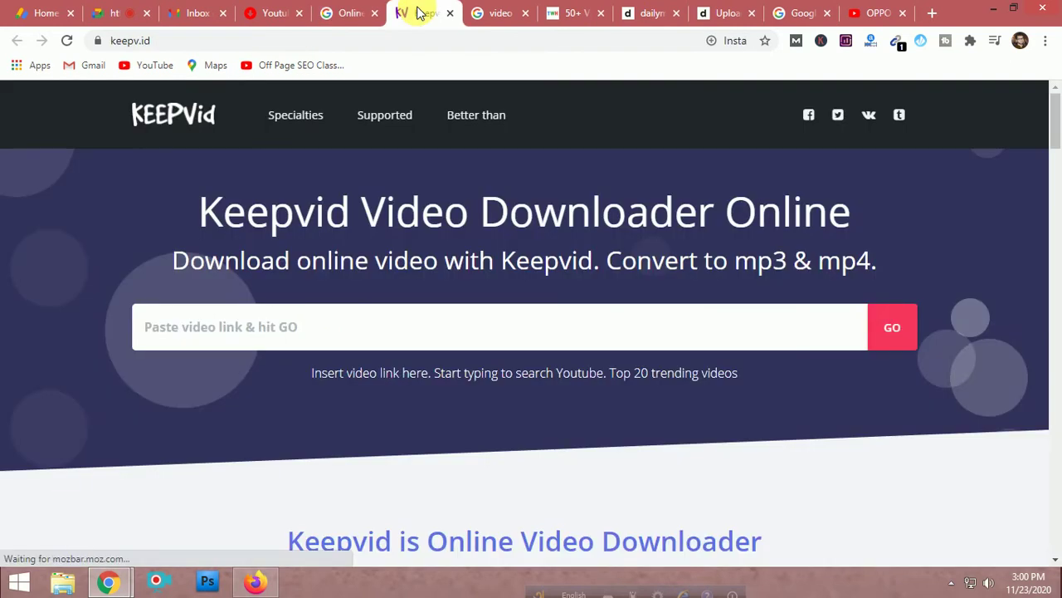
pyautogui.write('https://www.youtube.com/watch?v=wyfakK-8sTk')
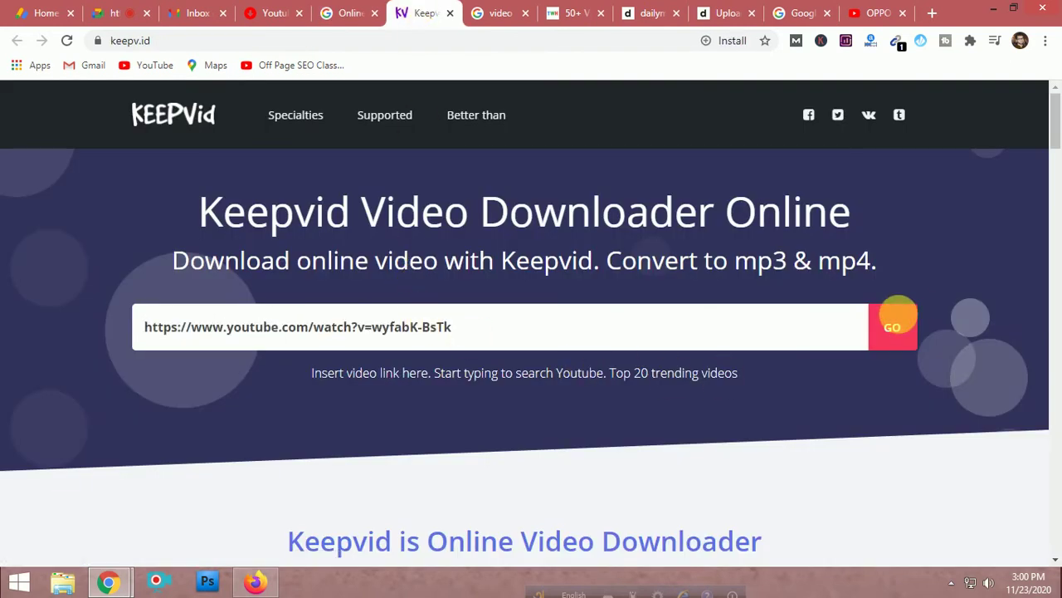
pyautogui.click(904, 324)
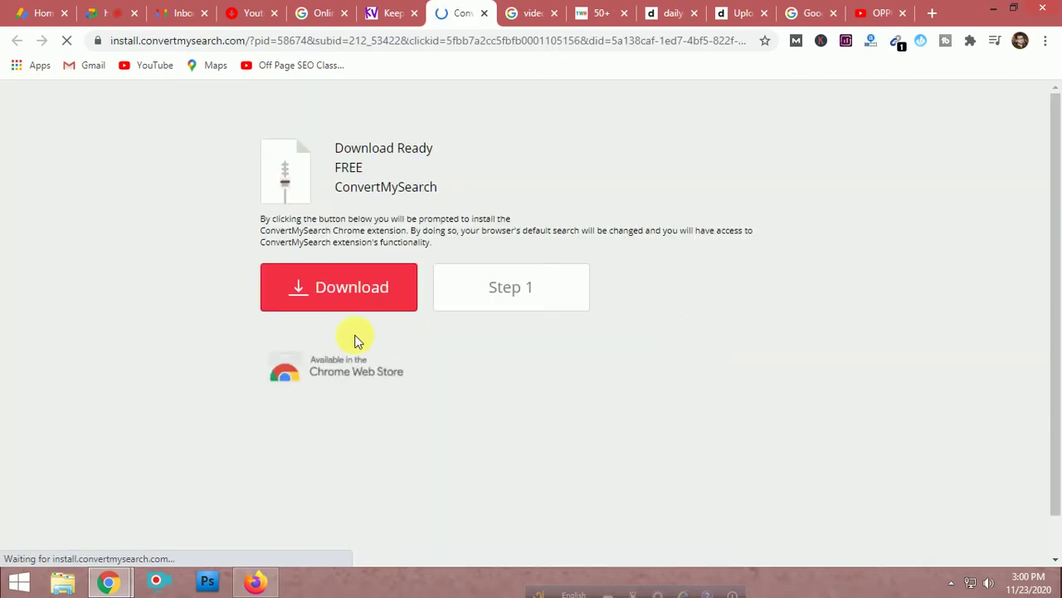
pyautogui.click(390, 12)
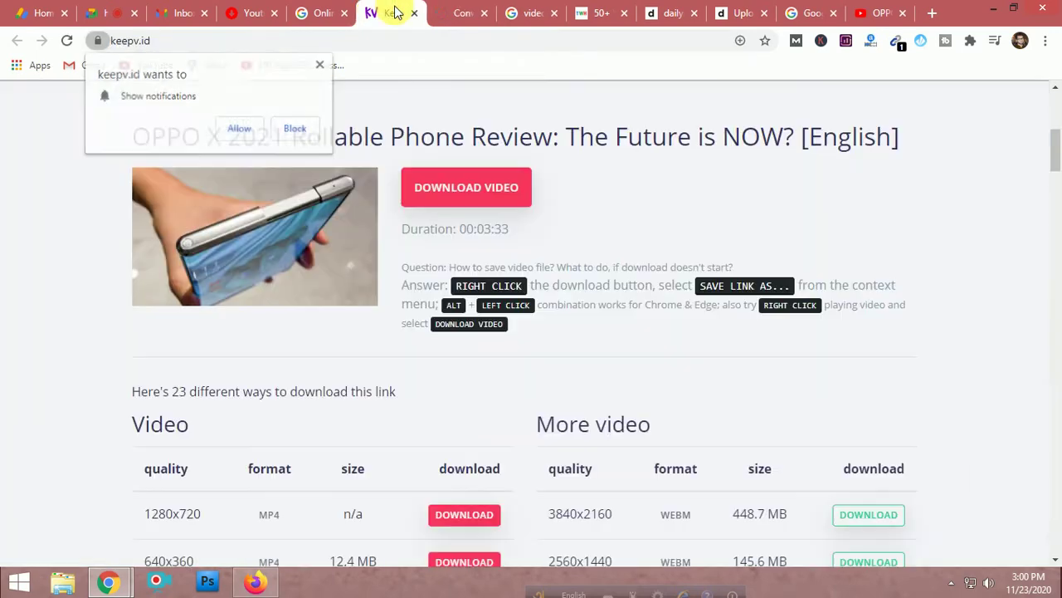
pyautogui.scroll(-3, 550, 265)
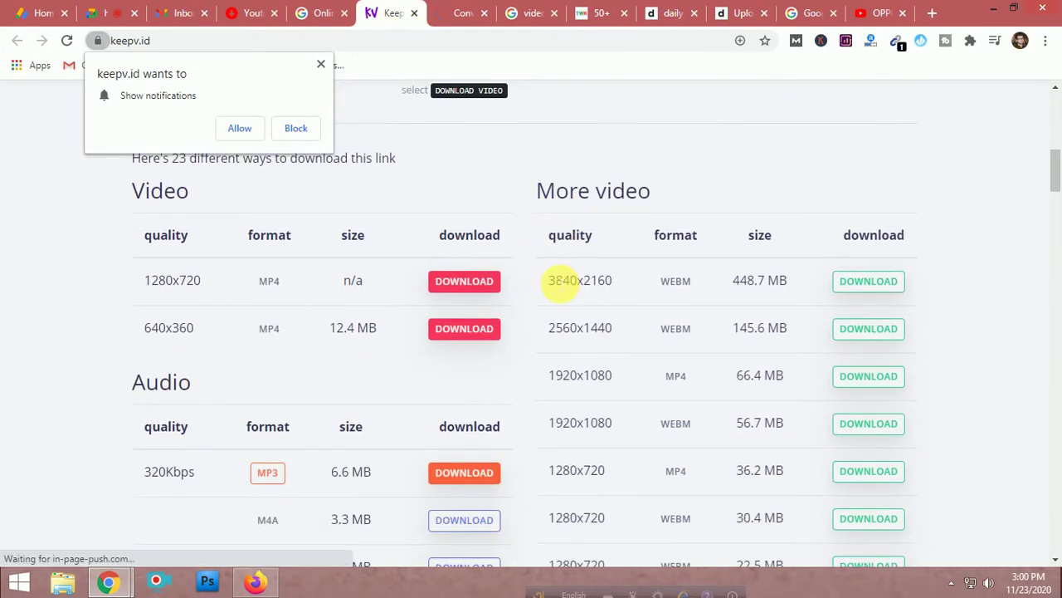
# - Open the 640x360 MP4 version of the video, pause its playback, and download it from the player
pyautogui.scroll(-2, 557, 282)
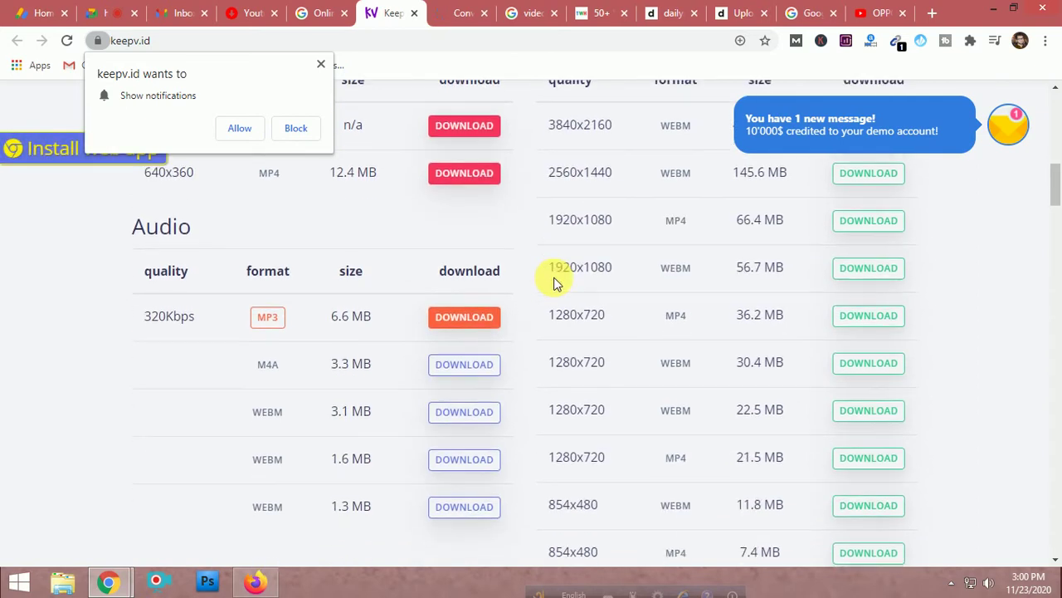
pyautogui.scroll(2, 552, 280)
pyautogui.click(486, 332)
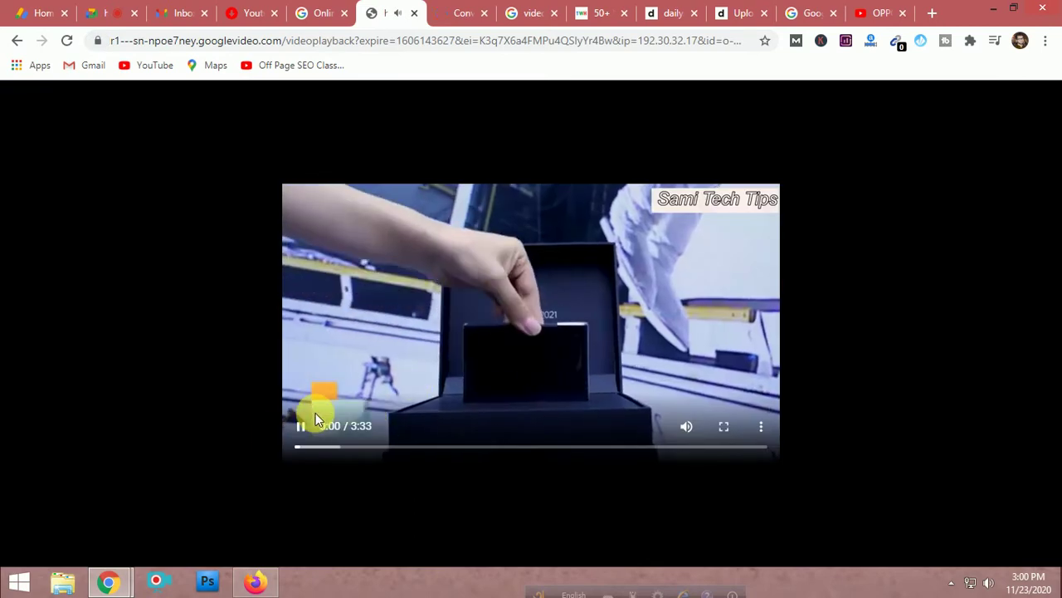
pyautogui.click(301, 427)
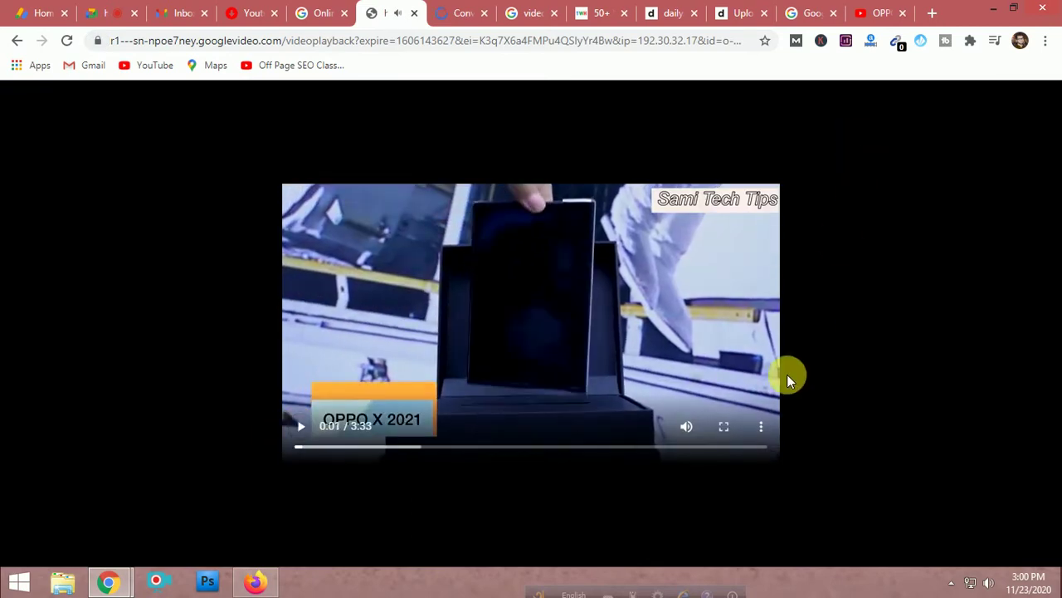
pyautogui.click(762, 426)
pyautogui.click(687, 384)
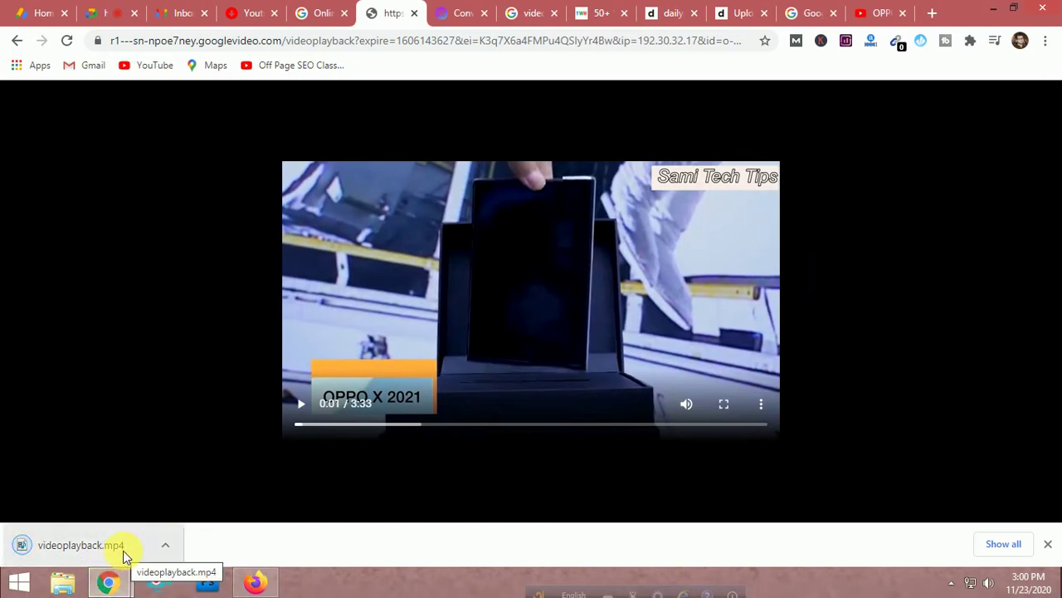
# - Show the downloaded videoplayback.mp4 in its folder and paste the file onto the Desktop, returning to the browser
pyautogui.click(166, 543)
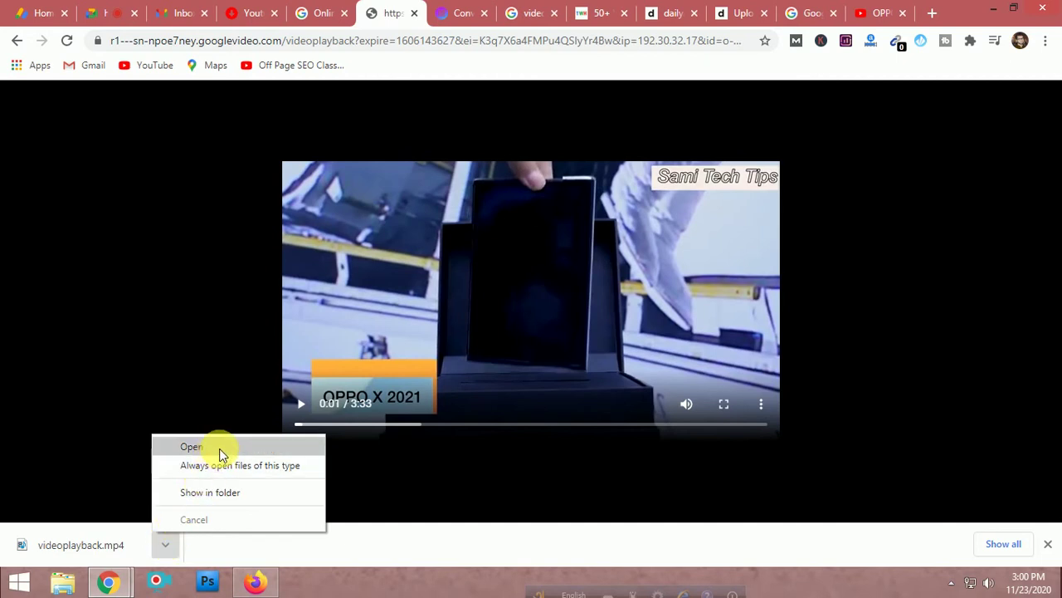
pyautogui.click(228, 492)
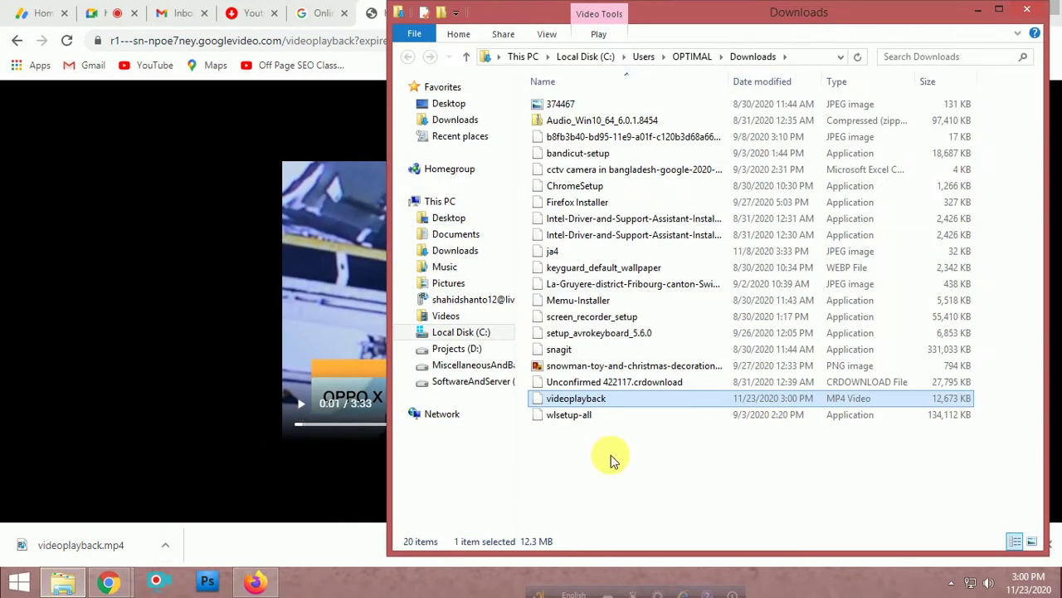
pyautogui.click(454, 108)
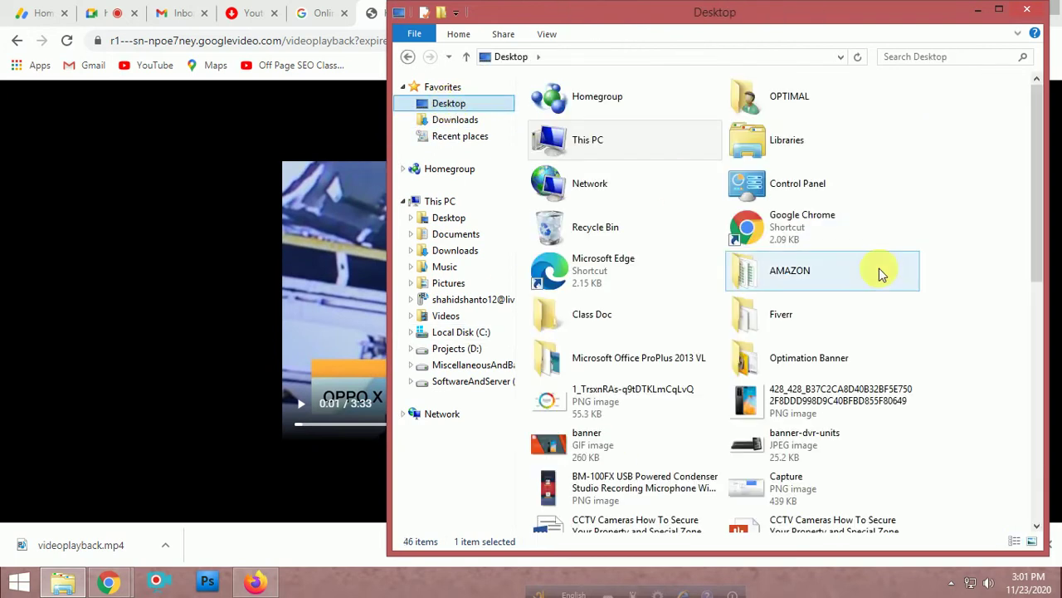
pyautogui.rightClick(976, 260)
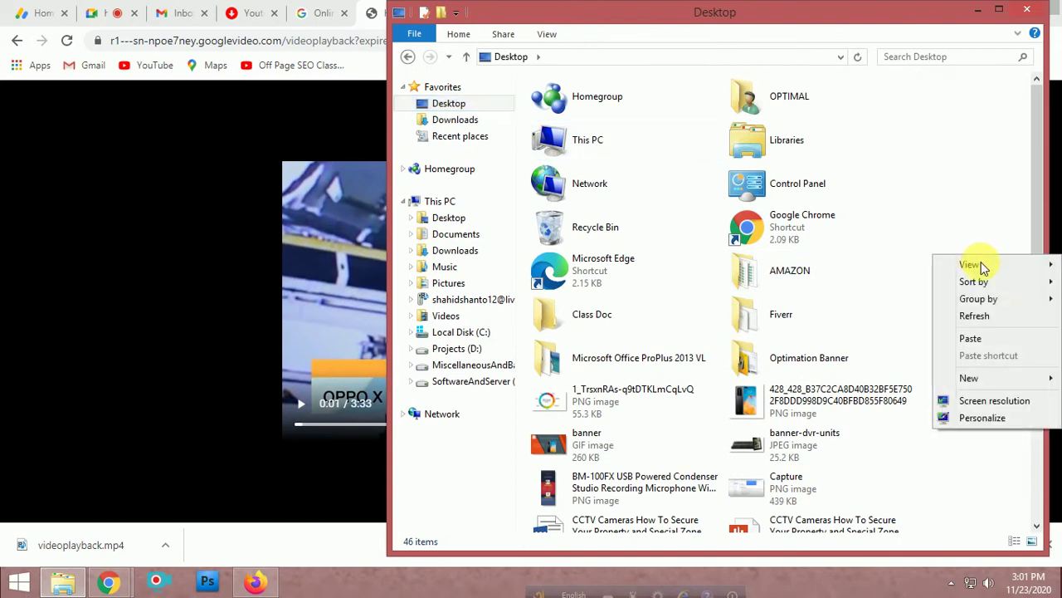
pyautogui.click(993, 338)
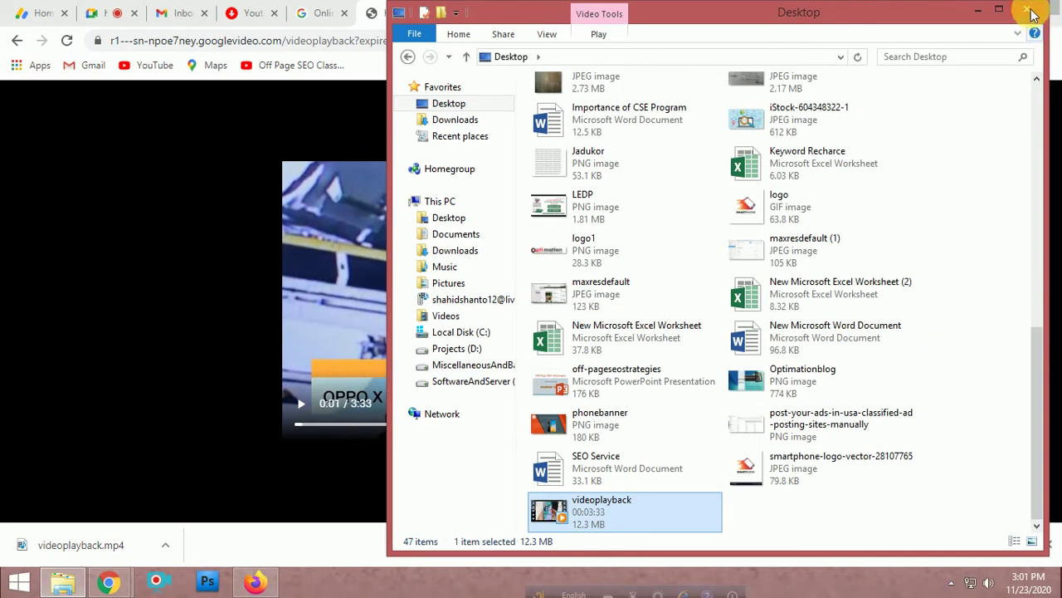
pyautogui.click(988, 11)
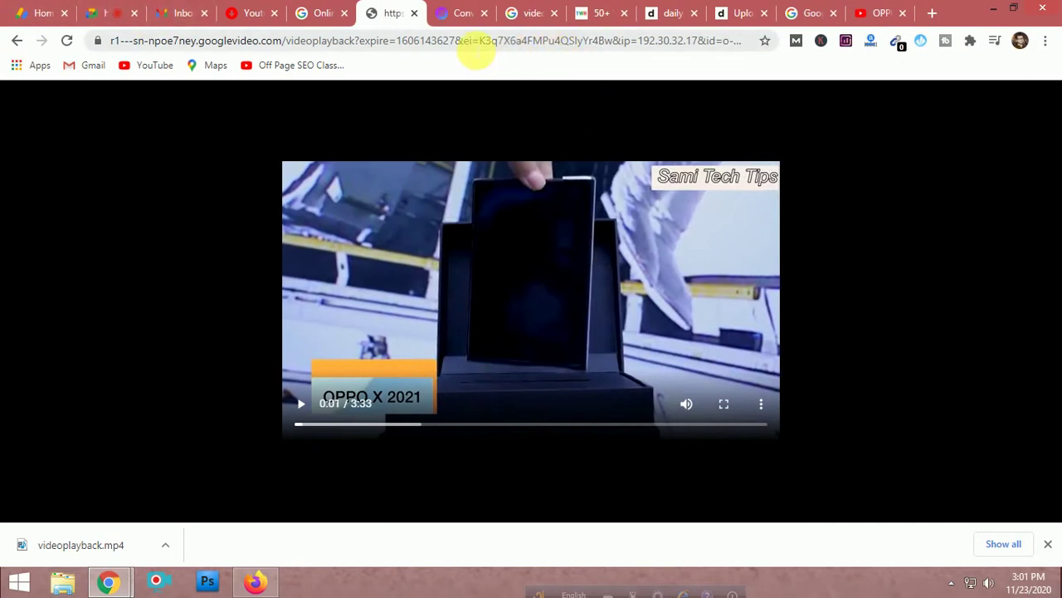
# - Copy the full title of the OPPO X 2021 review from its YouTube page
pyautogui.click(880, 13)
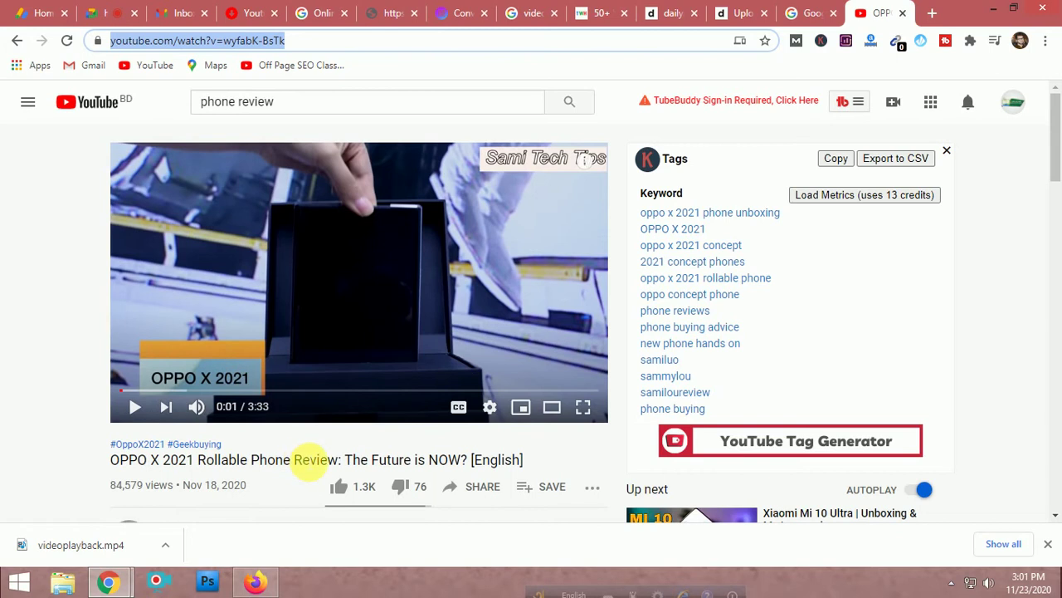
pyautogui.moveTo(404, 461); pyautogui.dragTo(112, 462)
pyautogui.click(112, 466)
pyautogui.tripleClick(166, 465)
pyautogui.hotkey('ctrl', 'c')
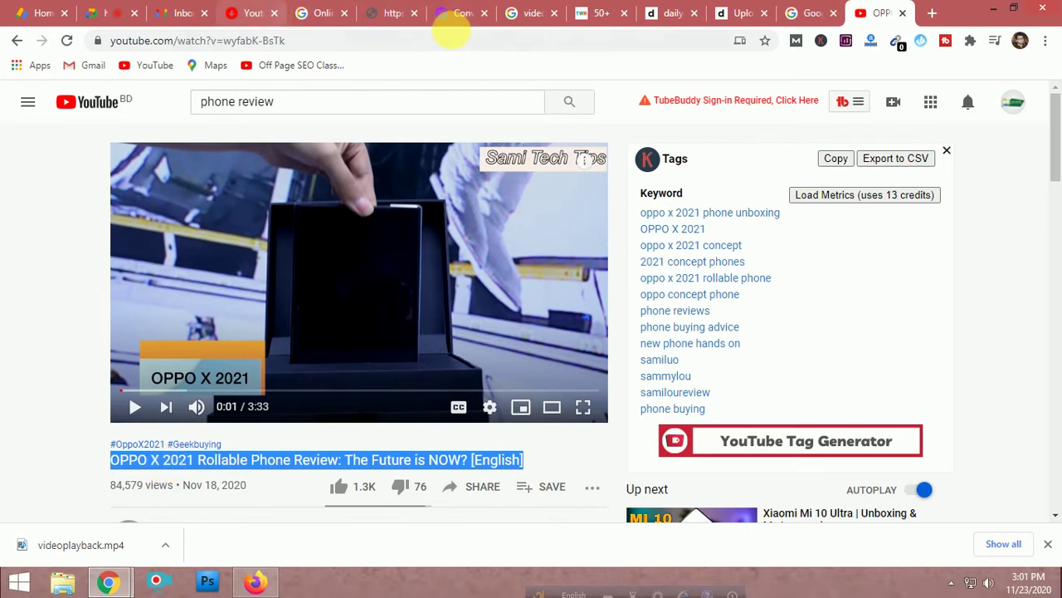
# - Upload the videoplayback file from the Desktop to Dailymotion
pyautogui.click(724, 13)
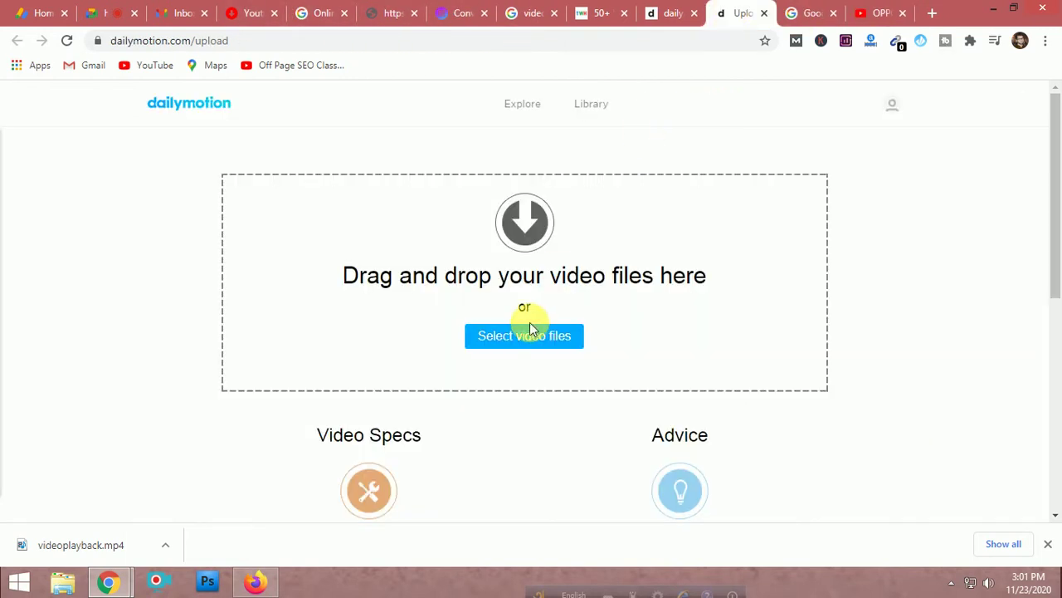
pyautogui.click(538, 338)
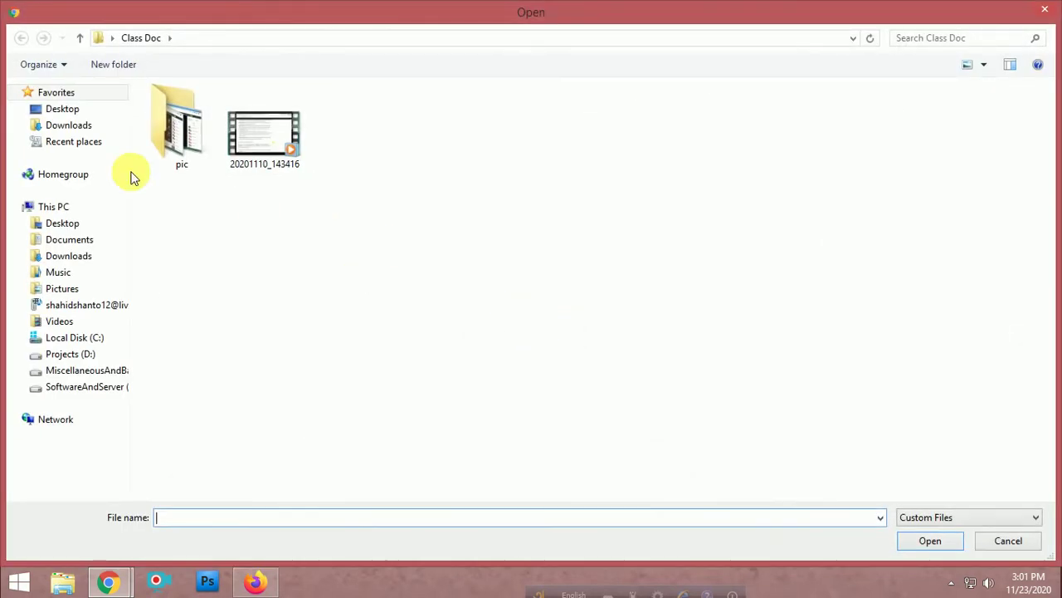
pyautogui.click(63, 110)
pyautogui.click(611, 196)
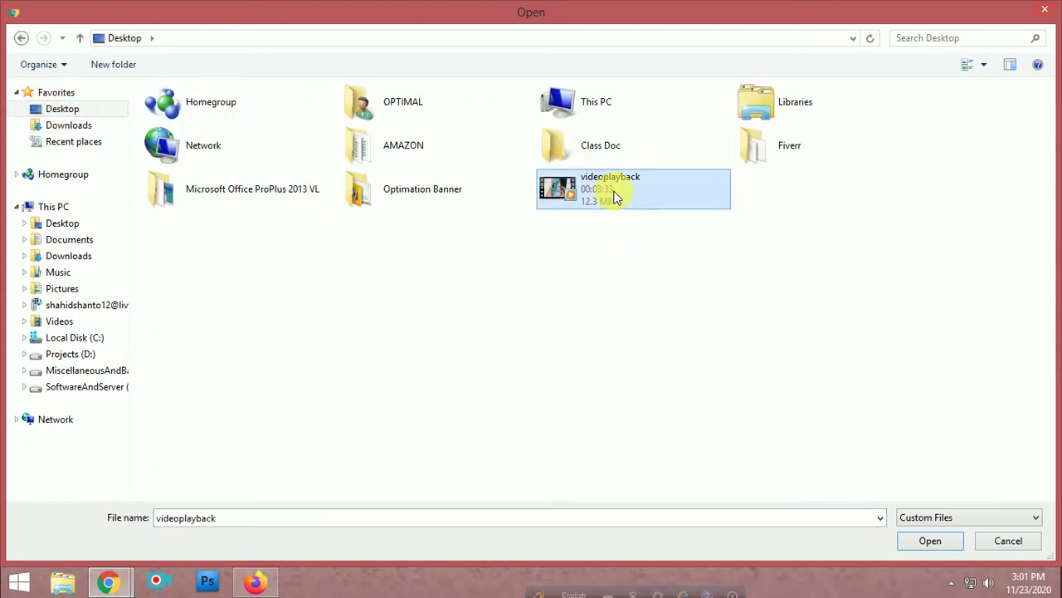
pyautogui.click(942, 548)
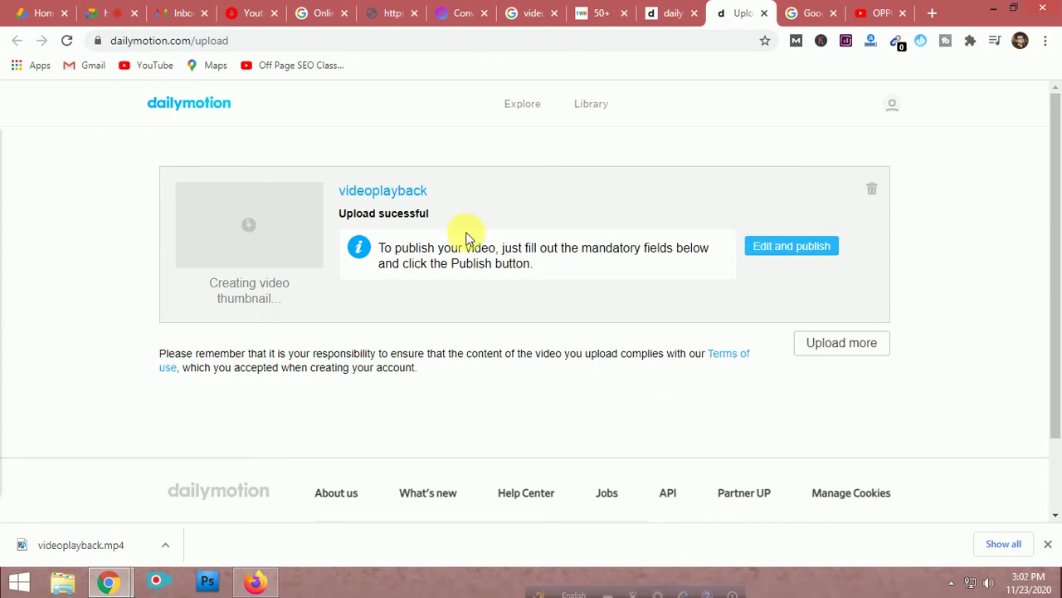
# - View the uploaded video's Dailymotion page with playback paused, and return to the upload page
pyautogui.click(369, 191)
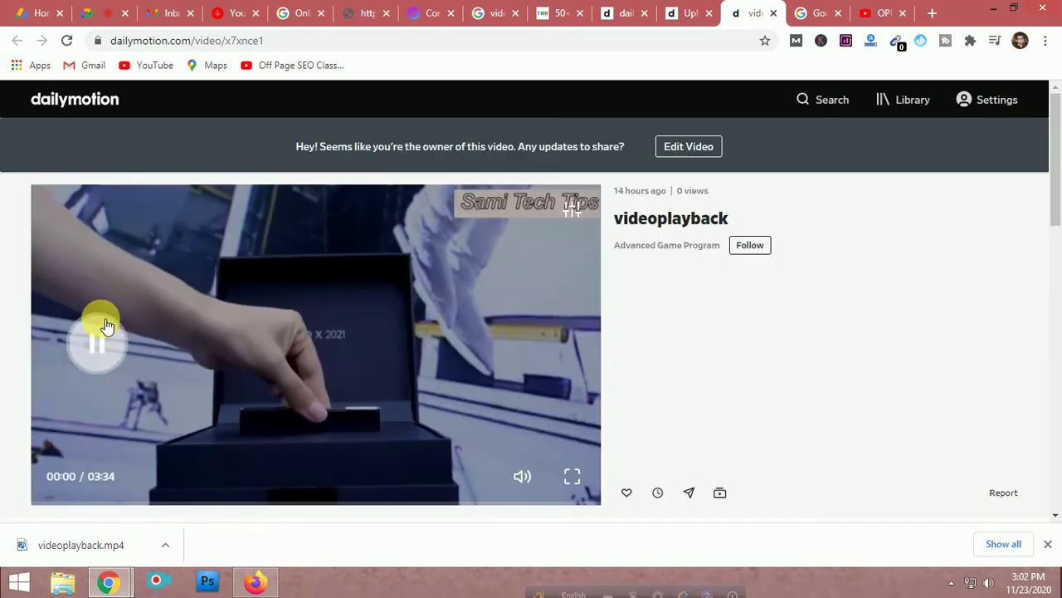
pyautogui.click(98, 355)
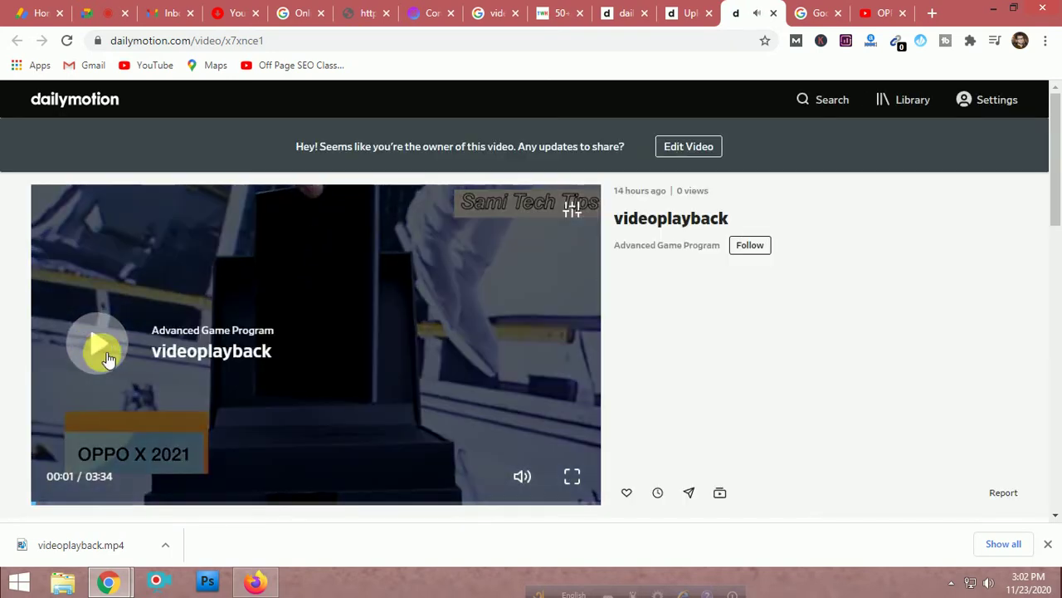
pyautogui.scroll(-2, 209, 391)
pyautogui.scroll(1, 351, 310)
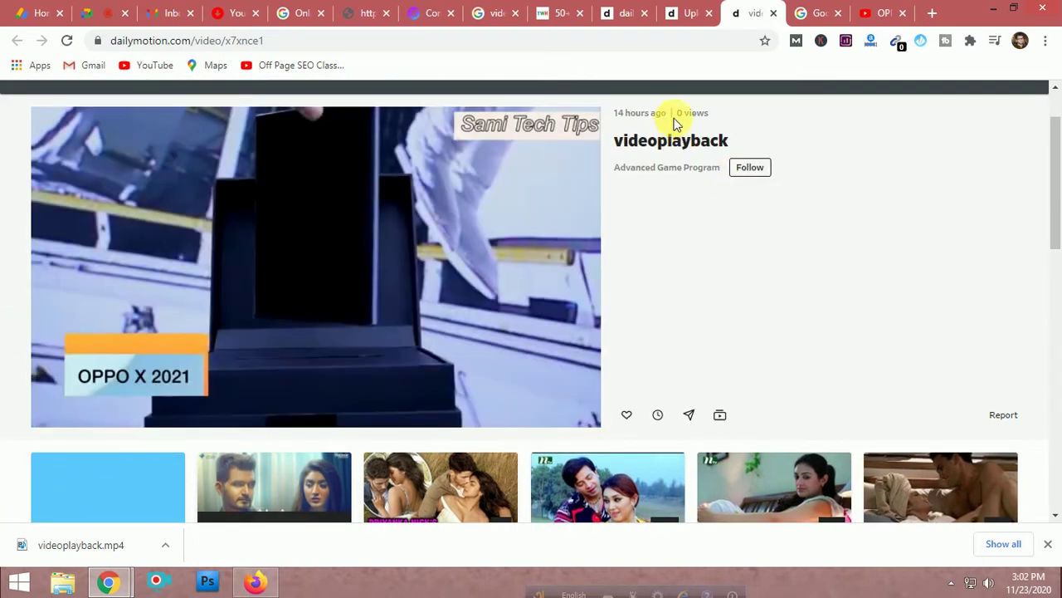
pyautogui.click(691, 14)
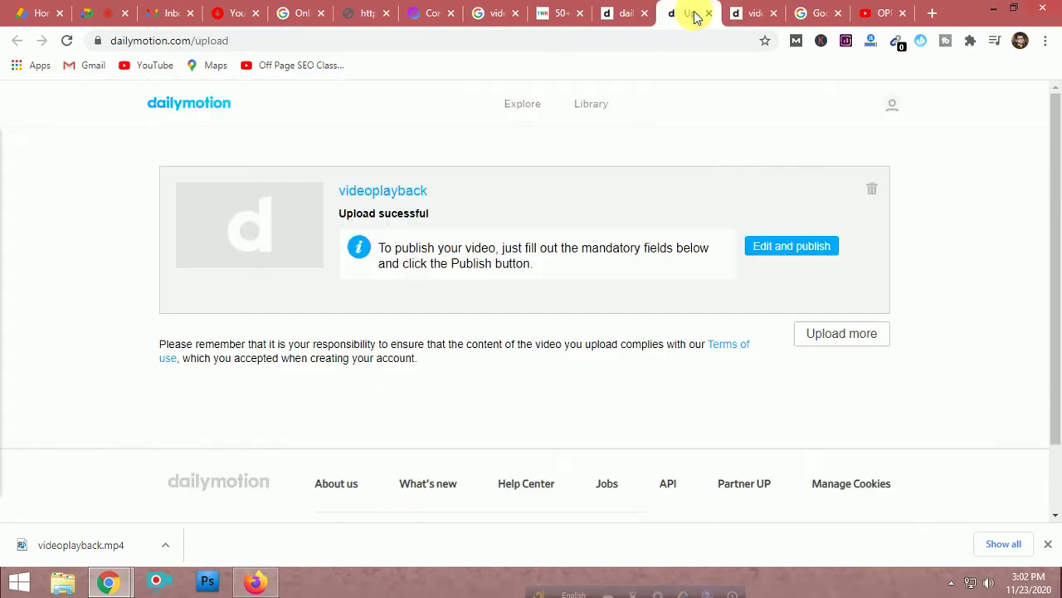
# - Open the uploaded videoplayback video from the uploads in the Dailymotion library and bring up its edit form
pyautogui.click(775, 246)
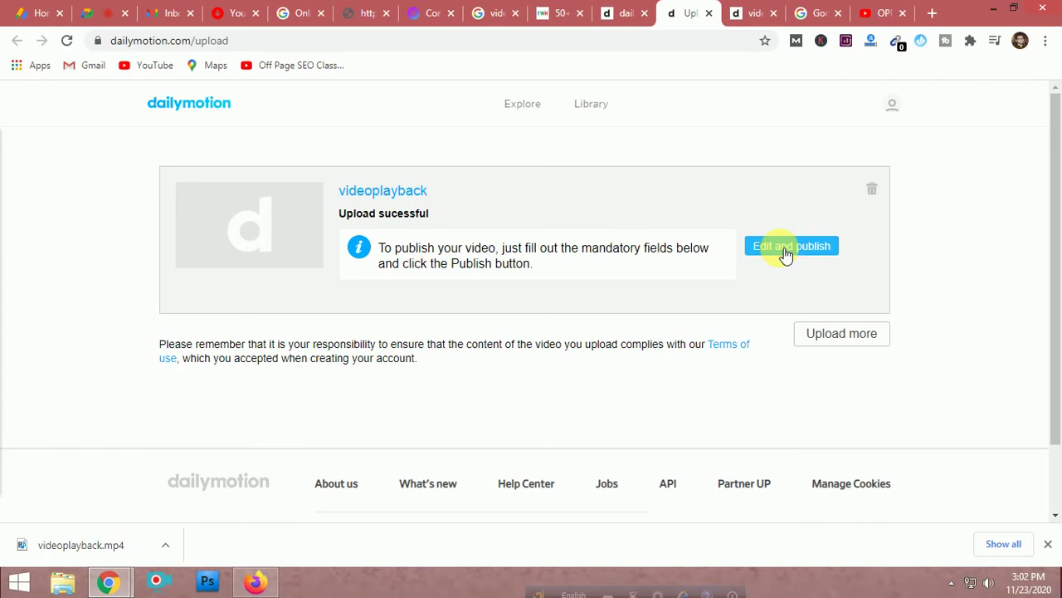
pyautogui.click(593, 105)
pyautogui.click(607, 130)
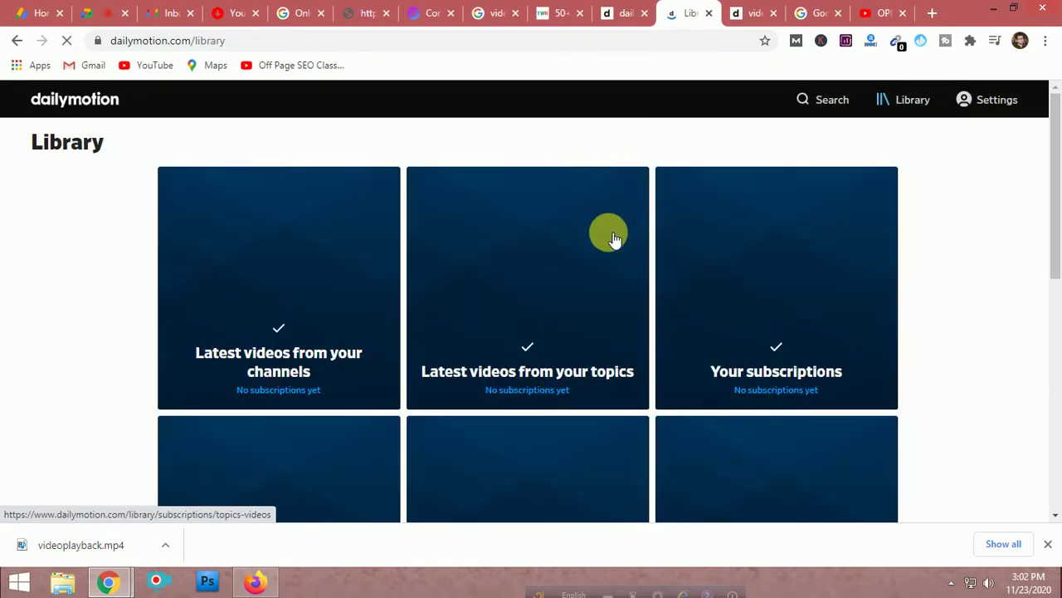
pyautogui.scroll(-1, 614, 265)
pyautogui.scroll(-2, 521, 436)
pyautogui.click(537, 356)
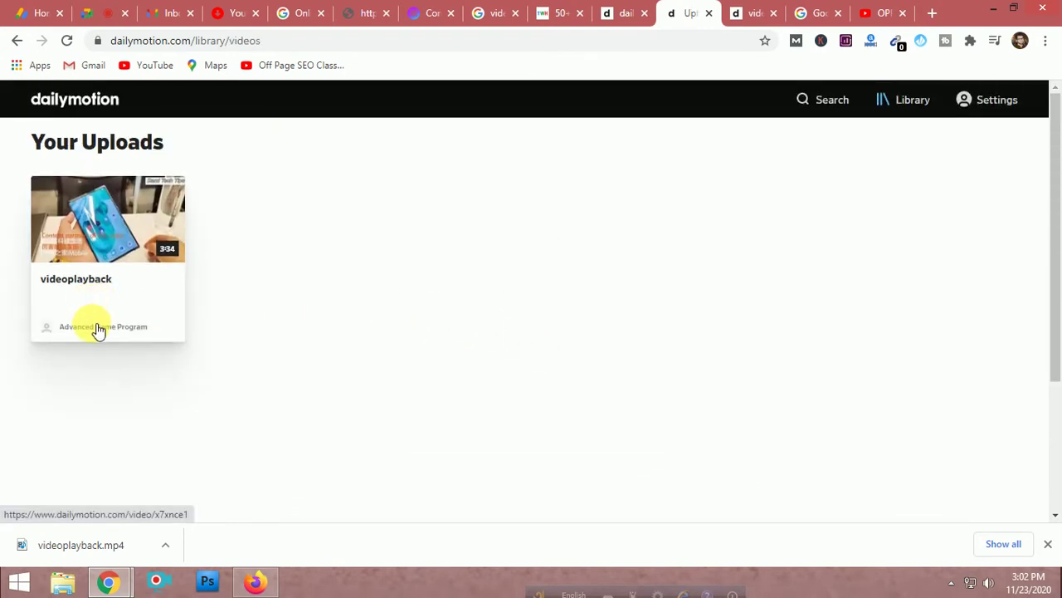
pyautogui.click(95, 297)
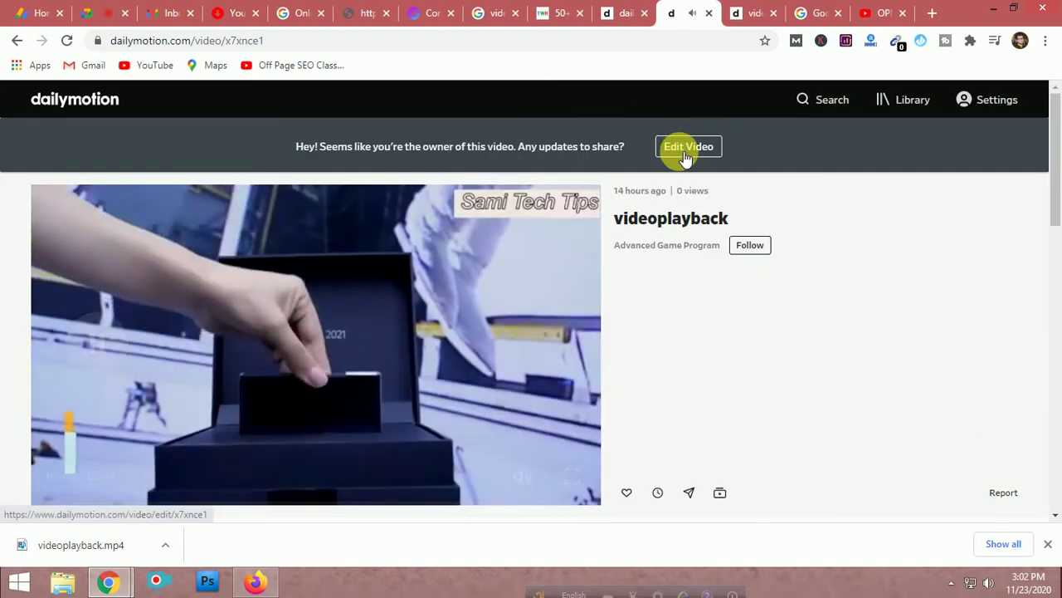
pyautogui.click(685, 156)
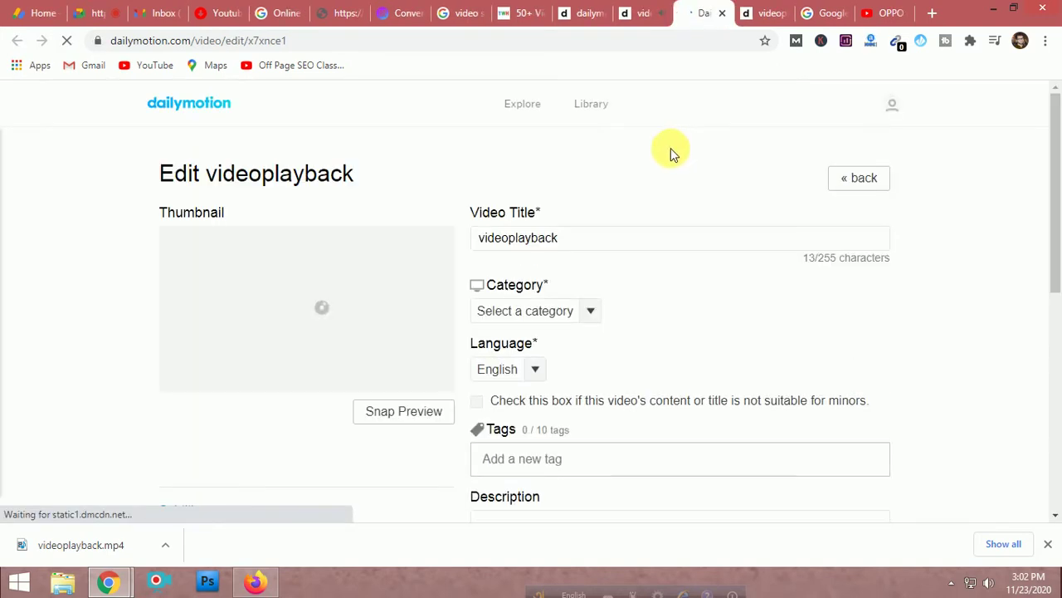
# - Replace the video title with "OPPO X 2021 Rollable Phone Review: The Future is NOW?", leaving out the "[English]" ending
pyautogui.doubleClick(553, 237)
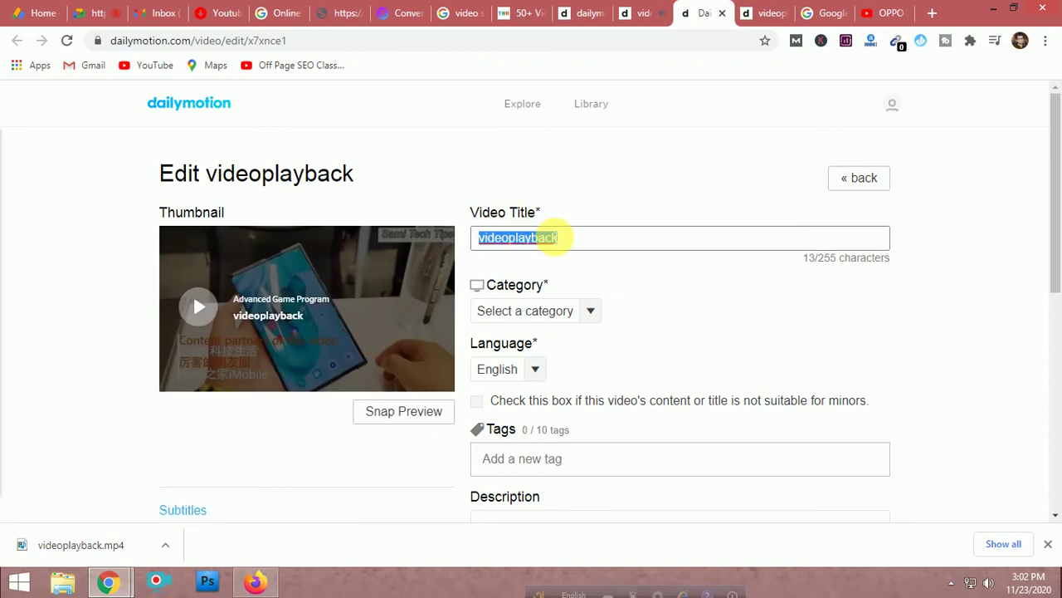
pyautogui.hotkey('ctrl', 'v')
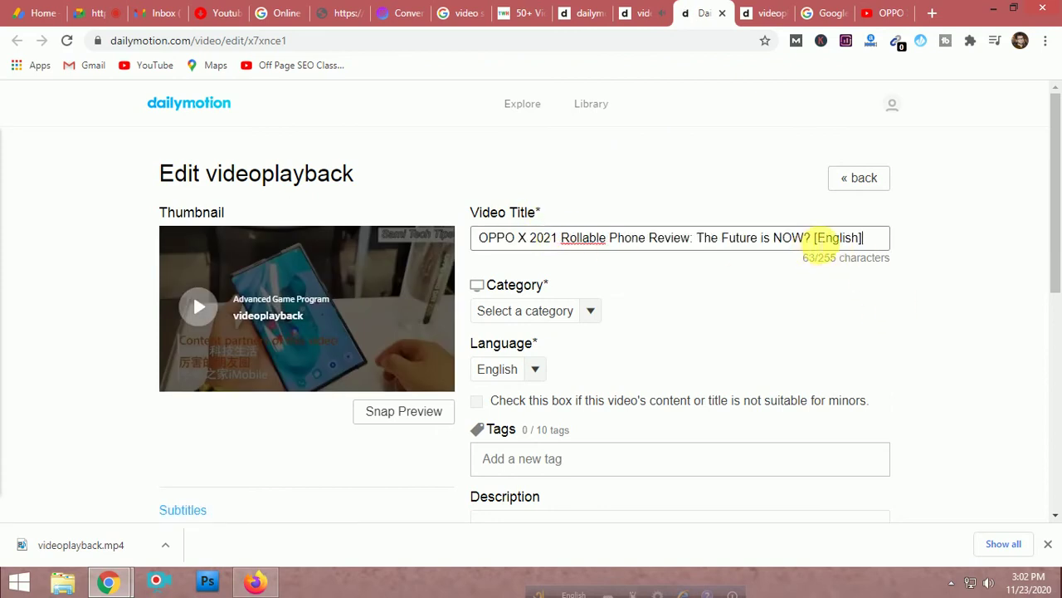
pyautogui.moveTo(815, 237); pyautogui.dragTo(872, 237)
pyautogui.press('BackSpace')
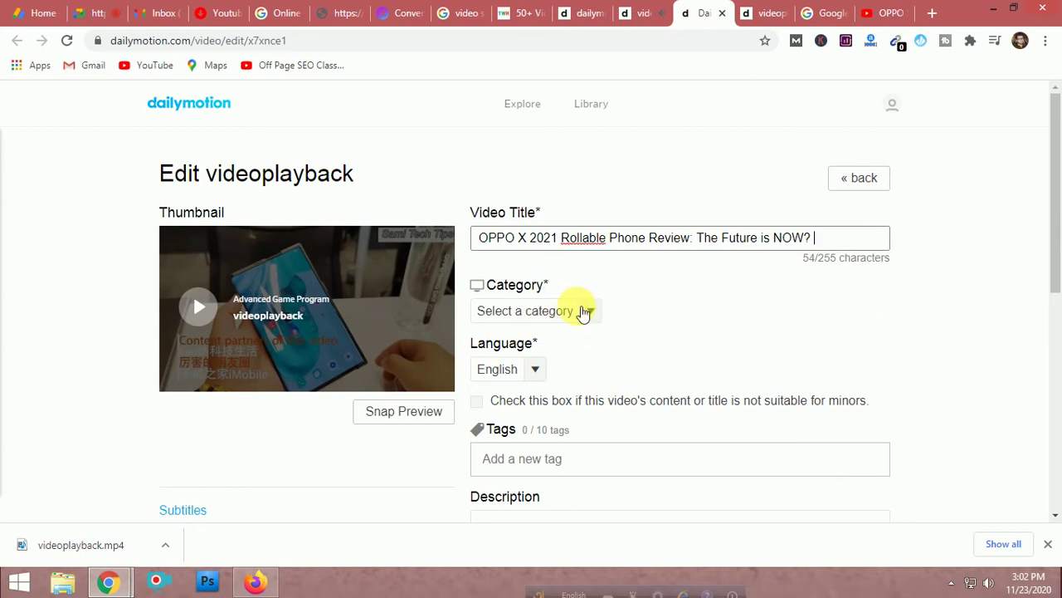
# - Set the video's category to Tech
pyautogui.scroll(-1, 713, 303)
pyautogui.click(581, 232)
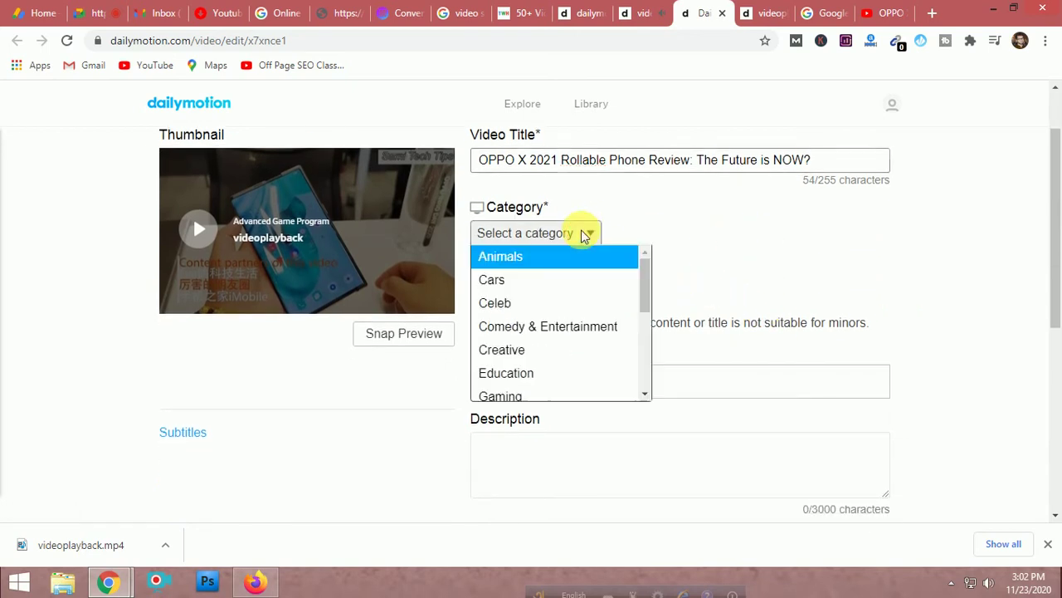
pyautogui.scroll(-1, 581, 324)
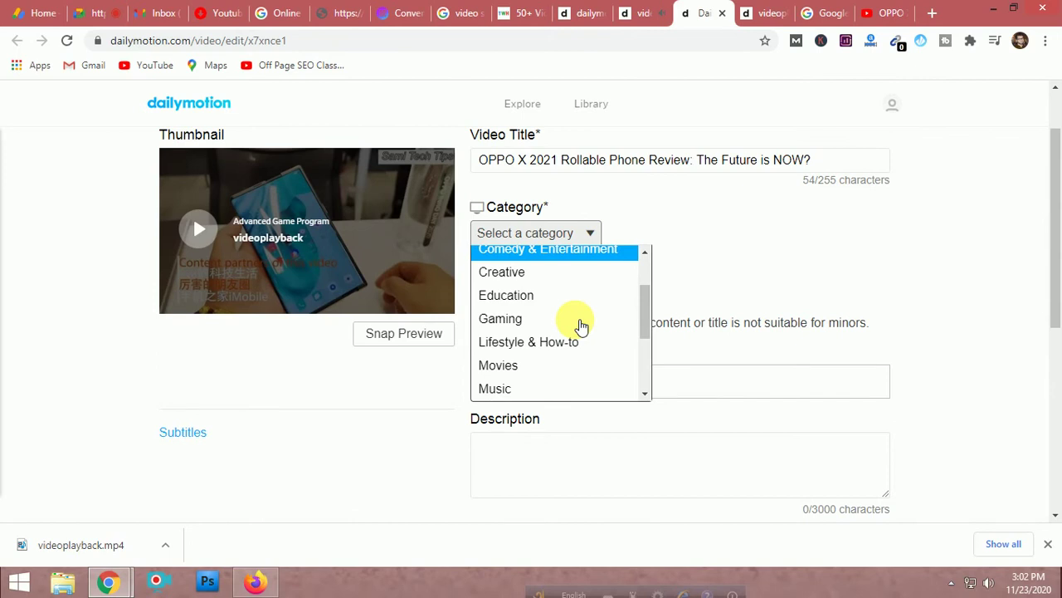
pyautogui.scroll(-4, 581, 324)
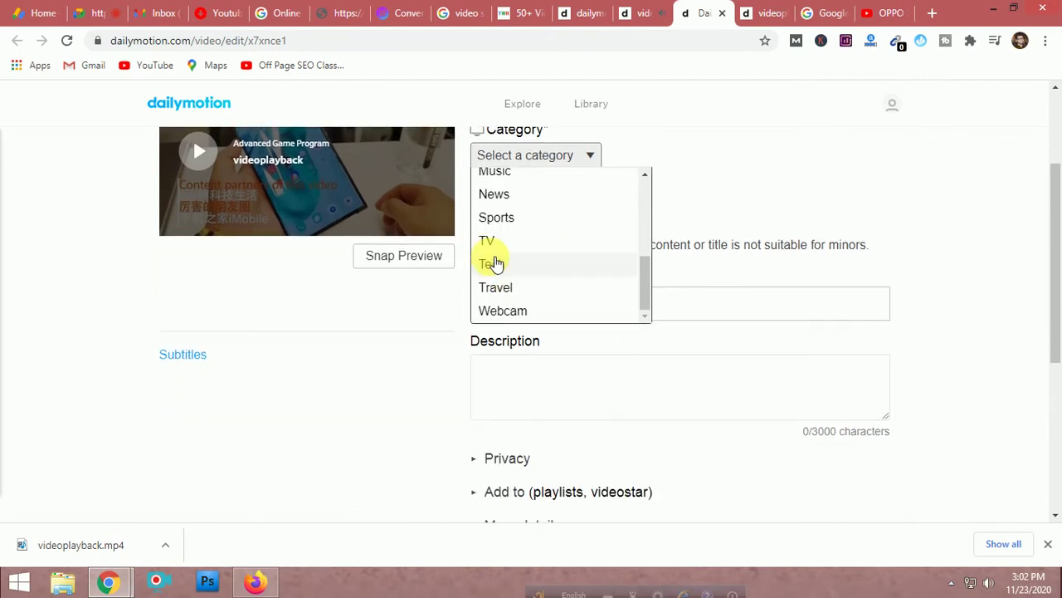
pyautogui.click(495, 263)
# - Add the tag "smartphone" to the video's tags
pyautogui.click(581, 305)
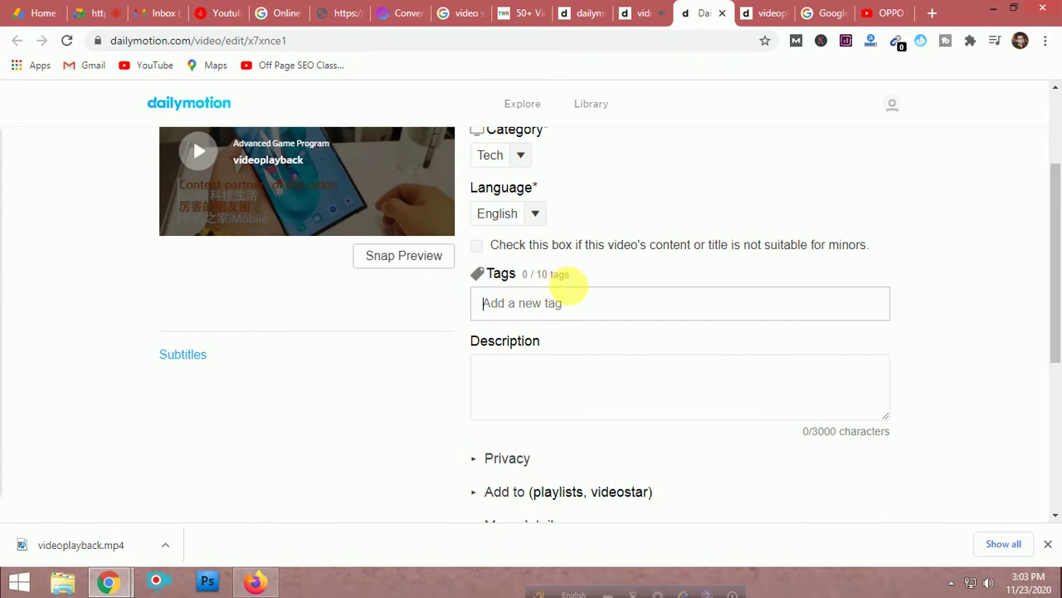
pyautogui.scroll(-2, 643, 386)
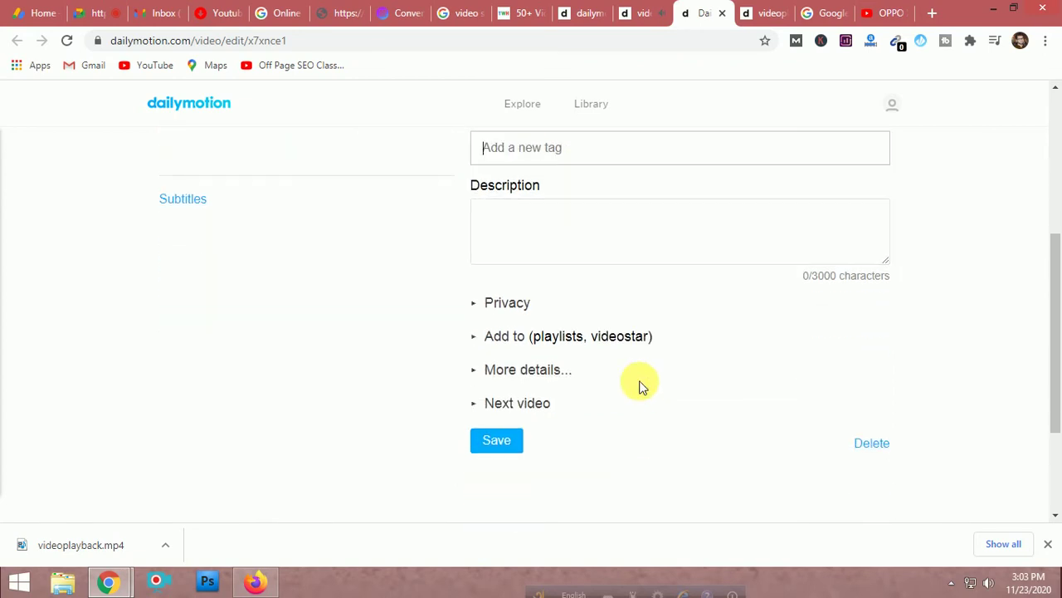
pyautogui.scroll(-1, 640, 386)
pyautogui.scroll(2, 639, 386)
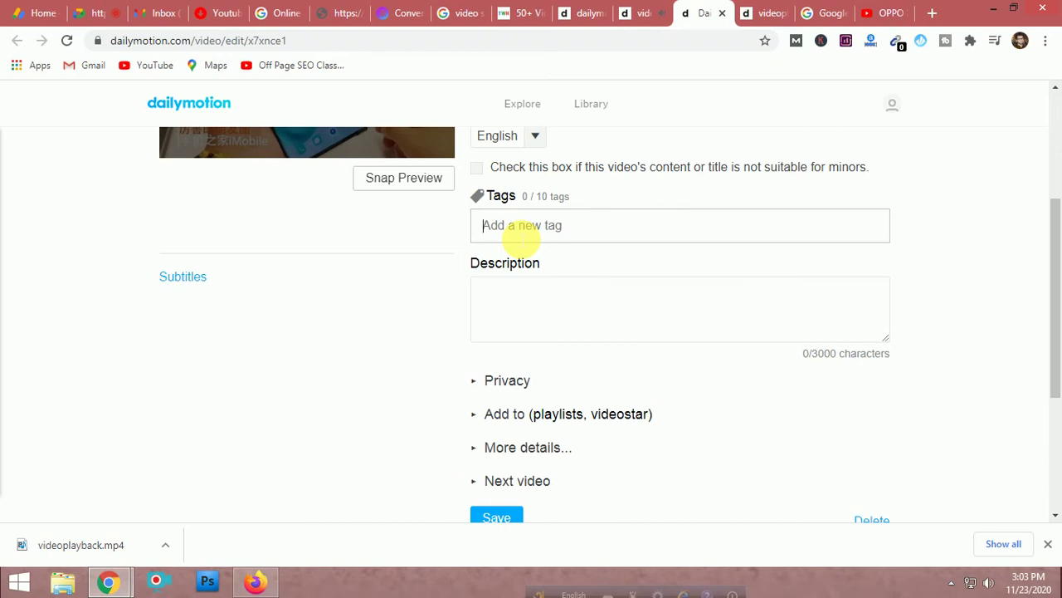
pyautogui.write('smal')
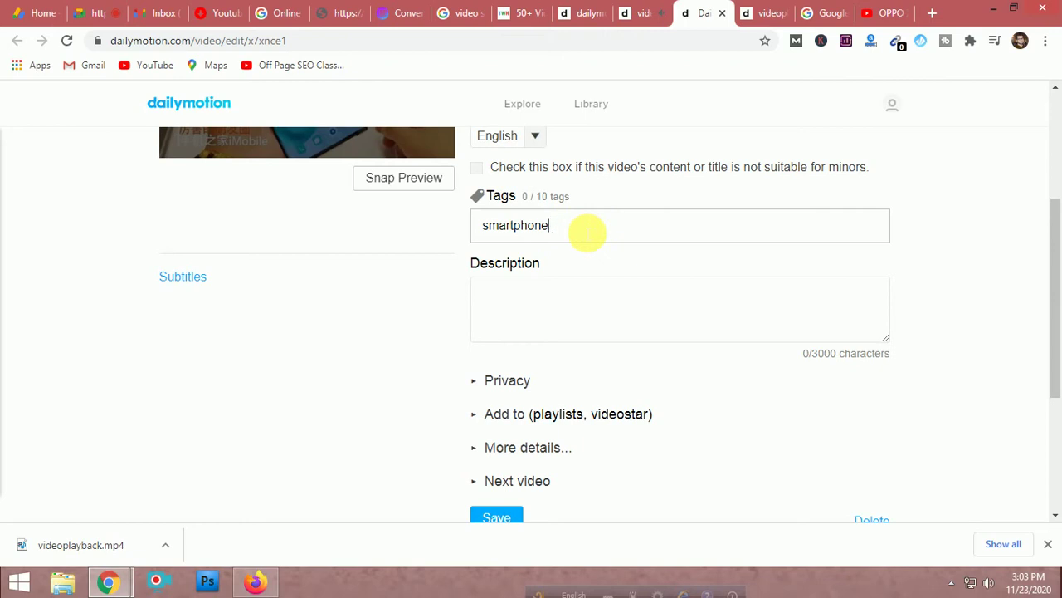
pyautogui.press('Return')
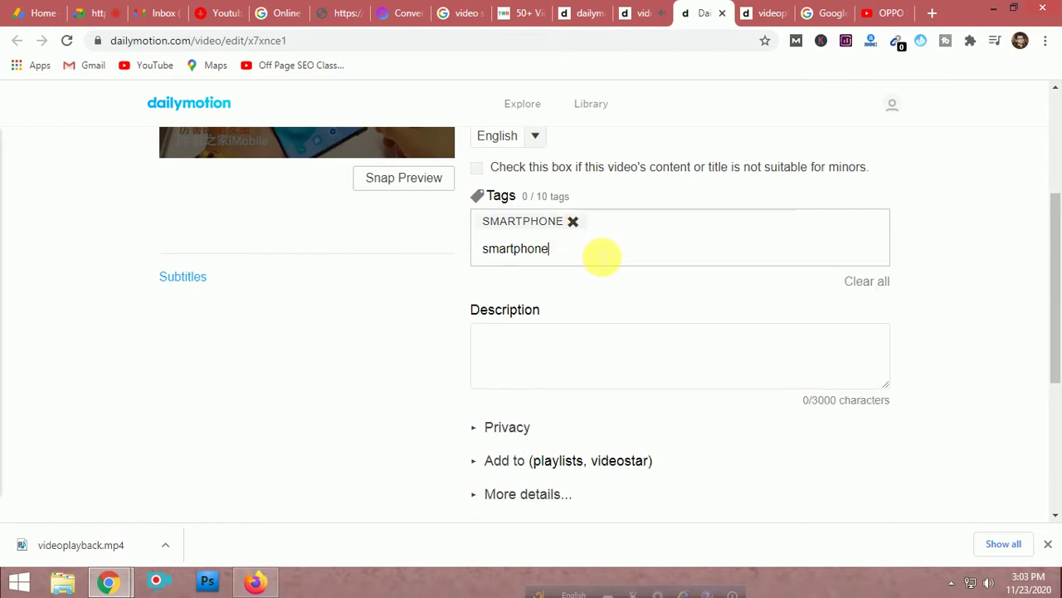
# - Clear the leftover tag text and add the tags "Tech" and "Online seller" to the video
pyautogui.press('BackSpace')
pyautogui.press('BackSpace')
pyautogui.press('BackSpace')
pyautogui.press('BackSpace')
pyautogui.press('BackSpace')
pyautogui.press('BackSpace')
pyautogui.press('BackSpace')
pyautogui.press('BackSpace')
pyautogui.press('BackSpace')
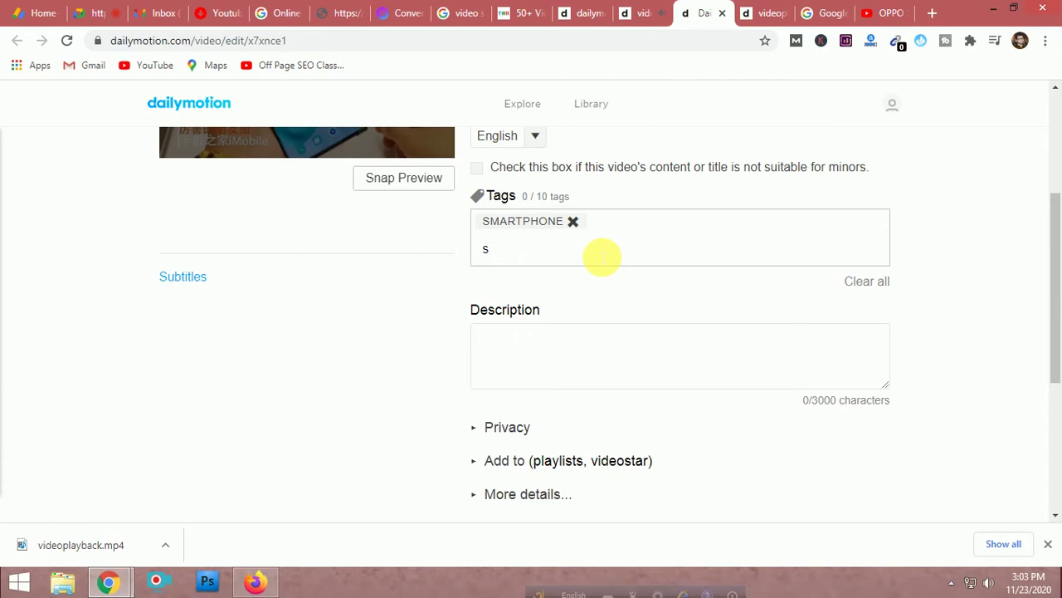
pyautogui.write('Tech')
pyautogui.press('Return')
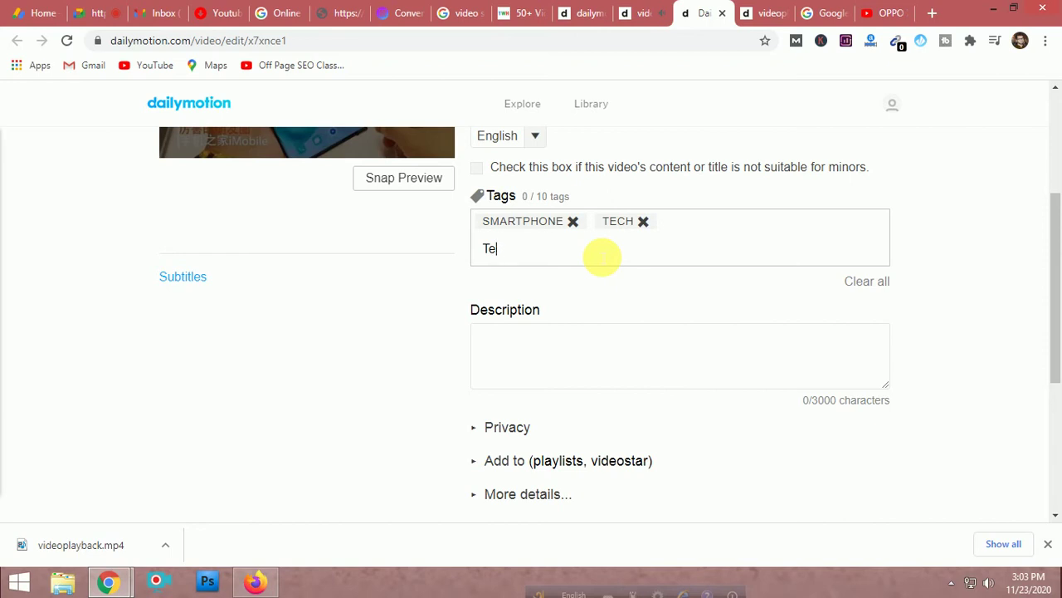
pyautogui.press('BackSpace')
pyautogui.write('Online seller')
pyautogui.press('Return')
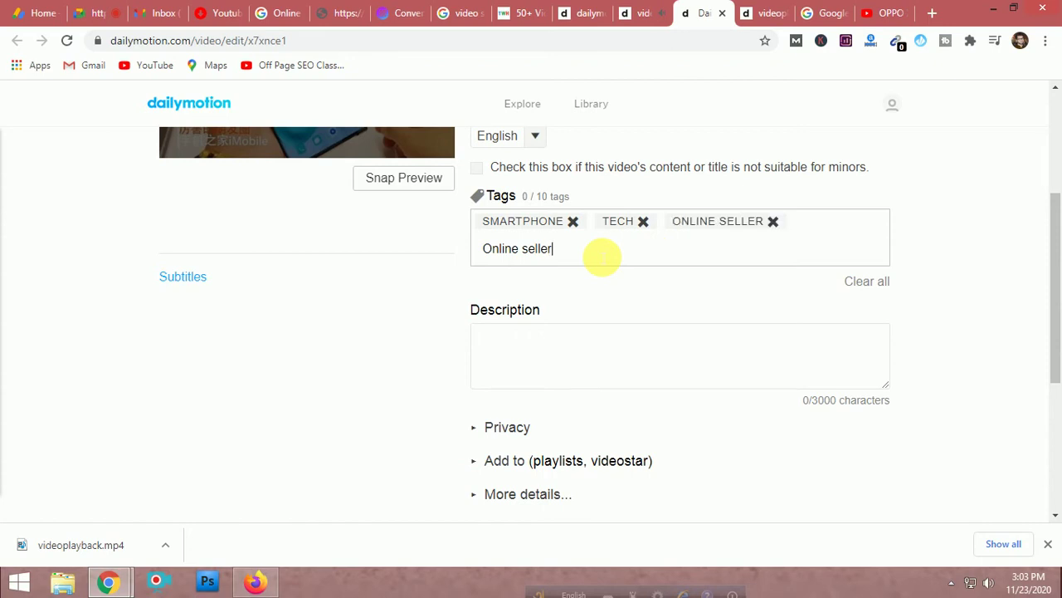
# - Copy "OPPO X" from the video title and add it as a tag in place of the leftover tag text
pyautogui.scroll(2, 290, 269)
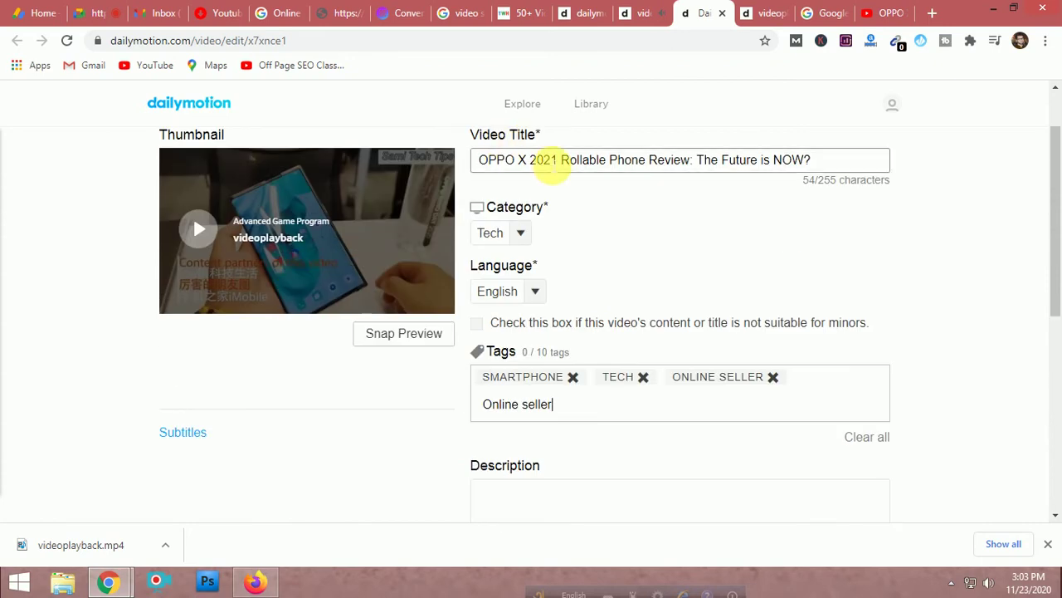
pyautogui.moveTo(532, 159); pyautogui.dragTo(485, 160)
pyautogui.hotkey('ctrl', 'c')
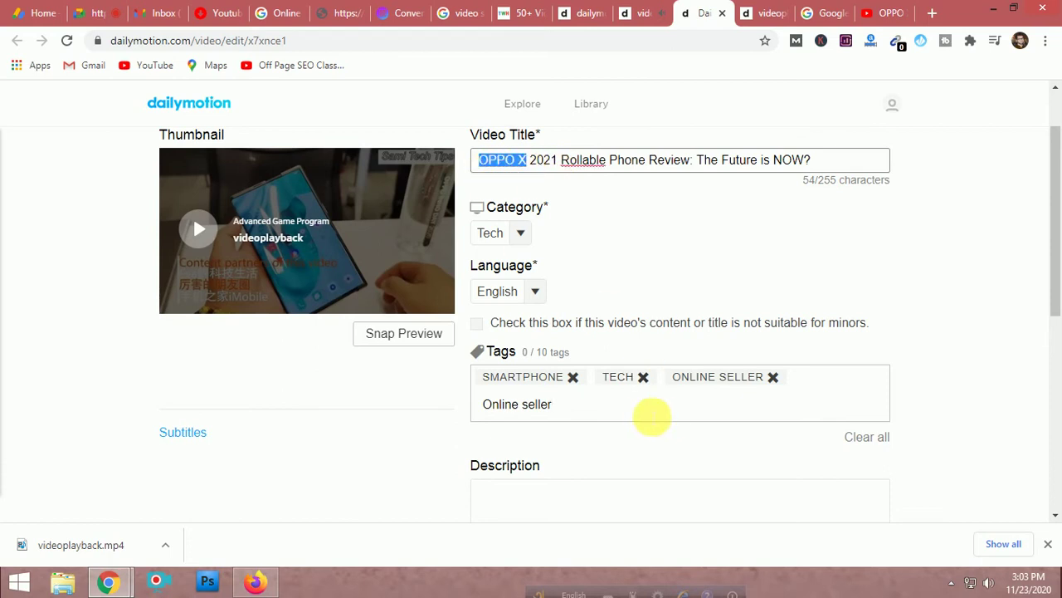
pyautogui.moveTo(569, 415); pyautogui.dragTo(468, 413)
pyautogui.hotkey('ctrl', 'v')
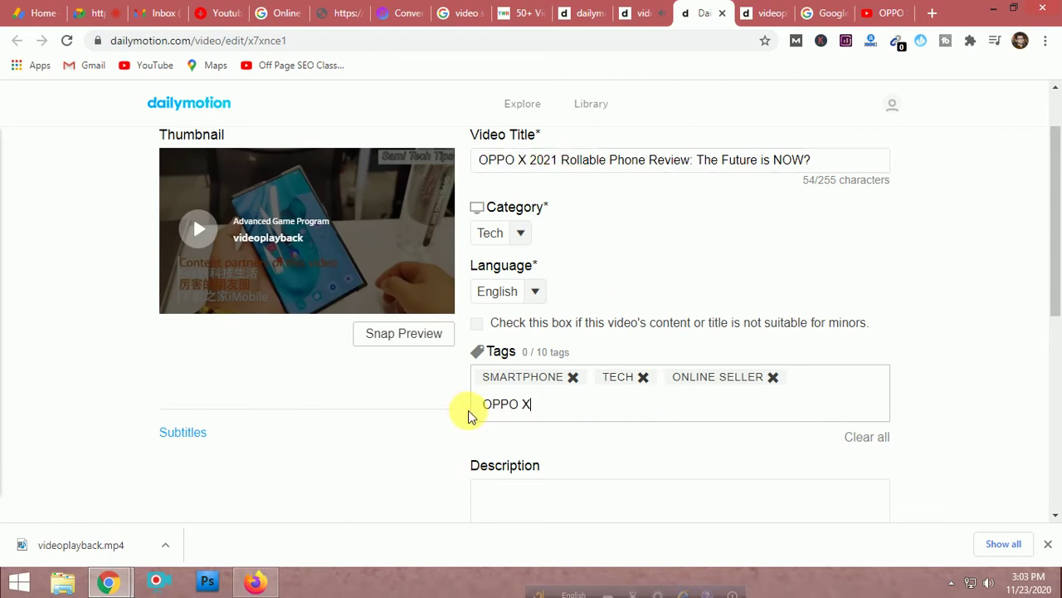
pyautogui.press('Return')
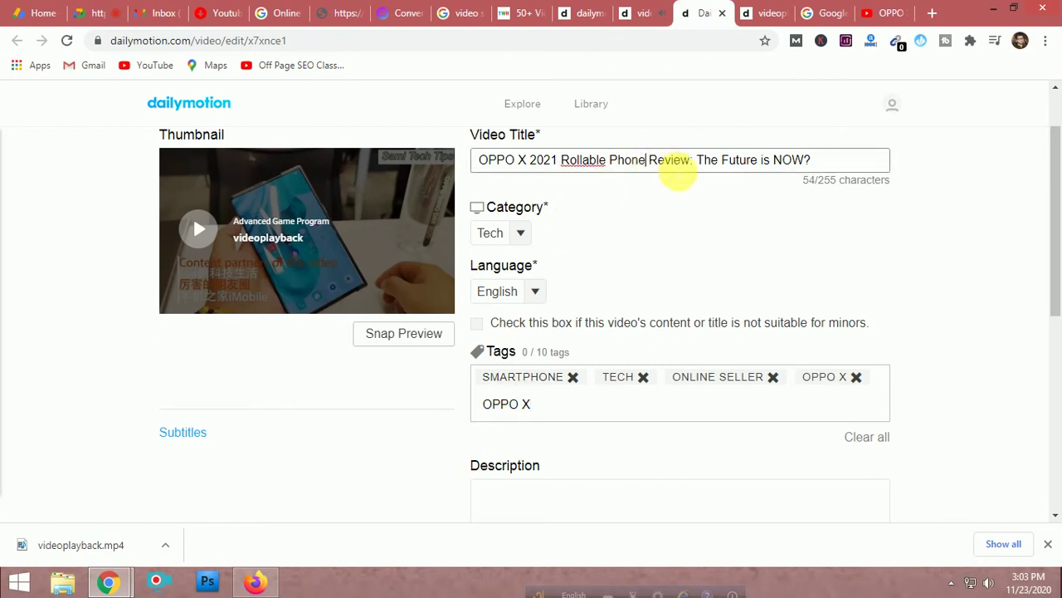
# - Copy "Phone Review" from the video title and add it as another tag
pyautogui.moveTo(691, 159); pyautogui.dragTo(618, 162)
pyautogui.hotkey('ctrl', 'c')
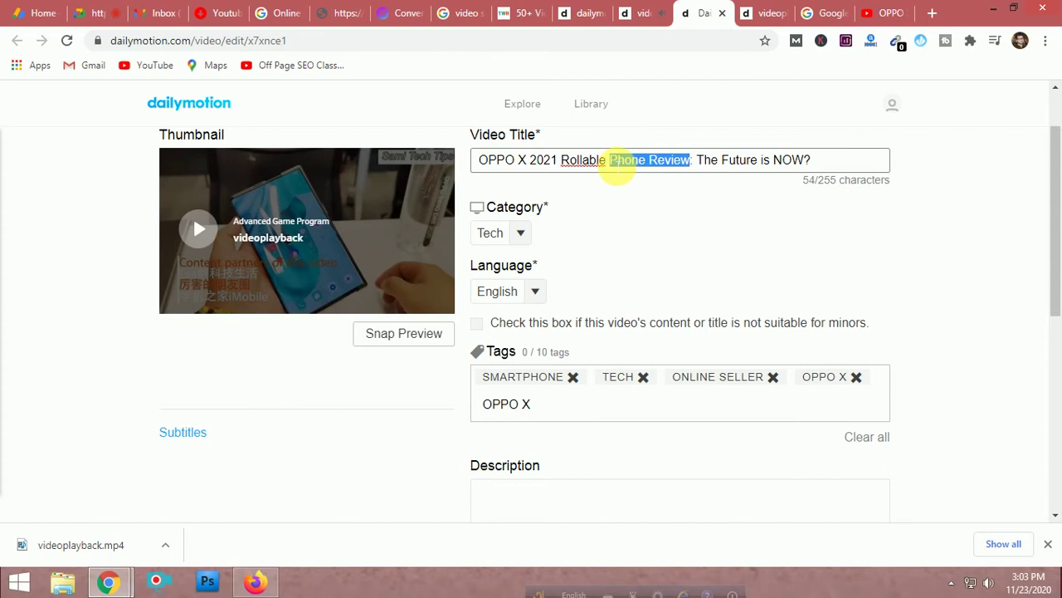
pyautogui.click(569, 404)
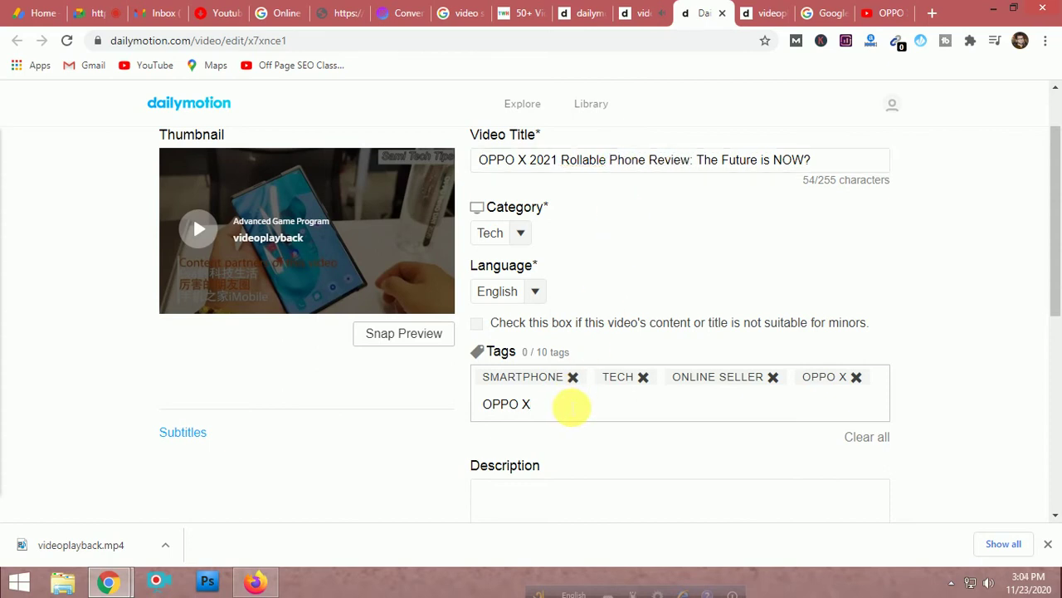
pyautogui.hotkey('ctrl', 'v')
pyautogui.press('Return')
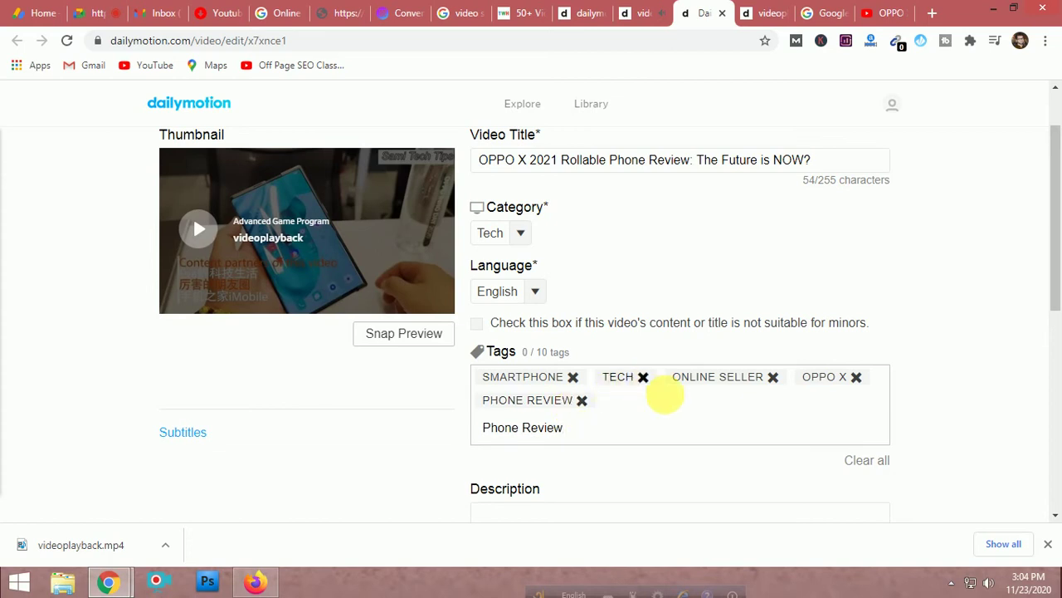
# - Fill the video description with the opening text of the YouTube video's description, from "Today we are going" to "see from it."
pyautogui.scroll(-3, 665, 398)
pyautogui.click(551, 303)
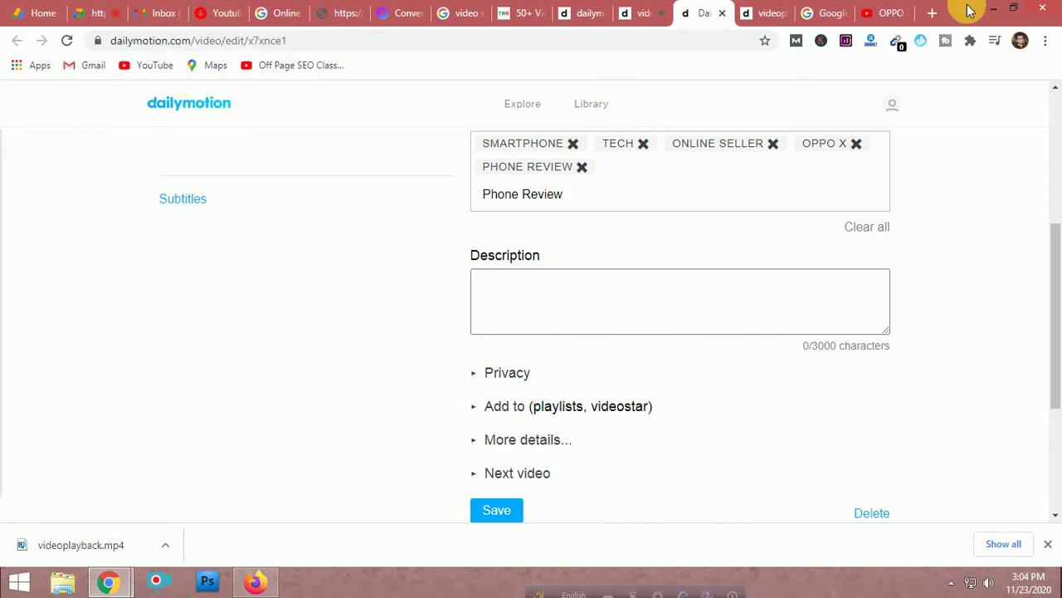
pyautogui.click(880, 16)
pyautogui.scroll(-3, 331, 349)
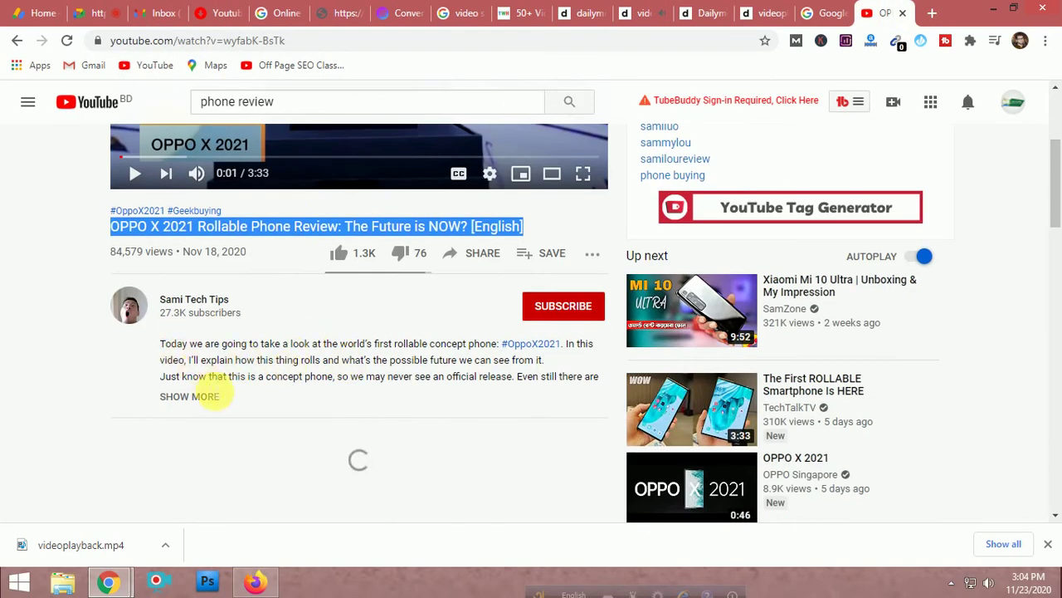
pyautogui.moveTo(162, 344); pyautogui.dragTo(537, 361)
pyautogui.hotkey('ctrl', 'c')
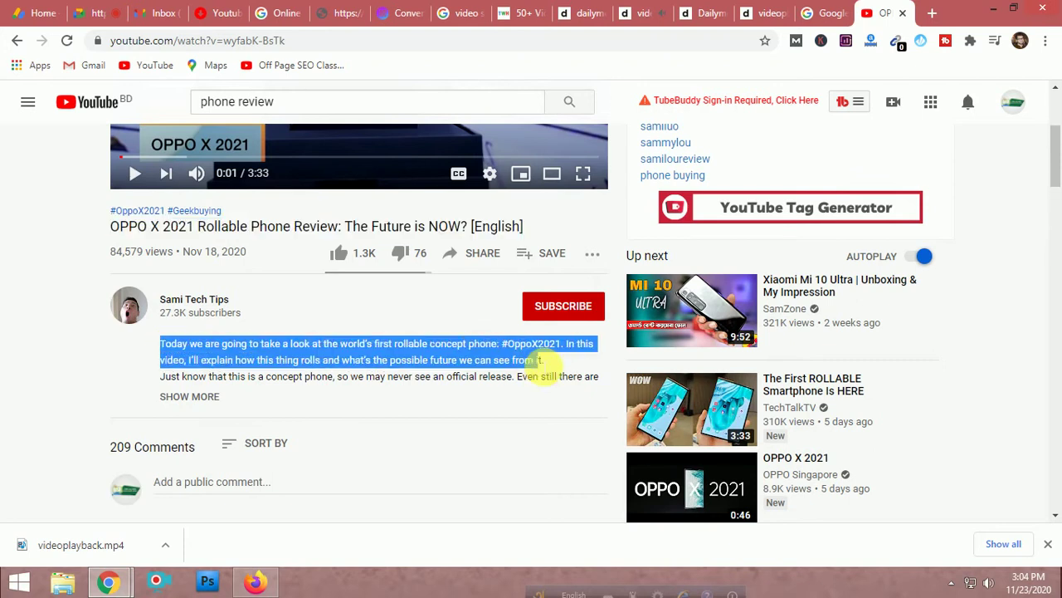
pyautogui.click(689, 15)
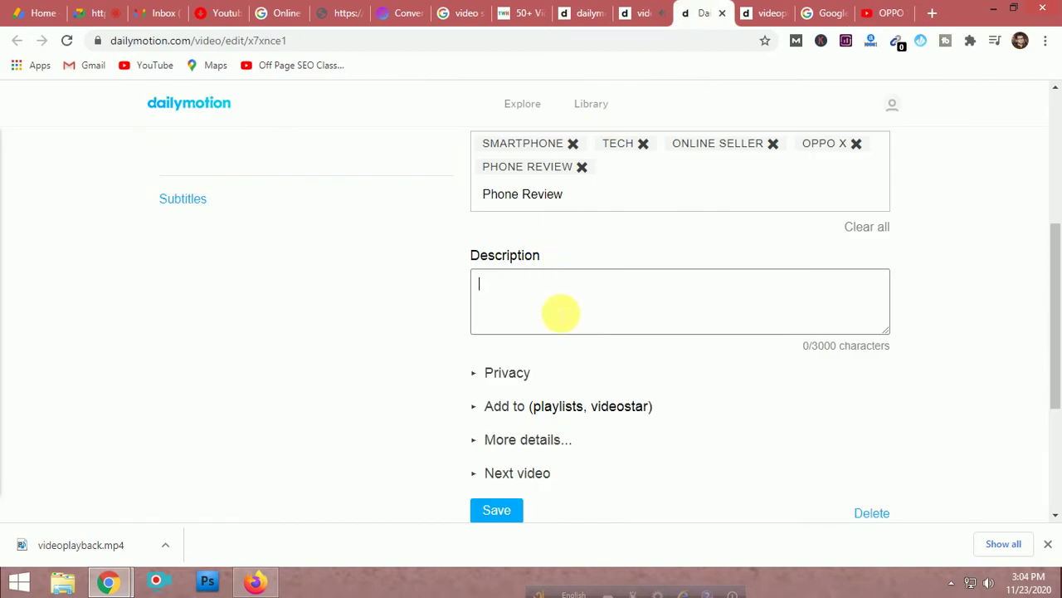
pyautogui.hotkey('ctrl', 'v')
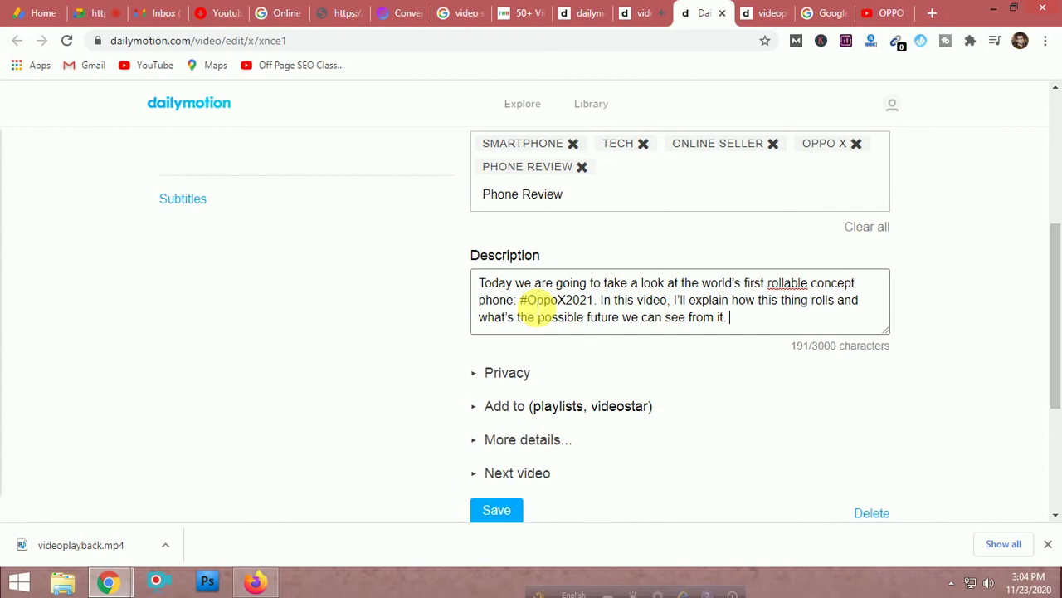
# - Expand the Privacy, Add to and More details sections to review their settings, and save the video info
pyautogui.scroll(-2, 581, 349)
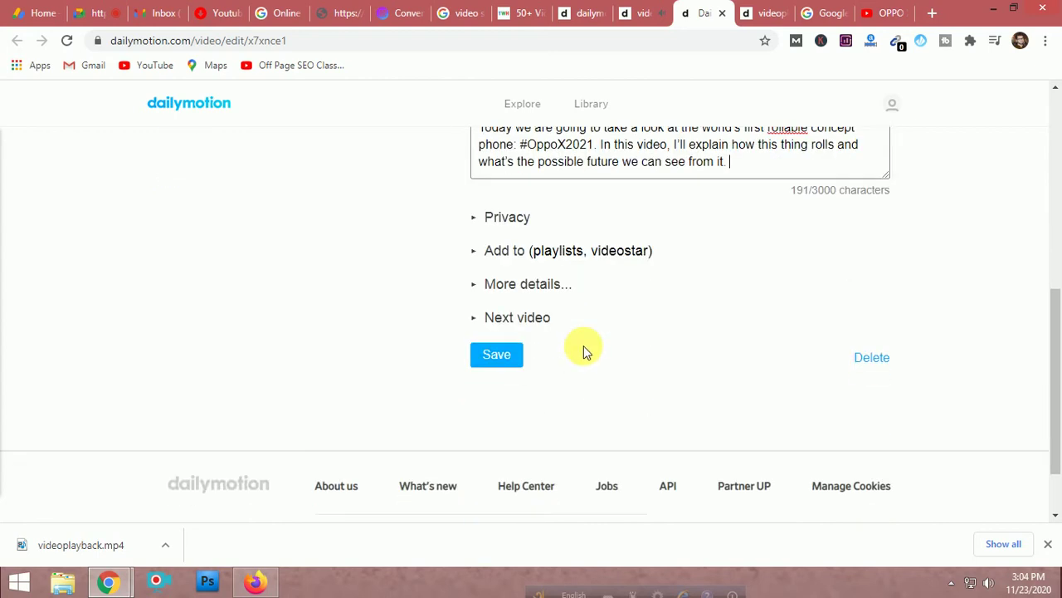
pyautogui.click(477, 219)
pyautogui.scroll(-2, 630, 308)
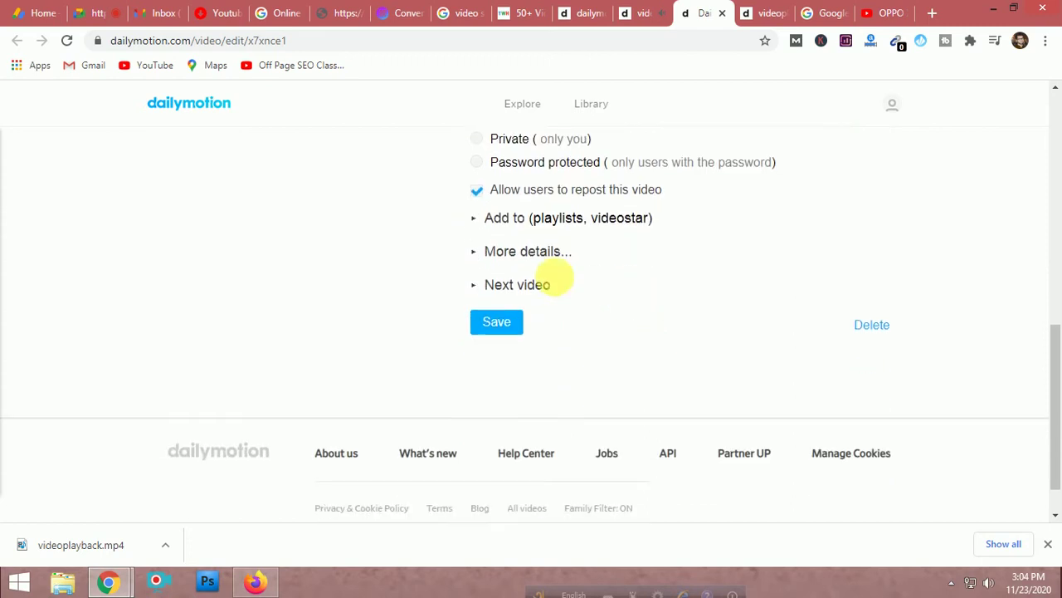
pyautogui.click(481, 221)
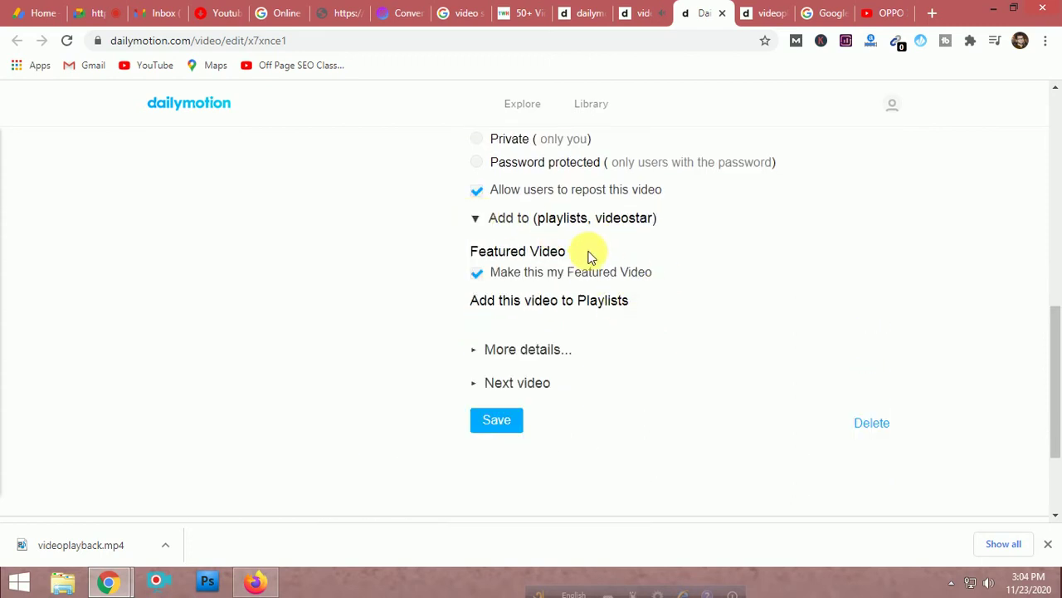
pyautogui.click(481, 355)
pyautogui.scroll(-2, 689, 360)
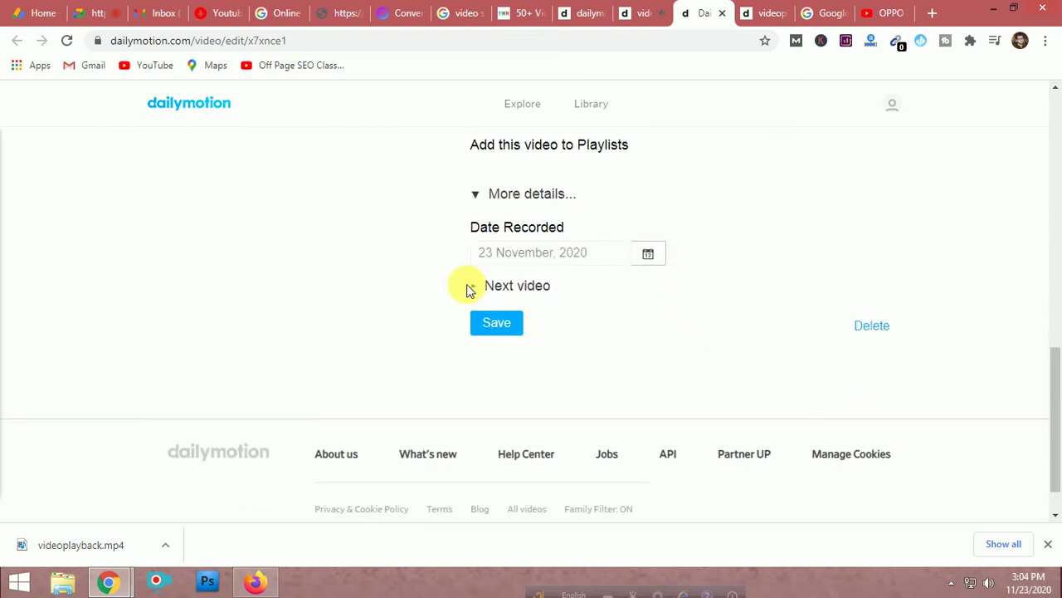
pyautogui.scroll(5, 697, 369)
pyautogui.scroll(-6, 581, 357)
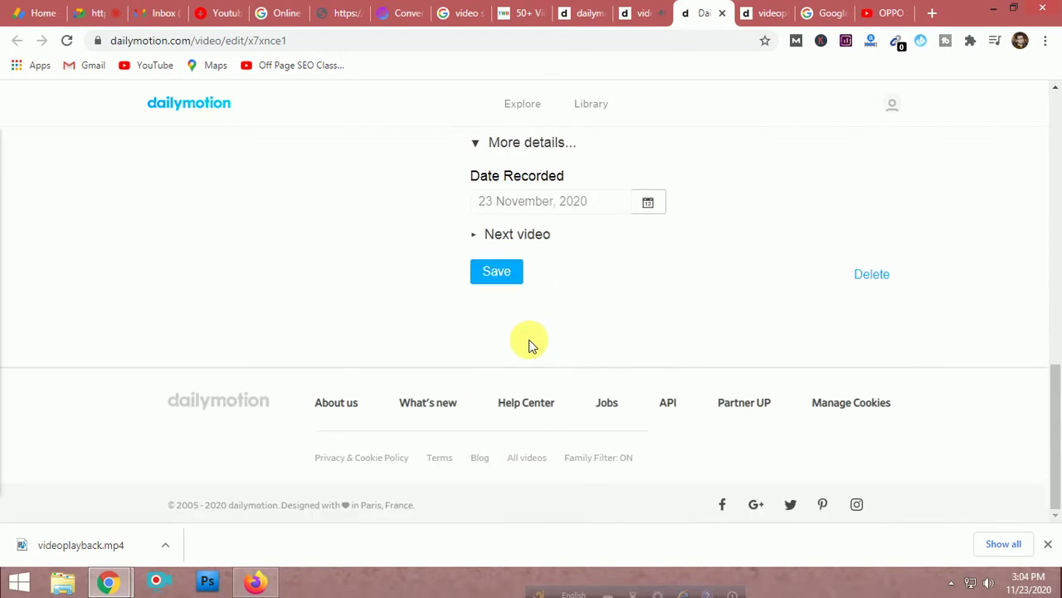
pyautogui.click(498, 273)
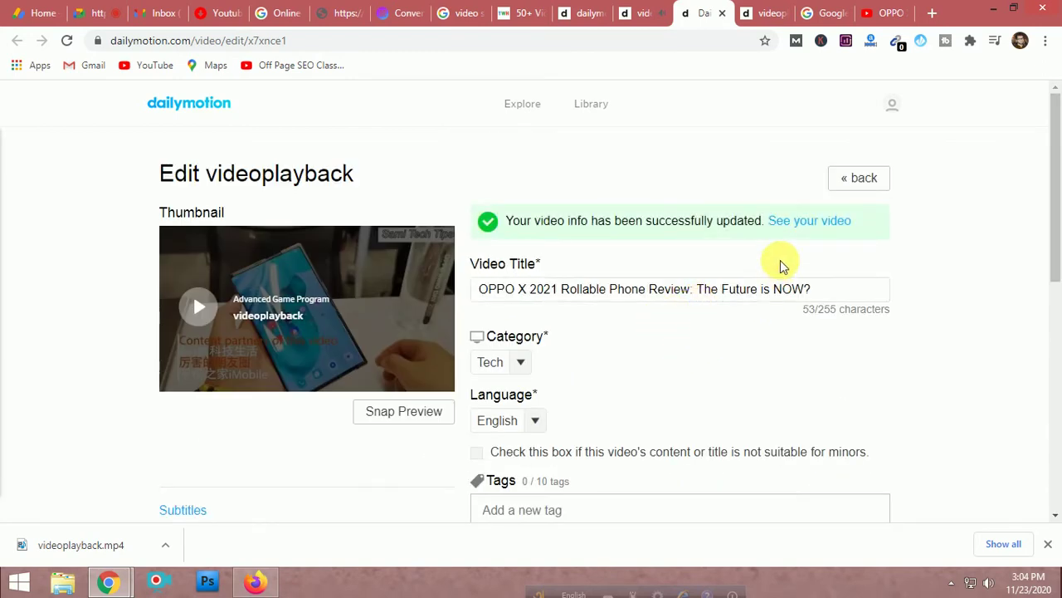
# - View the updated video's public page, reload it, look over the page and pause the playback
pyautogui.click(793, 225)
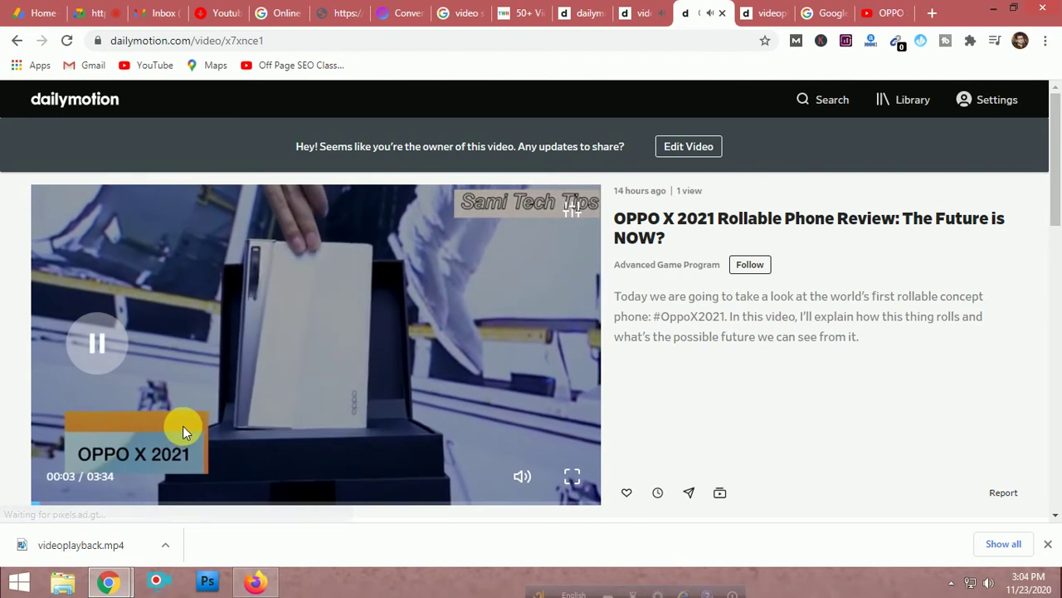
pyautogui.click(67, 40)
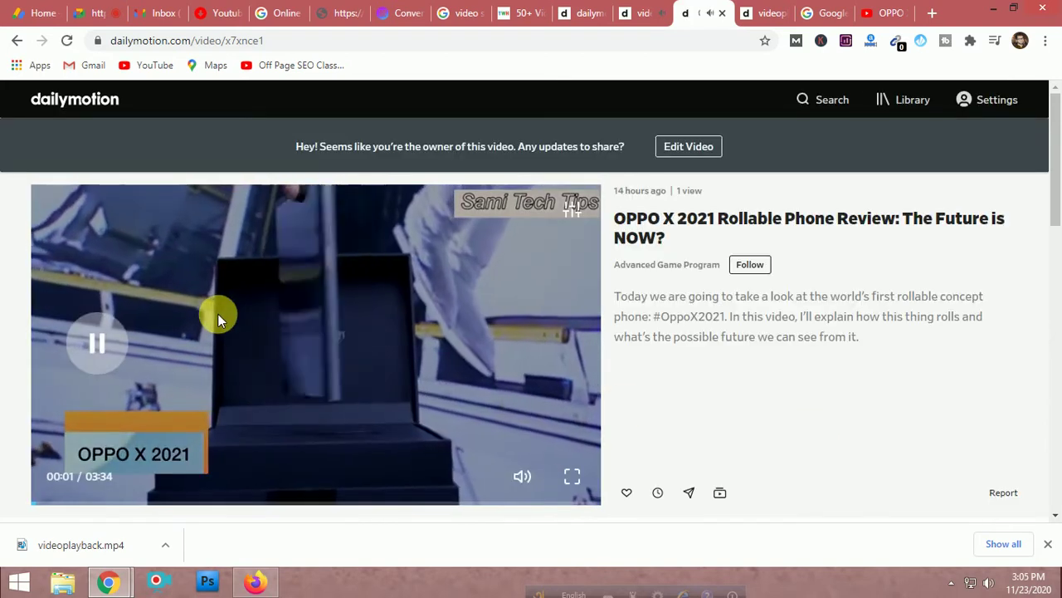
pyautogui.scroll(-2, 328, 379)
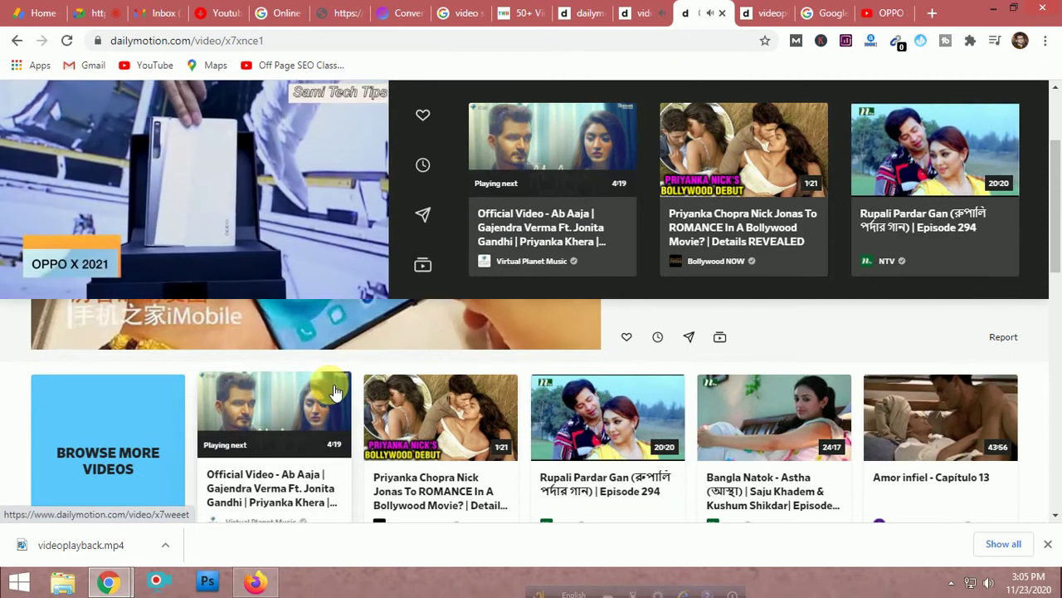
pyautogui.scroll(2, 335, 393)
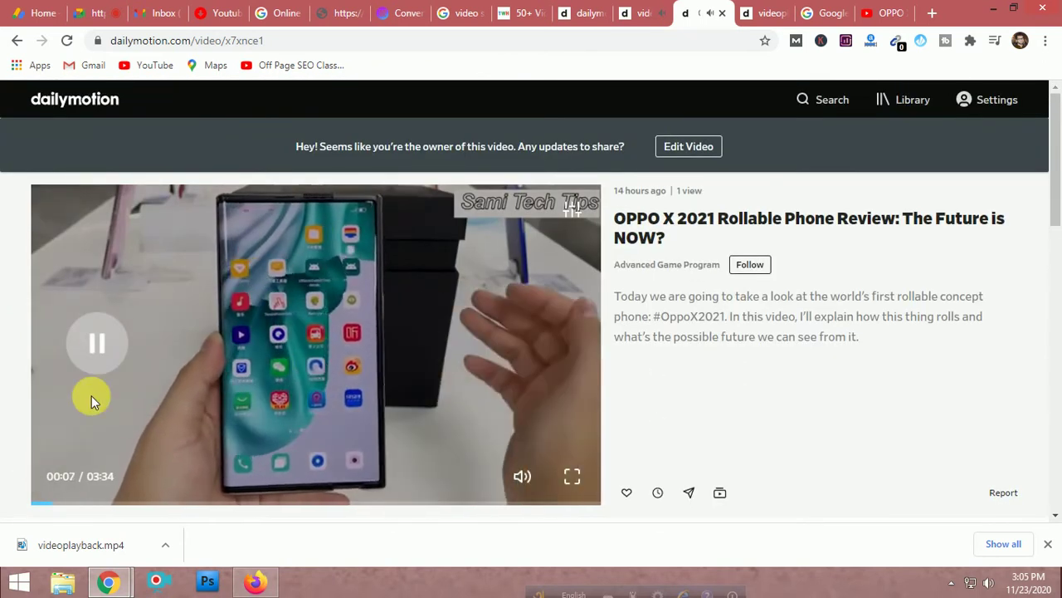
pyautogui.click(100, 338)
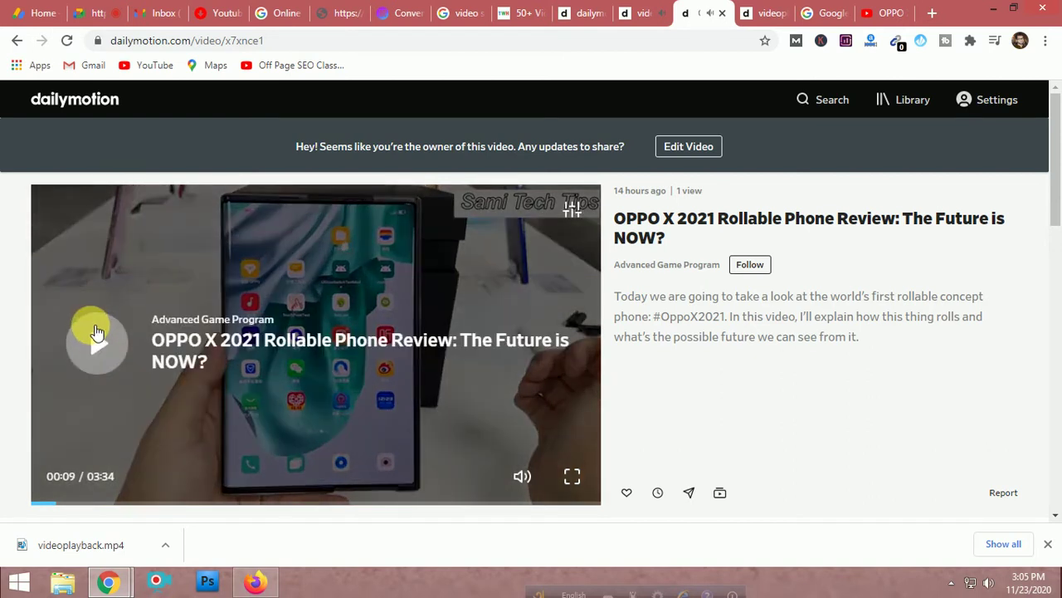
pyautogui.scroll(-1, 233, 390)
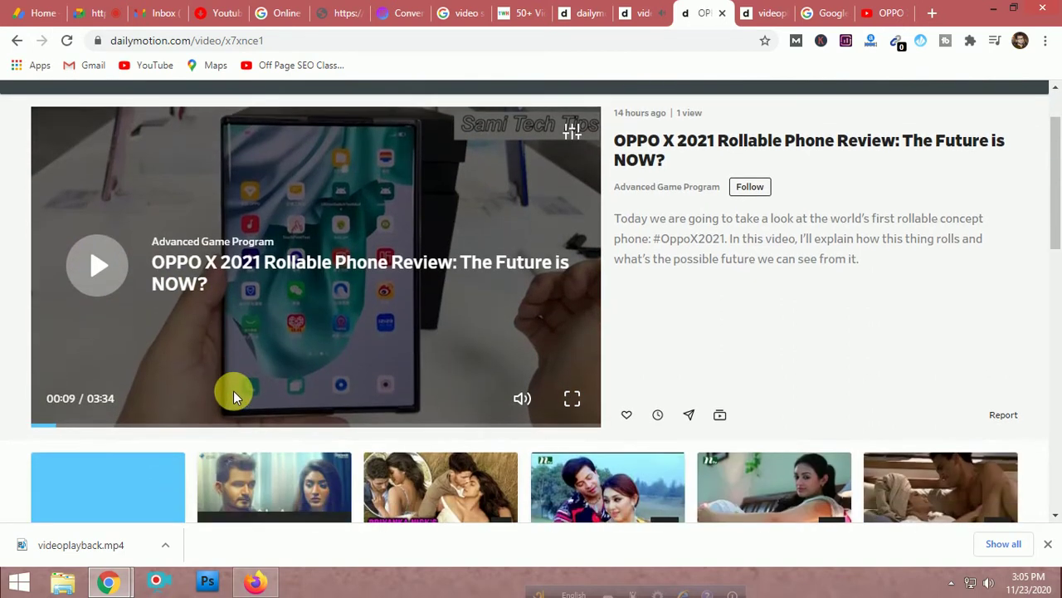
pyautogui.scroll(1, 233, 390)
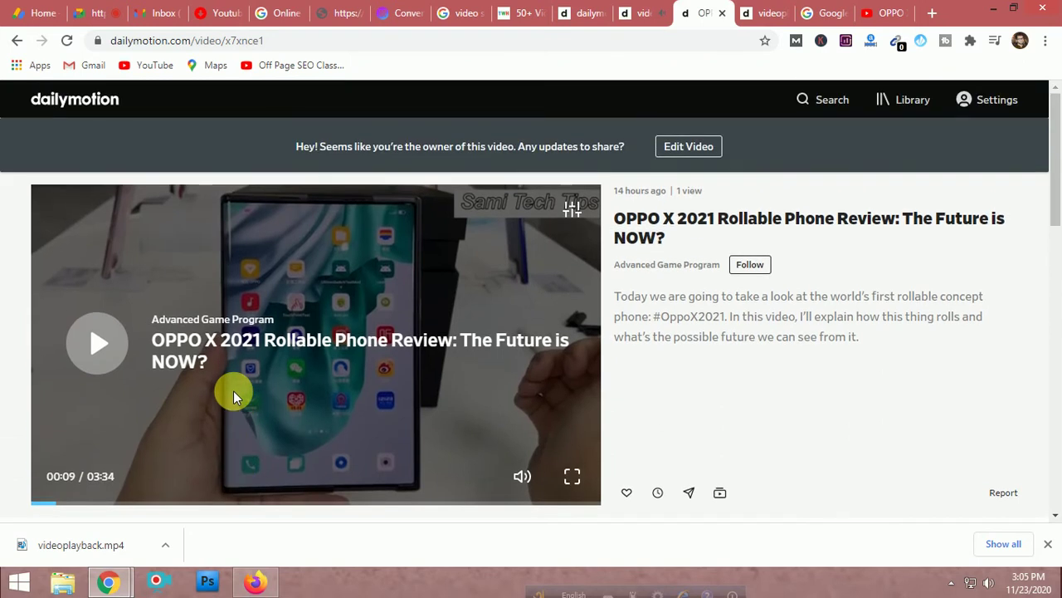
# - Copy the published Dailymotion video's address and send it in the Google Meet call chat
pyautogui.click(303, 40)
pyautogui.hotkey('ctrl', 'c')
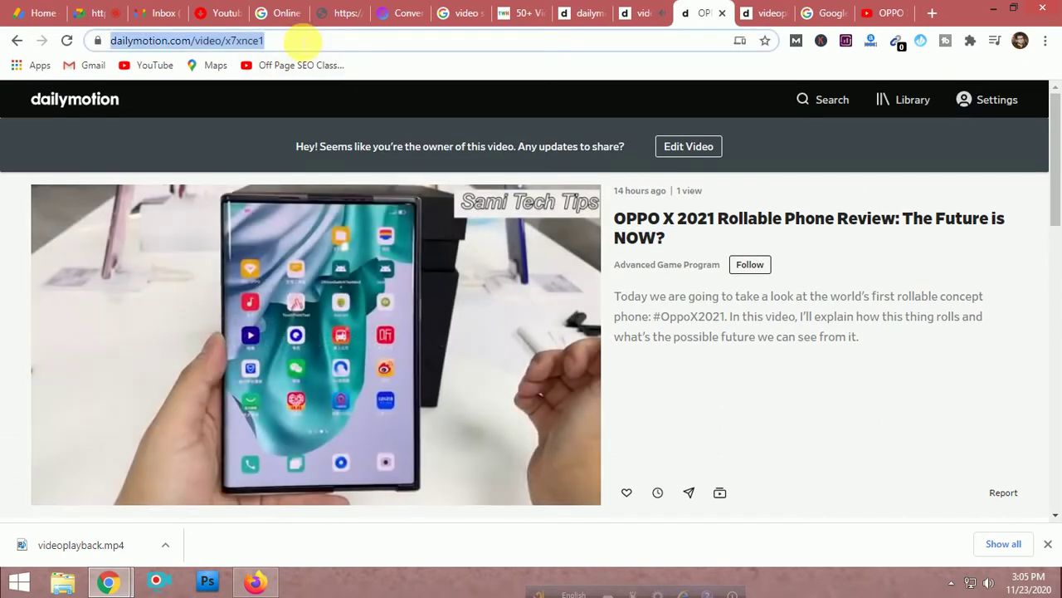
pyautogui.click(89, 17)
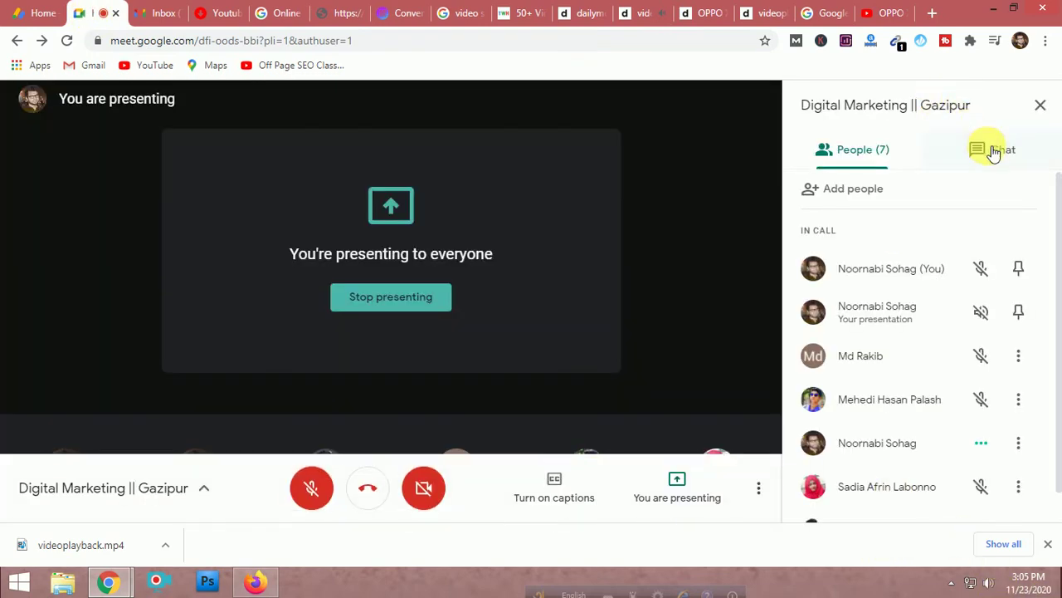
pyautogui.click(989, 149)
pyautogui.hotkey('ctrl', 'v')
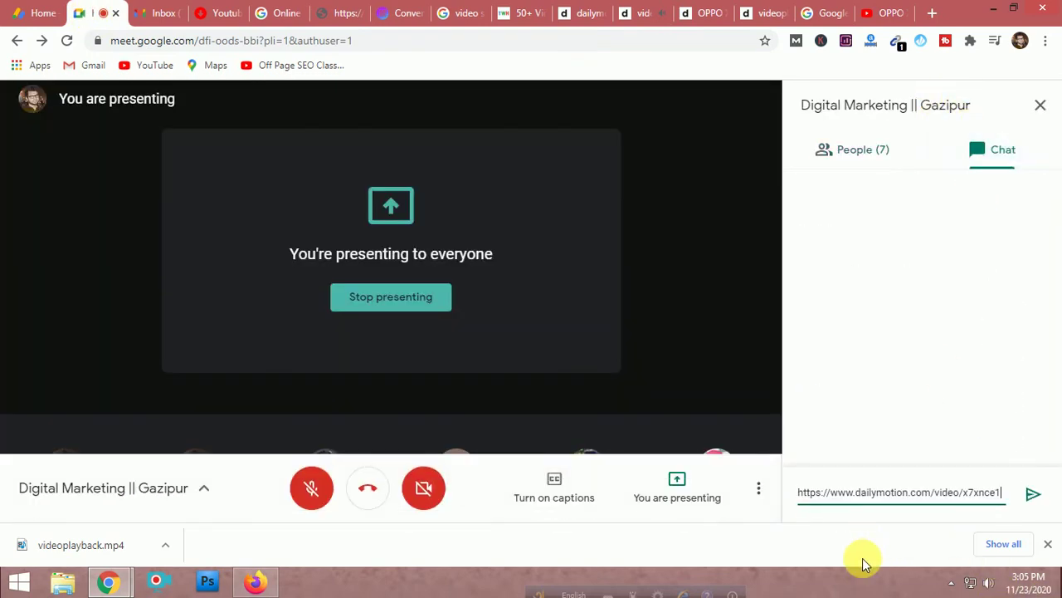
pyautogui.press('Return')
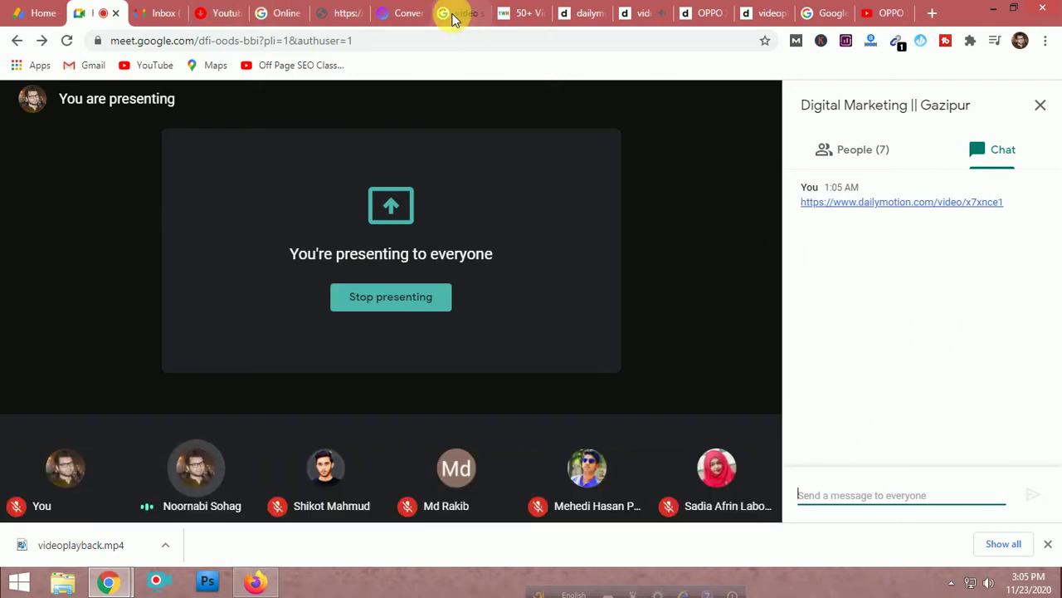
# - Reload the outdated Dailymotion page titled "videoplayback" to view the updated video details and try its playback control
pyautogui.click(636, 12)
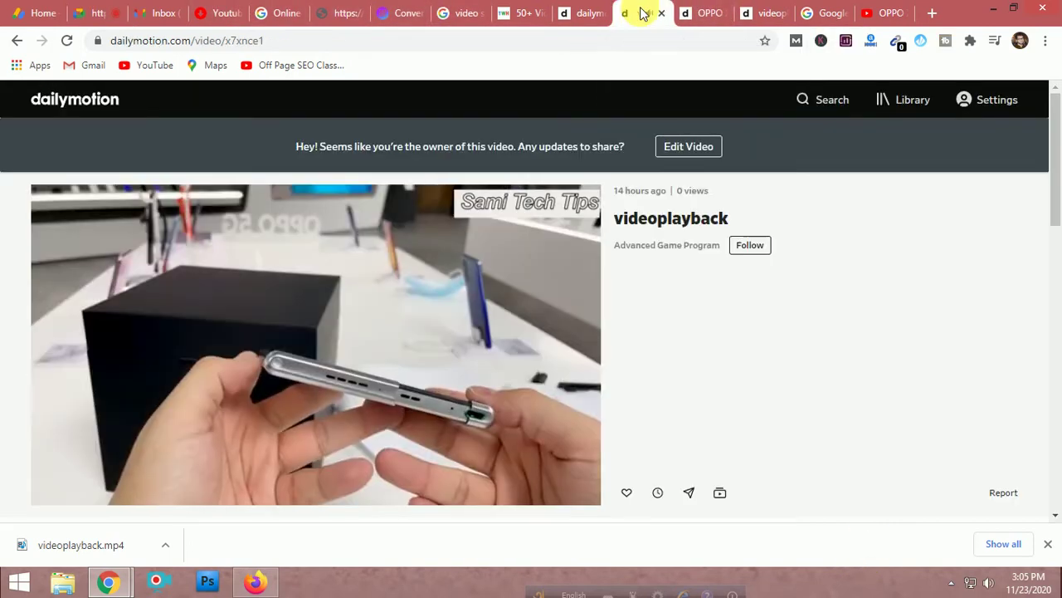
pyautogui.scroll(-1, 283, 350)
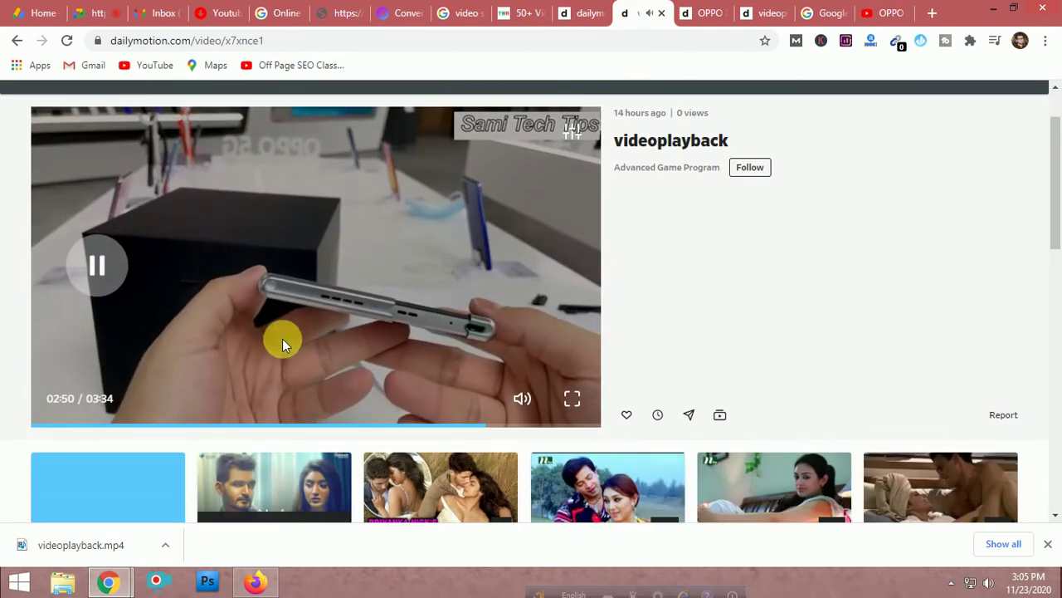
pyautogui.scroll(1, 298, 346)
pyautogui.click(67, 40)
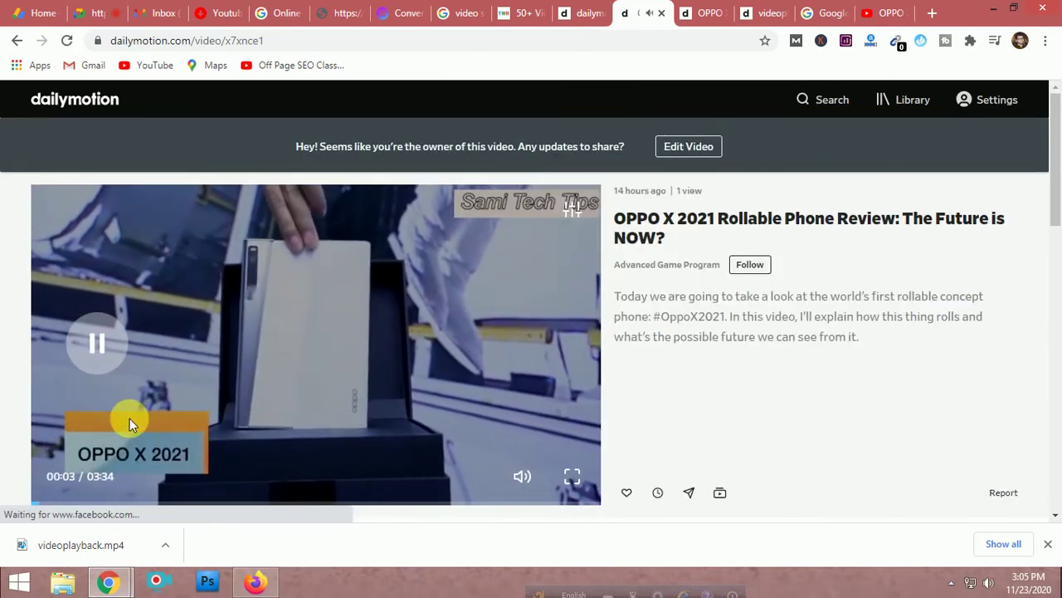
pyautogui.click(97, 347)
pyautogui.click(96, 347)
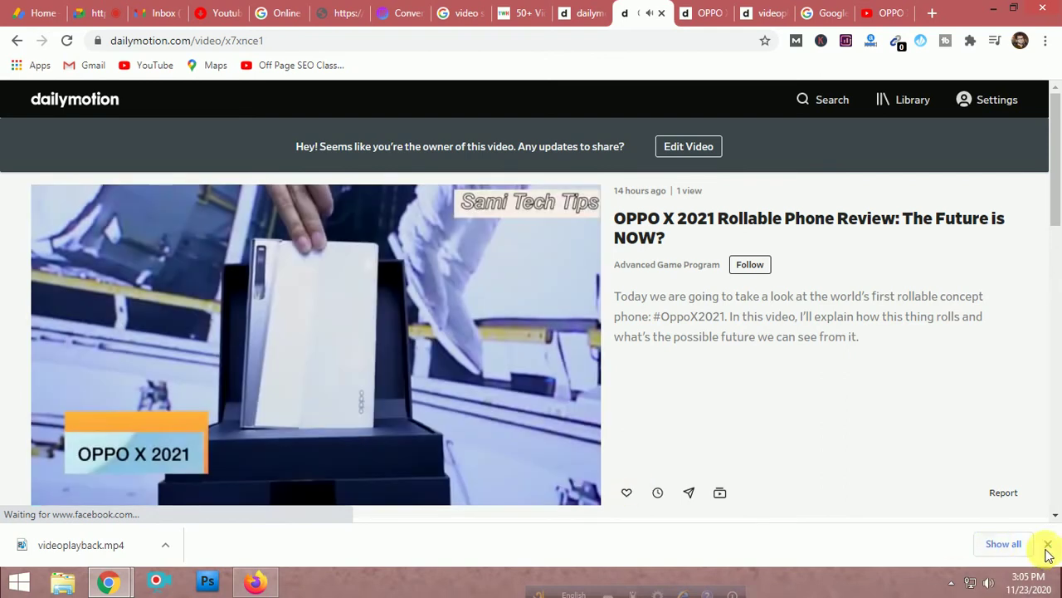
# - Dismiss the browser's downloads bar, pause the video and view the player's quality and speed settings
pyautogui.click(1048, 547)
pyautogui.click(357, 282)
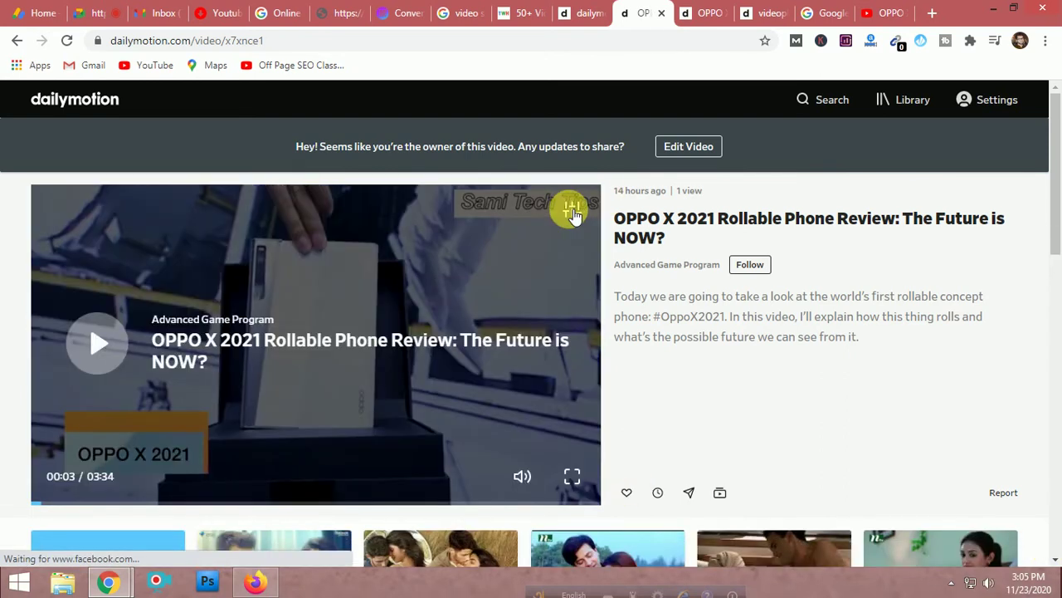
pyautogui.click(573, 209)
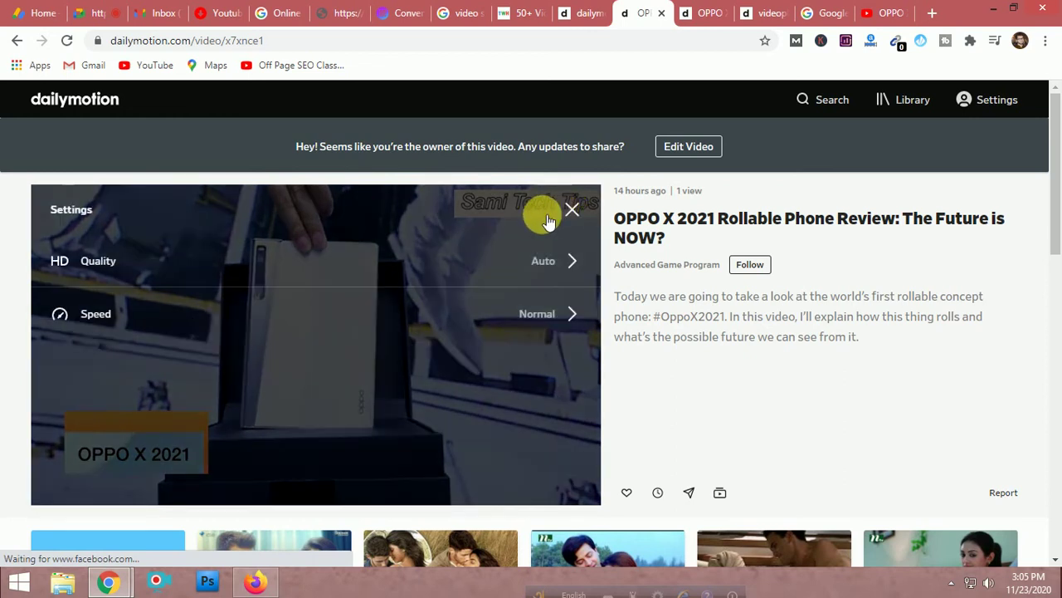
pyautogui.click(574, 212)
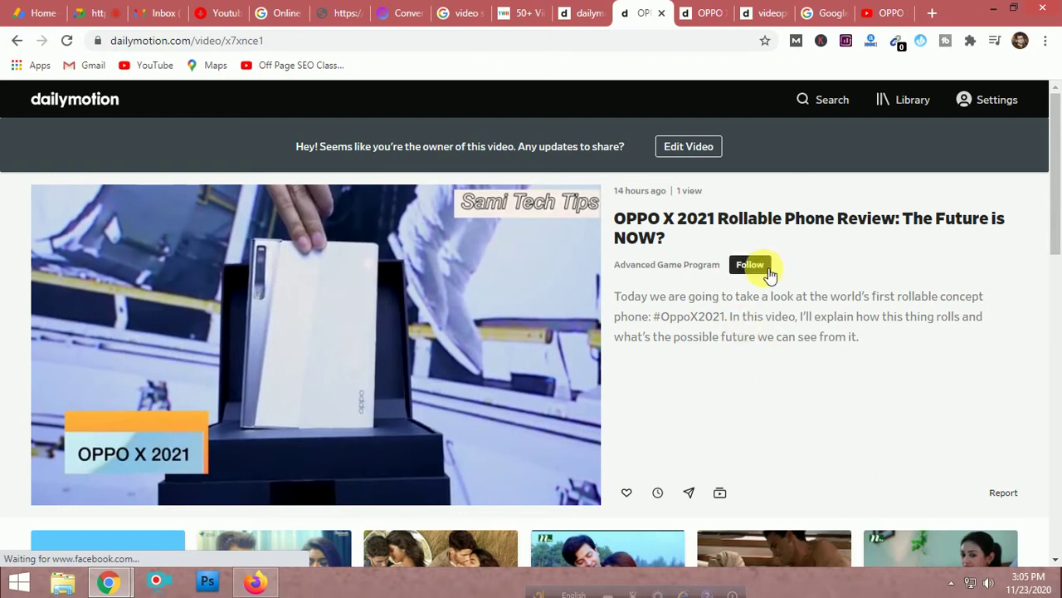
# - Open the Advanced Game Program channel page and look through its Featured, All videos and Most viewed sections
pyautogui.click(644, 274)
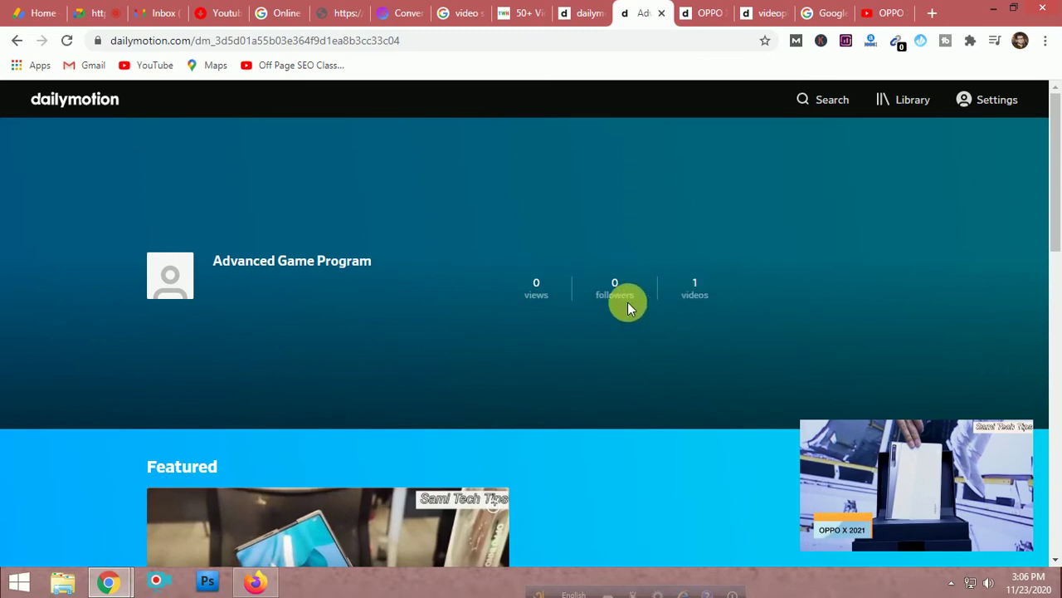
pyautogui.scroll(-3, 624, 332)
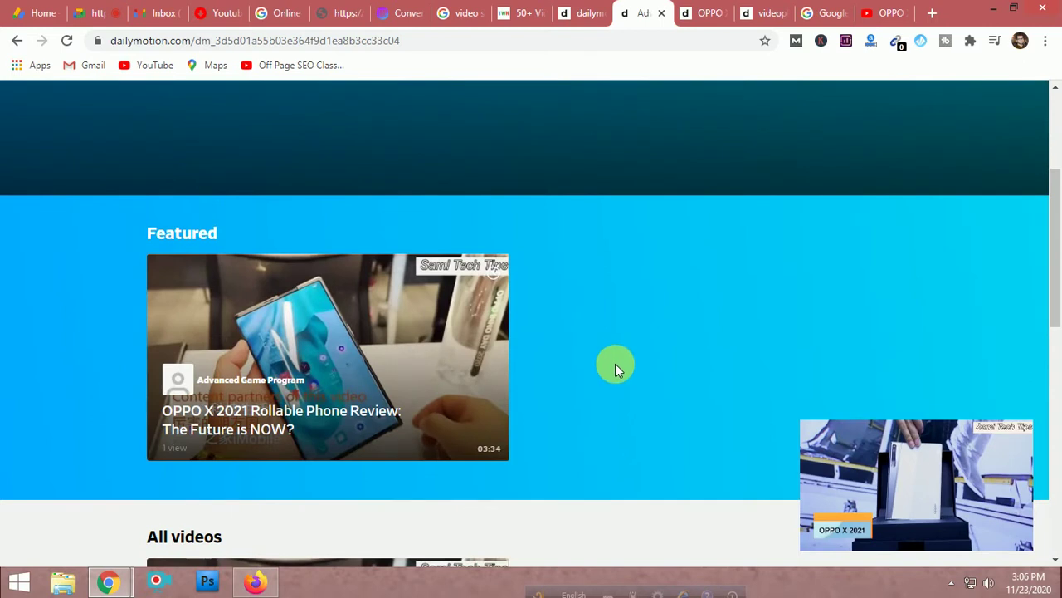
pyautogui.scroll(-3, 615, 363)
pyautogui.scroll(-3, 615, 369)
pyautogui.scroll(3, 615, 370)
pyautogui.scroll(-3, 615, 371)
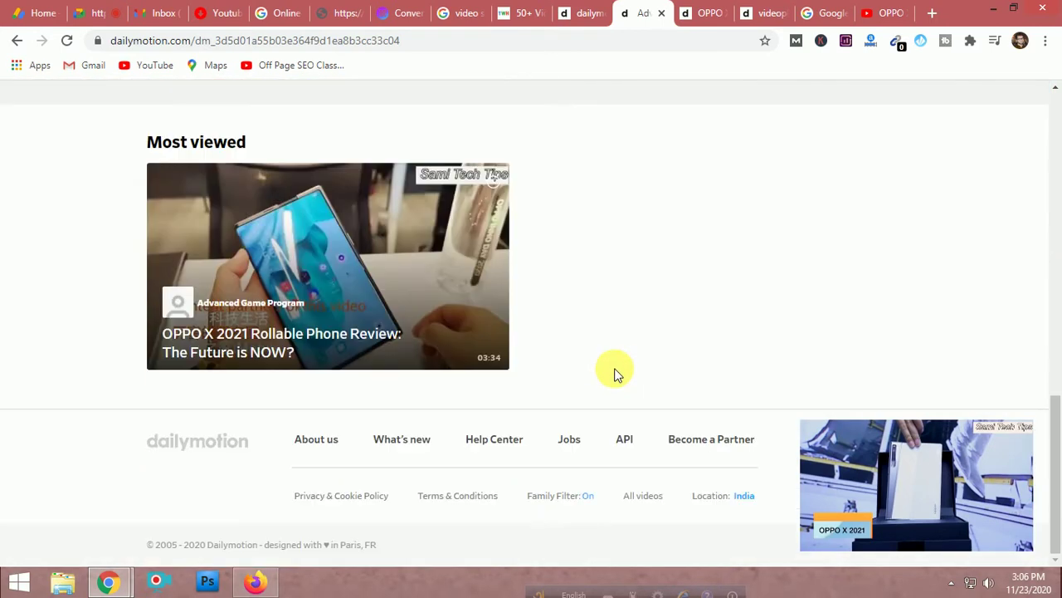
pyautogui.scroll(6, 615, 373)
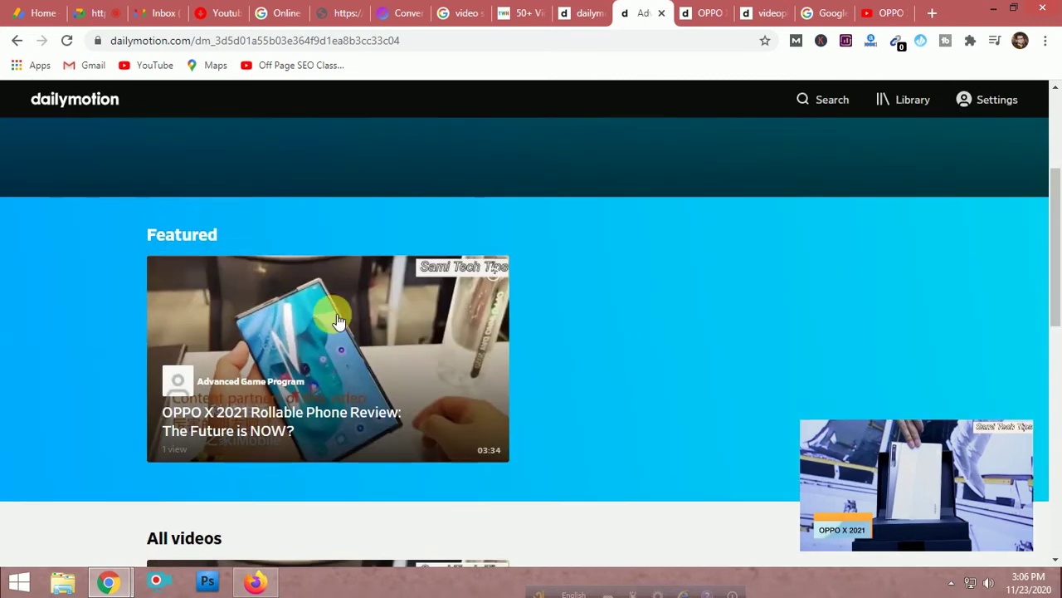
# - Reopen the OPPO X 2021 video from the channel's Featured section and check its playback, reloading the page between tries
pyautogui.click(327, 324)
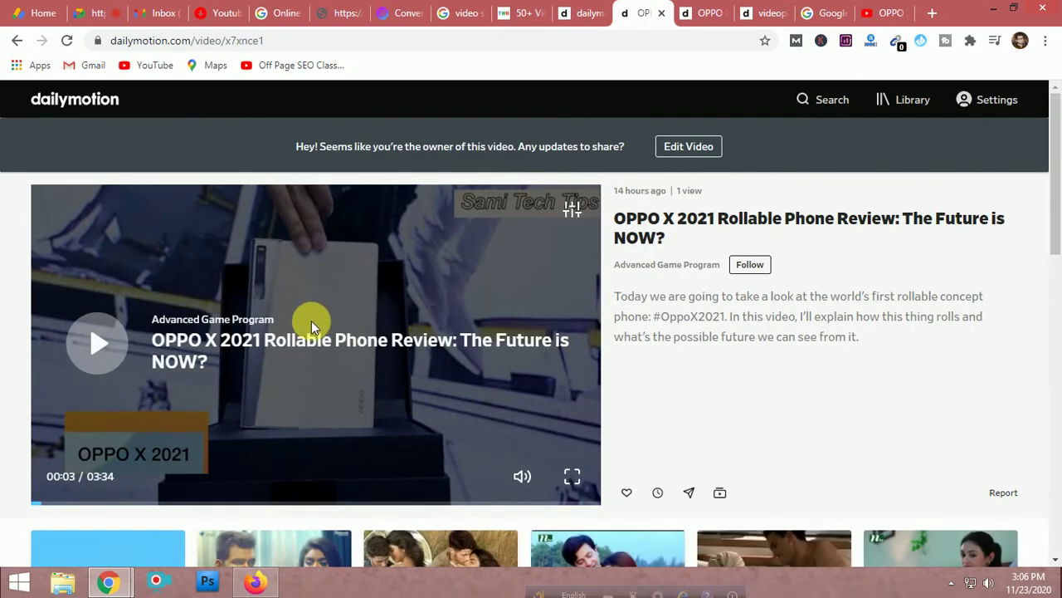
pyautogui.click(96, 343)
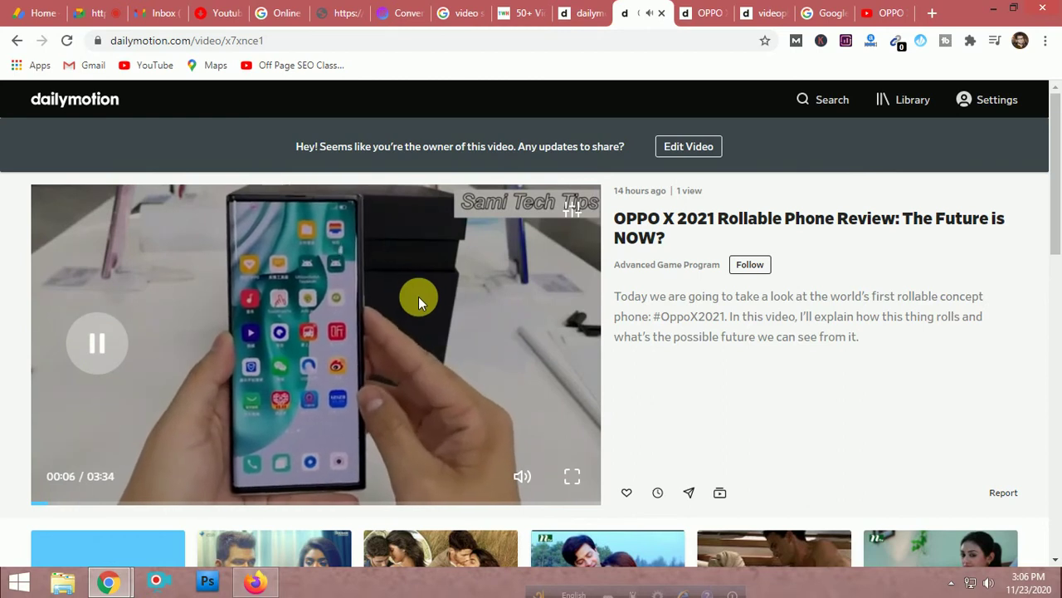
pyautogui.click(68, 42)
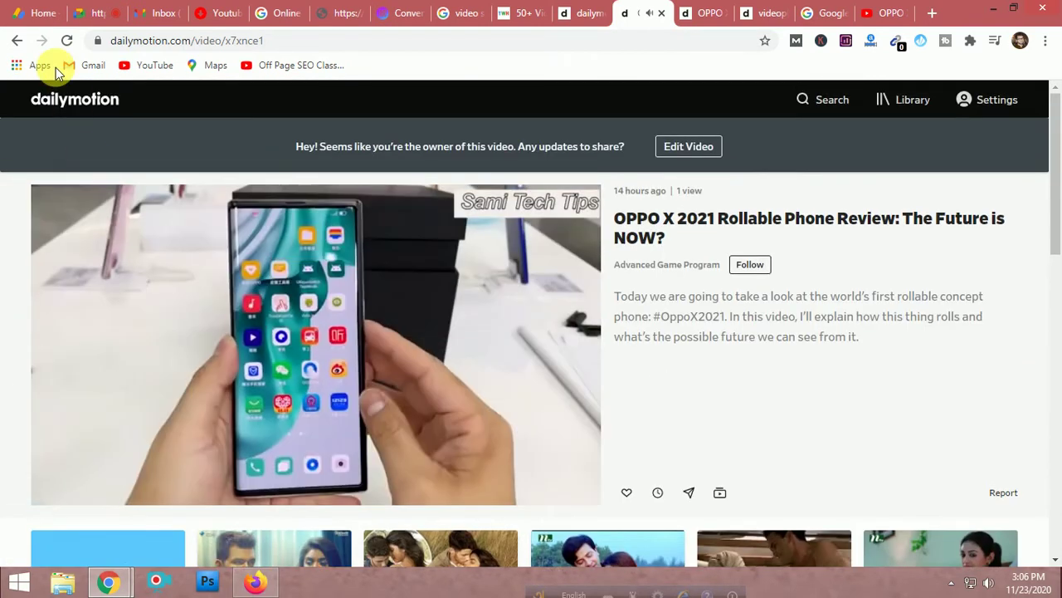
pyautogui.click(67, 40)
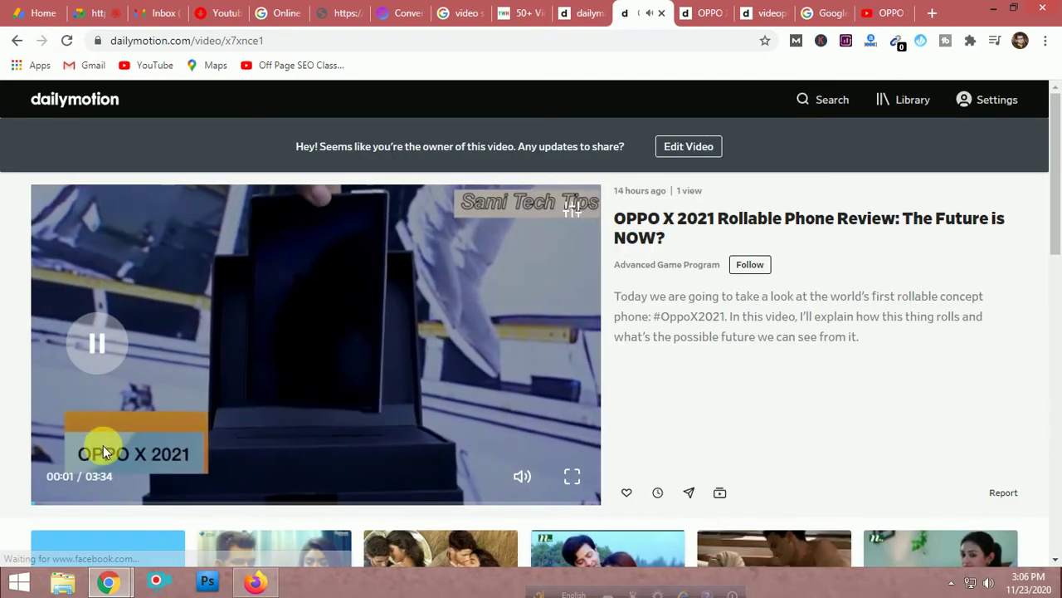
pyautogui.click(105, 346)
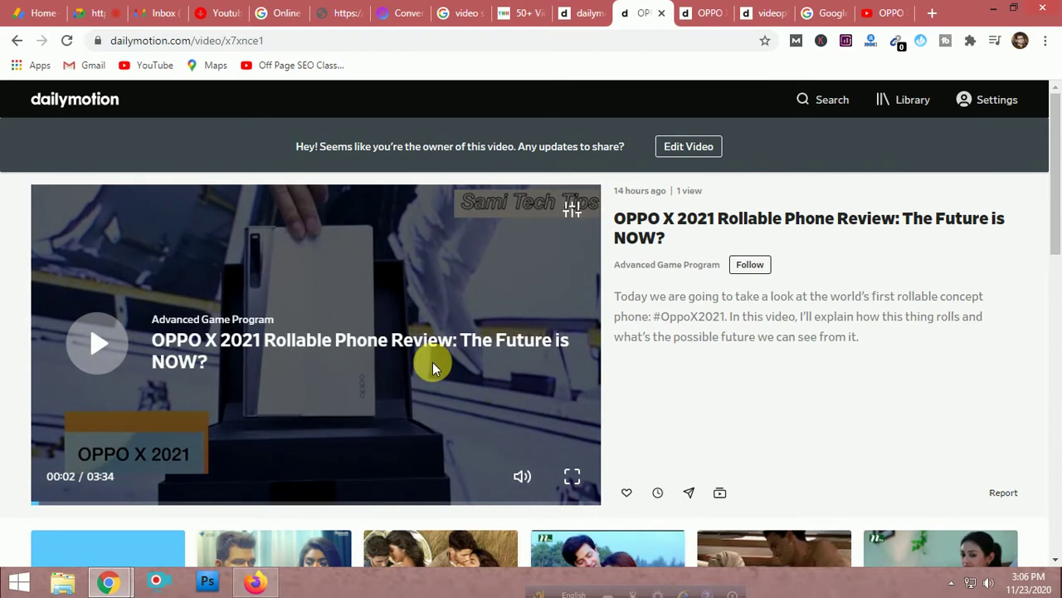
pyautogui.click(100, 354)
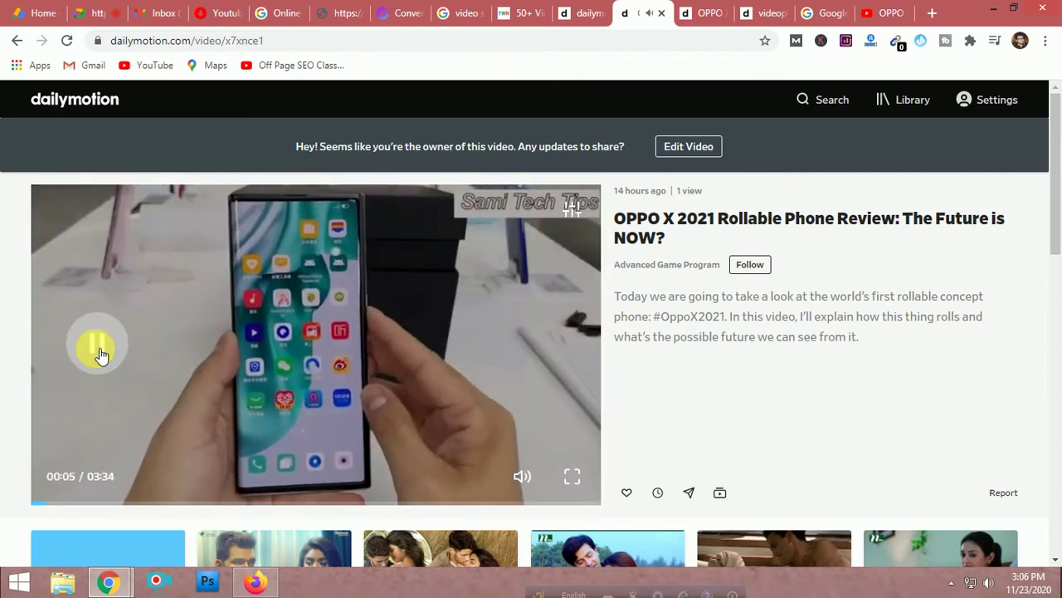
pyautogui.click(100, 354)
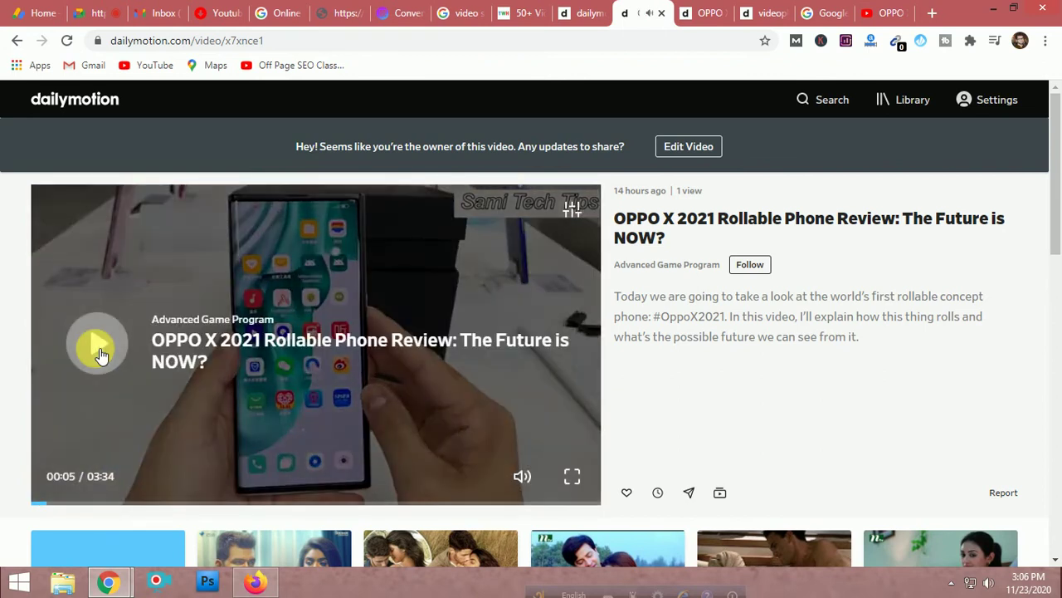
pyautogui.click(100, 354)
pyautogui.click(66, 41)
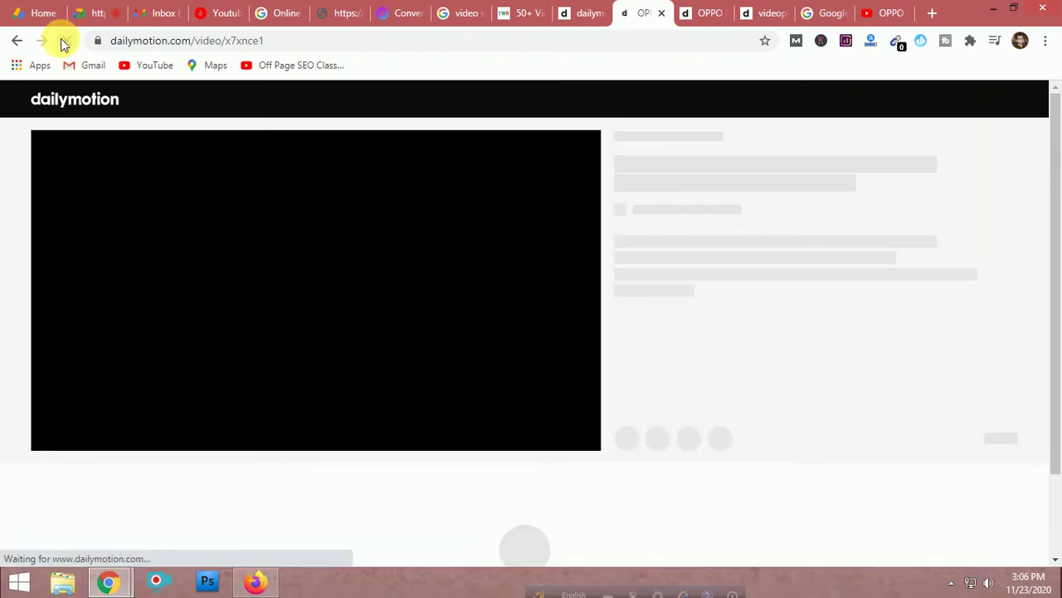
# - Go to the Dailymotion home page and close the floating mini player
pyautogui.click(91, 101)
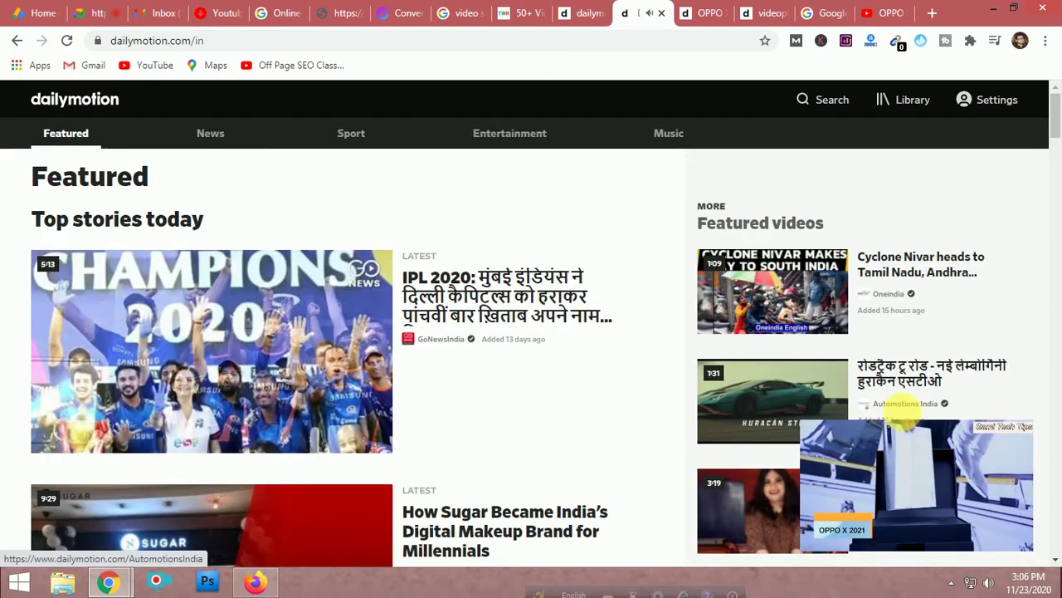
pyautogui.moveTo(977, 438)
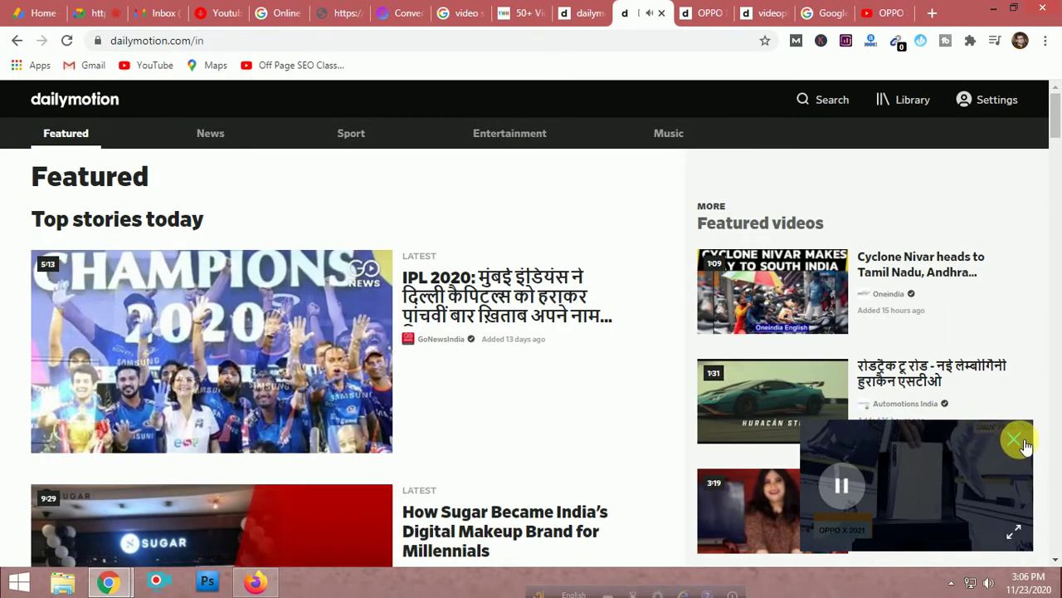
pyautogui.click(1016, 442)
# - Look through the home page's videos from the Featured stories down to the Music section
pyautogui.scroll(-2, 496, 361)
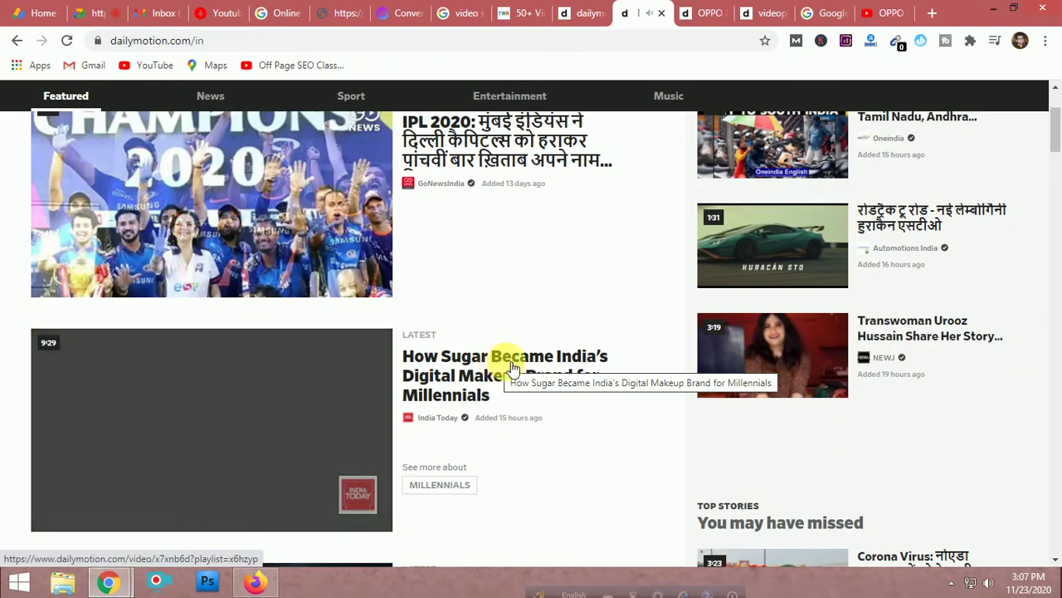
pyautogui.scroll(-4, 629, 391)
pyautogui.scroll(-5, 628, 395)
pyautogui.scroll(-3, 629, 396)
pyautogui.scroll(-4, 628, 396)
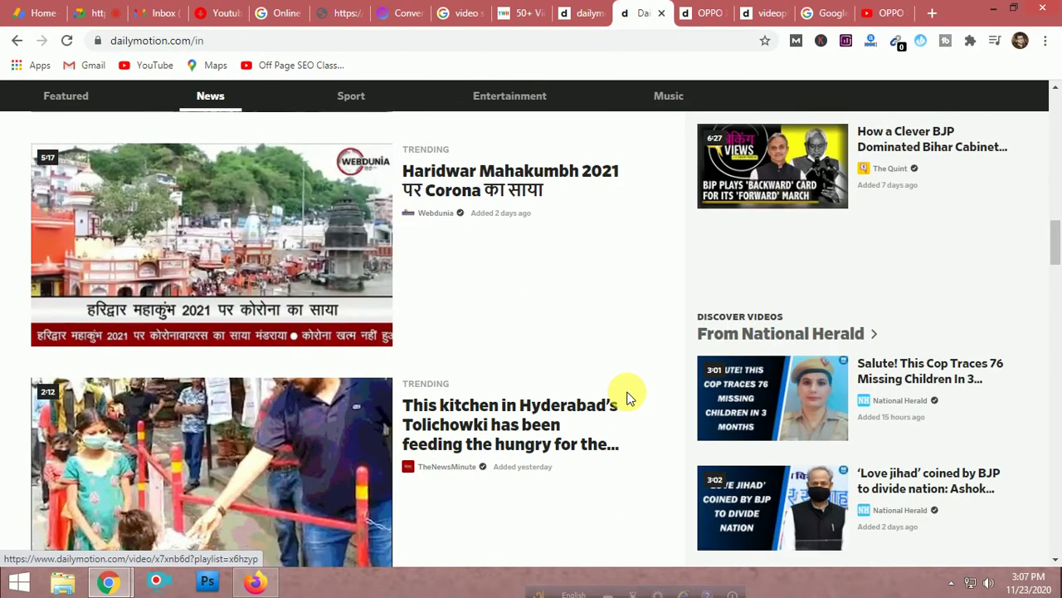
pyautogui.scroll(-5, 628, 397)
pyautogui.scroll(-6, 629, 396)
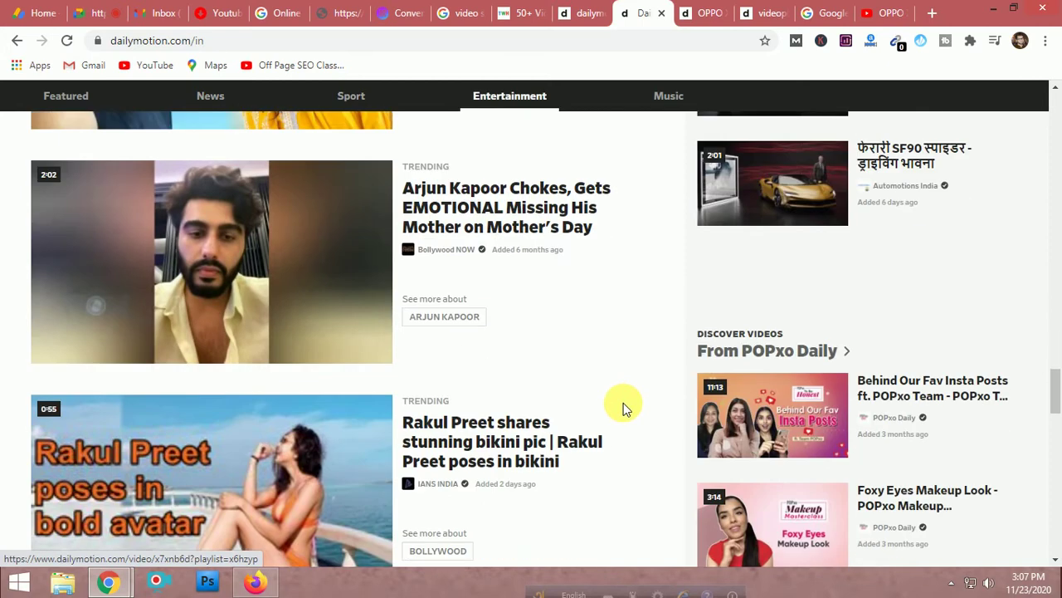
pyautogui.scroll(-10, 624, 408)
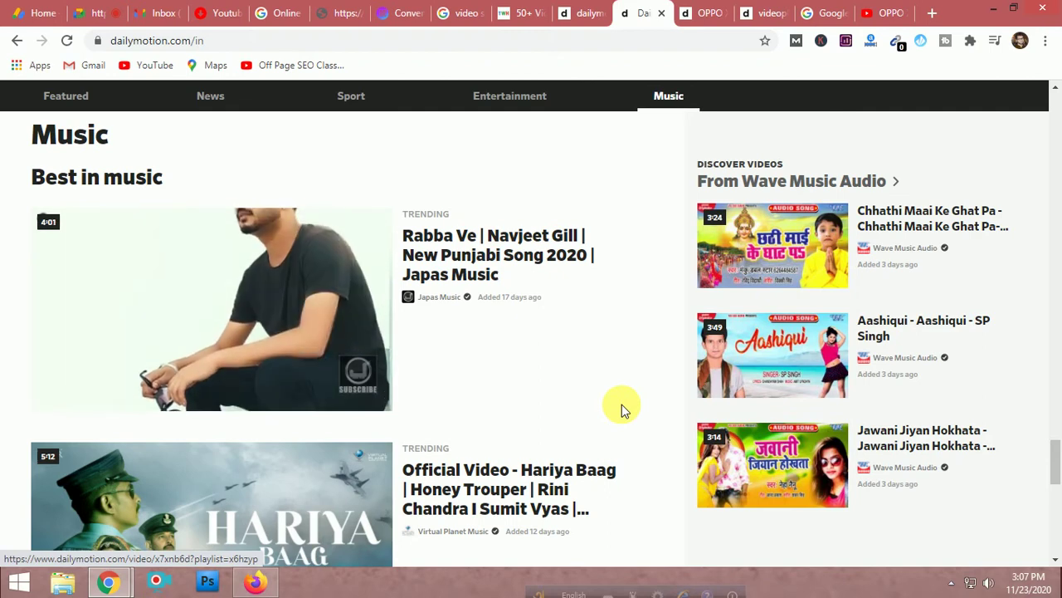
pyautogui.scroll(-5, 624, 408)
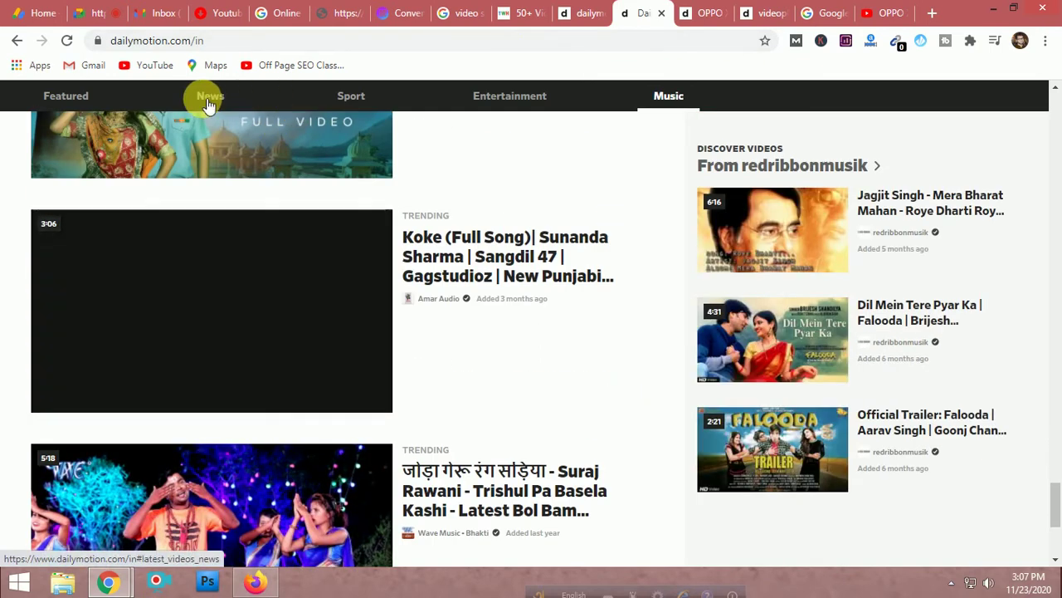
# - Browse the home page by category, viewing the News, Sport, Entertainment and Music sections
pyautogui.click(207, 101)
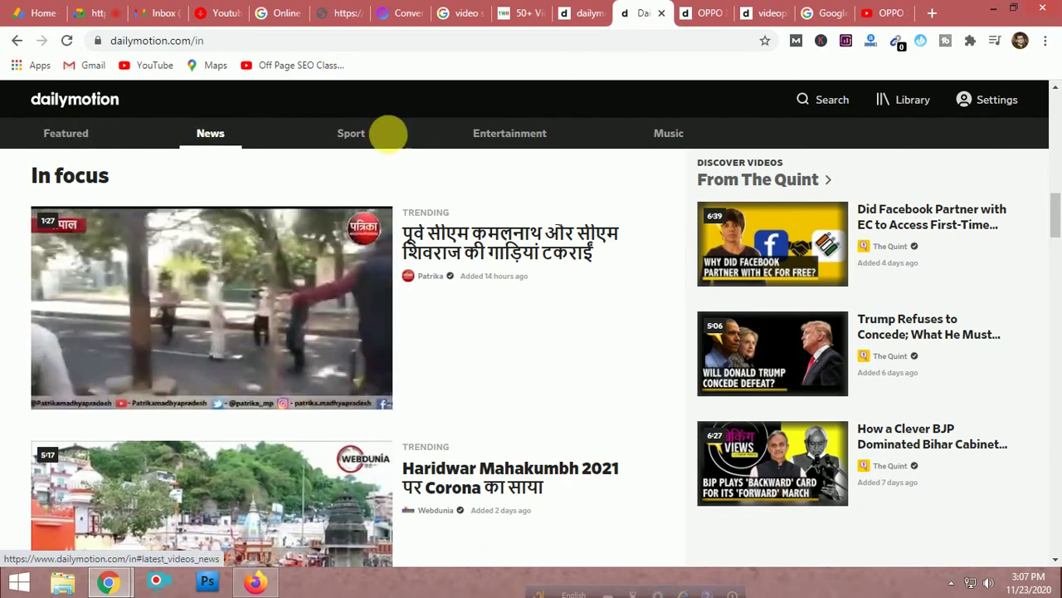
pyautogui.click(351, 135)
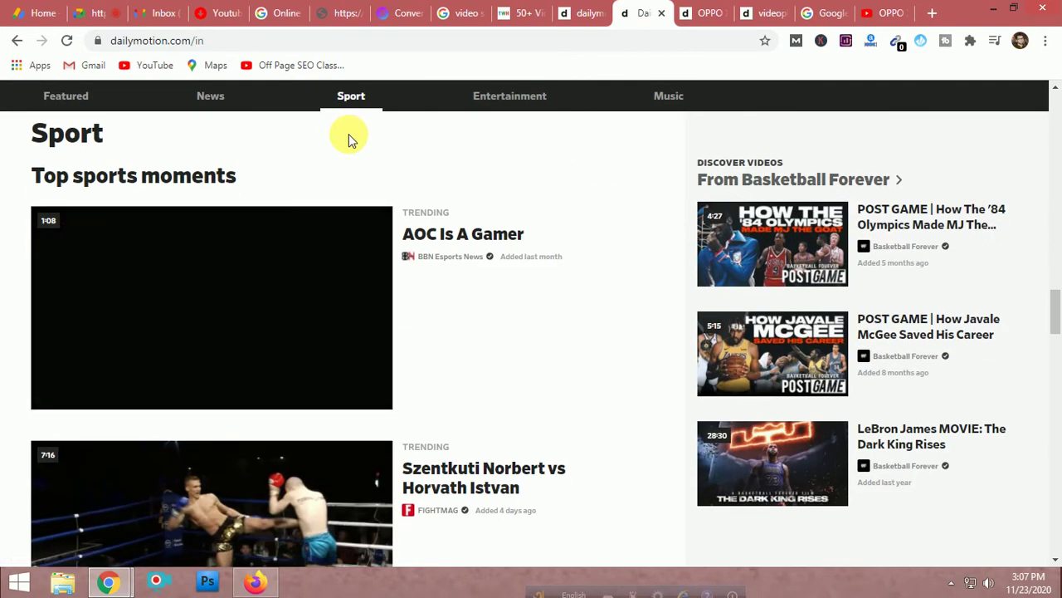
pyautogui.scroll(-5, 442, 261)
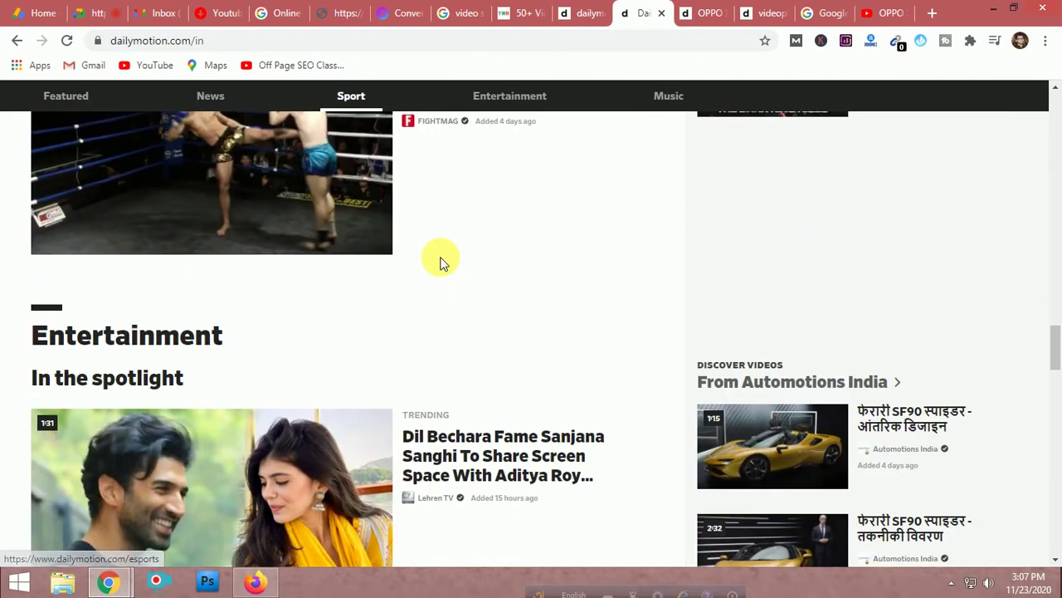
pyautogui.scroll(-2, 440, 260)
pyautogui.scroll(-10, 440, 263)
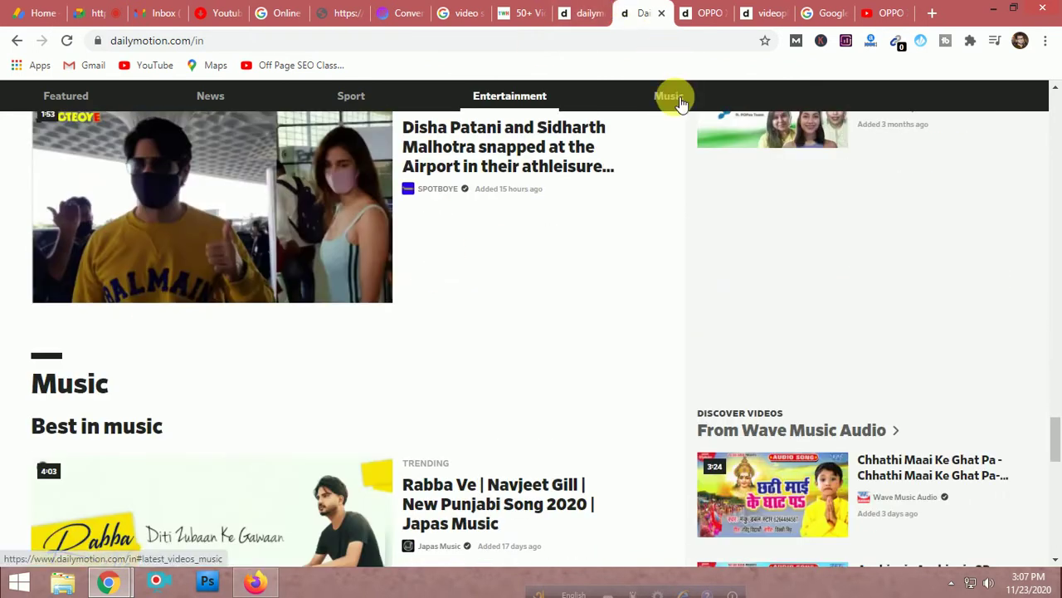
pyautogui.click(674, 97)
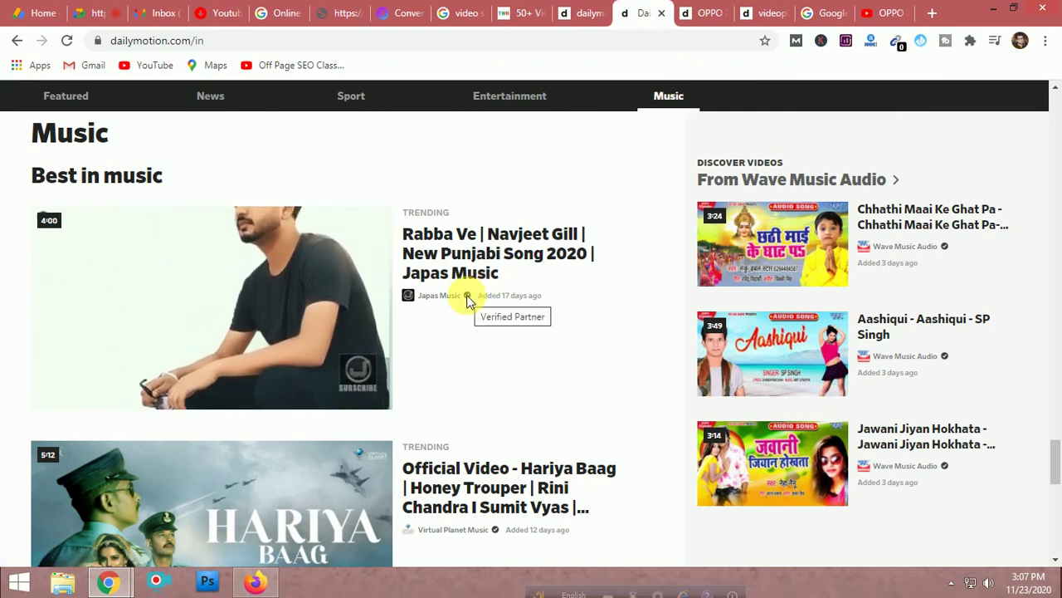
# - Open the What's new page from the Dailymotion home page footer and look through its feature sections
pyautogui.scroll(-5, 467, 296)
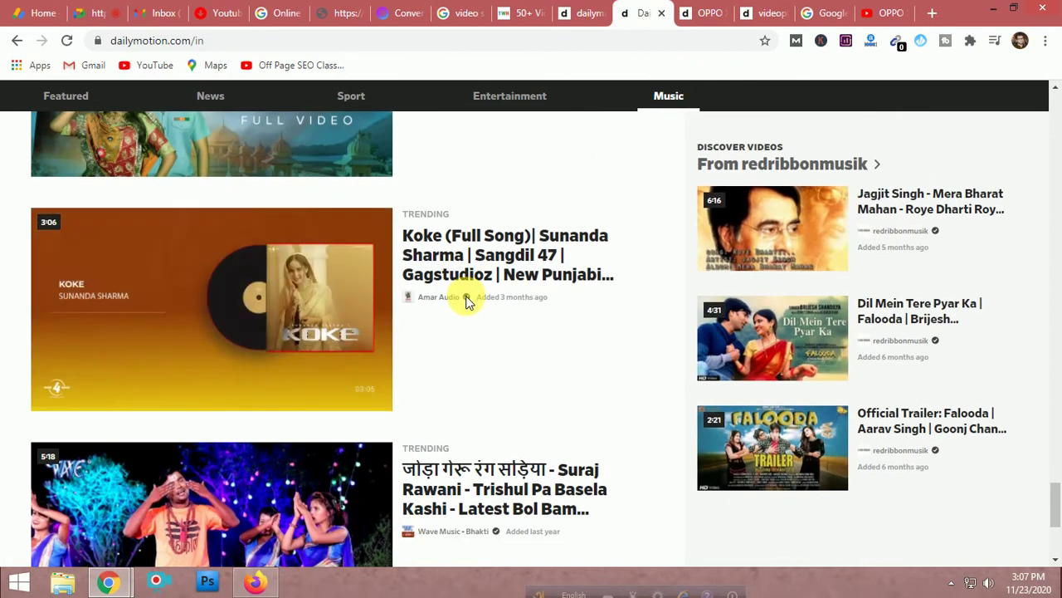
pyautogui.scroll(-3, 467, 297)
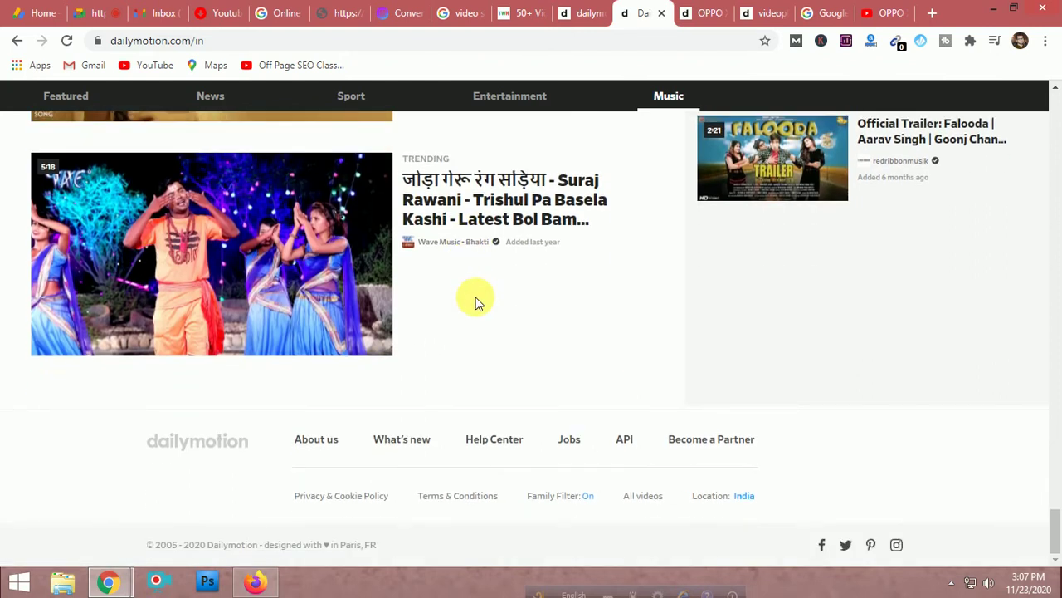
pyautogui.click(400, 437)
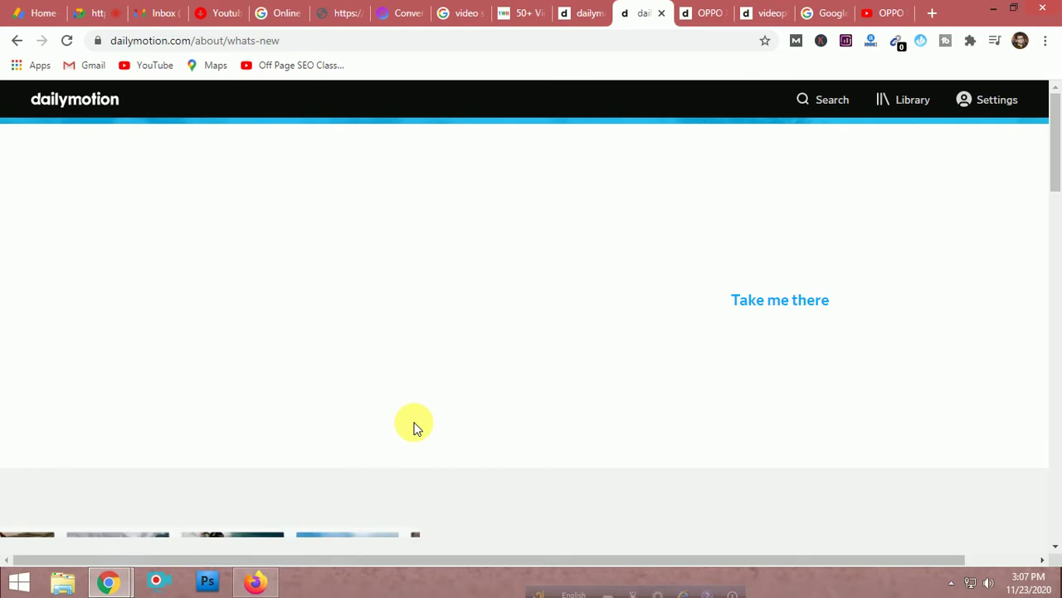
pyautogui.scroll(-5, 440, 405)
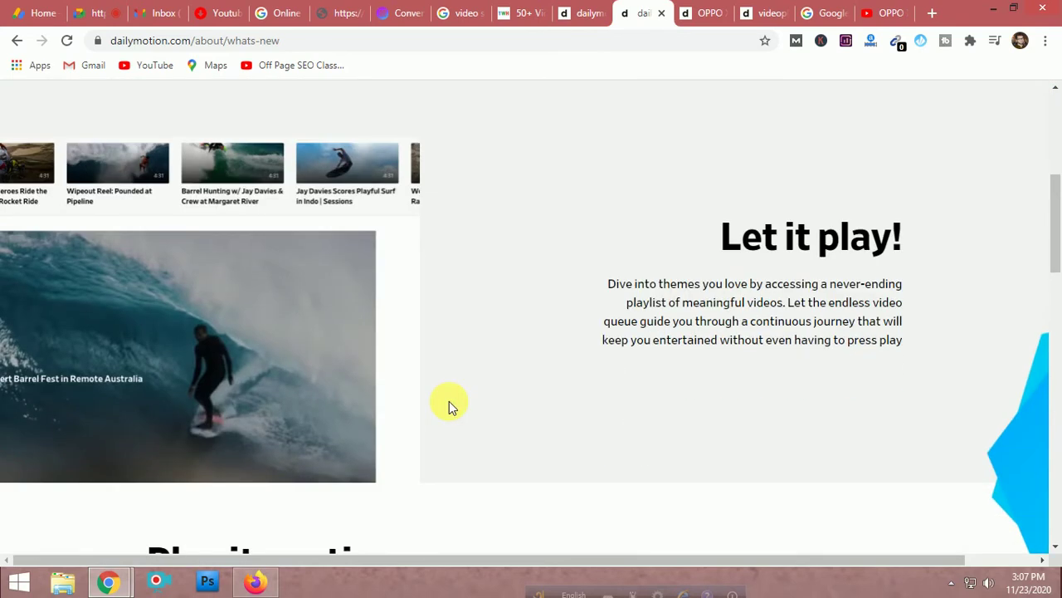
pyautogui.scroll(-7, 449, 401)
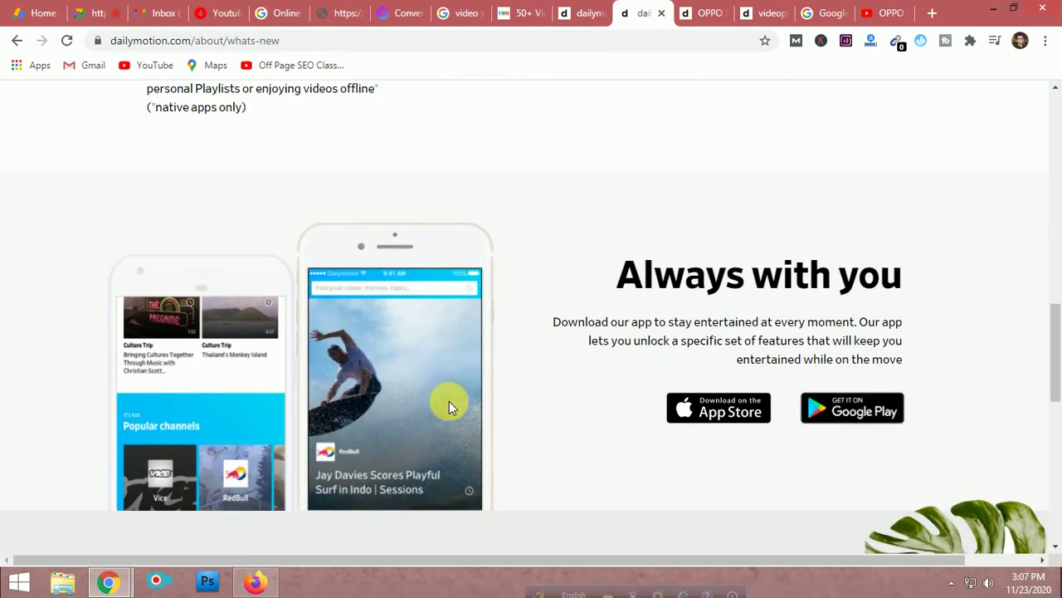
pyautogui.scroll(3, 449, 401)
pyautogui.scroll(8, 449, 401)
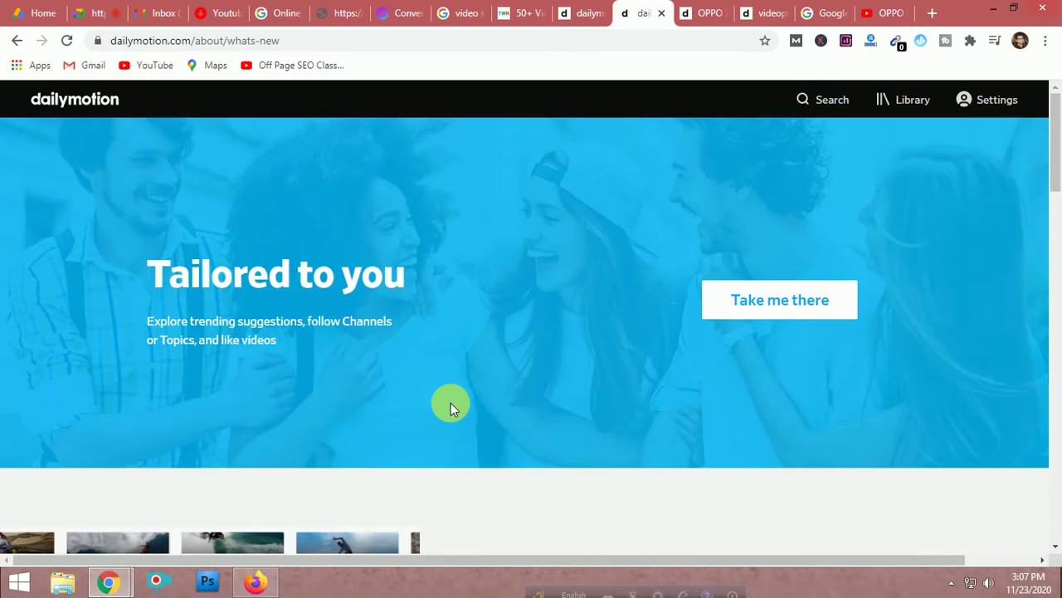
# - Go to the Dailymotion Library, look over its collections and open the uploaded videos
pyautogui.click(908, 100)
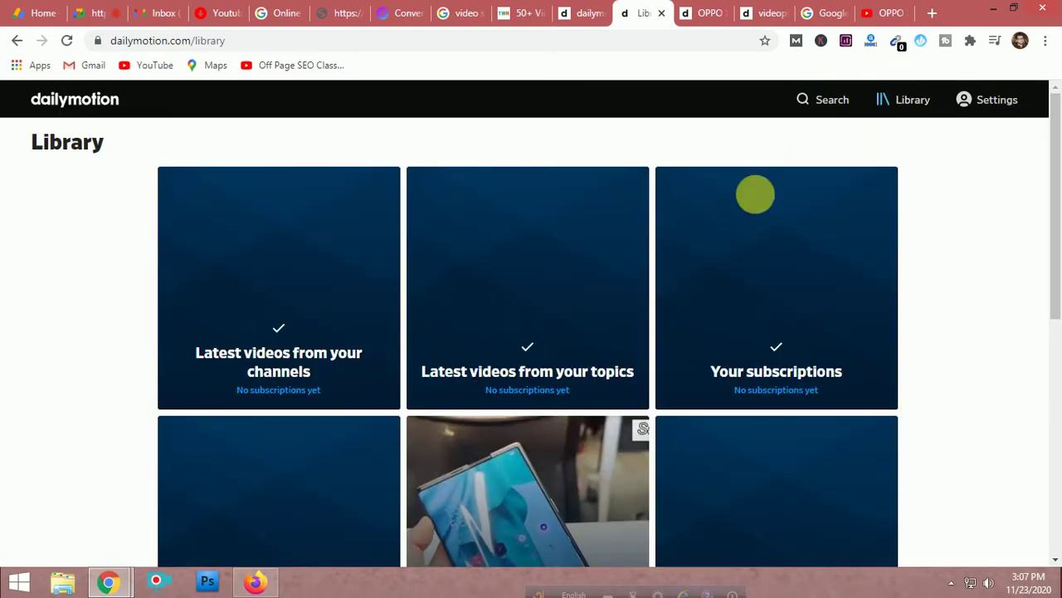
pyautogui.scroll(-3, 677, 287)
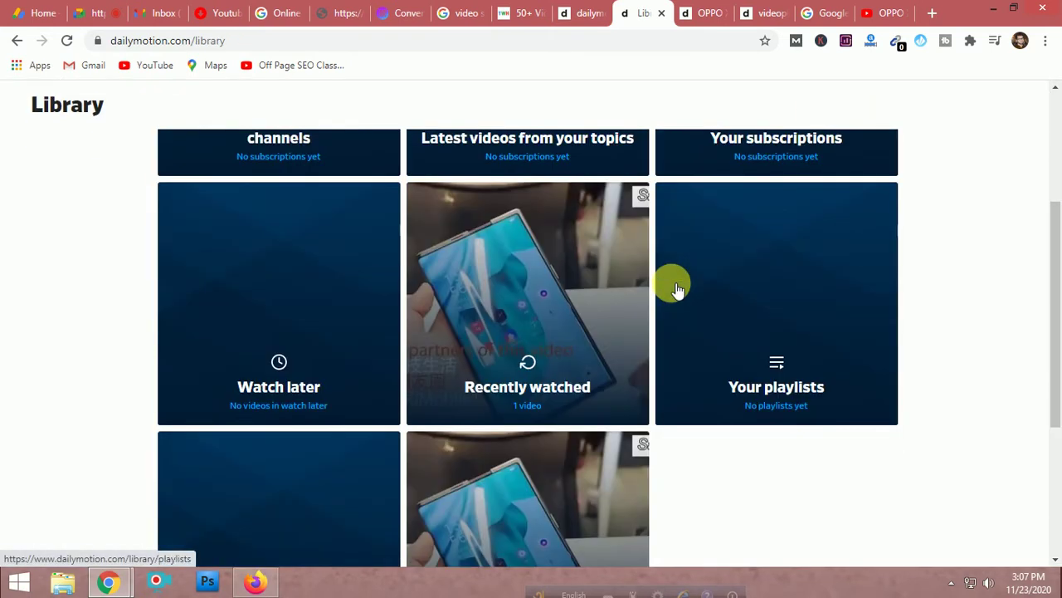
pyautogui.scroll(-4, 678, 288)
pyautogui.click(554, 285)
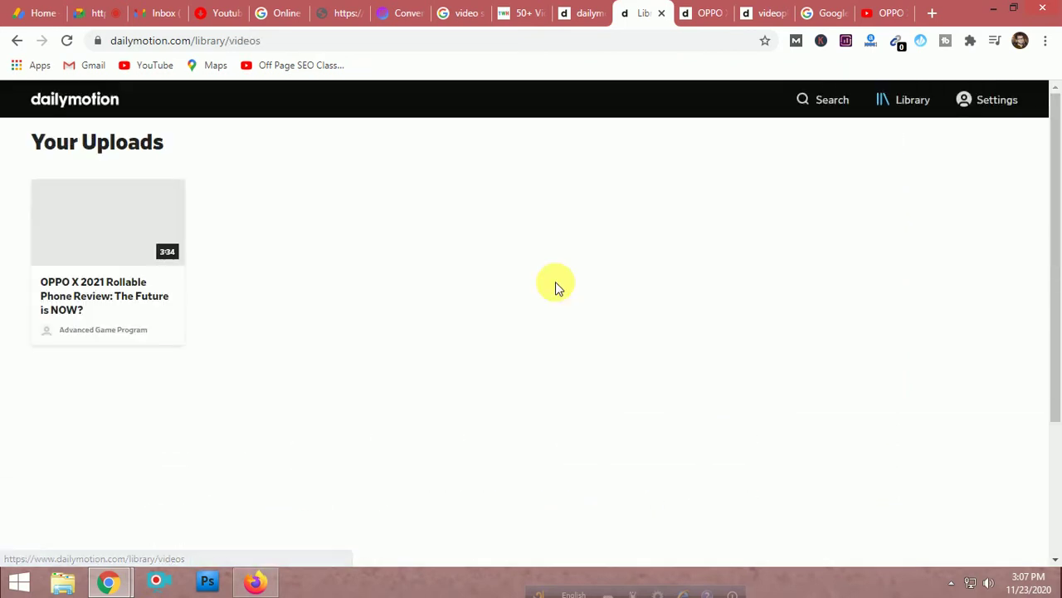
# - Open the uploaded OPPO X 2021 Rollable Phone Review video, pause its playback and look over the video page
pyautogui.click(113, 231)
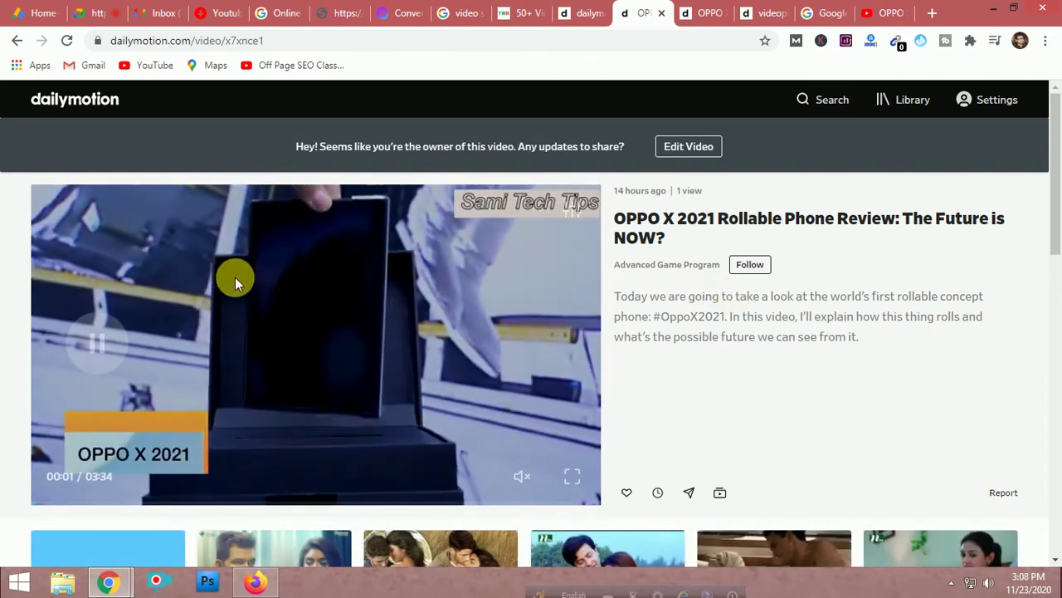
pyautogui.click(112, 343)
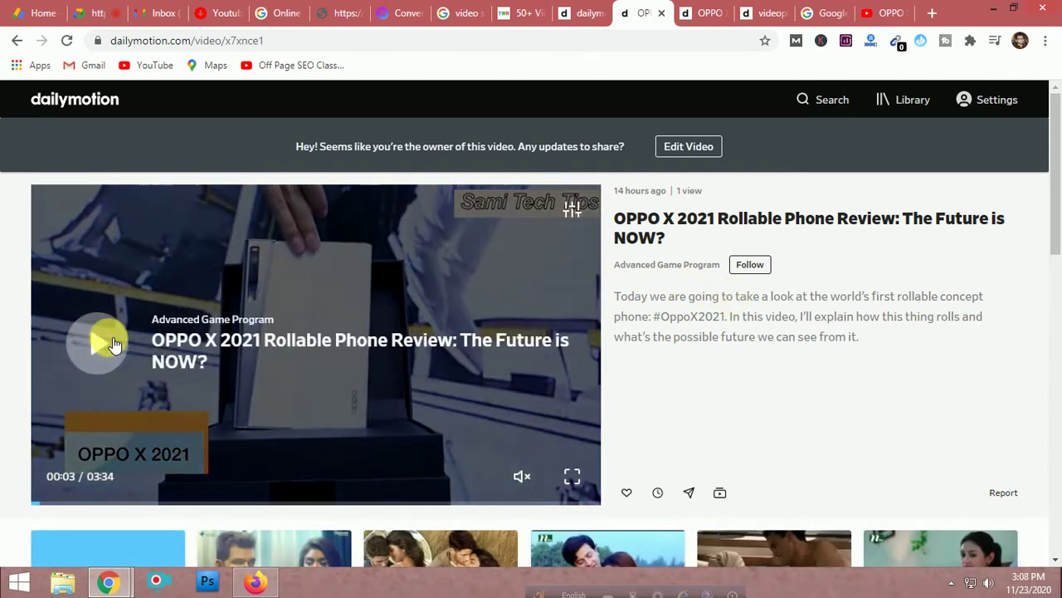
pyautogui.scroll(-1, 564, 425)
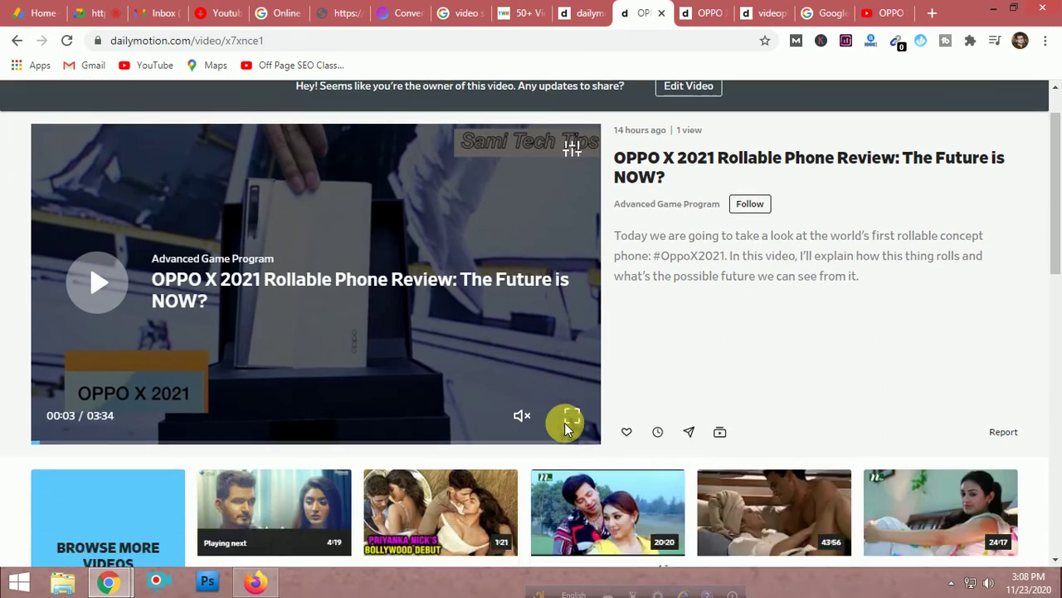
pyautogui.scroll(1, 558, 428)
pyautogui.click(558, 427)
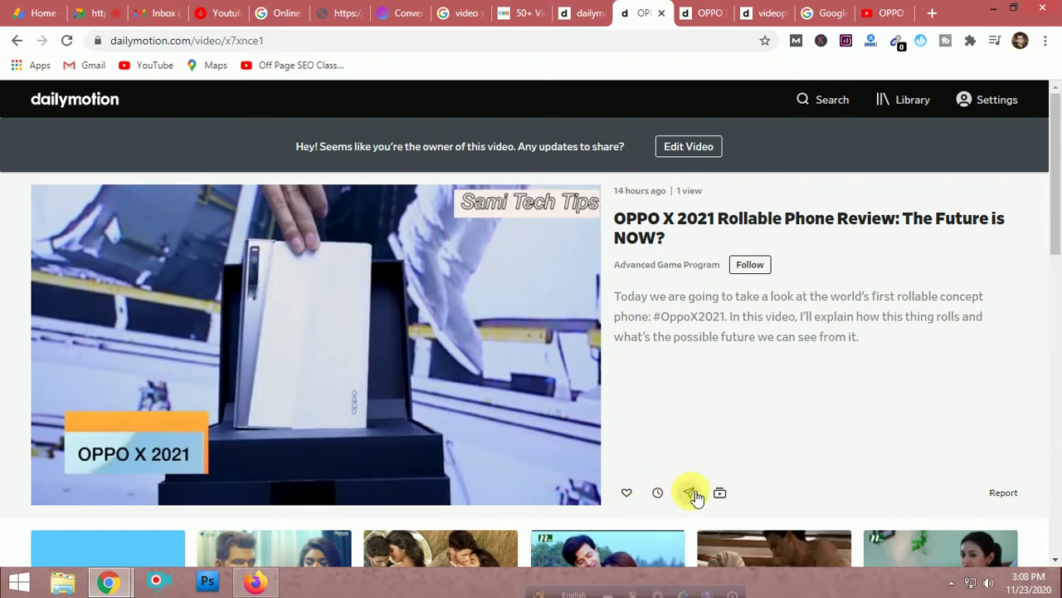
pyautogui.click(401, 336)
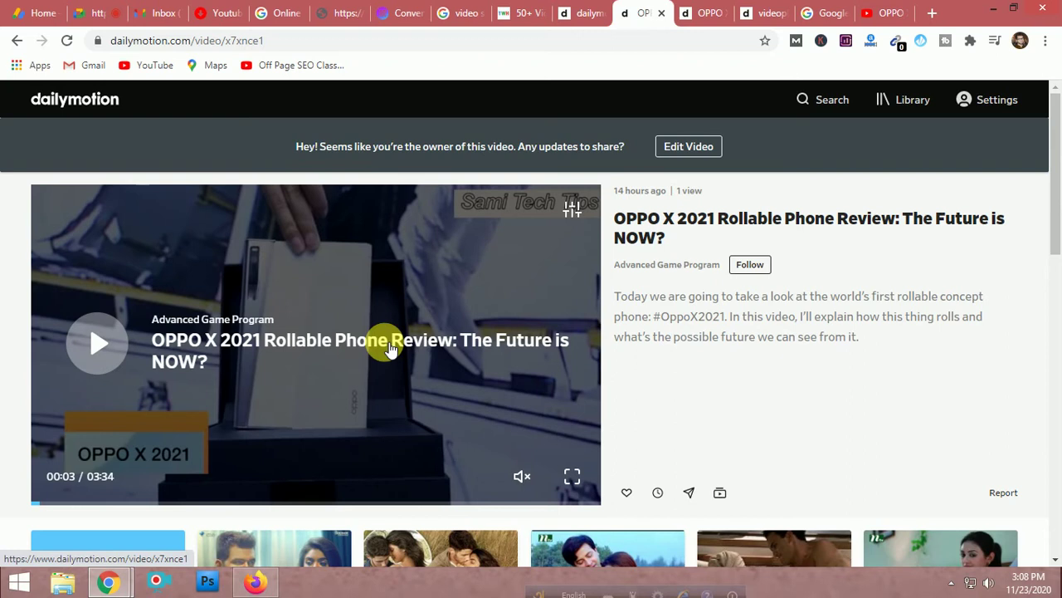
# - Reload the OPPO X 2021 video page twice, playing the start of the video and pausing it each time
pyautogui.click(67, 41)
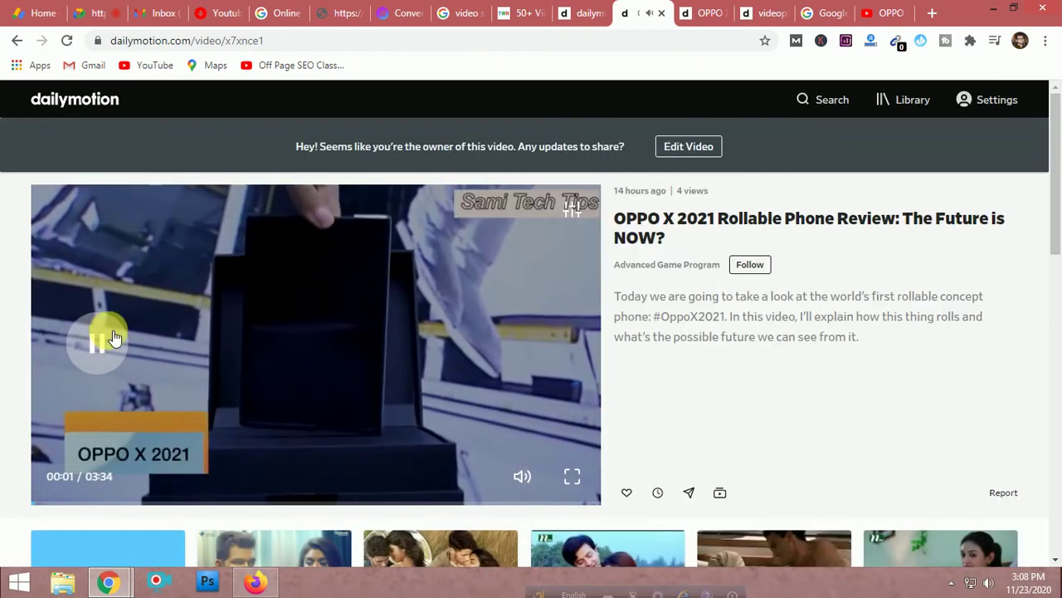
pyautogui.click(104, 342)
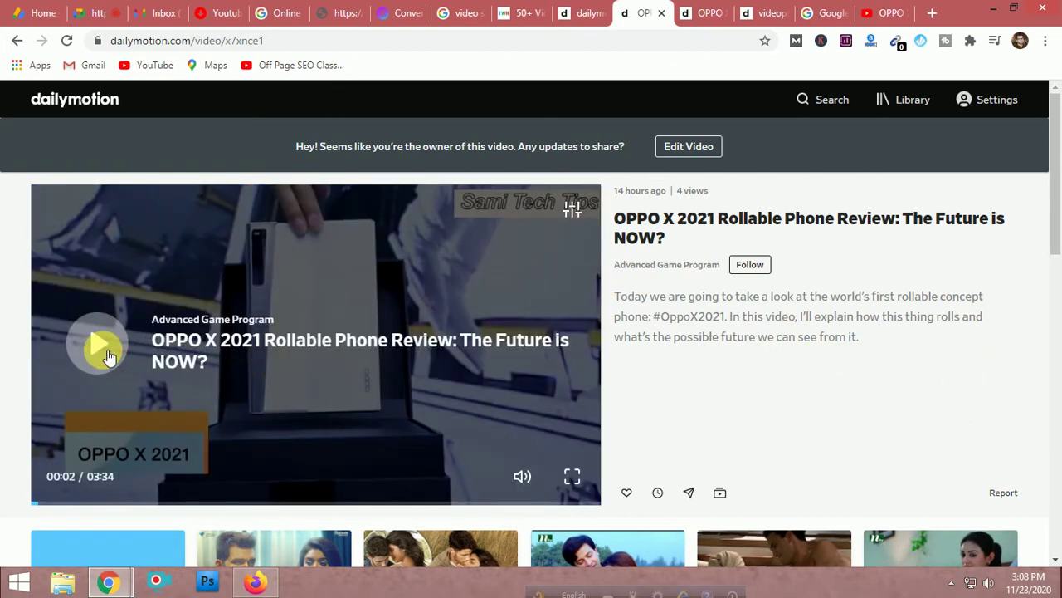
pyautogui.click(104, 347)
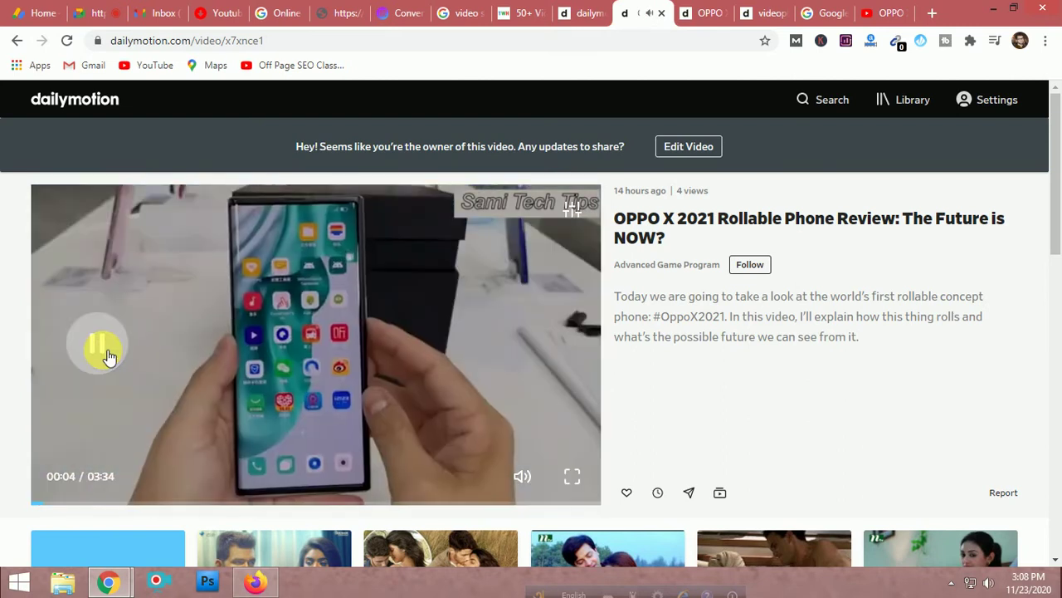
pyautogui.click(106, 353)
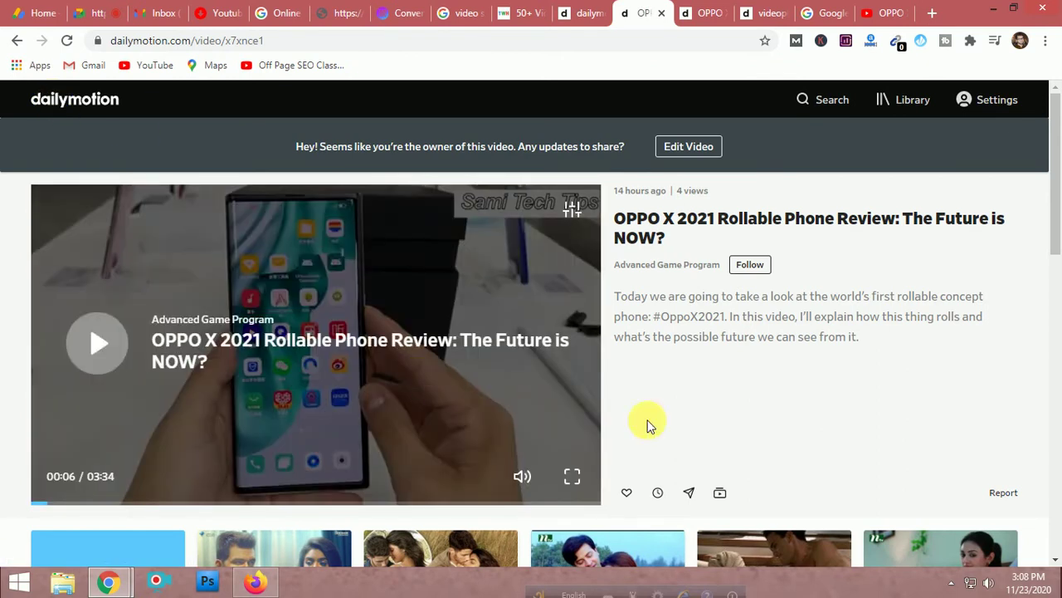
pyautogui.click(416, 385)
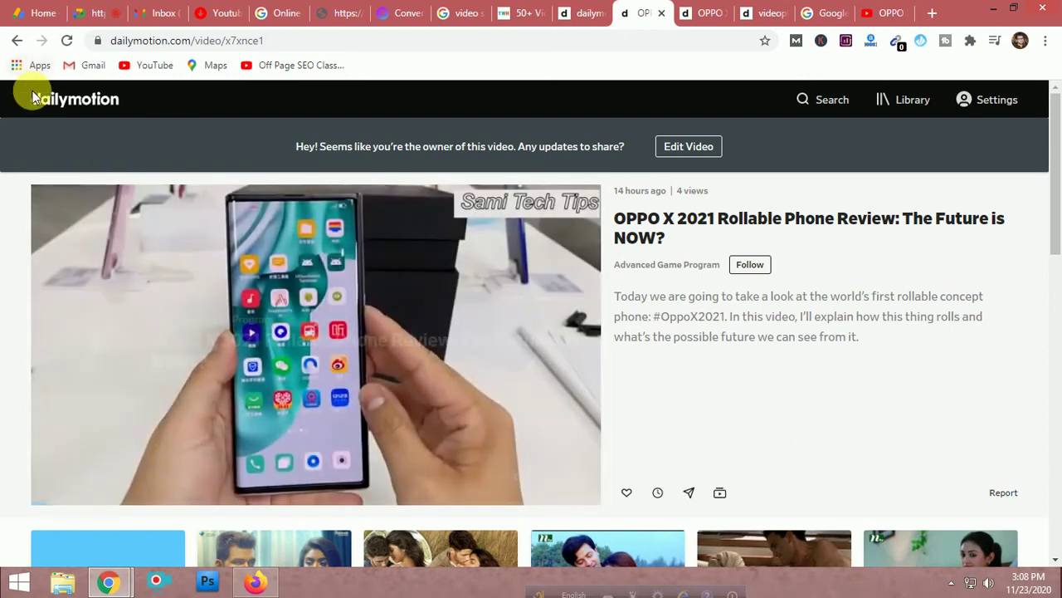
pyautogui.click(65, 42)
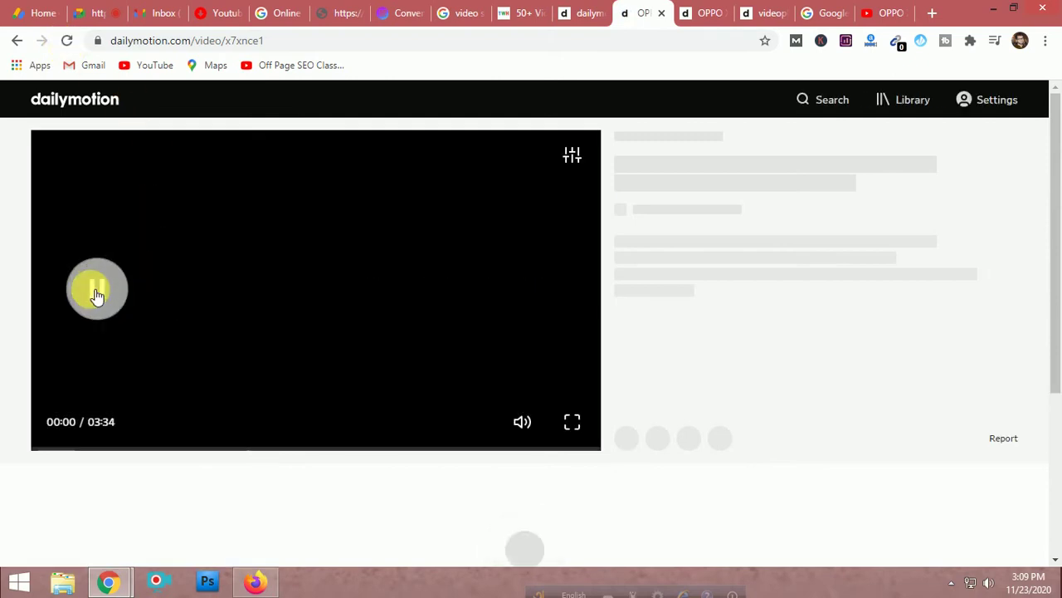
pyautogui.click(91, 290)
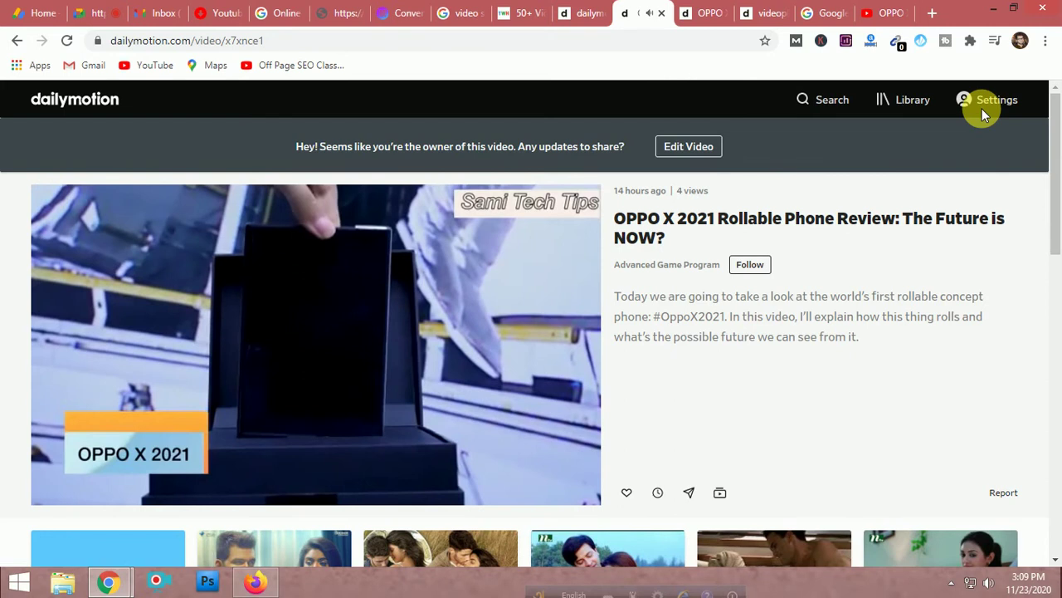
# - Look through the related videos, trending videos, featured channels and footer below the OPPO X 2021 video
pyautogui.scroll(-1, 829, 341)
pyautogui.scroll(1, 829, 341)
pyautogui.scroll(-5, 829, 341)
pyautogui.scroll(-3, 829, 341)
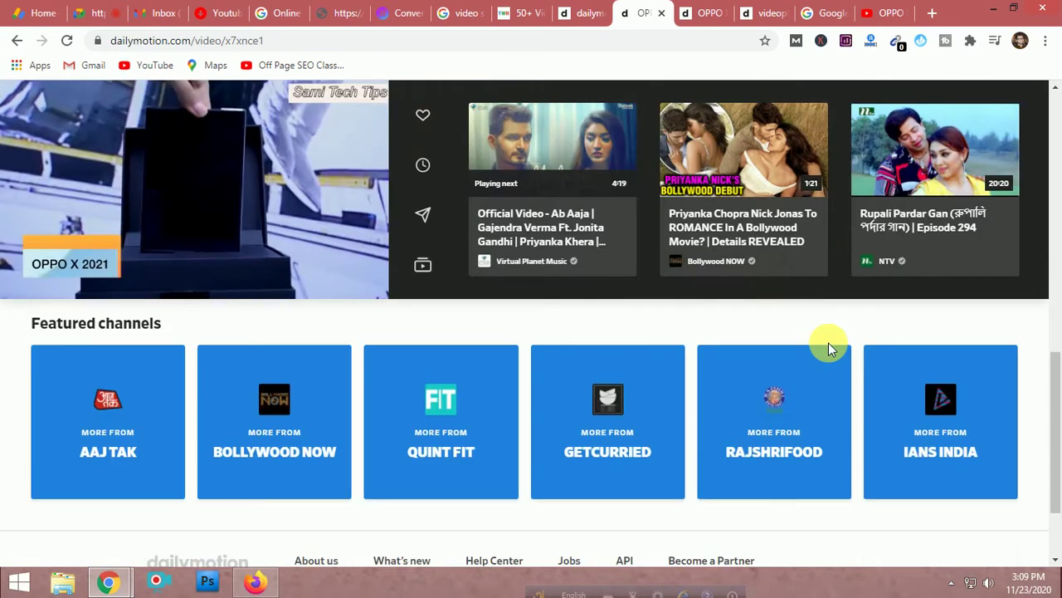
pyautogui.scroll(1, 581, 469)
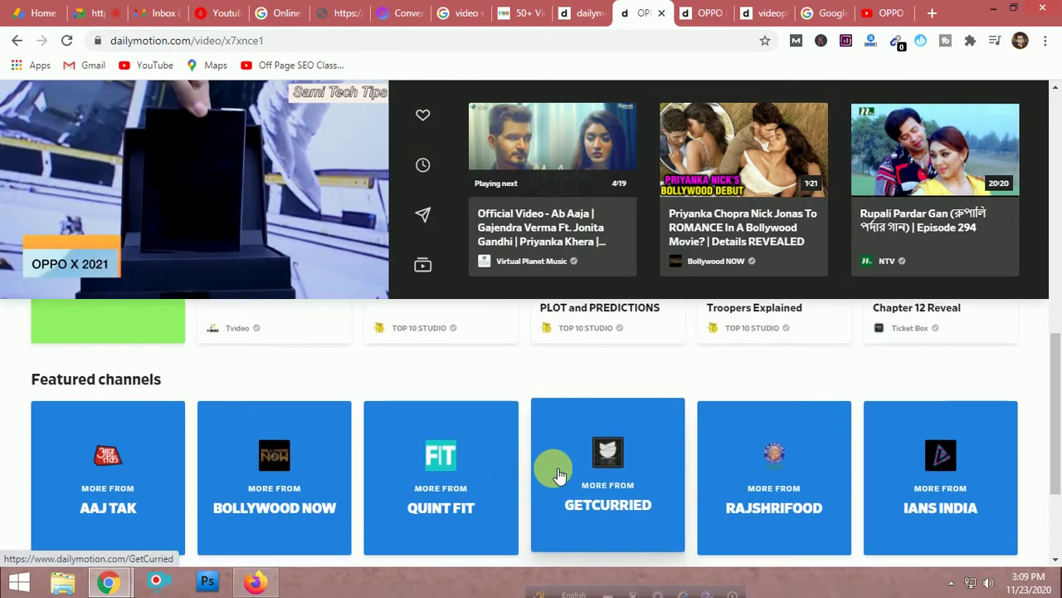
pyautogui.scroll(-2, 556, 468)
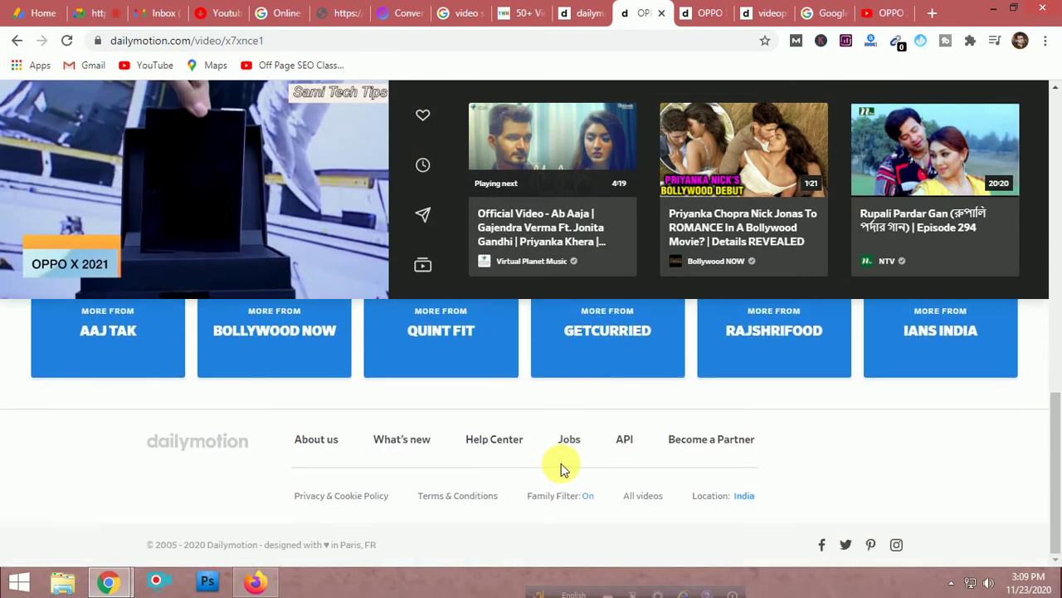
pyautogui.scroll(2, 561, 467)
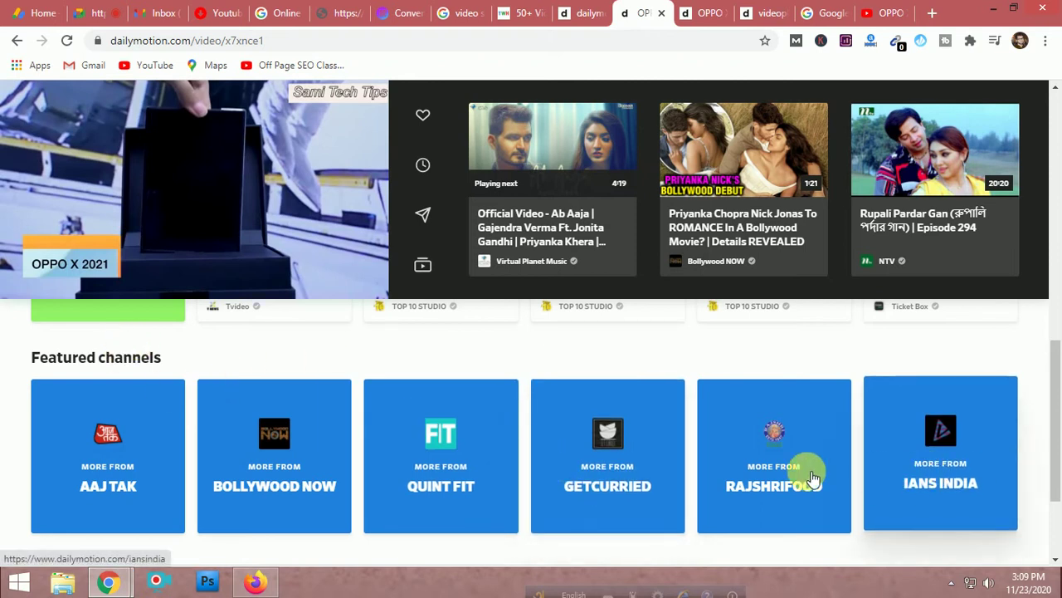
pyautogui.scroll(2, 457, 448)
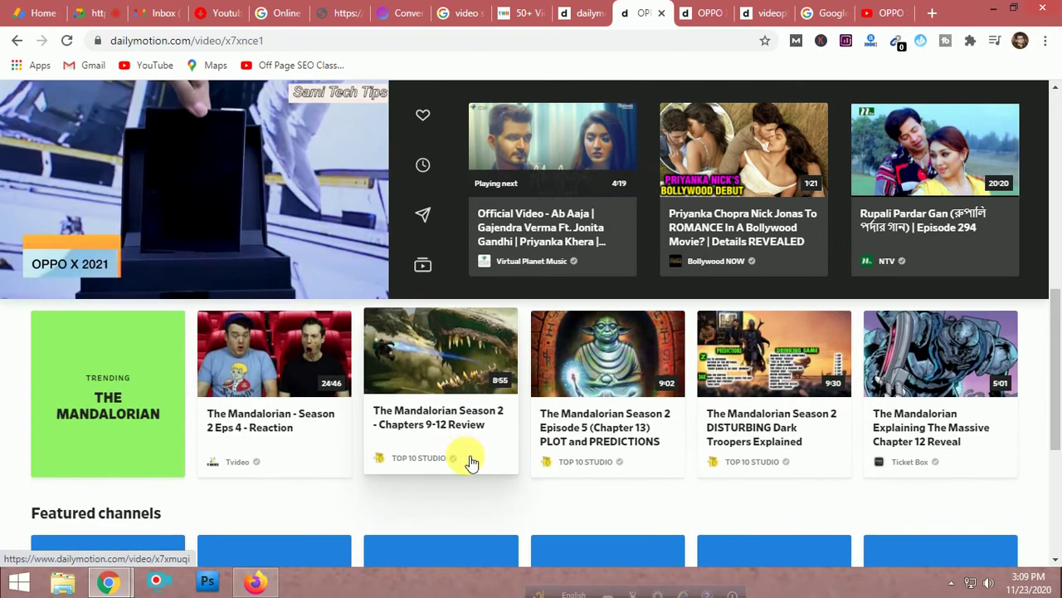
pyautogui.scroll(3, 562, 505)
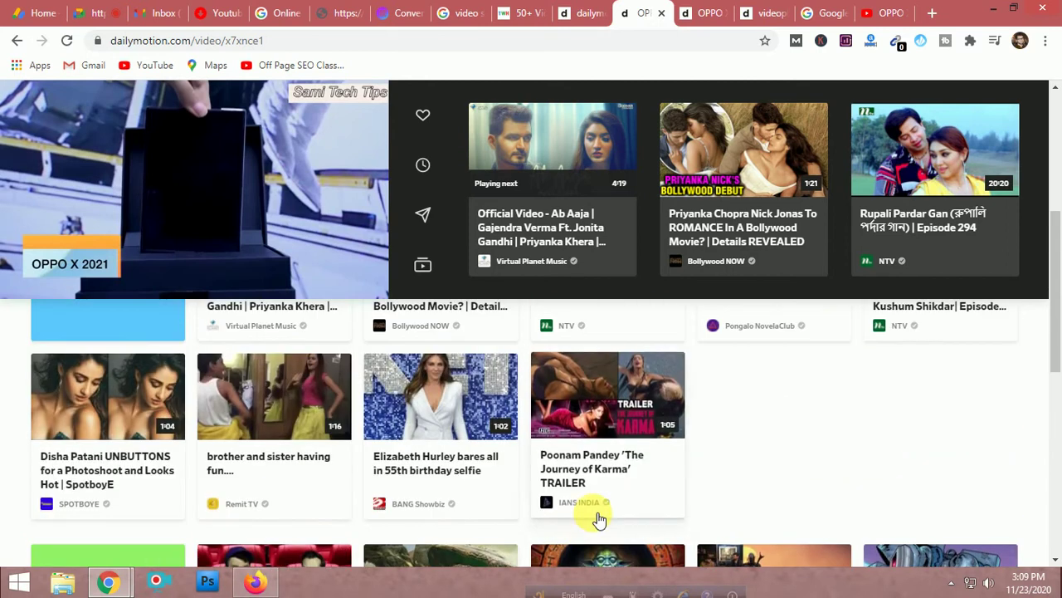
pyautogui.scroll(4, 595, 522)
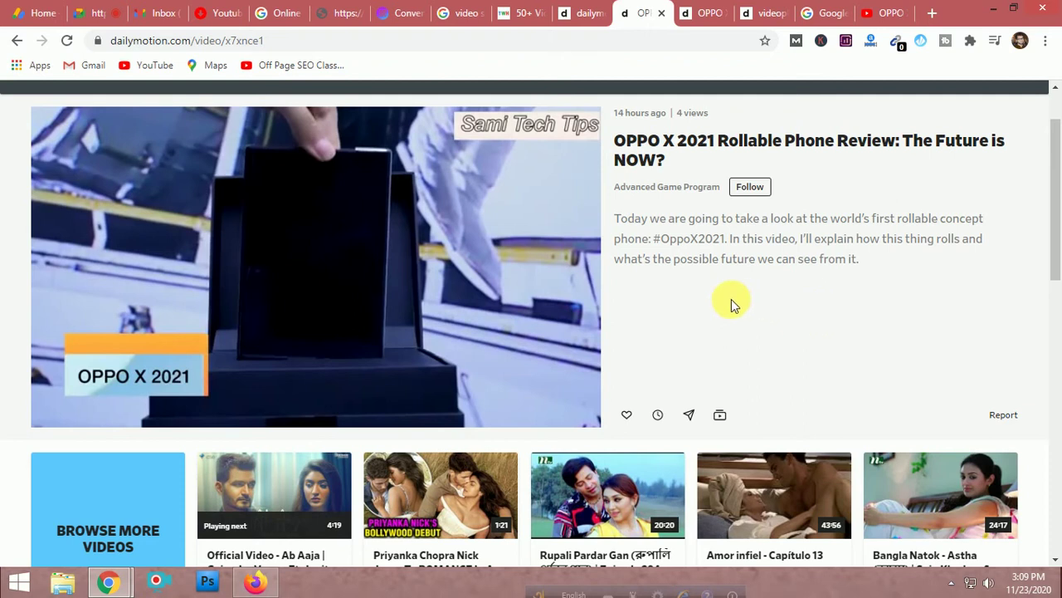
pyautogui.scroll(-2, 731, 303)
pyautogui.click(122, 368)
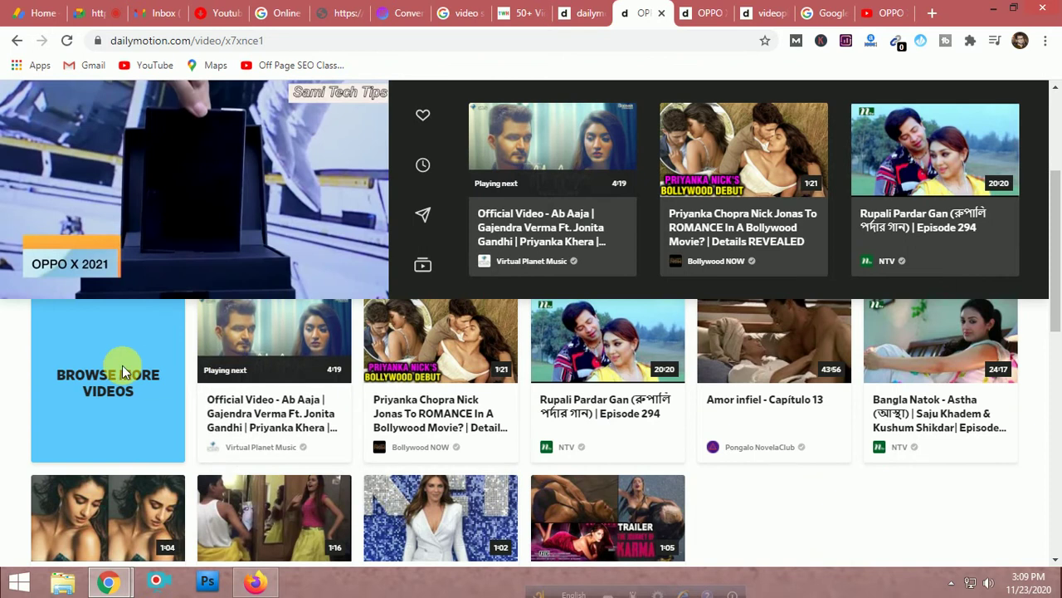
pyautogui.scroll(1, 146, 380)
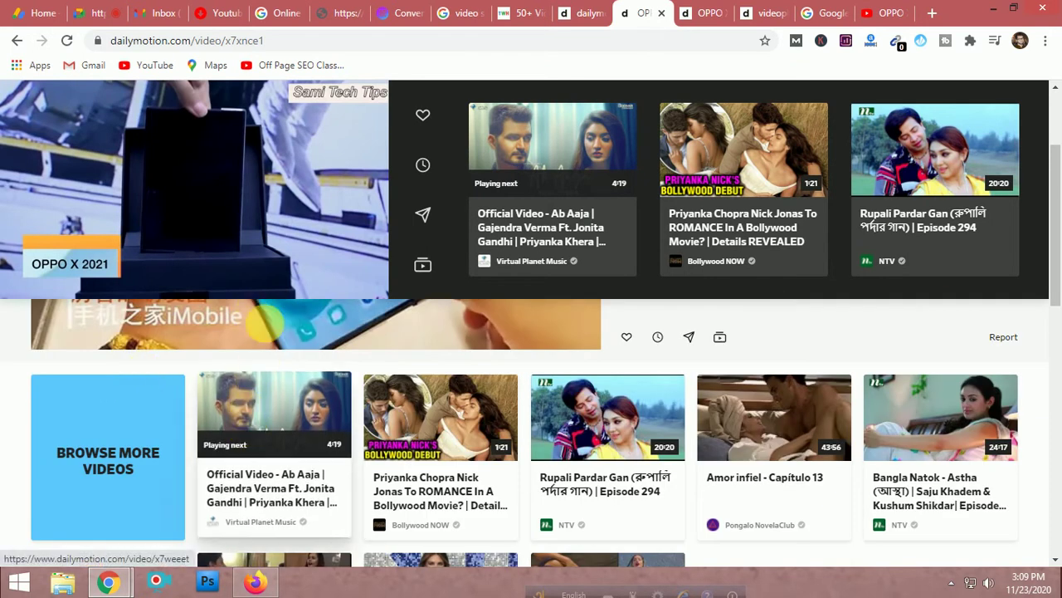
pyautogui.scroll(-5, 871, 398)
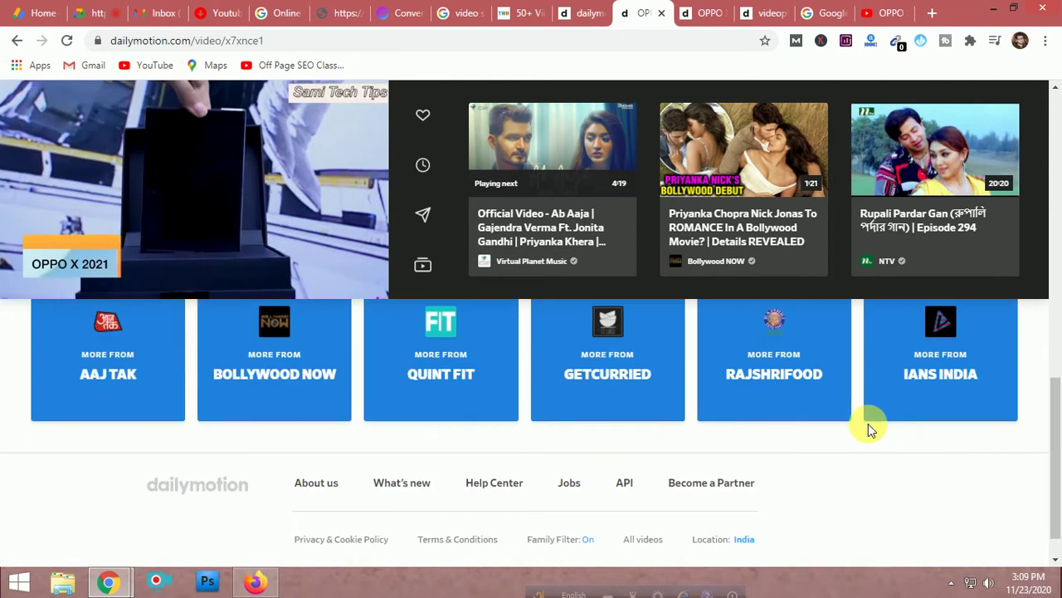
pyautogui.scroll(10, 128, 258)
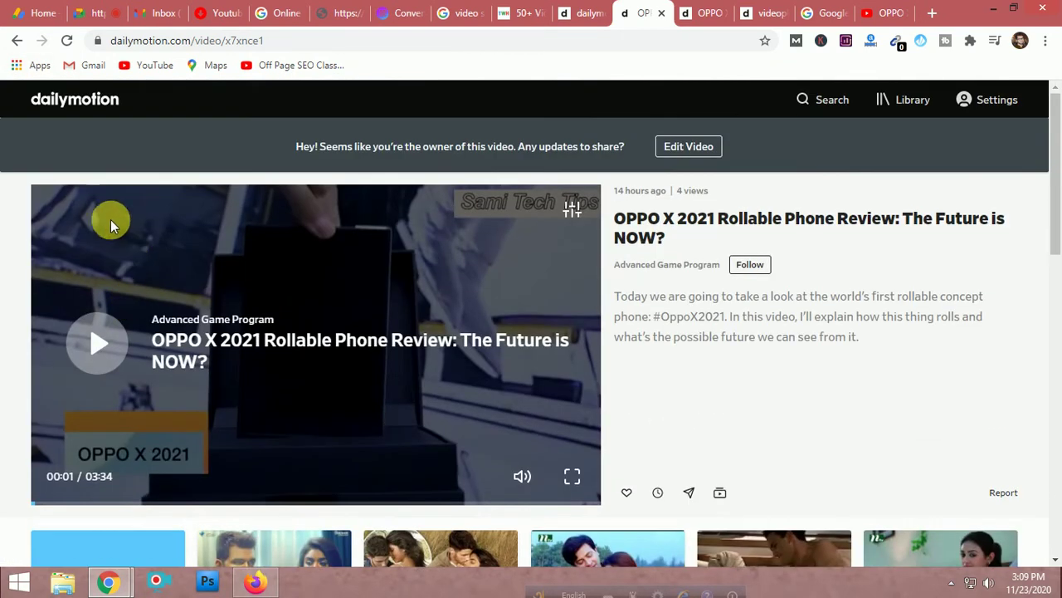
# - Open the Dailymotion homepage and browse the top stories under Featured
pyautogui.click(75, 101)
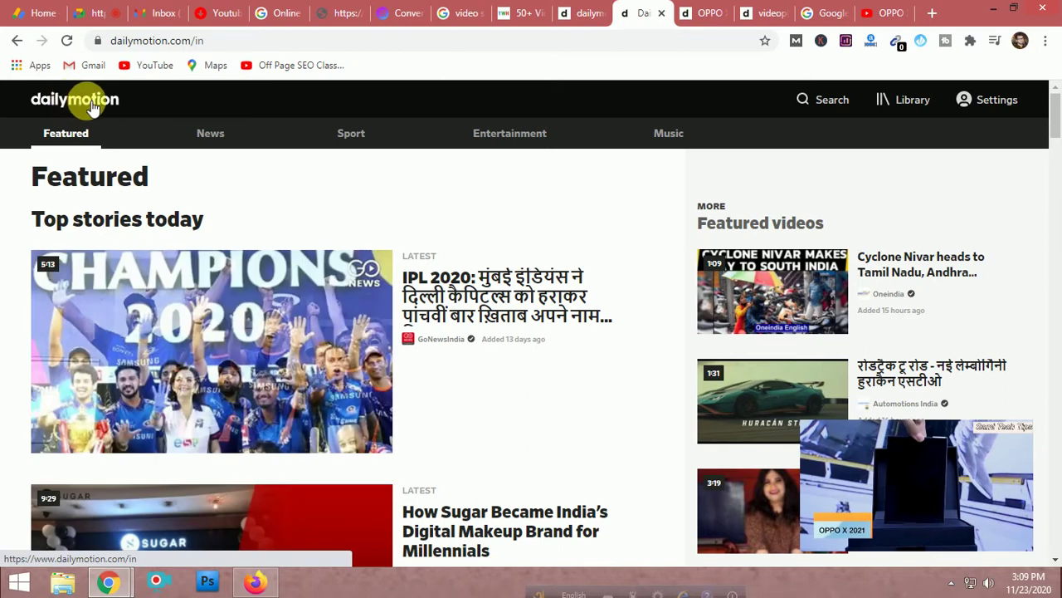
pyautogui.scroll(-3, 451, 323)
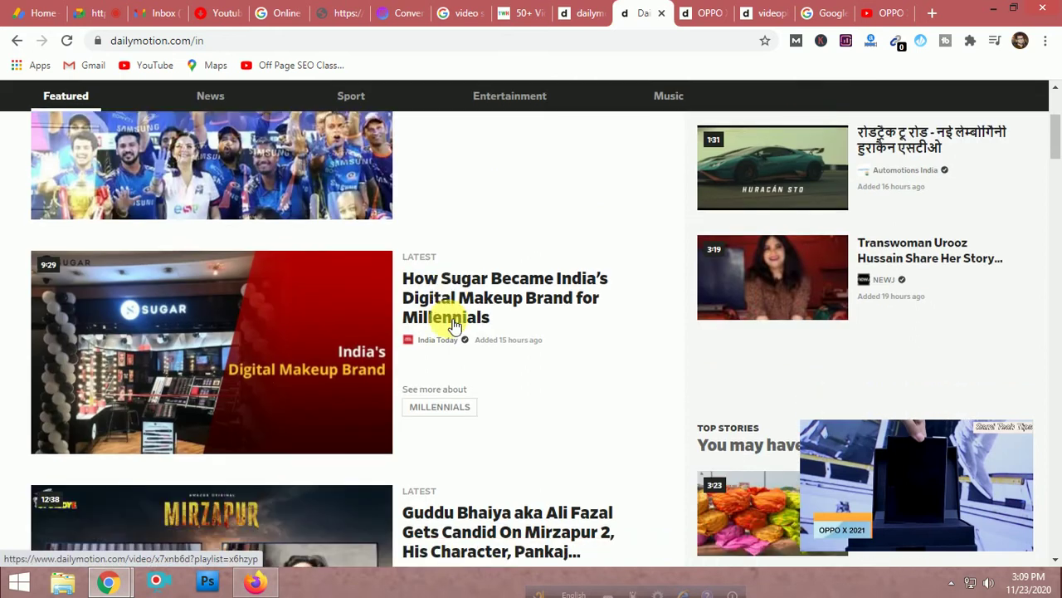
pyautogui.scroll(-2, 448, 320)
pyautogui.scroll(-3, 449, 324)
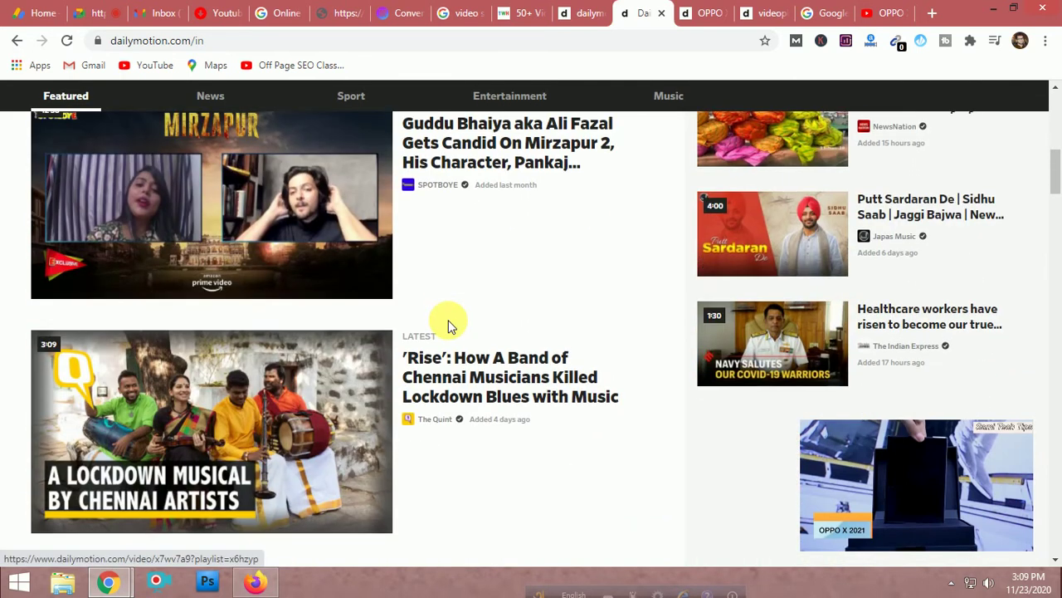
pyautogui.click(67, 41)
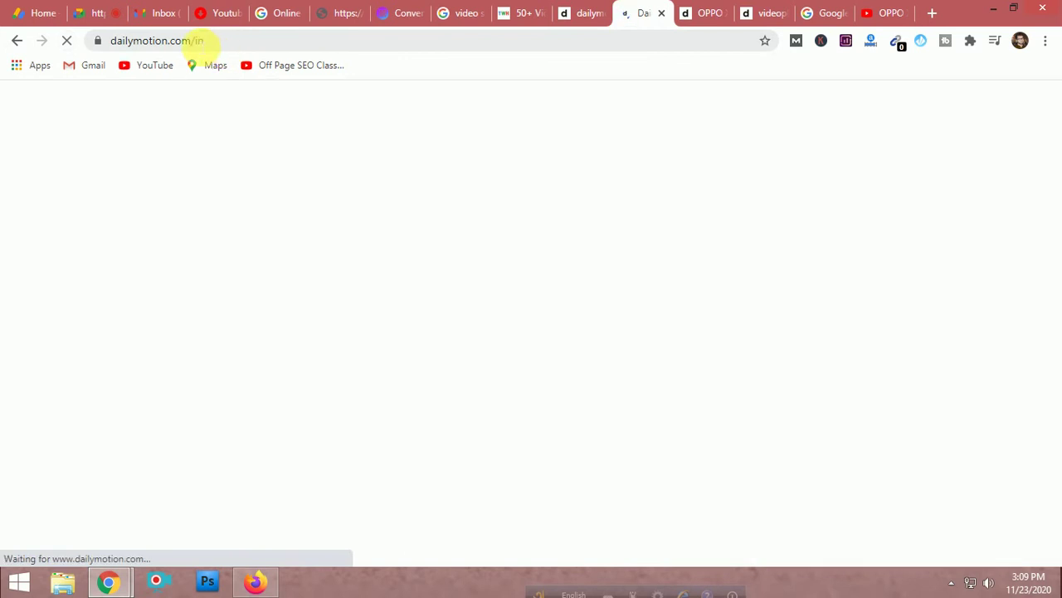
pyautogui.click(196, 41)
pyautogui.press('BackSpace')
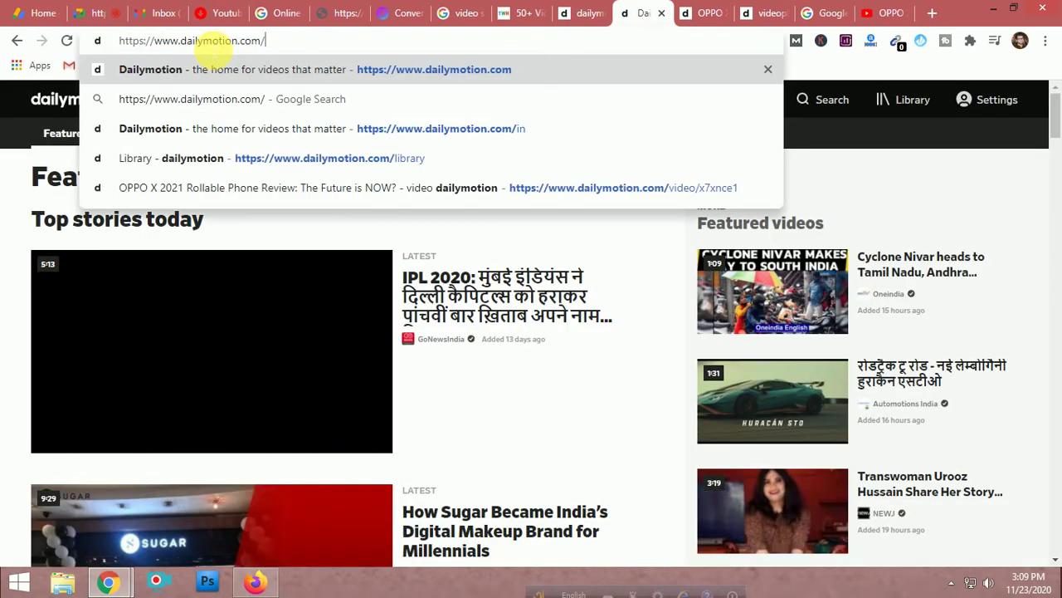
pyautogui.press('Return')
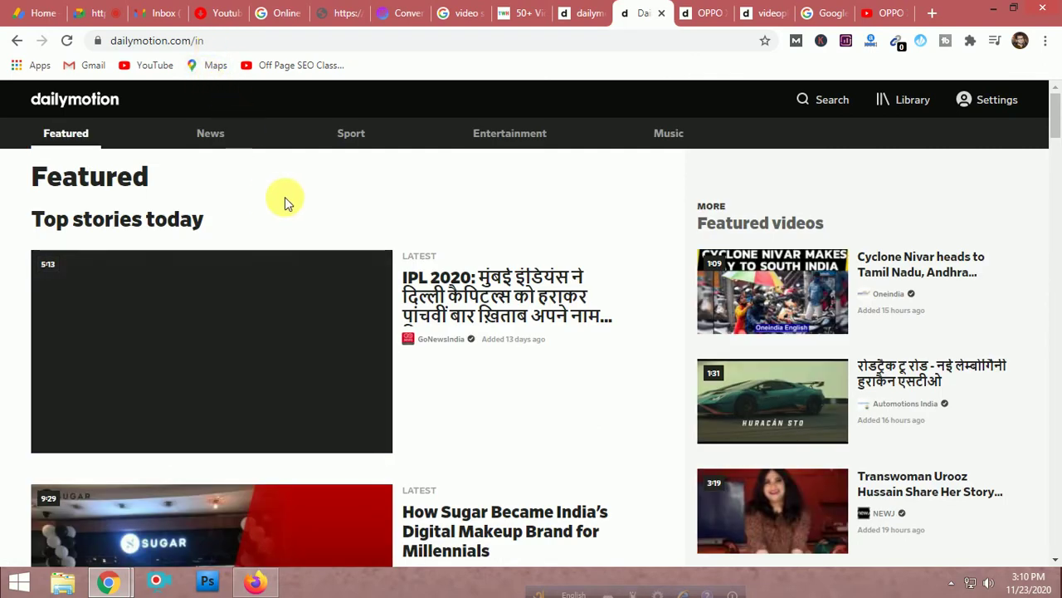
pyautogui.scroll(-1, 562, 321)
pyautogui.scroll(1, 562, 320)
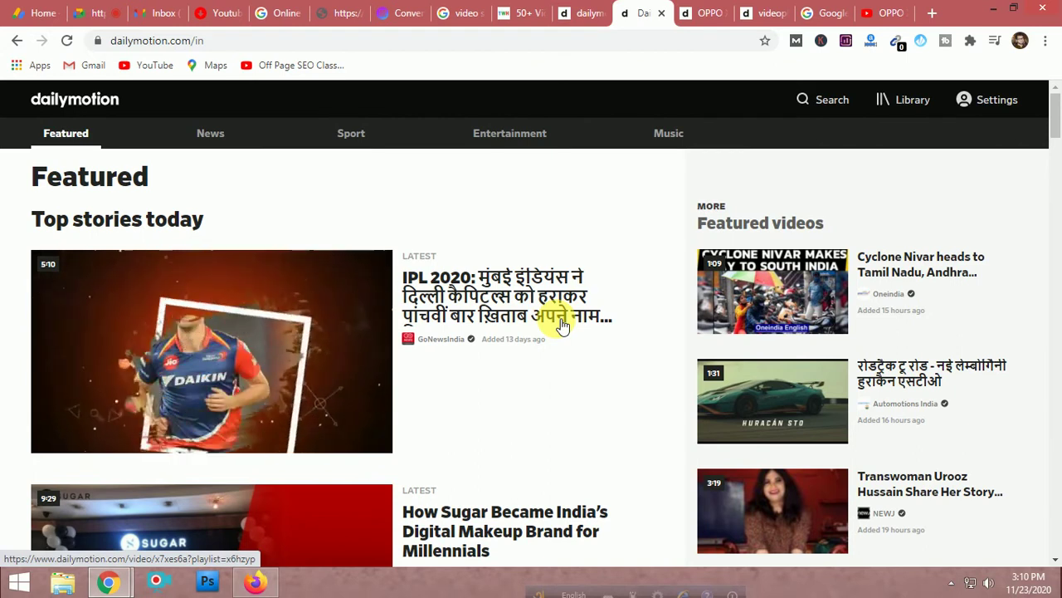
# - Open the Cyclone Nivar video from the homepage and check its ad playback, view count and playlist
pyautogui.click(562, 323)
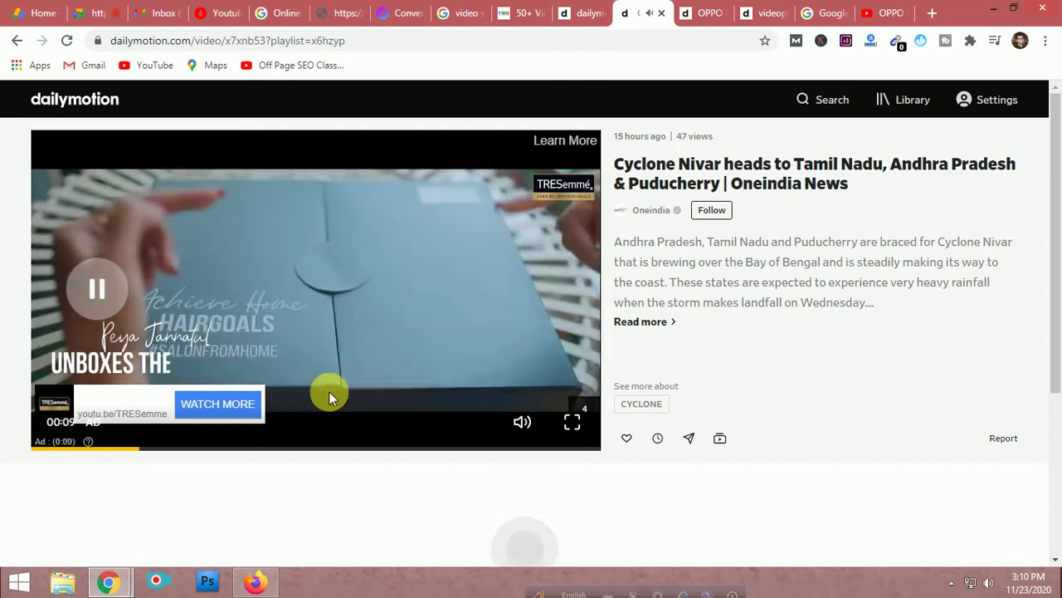
pyautogui.click(97, 290)
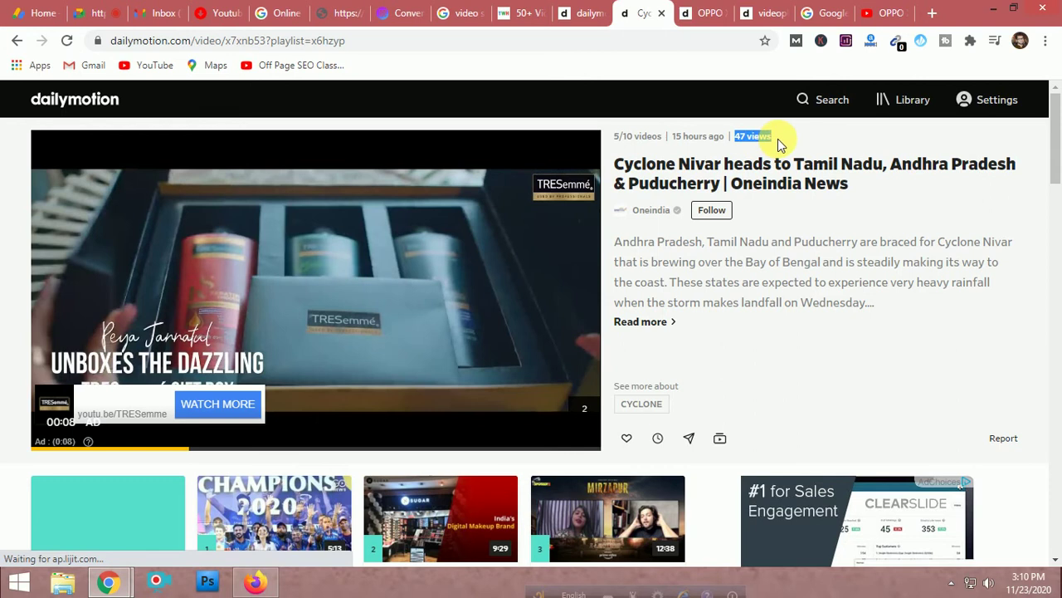
pyautogui.moveTo(208, 285)
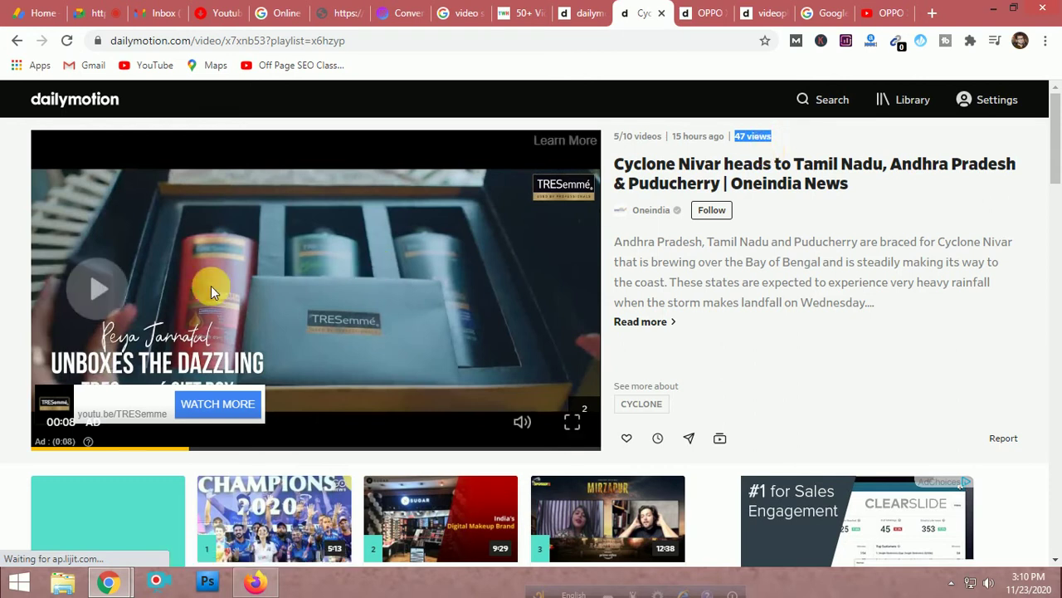
pyautogui.click(99, 292)
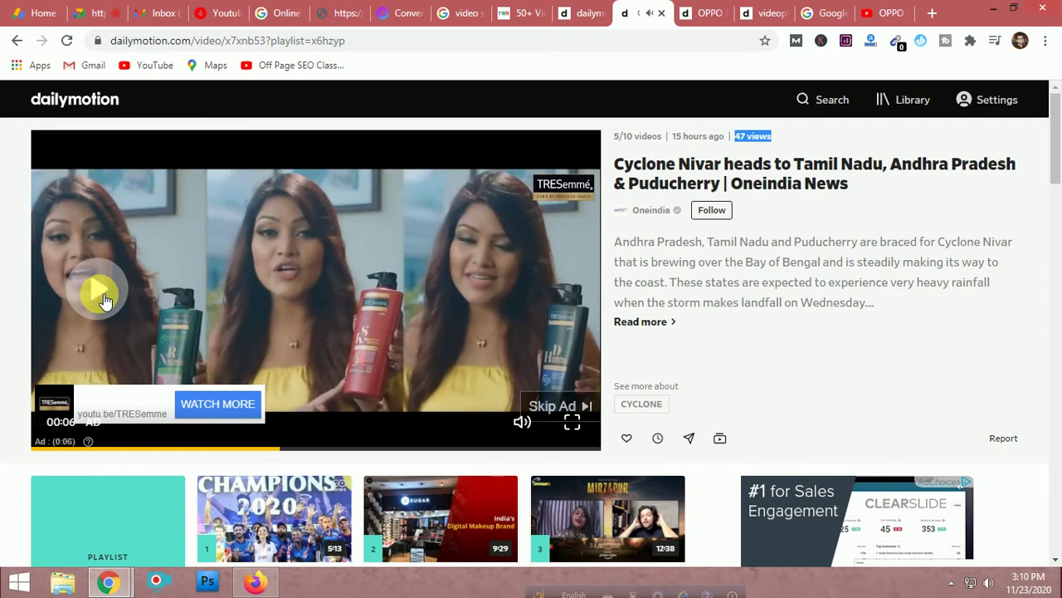
pyautogui.scroll(-4, 99, 292)
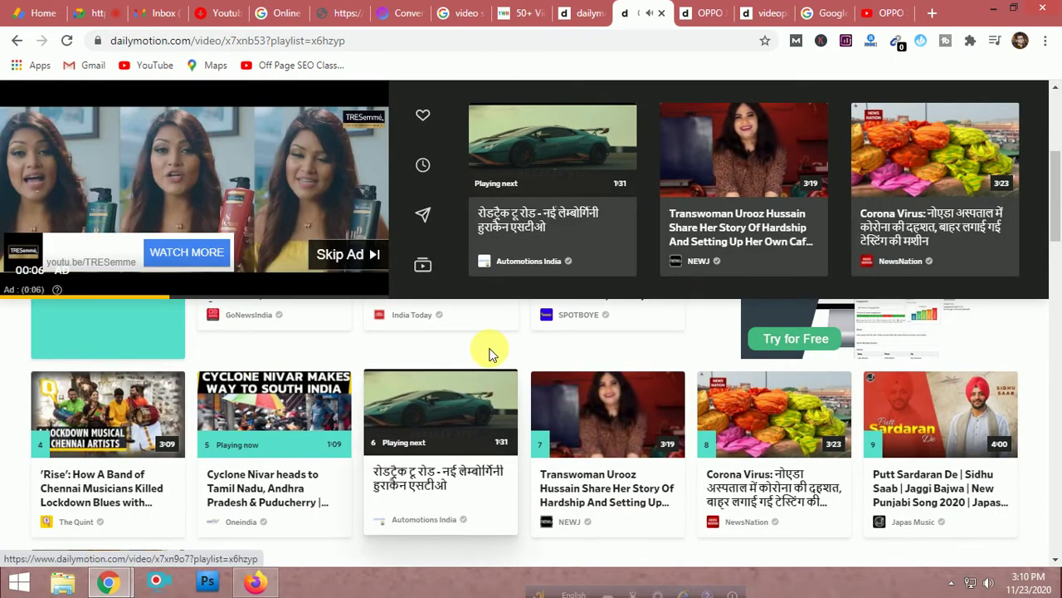
pyautogui.scroll(1, 473, 341)
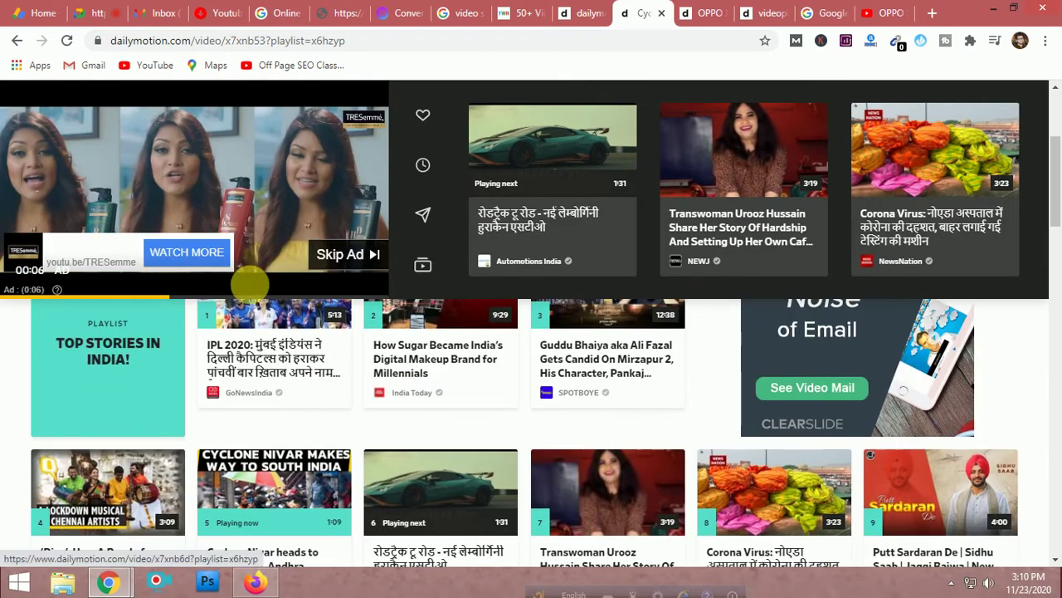
pyautogui.scroll(3, 444, 483)
pyautogui.scroll(-1, 794, 229)
pyautogui.scroll(1, 861, 125)
# - Open the OPPO X 2021 Rollable Phone Review video from the library's uploads
pyautogui.click(913, 100)
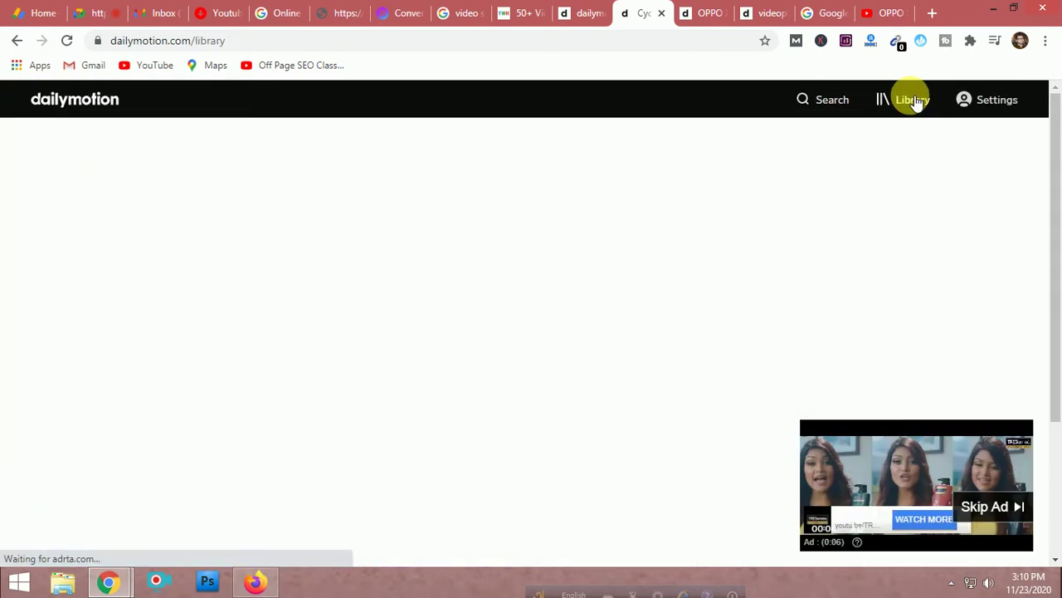
pyautogui.scroll(-1, 637, 332)
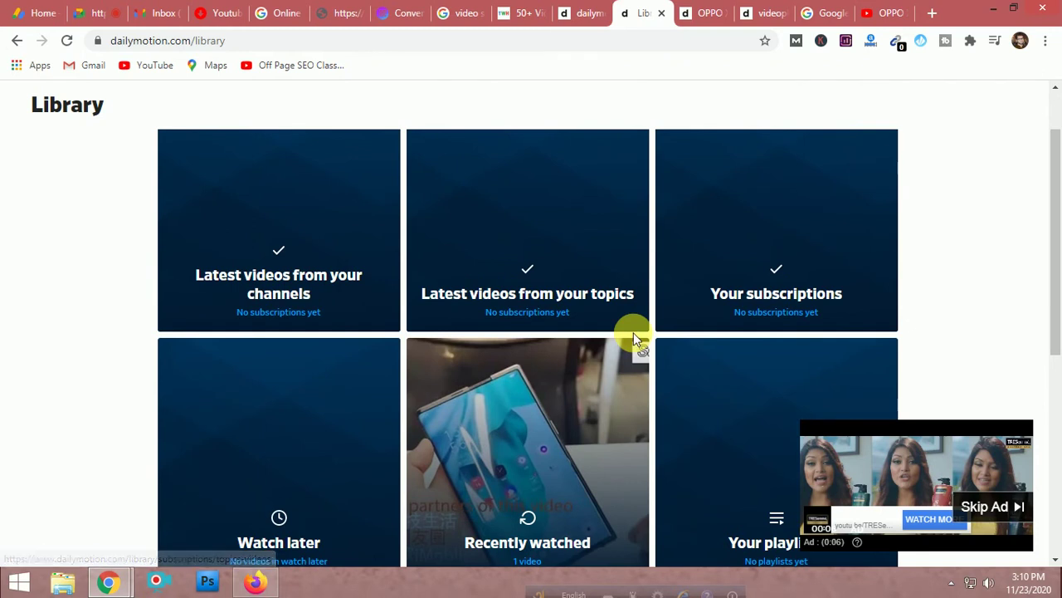
pyautogui.scroll(-3, 631, 335)
pyautogui.click(514, 434)
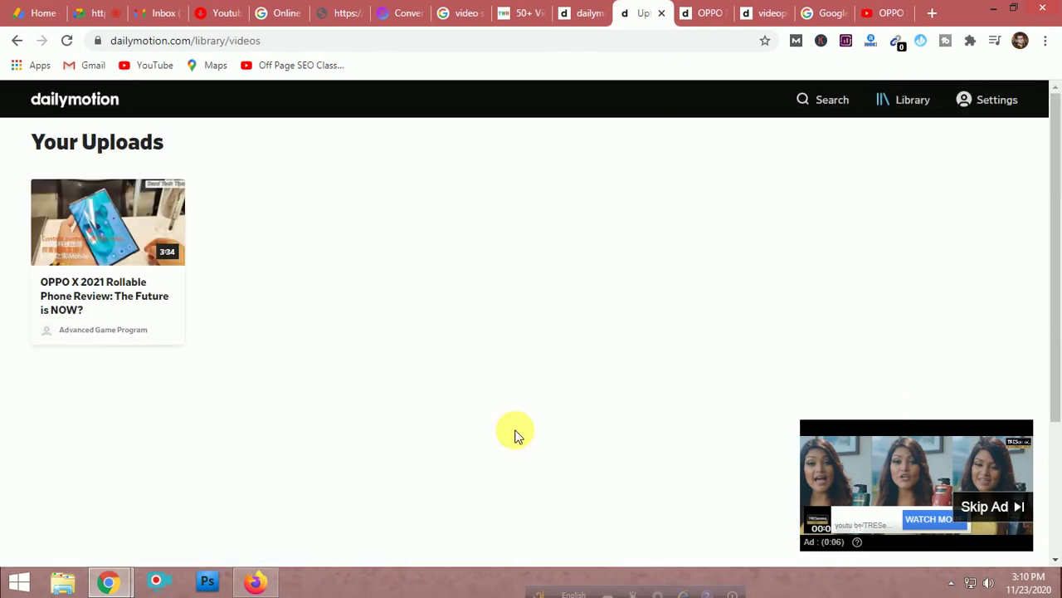
pyautogui.click(95, 196)
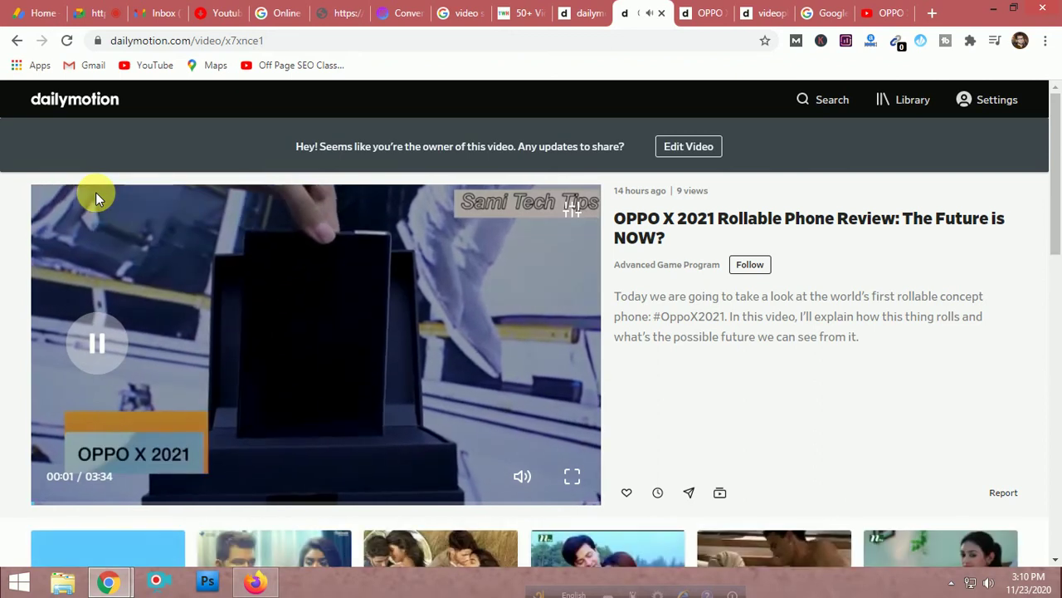
# - Pause the OPPO X 2021 video and switch to the Google results for "Online youtube downloader"
pyautogui.click(98, 352)
pyautogui.press('space')
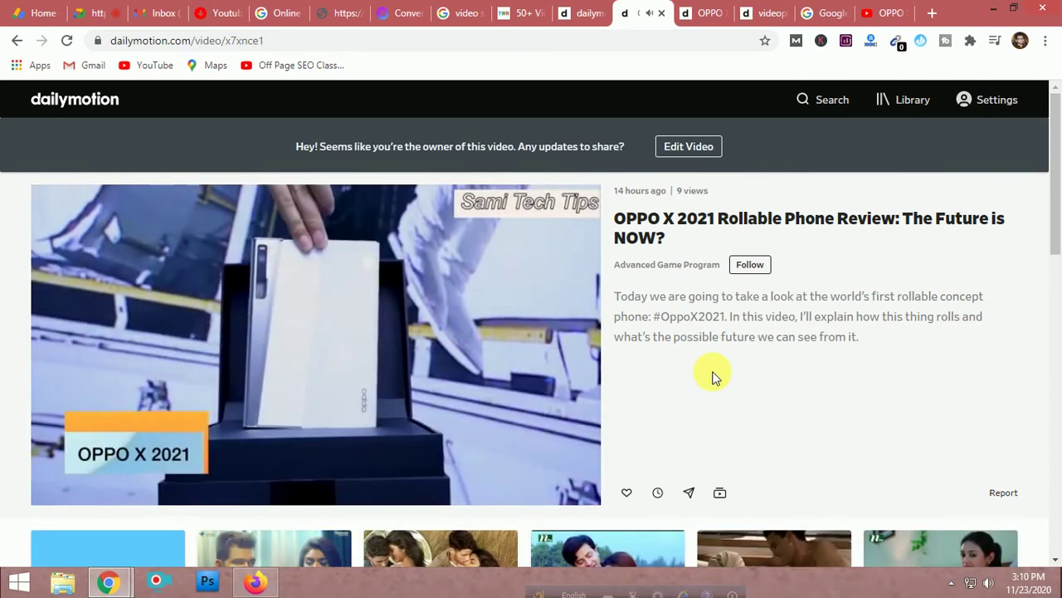
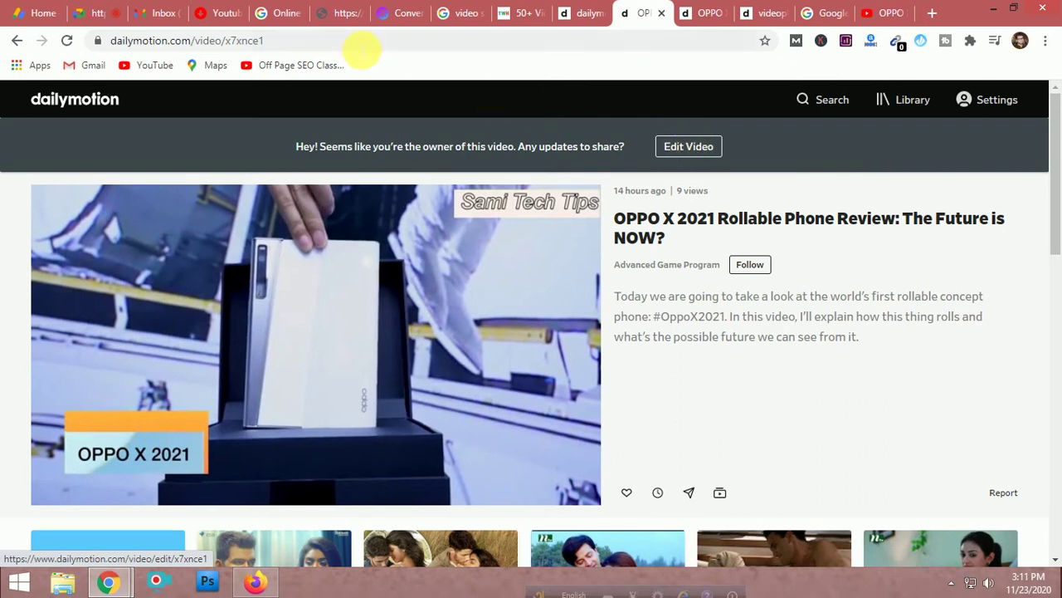
pyautogui.click(220, 12)
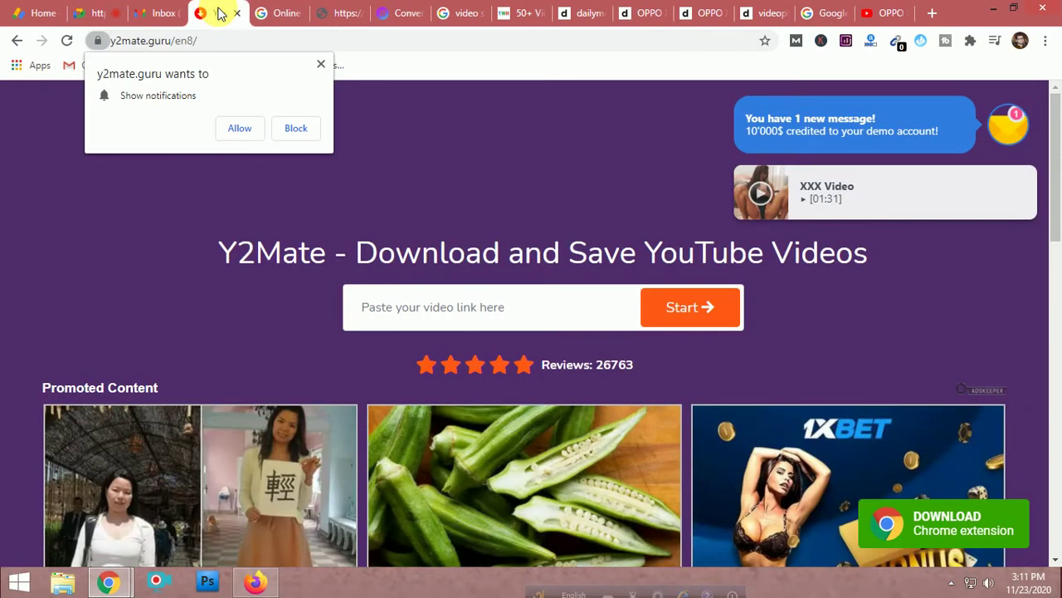
pyautogui.click(345, 13)
pyautogui.click(280, 13)
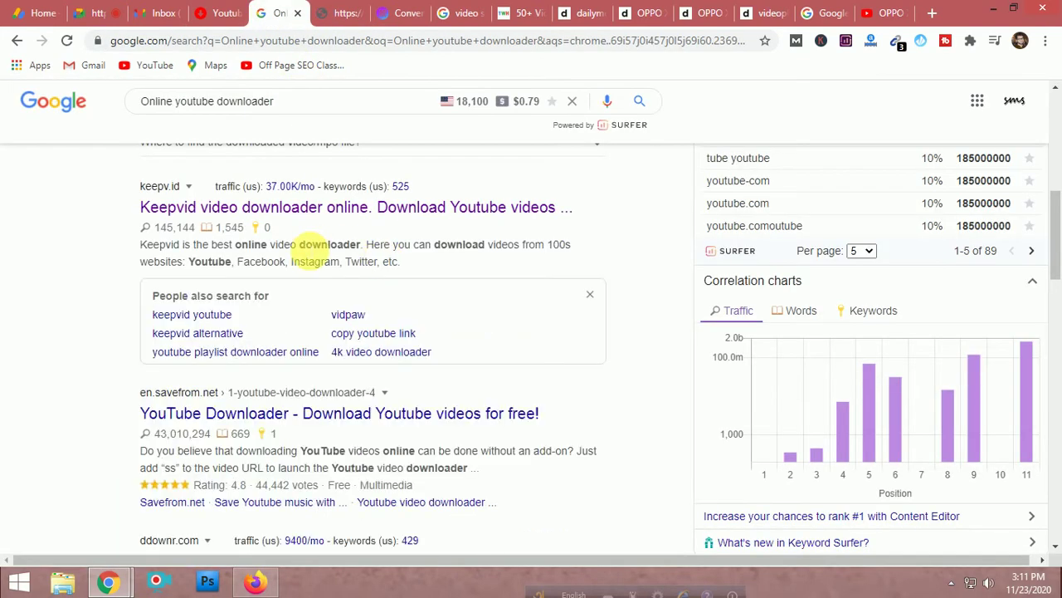
# - Look through the downloader search results and open the ymp4.download and x2convert.com results in separate tabs
pyautogui.scroll(7, 274, 207)
pyautogui.scroll(-3, 332, 266)
pyautogui.scroll(-4, 299, 352)
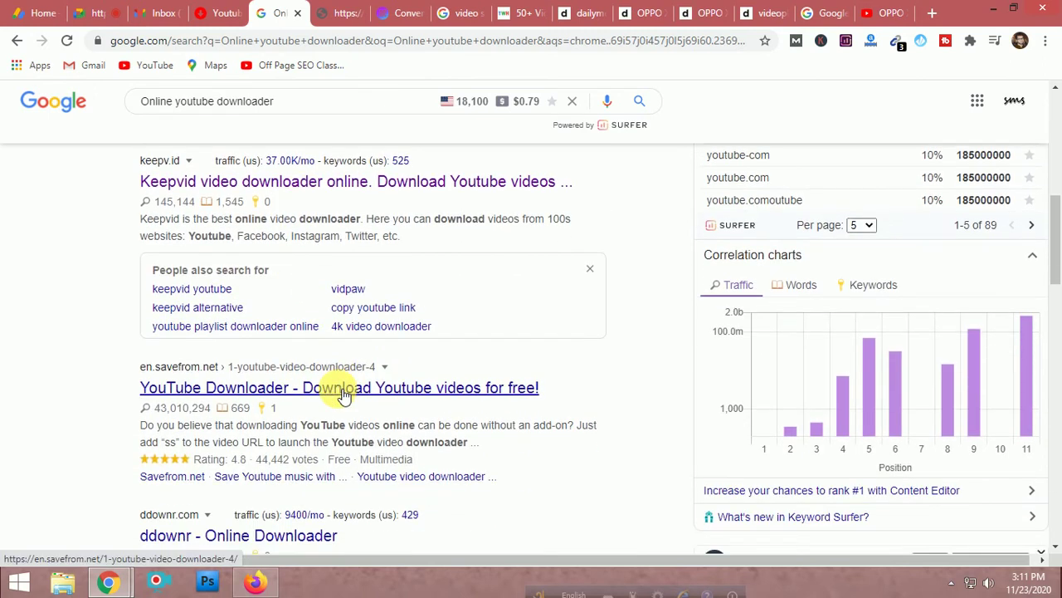
pyautogui.scroll(4, 347, 391)
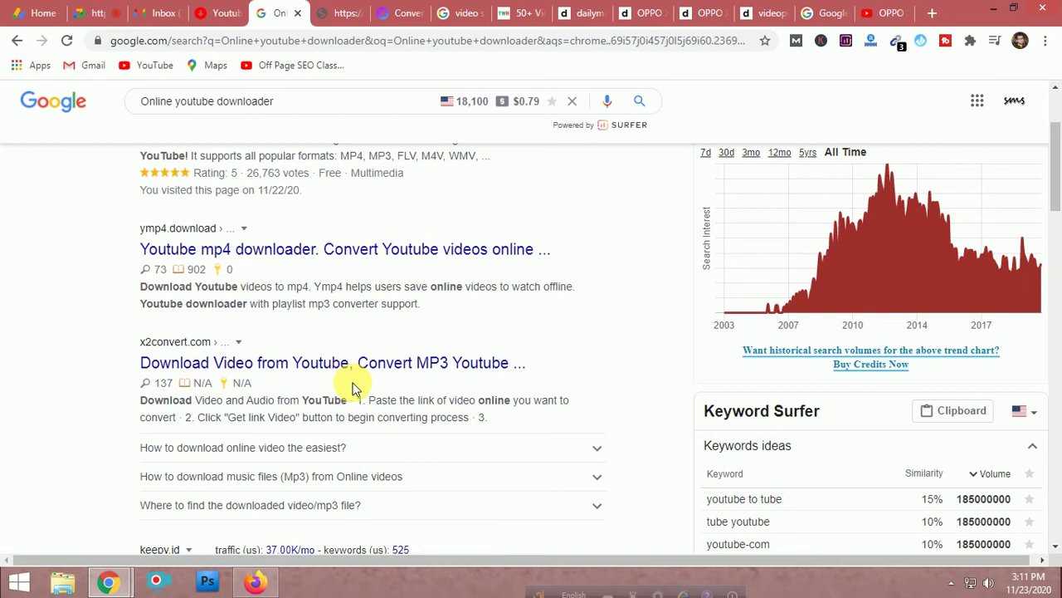
pyautogui.scroll(1, 352, 388)
pyautogui.scroll(1, 355, 389)
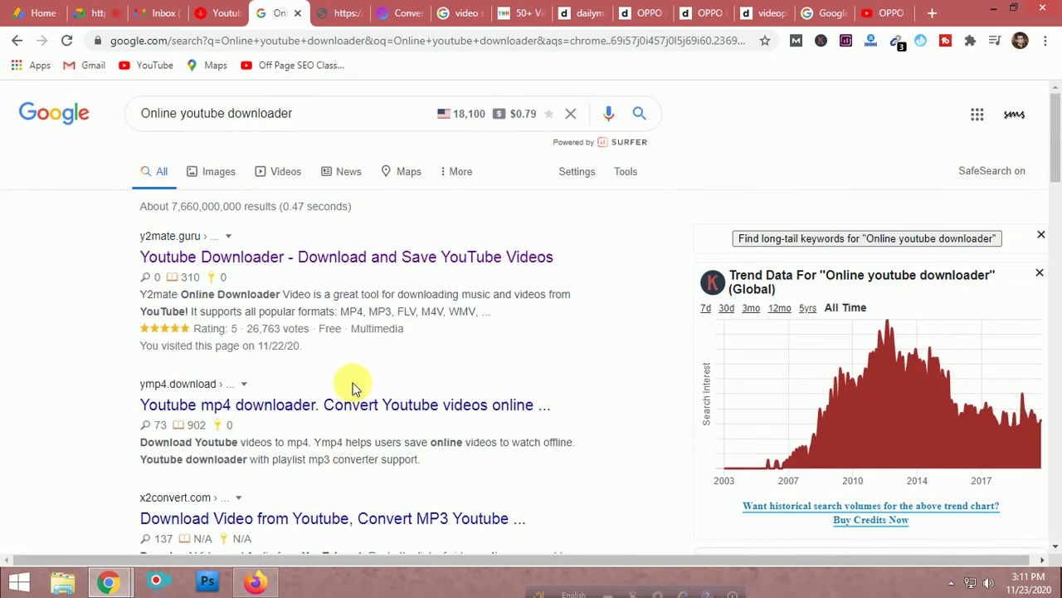
pyautogui.scroll(-2, 353, 388)
pyautogui.middleClick(317, 247)
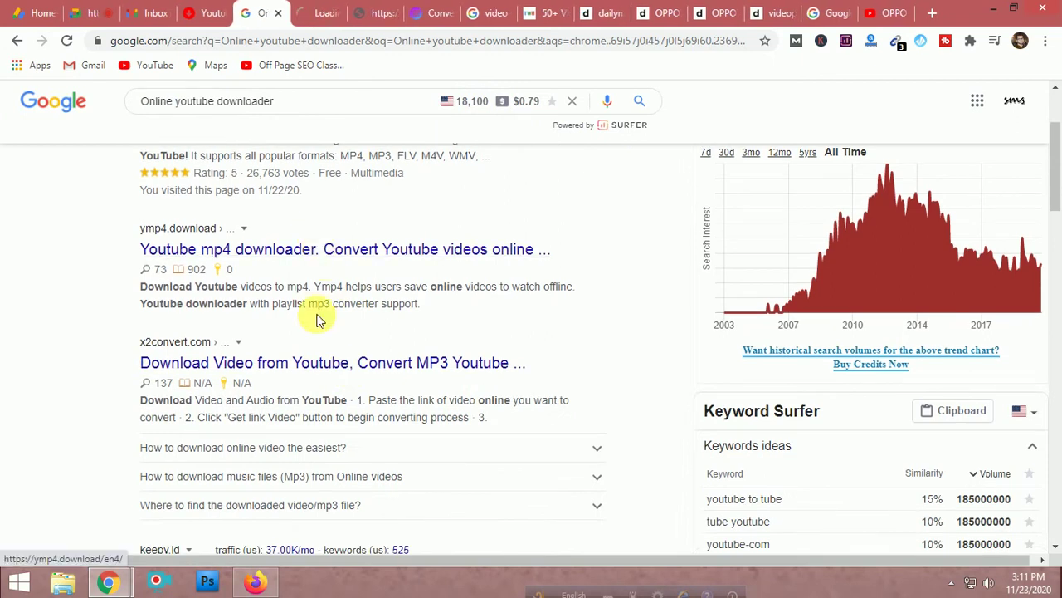
pyautogui.middleClick(316, 365)
pyautogui.click(292, 14)
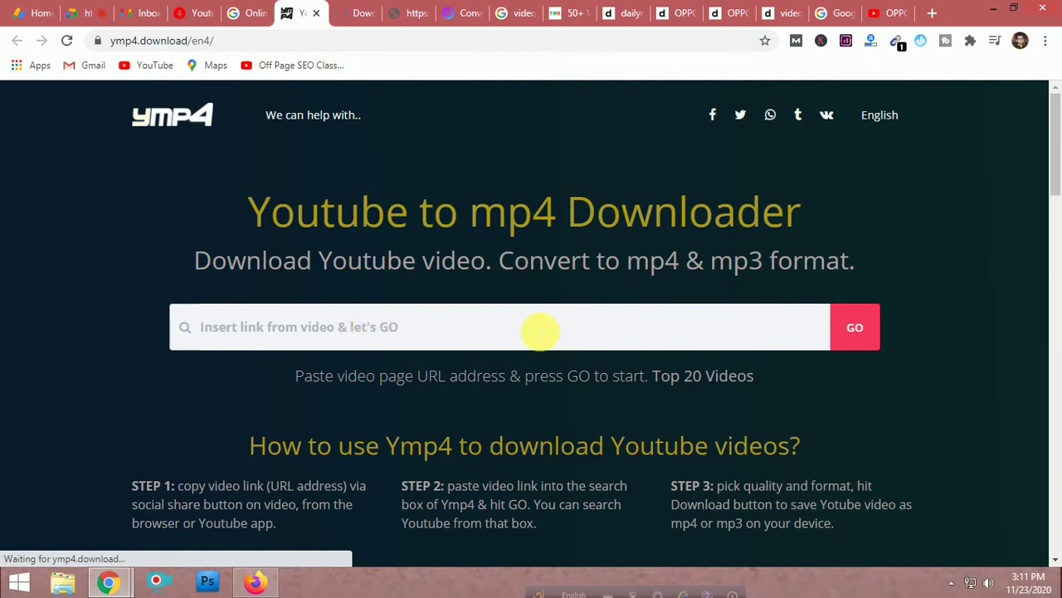
pyautogui.click(357, 11)
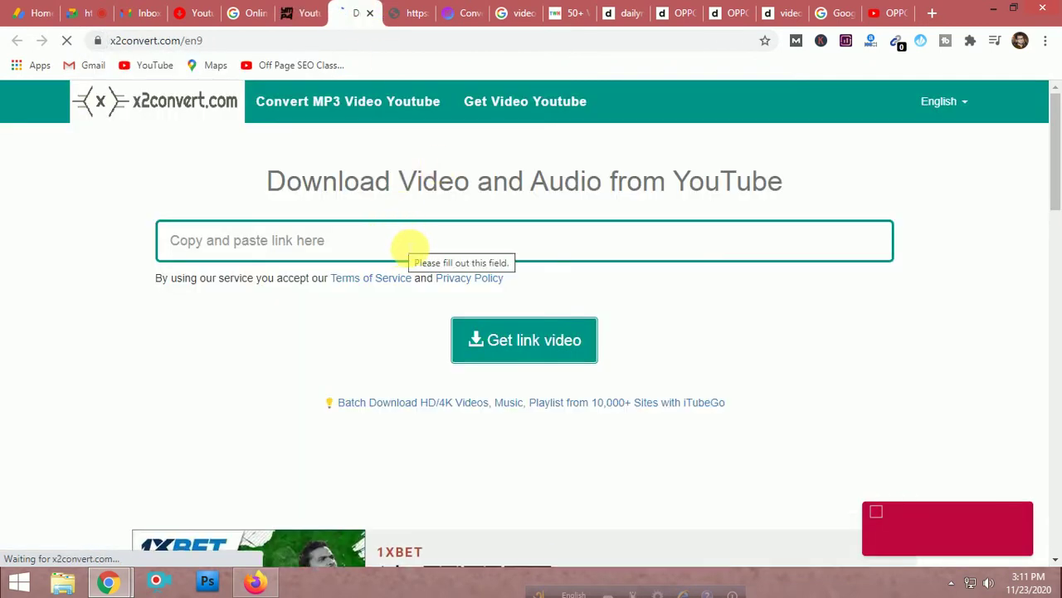
# - Close the googlevideo playback and ConvertMySearch tabs and return to the x2convert page
pyautogui.click(406, 14)
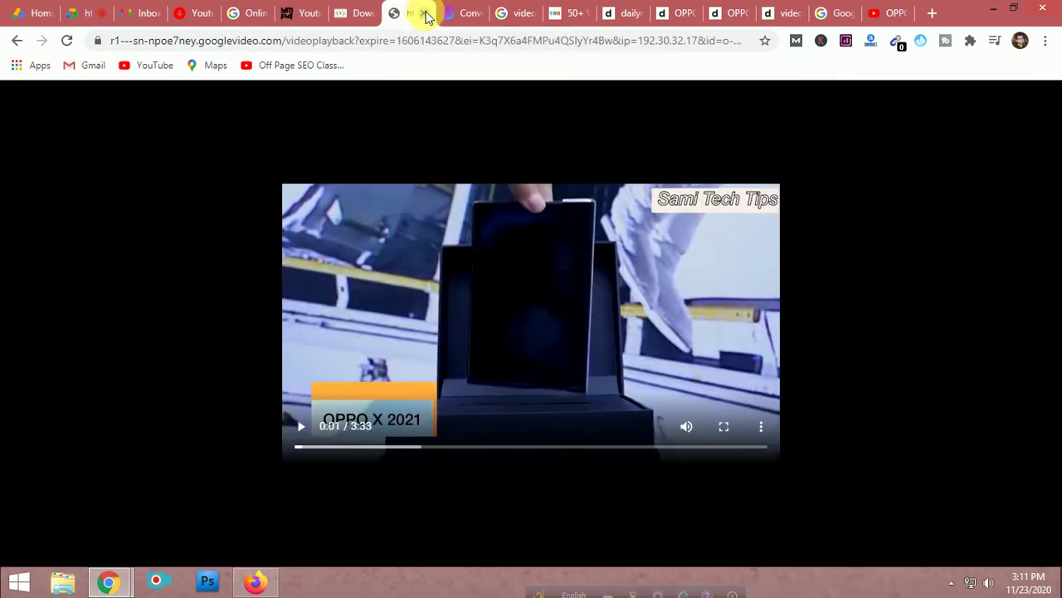
pyautogui.click(423, 14)
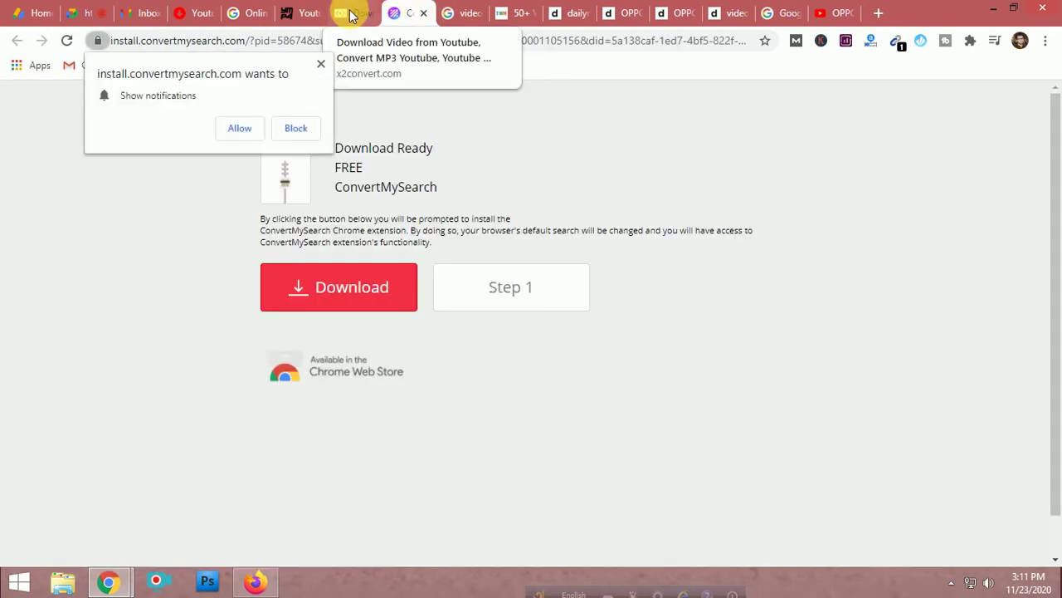
pyautogui.click(423, 14)
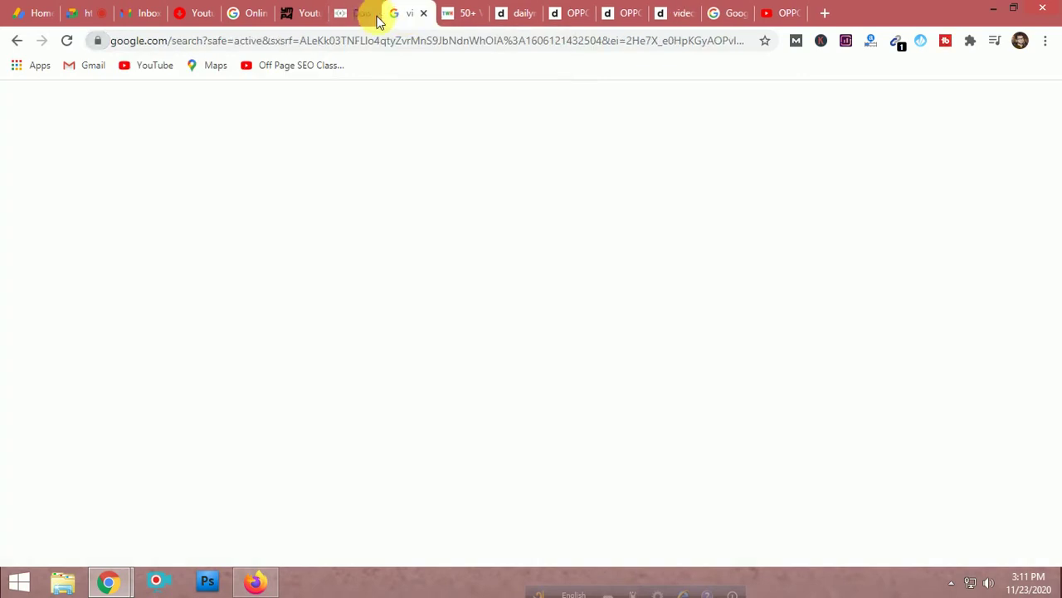
pyautogui.click(356, 12)
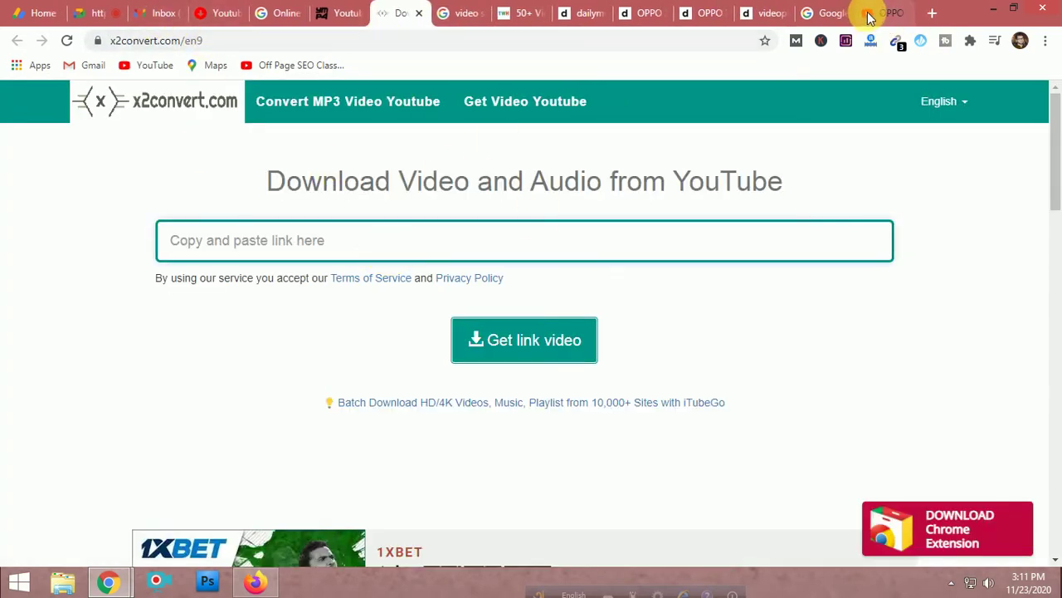
# - Copy the web address of the OPPO X 2021 Rollable Phone Review video on YouTube
pyautogui.click(869, 16)
pyautogui.click(331, 40)
pyautogui.hotkey('ctrl', 'c')
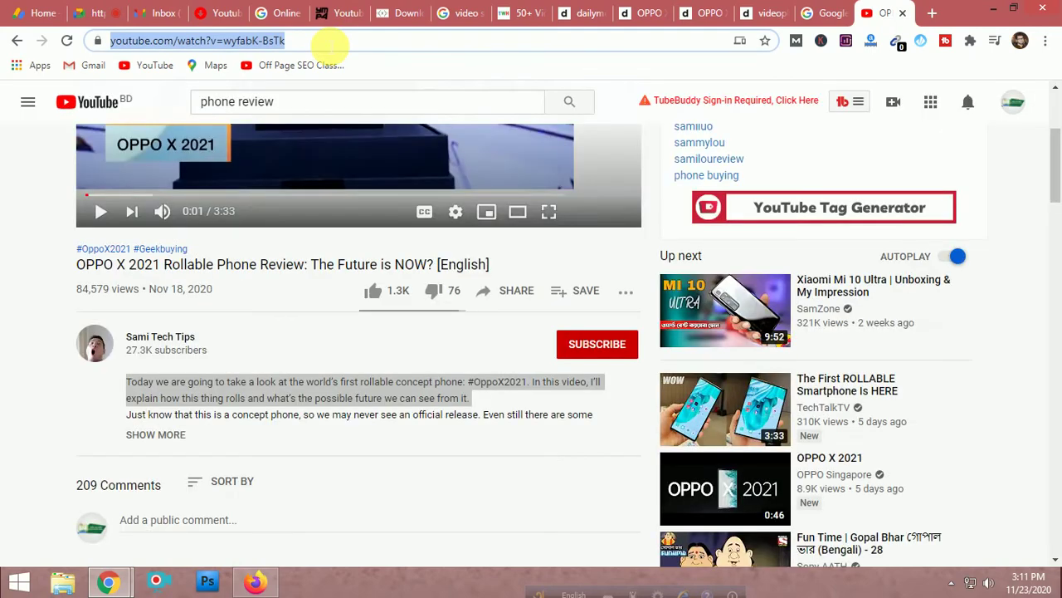
# - Go to the ymp4 downloader's link field and close the advertising tab it opens
pyautogui.click(337, 13)
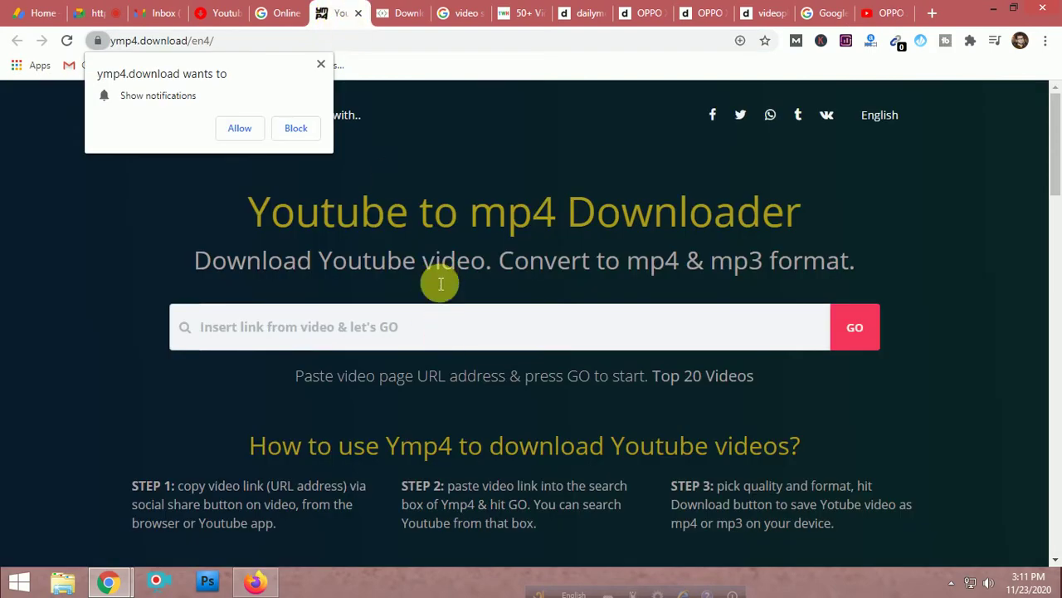
pyautogui.click(437, 324)
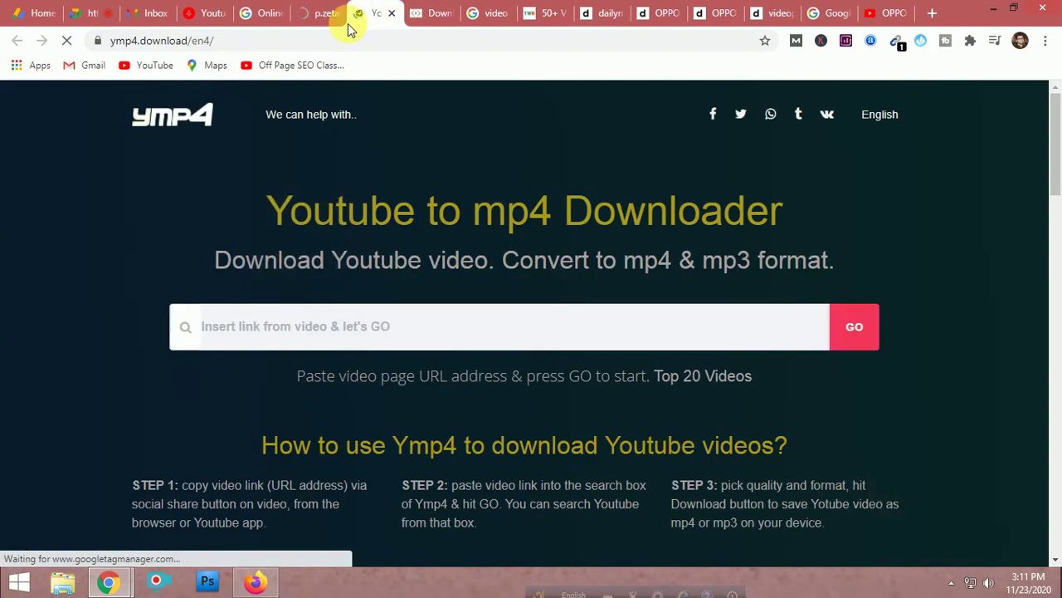
pyautogui.click(317, 16)
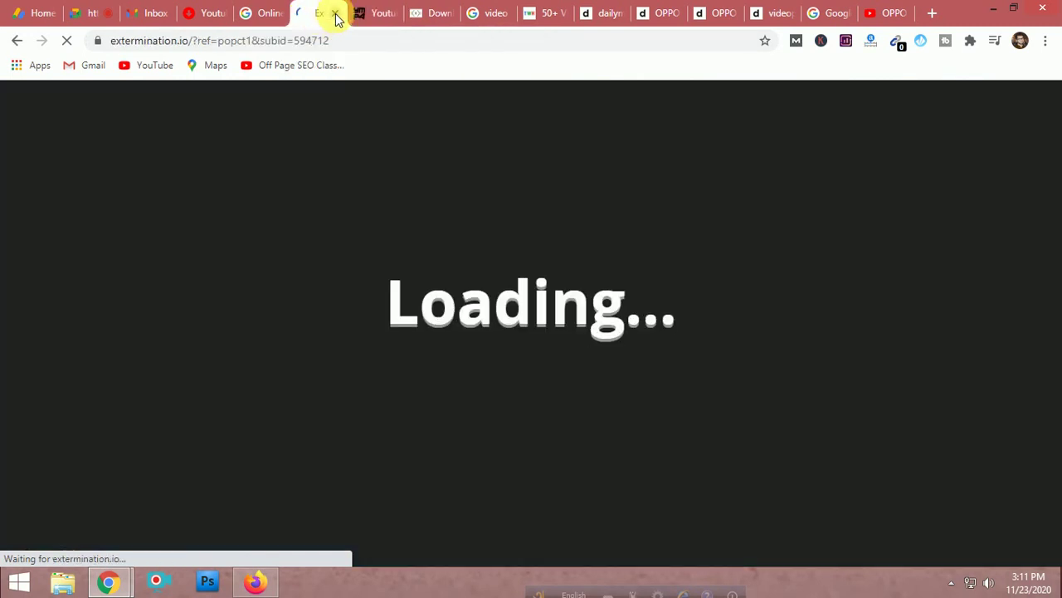
pyautogui.click(336, 16)
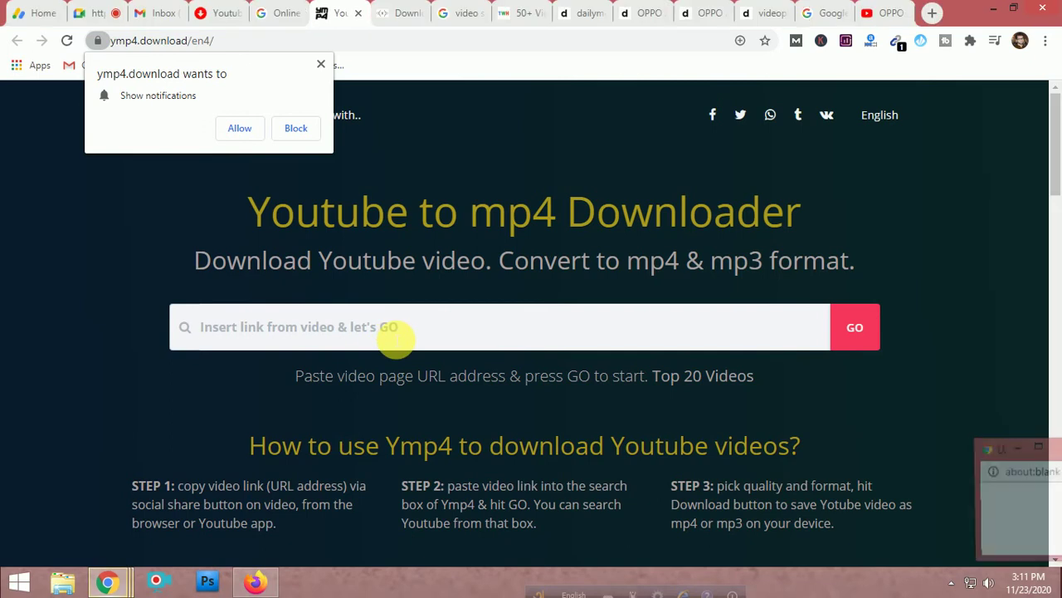
# - Block ymp4.download notifications and submit the copied YouTube link to the downloader
pyautogui.click(297, 128)
pyautogui.click(367, 332)
pyautogui.hotkey('ctrl', 'v')
pyautogui.click(858, 329)
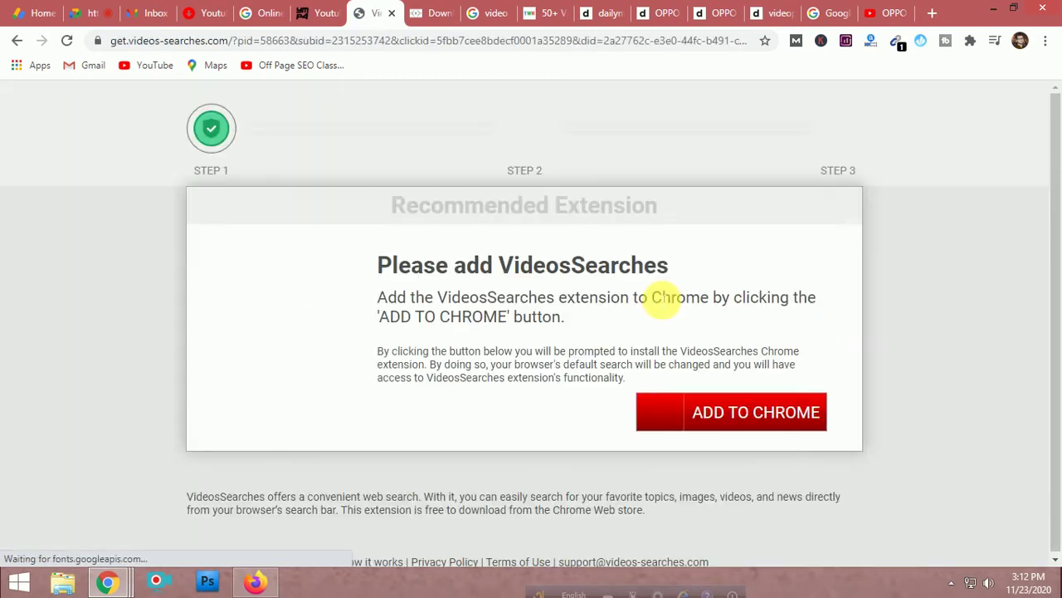
# - Download the OPPO X 2021 video from ymp4 and look through the other offered video and audio qualities
pyautogui.click(317, 15)
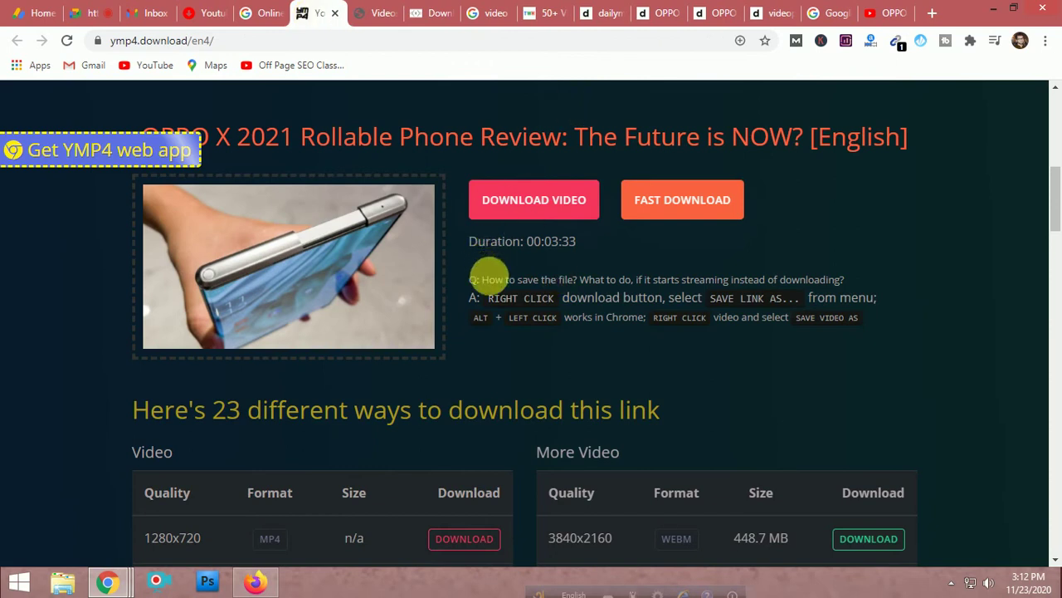
pyautogui.click(531, 208)
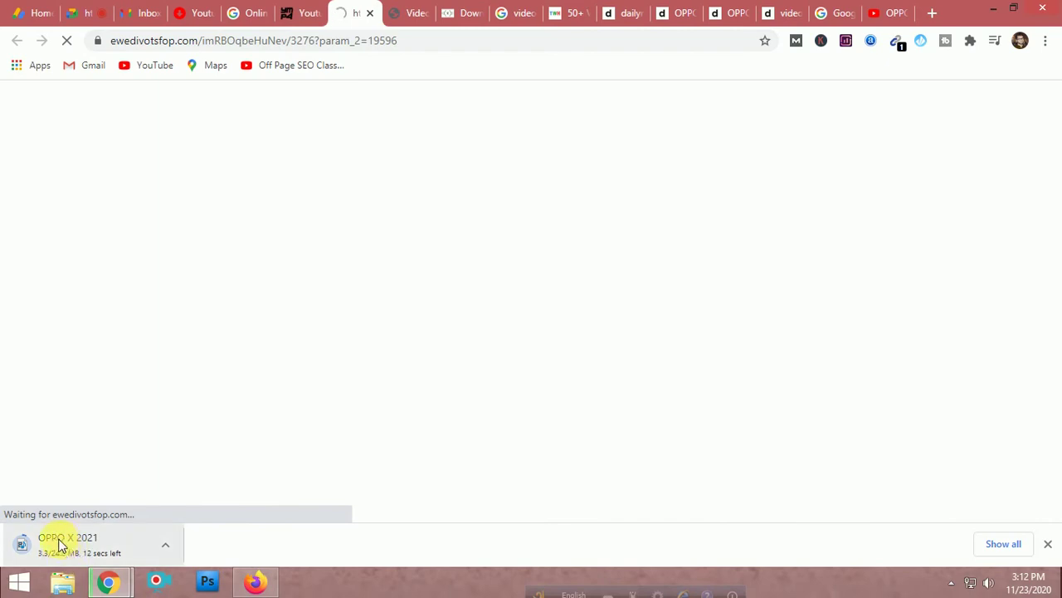
pyautogui.click(300, 13)
pyautogui.scroll(-2, 432, 315)
pyautogui.scroll(-3, 459, 344)
pyautogui.scroll(4, 467, 339)
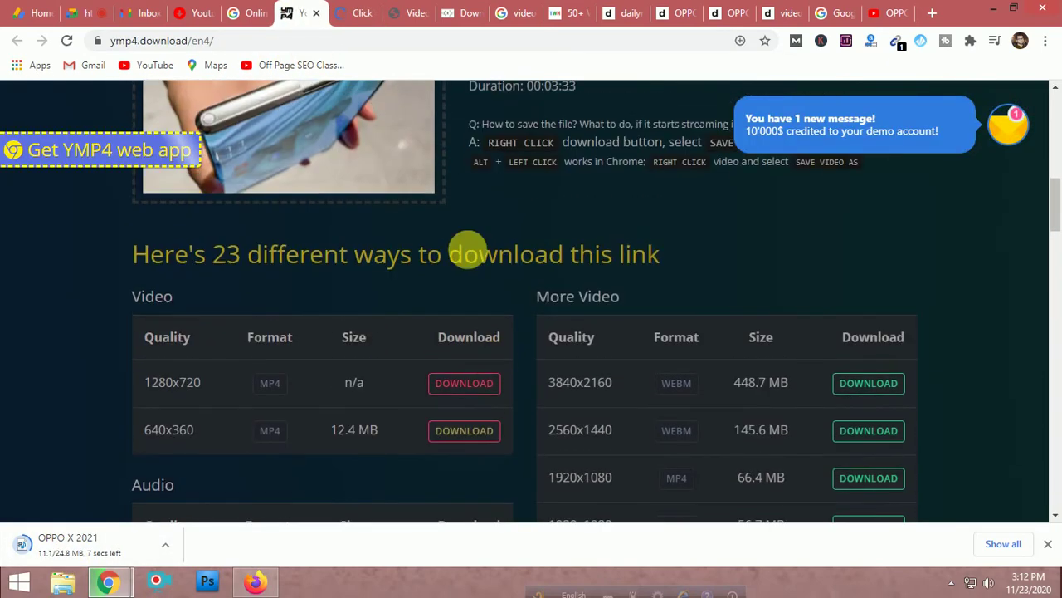
pyautogui.scroll(-1, 446, 410)
pyautogui.scroll(-3, 457, 415)
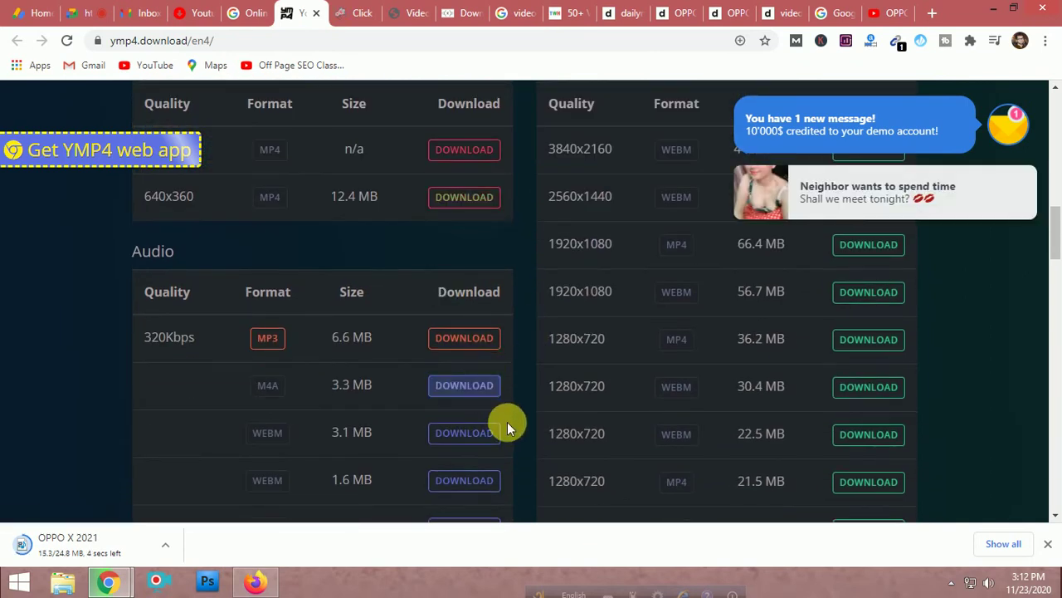
# - Close the abcnewspro.com and VideosSearches advertising tabs
pyautogui.click(341, 10)
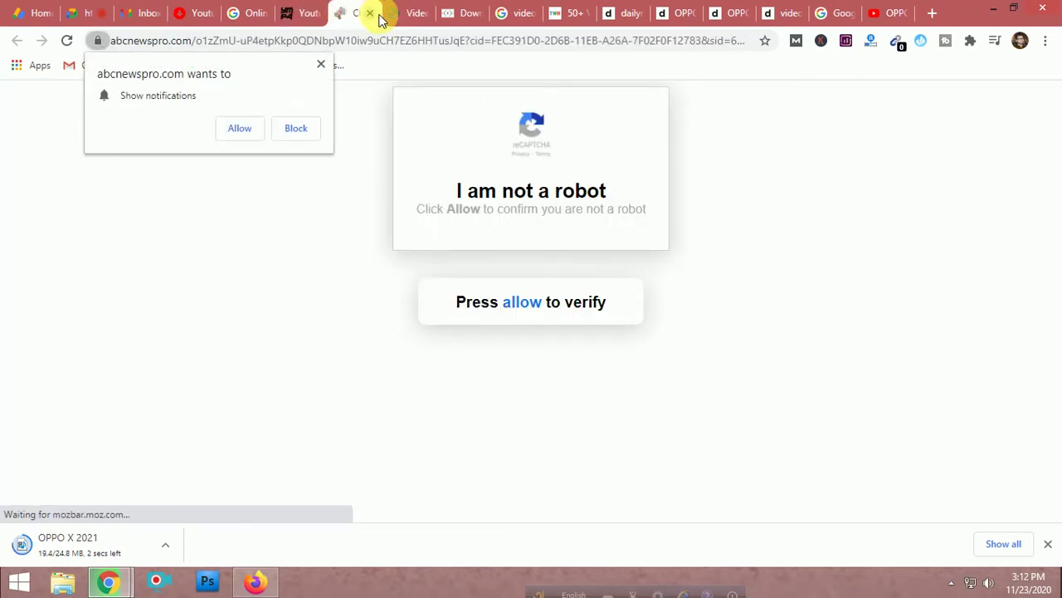
pyautogui.click(370, 13)
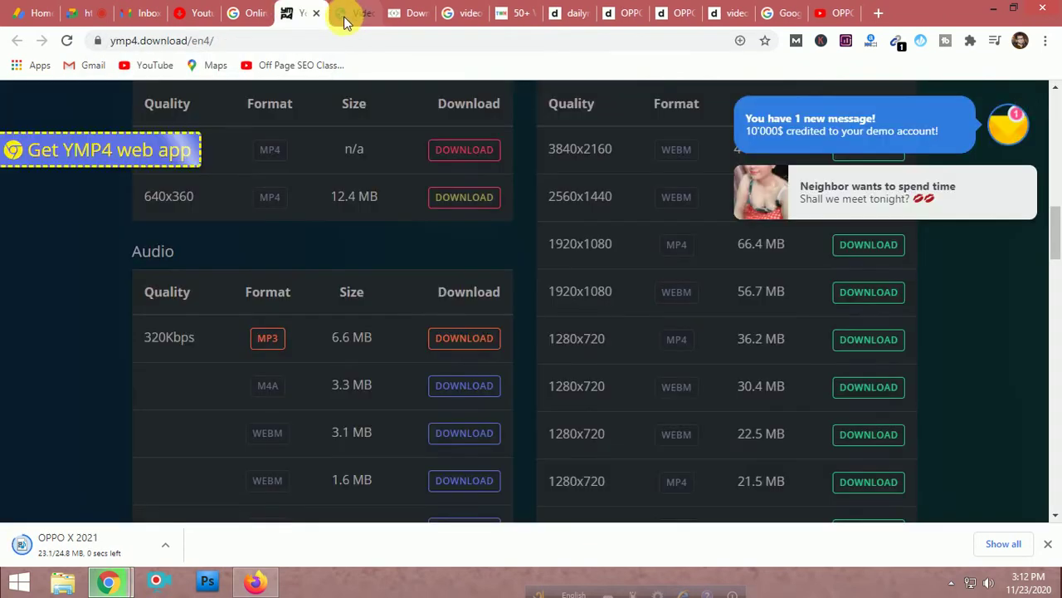
pyautogui.click(358, 17)
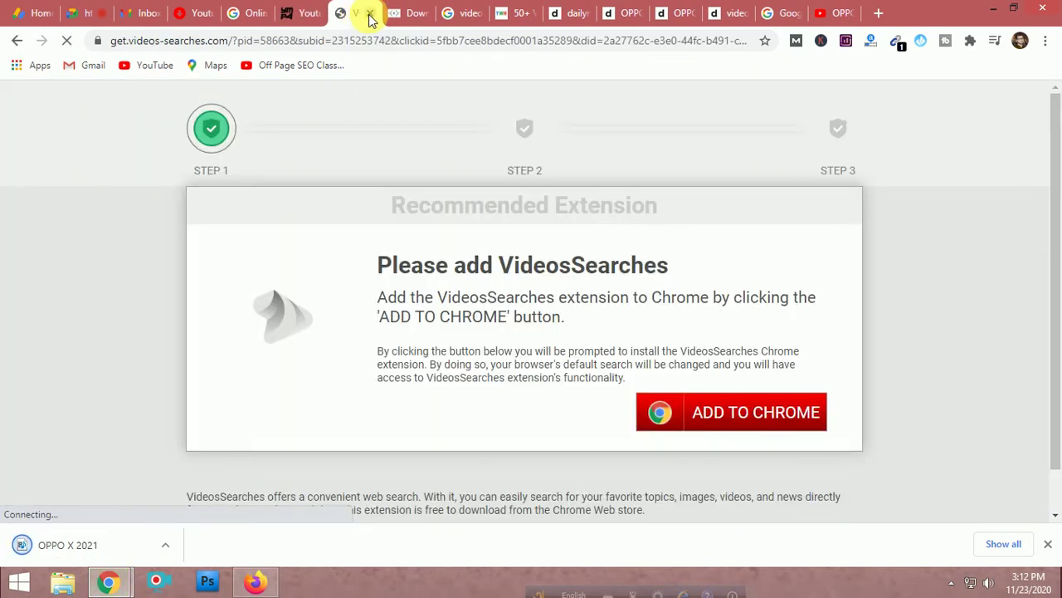
pyautogui.click(369, 16)
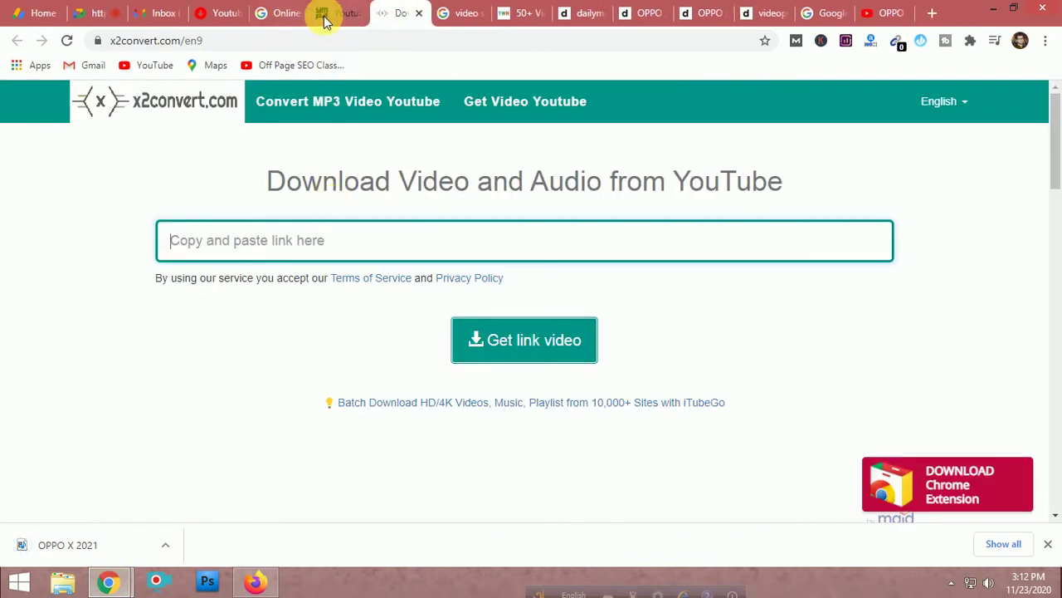
# - Examine the quality, format and size of the video and audio download options on the ymp4 page
pyautogui.click(330, 15)
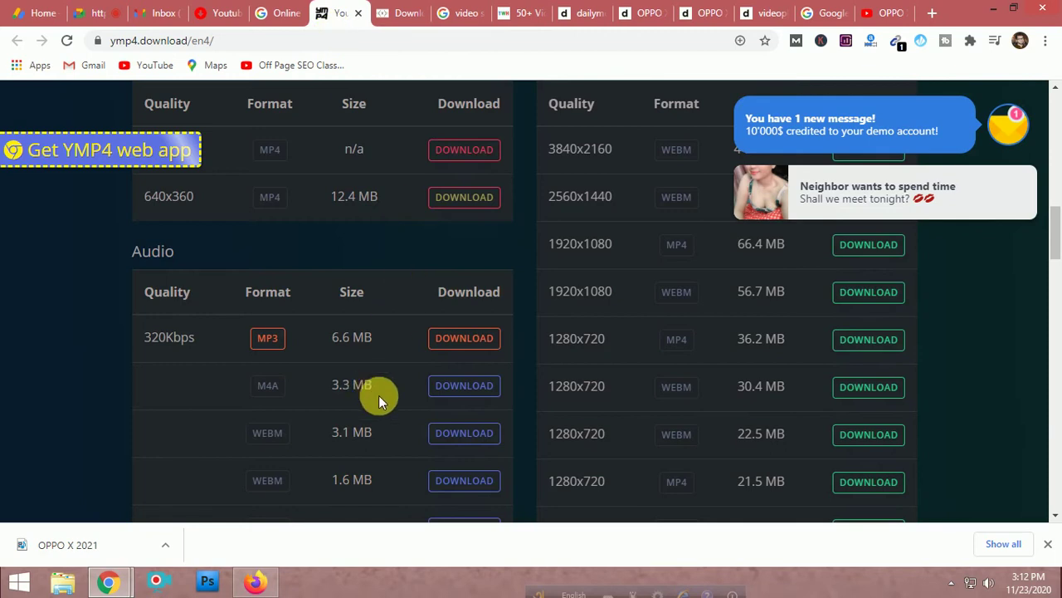
pyautogui.scroll(2, 379, 395)
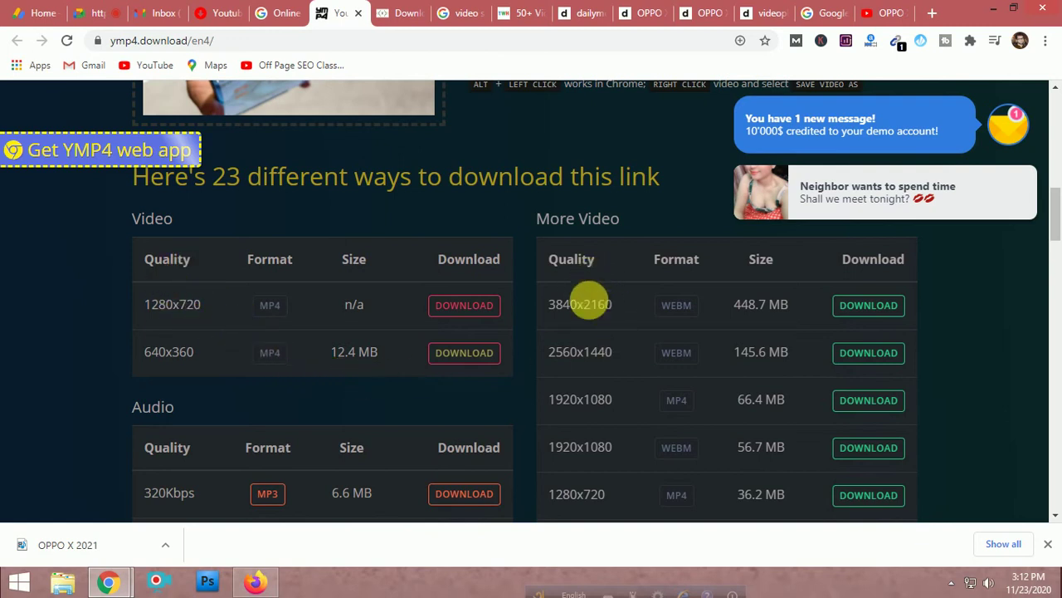
pyautogui.scroll(-2, 760, 376)
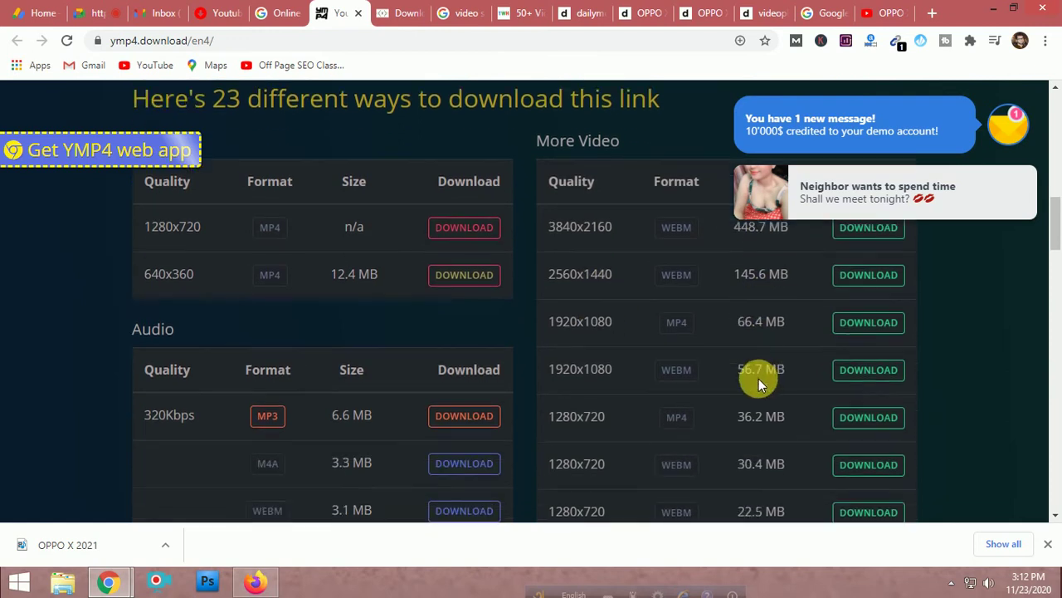
pyautogui.scroll(4, 753, 444)
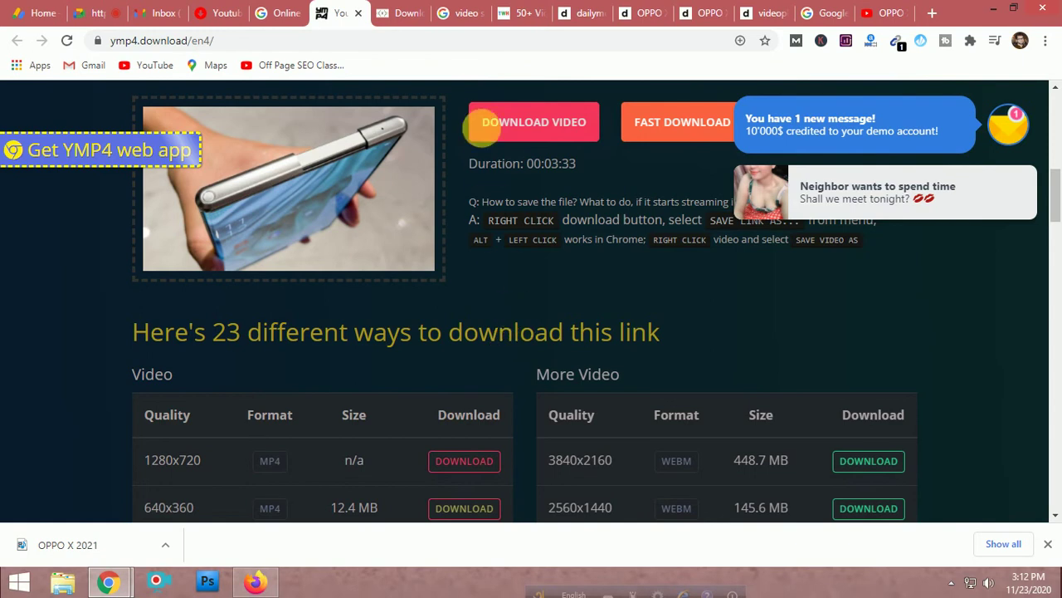
# - Close the ymp4 and x2convert tabs and the downloads bar, and return to the OPPO X 2021 video page on Dailymotion
pyautogui.click(358, 13)
pyautogui.click(359, 14)
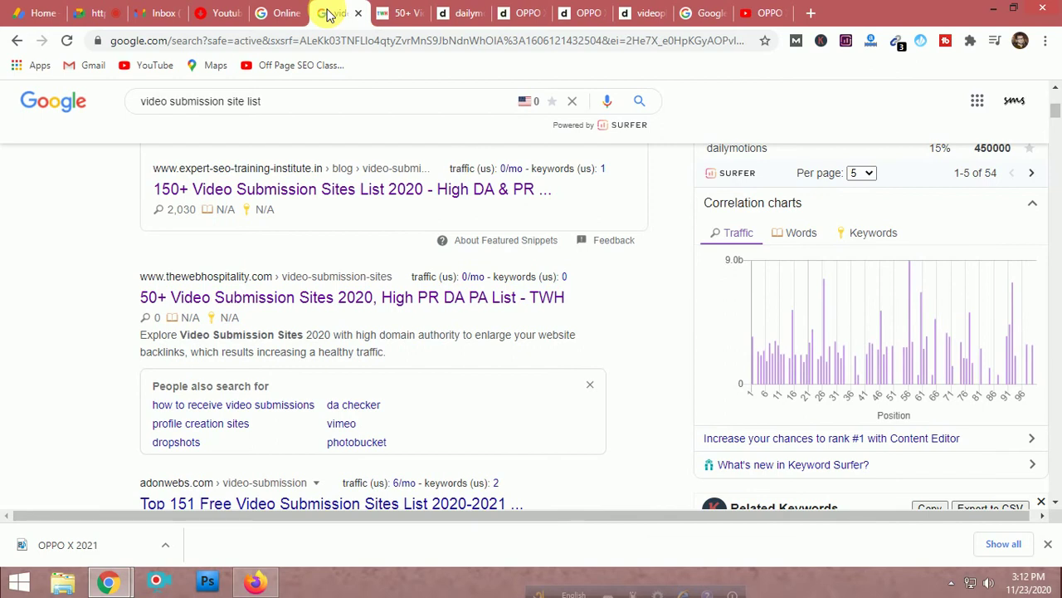
pyautogui.click(1048, 544)
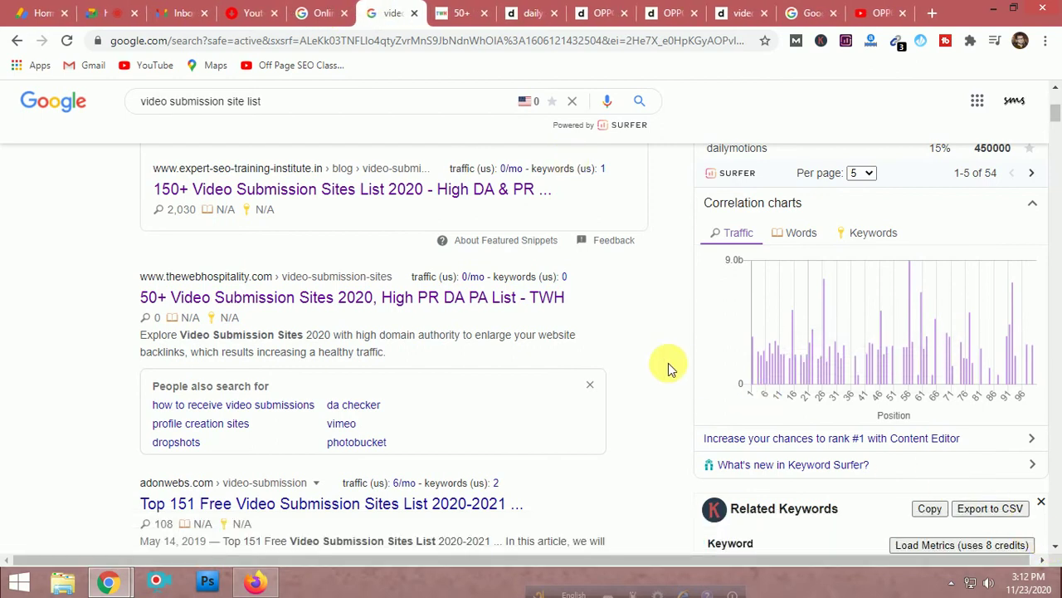
pyautogui.click(676, 13)
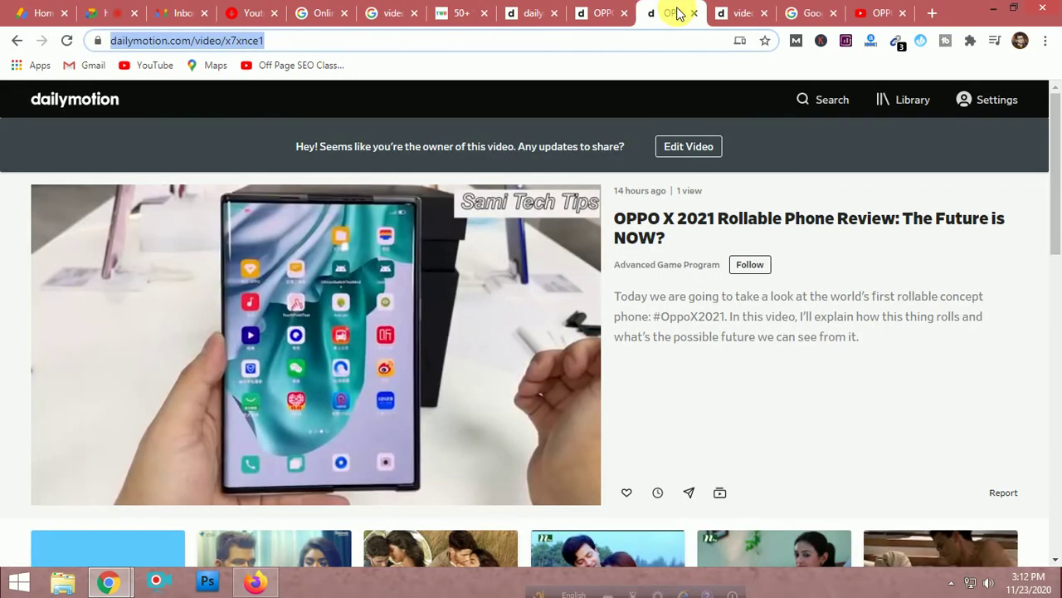
pyautogui.click(696, 14)
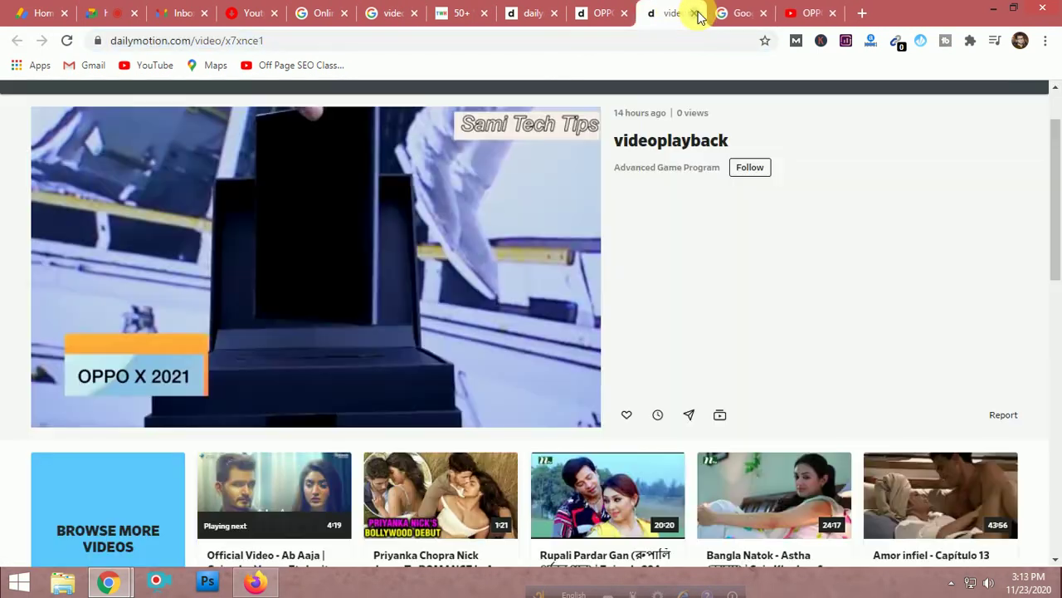
pyautogui.click(435, 18)
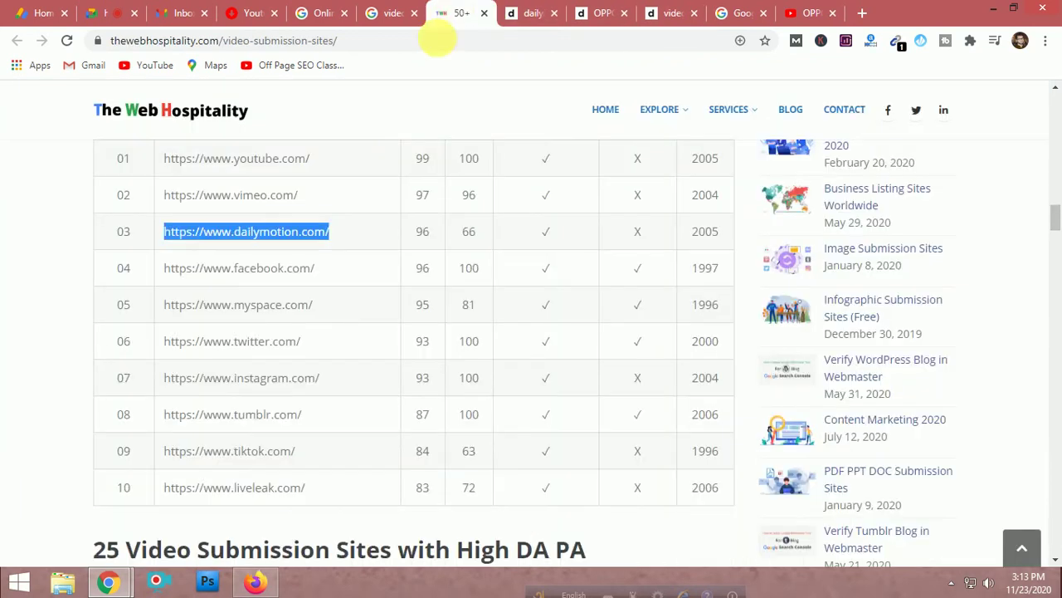
pyautogui.tripleClick(249, 203)
pyautogui.hotkey('ctrl', 'c')
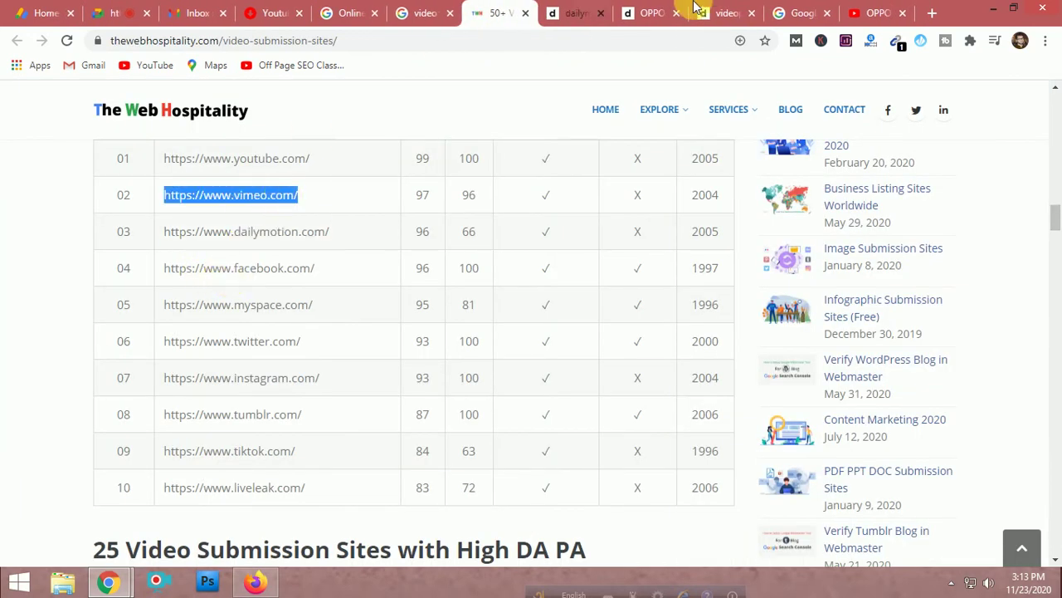
pyautogui.click(722, 13)
pyautogui.click(542, 48)
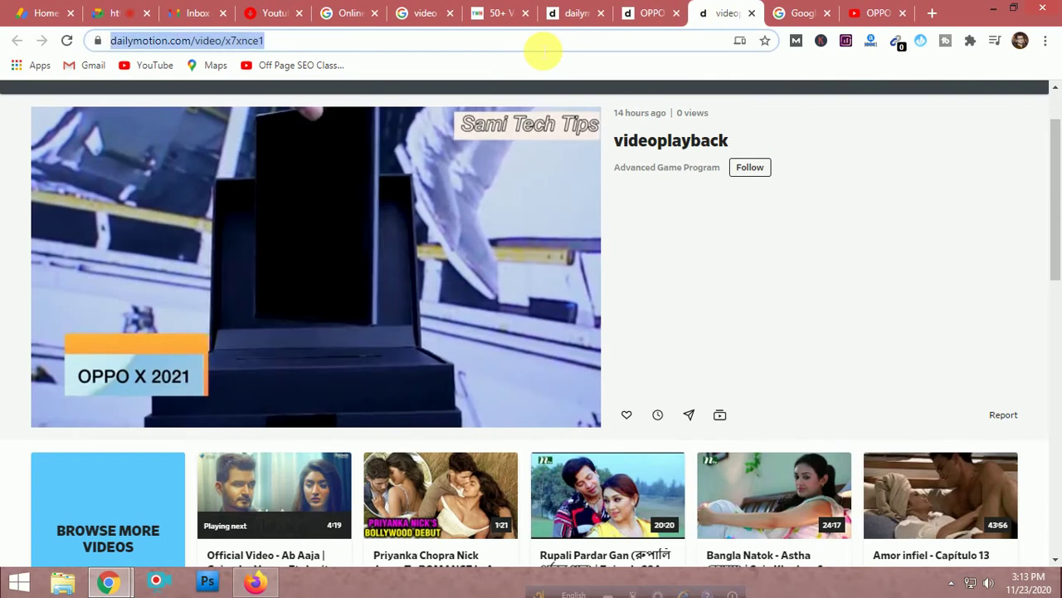
pyautogui.hotkey('ctrl', 'v')
pyautogui.press('Return')
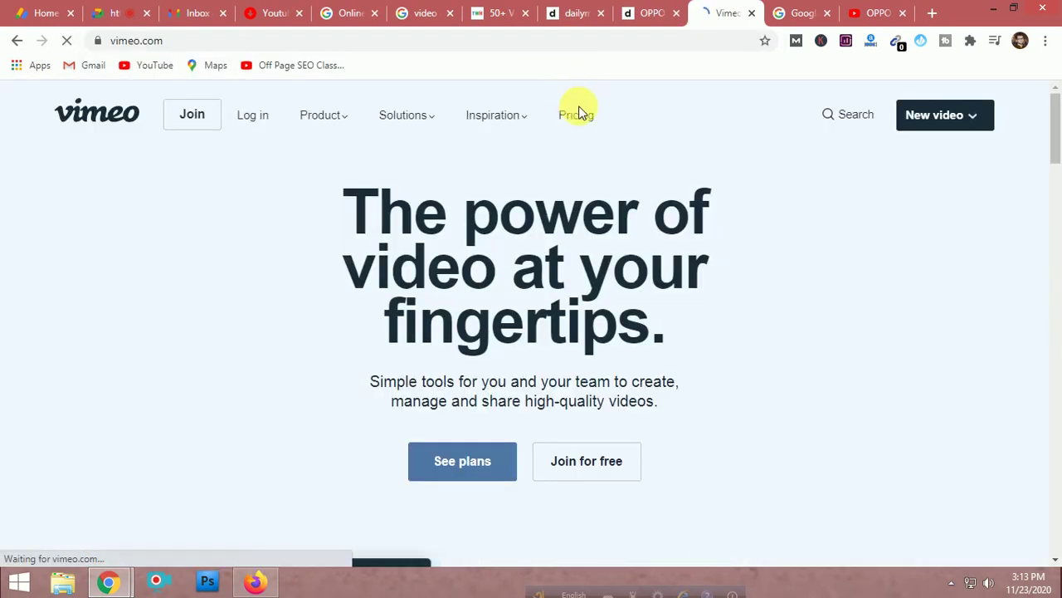
# - Join Vimeo for free by signing up with the Advanced Game Program Google account
pyautogui.scroll(-4, 815, 374)
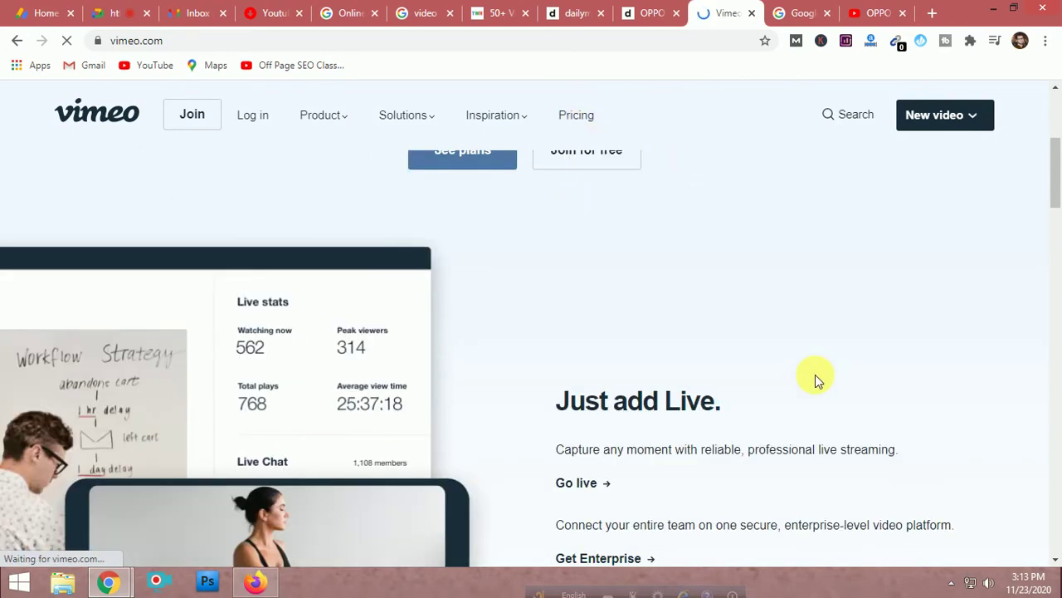
pyautogui.scroll(2, 815, 374)
pyautogui.click(579, 305)
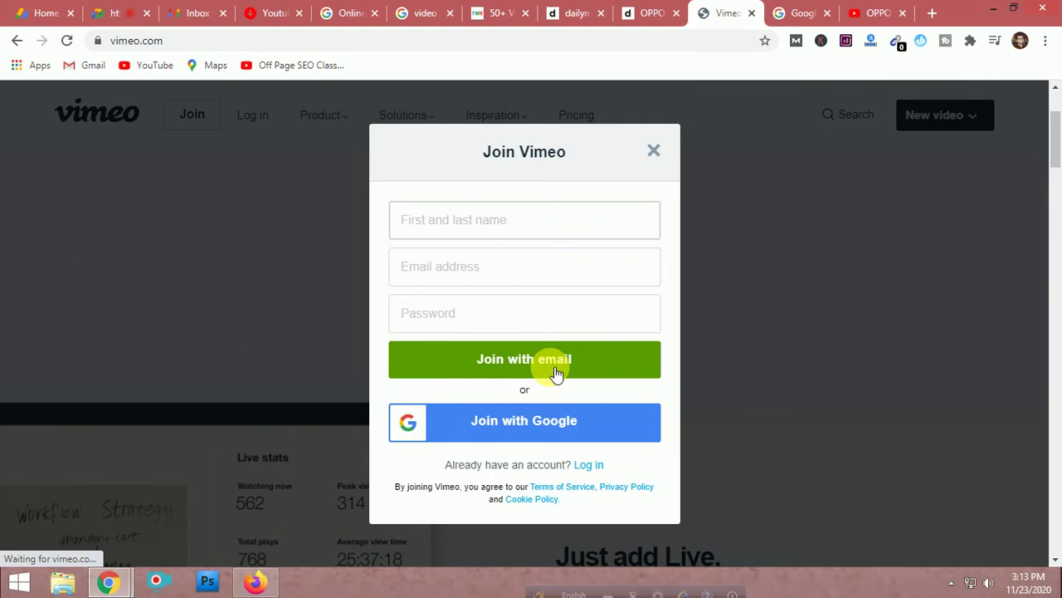
pyautogui.click(537, 425)
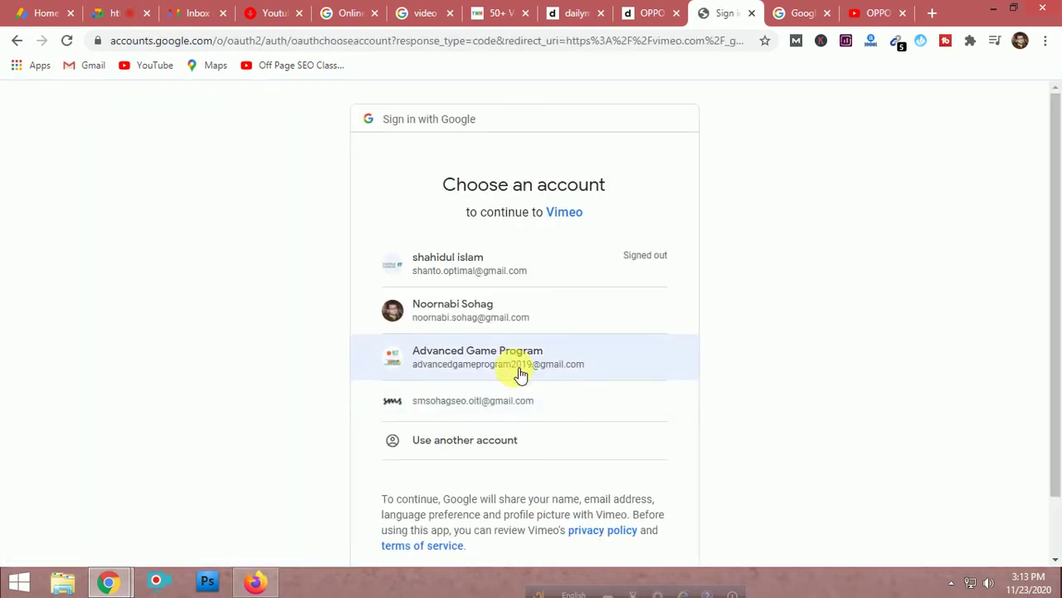
pyautogui.click(515, 373)
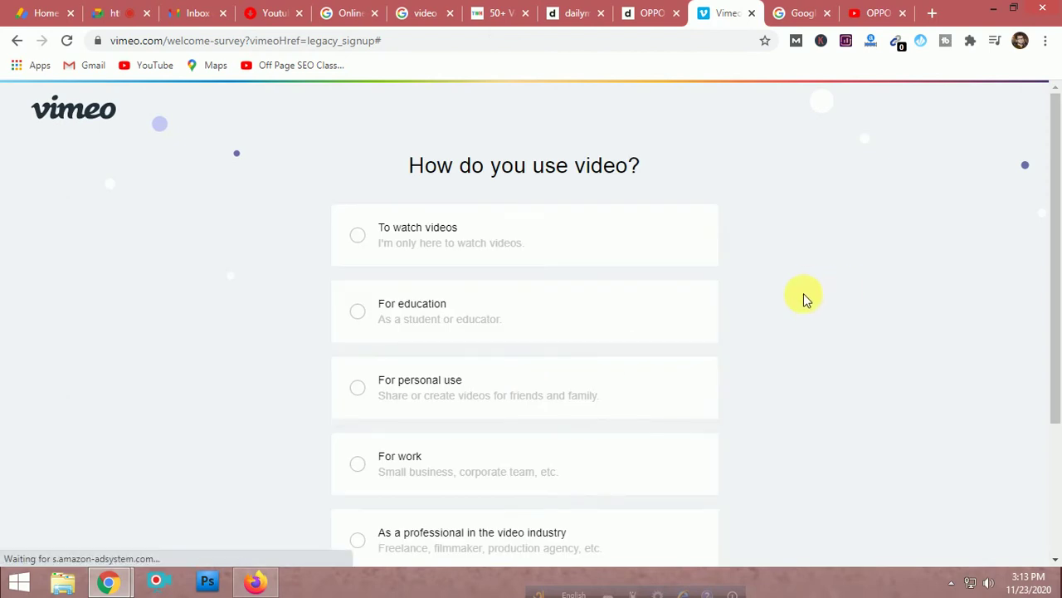
# - Skip Vimeo's welcome survey about how video is used
pyautogui.scroll(-1, 803, 307)
pyautogui.scroll(-1, 803, 311)
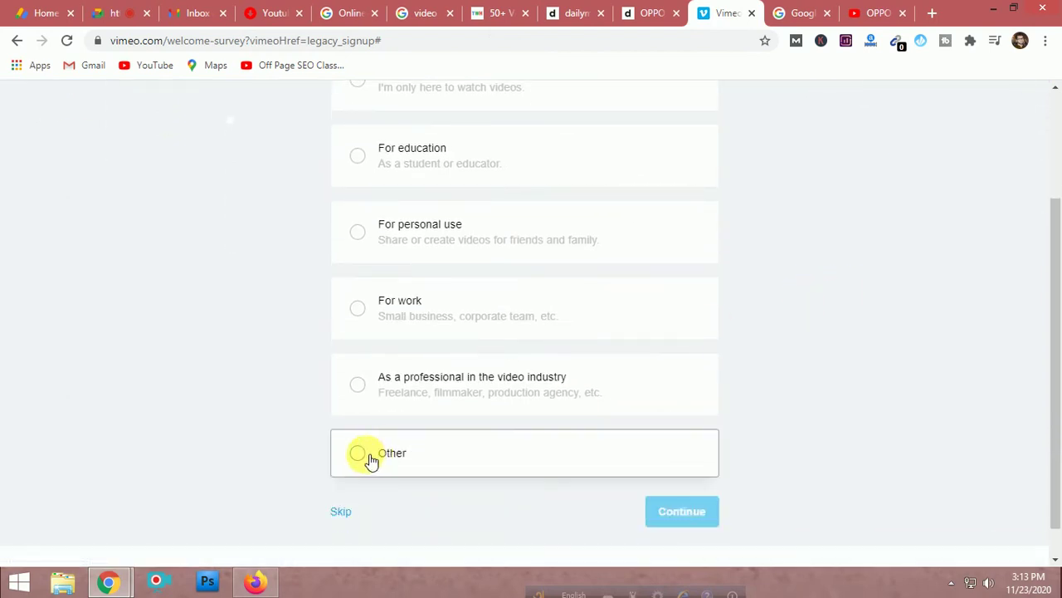
pyautogui.click(346, 512)
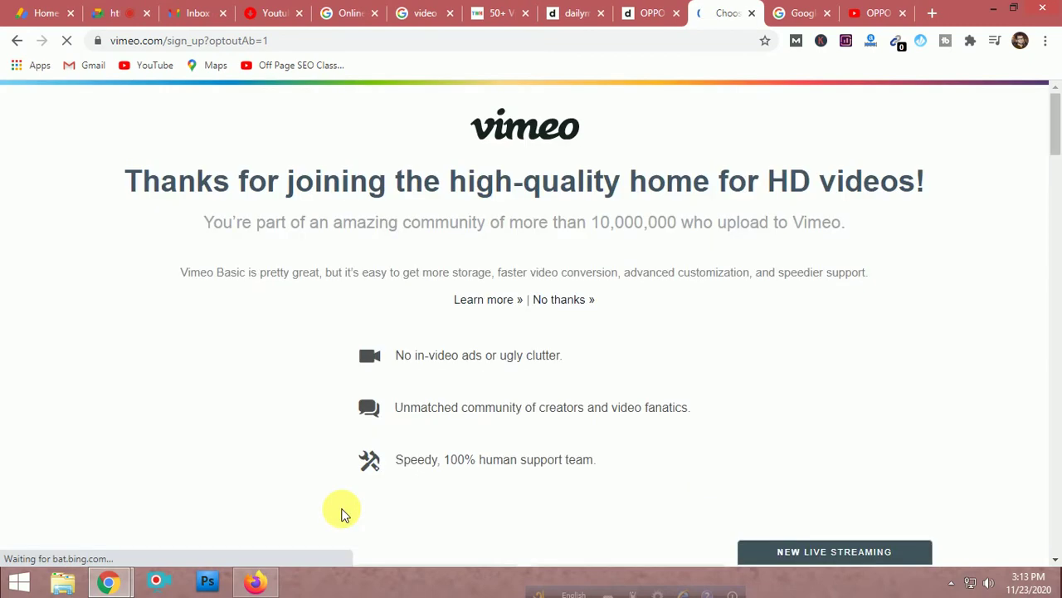
# - Decline the paid Vimeo membership plans and dismiss the Make yourself at home prompt
pyautogui.scroll(-1, 572, 425)
pyautogui.scroll(-2, 585, 426)
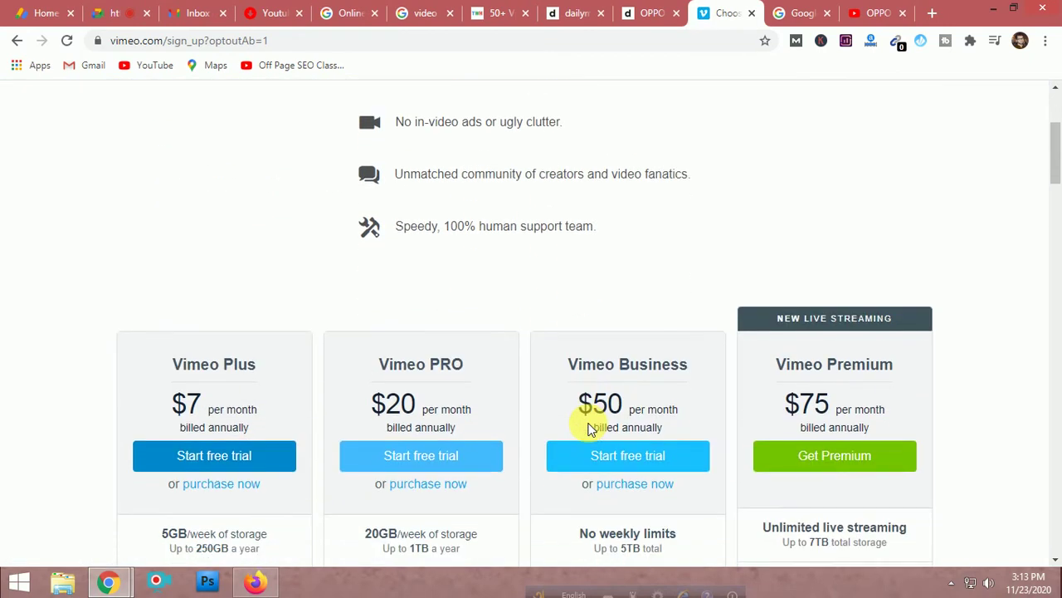
pyautogui.scroll(3, 595, 429)
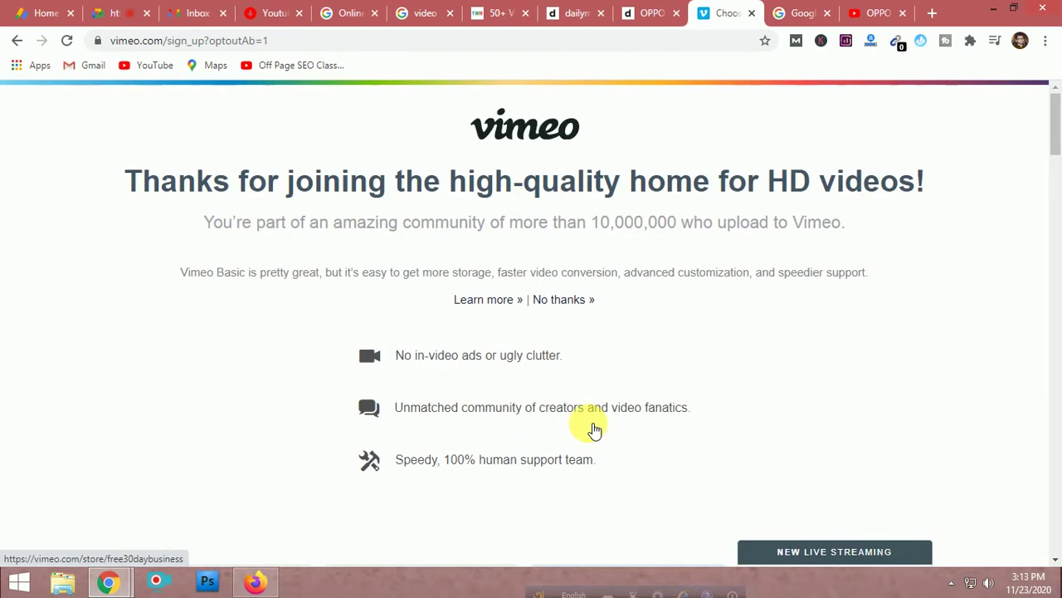
pyautogui.scroll(-8, 587, 428)
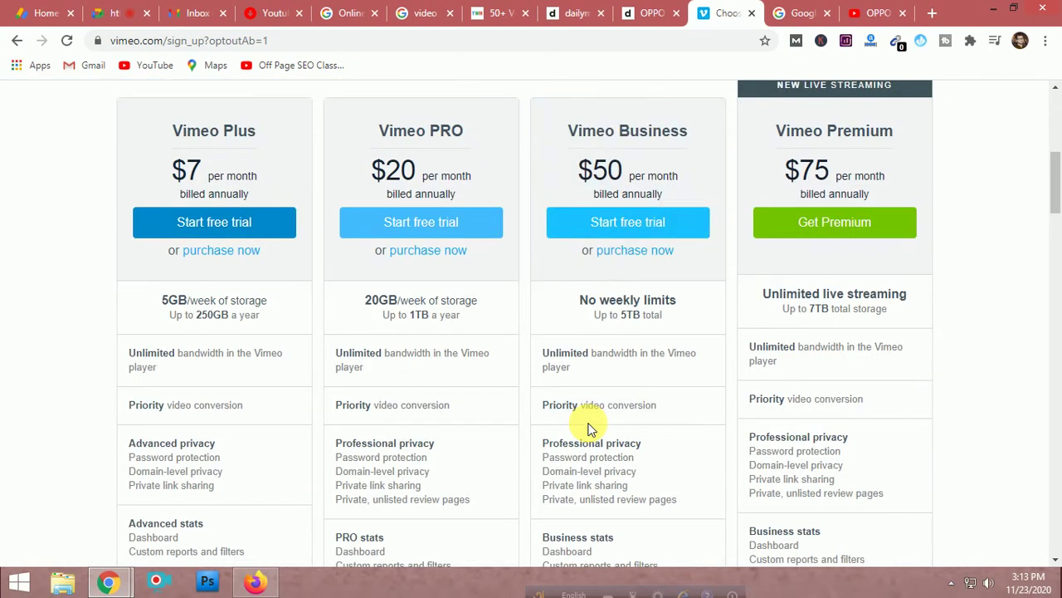
pyautogui.scroll(-1, 591, 428)
pyautogui.scroll(3, 591, 427)
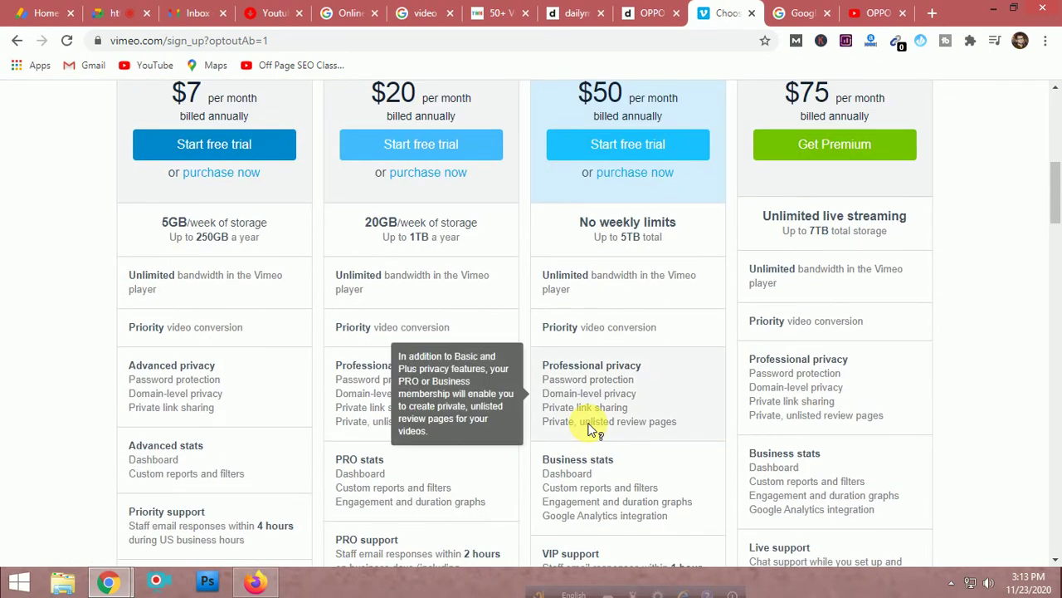
pyautogui.scroll(1, 591, 427)
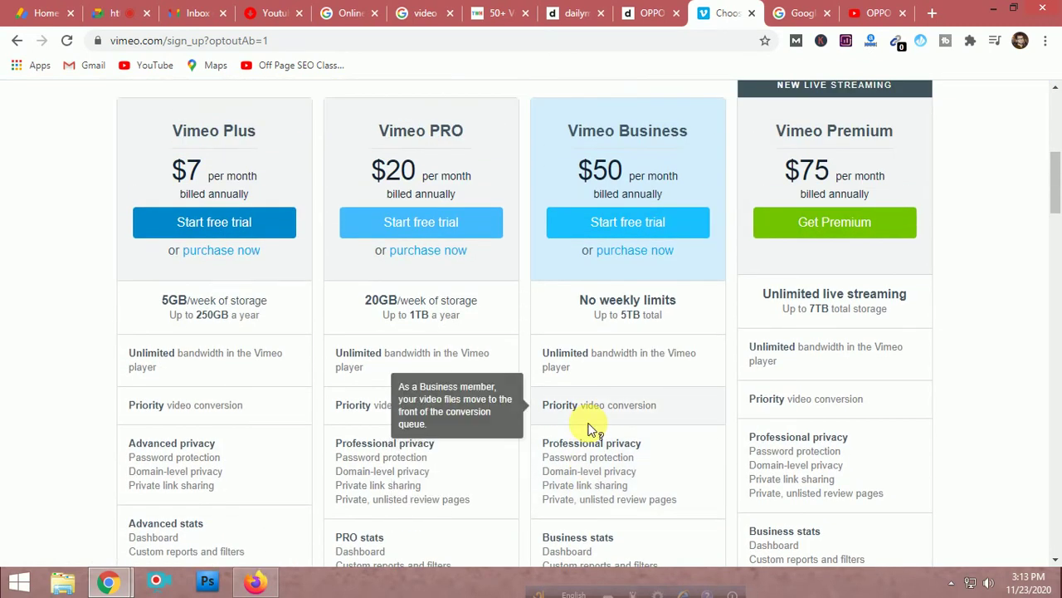
pyautogui.scroll(5, 587, 429)
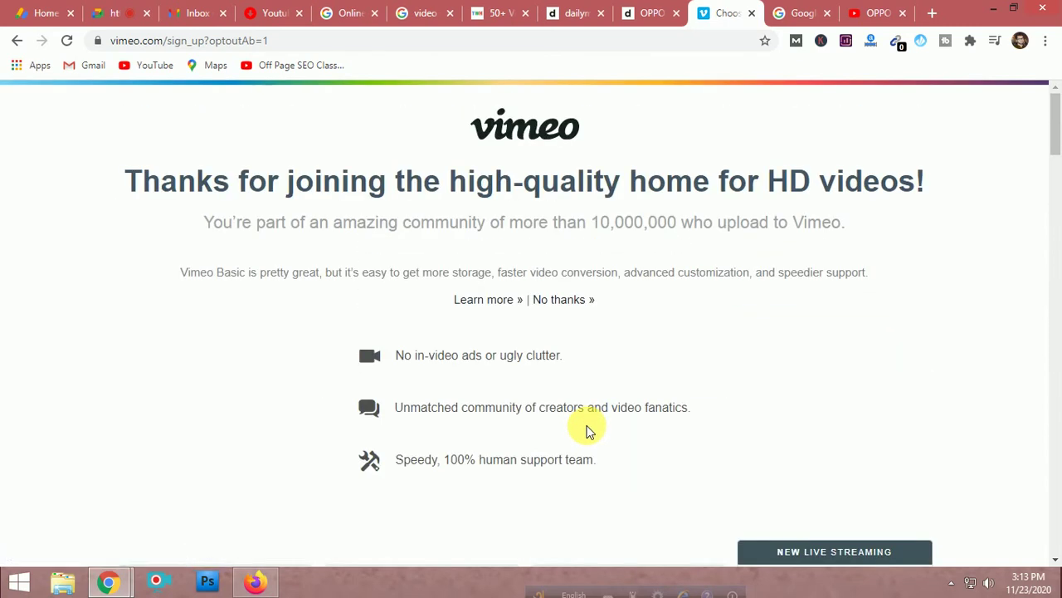
pyautogui.click(562, 304)
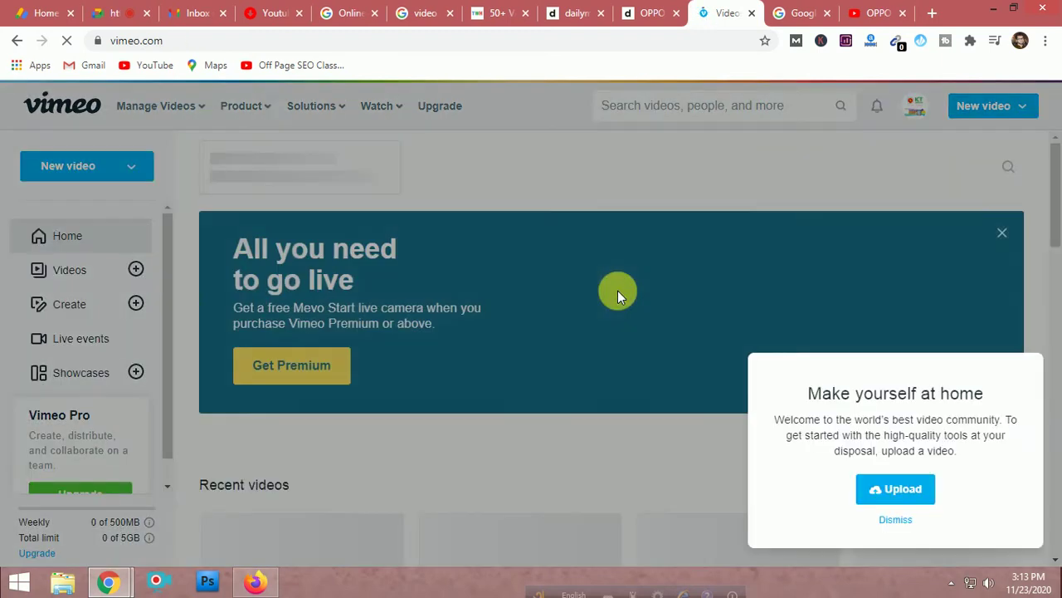
pyautogui.click(896, 521)
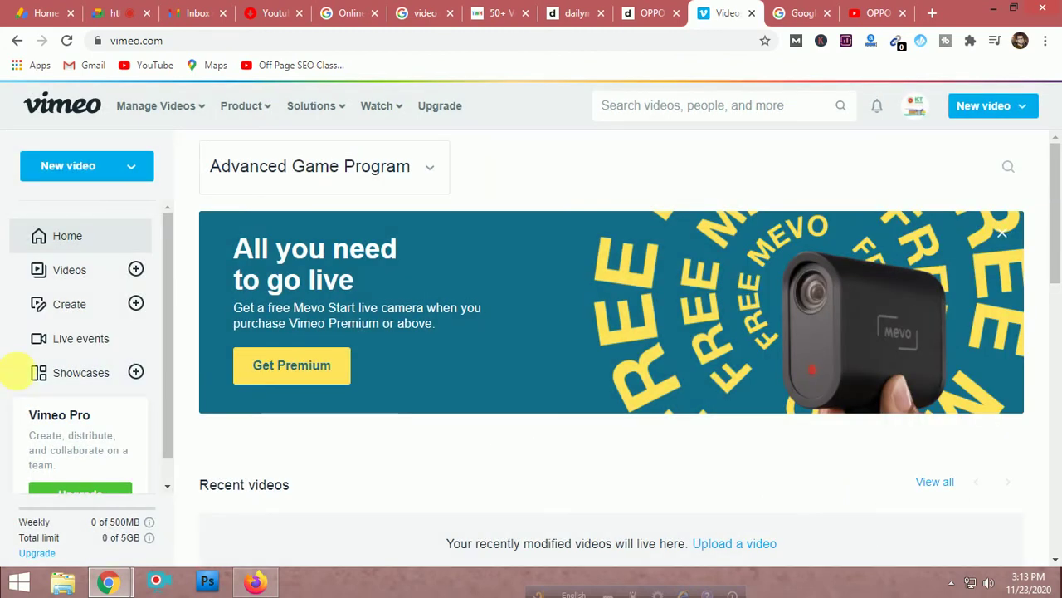
# - View the Vimeo Videos management page and the account's profile page with its location, bio, email and link options
pyautogui.click(74, 273)
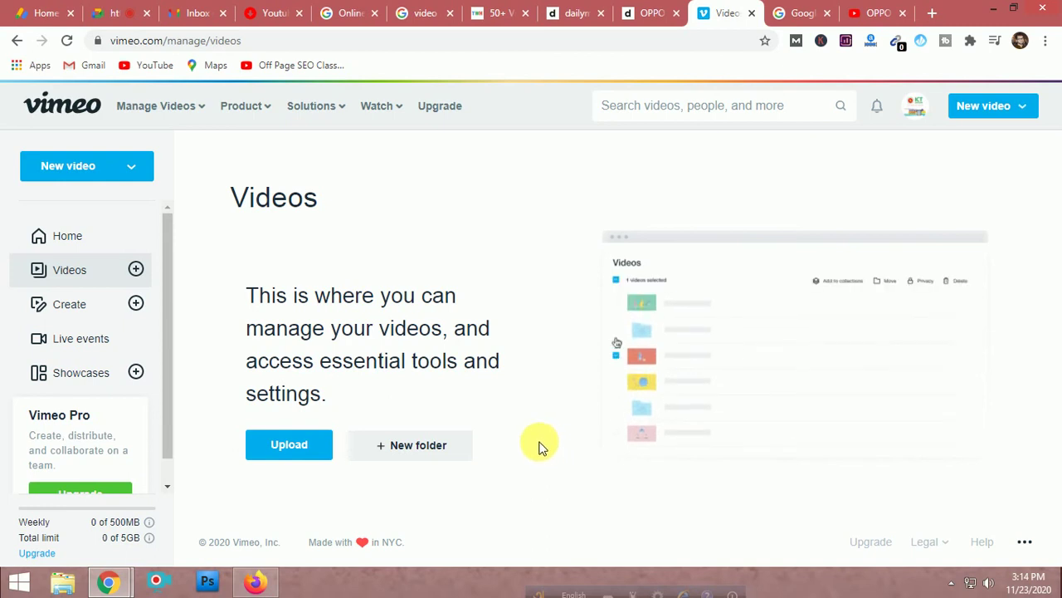
pyautogui.click(925, 112)
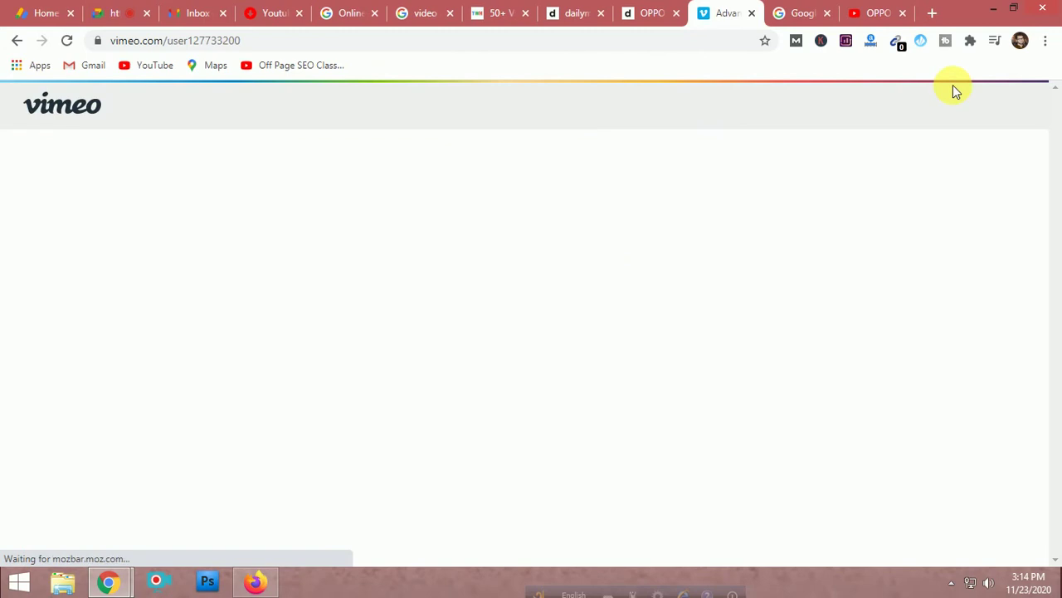
pyautogui.moveTo(953, 86)
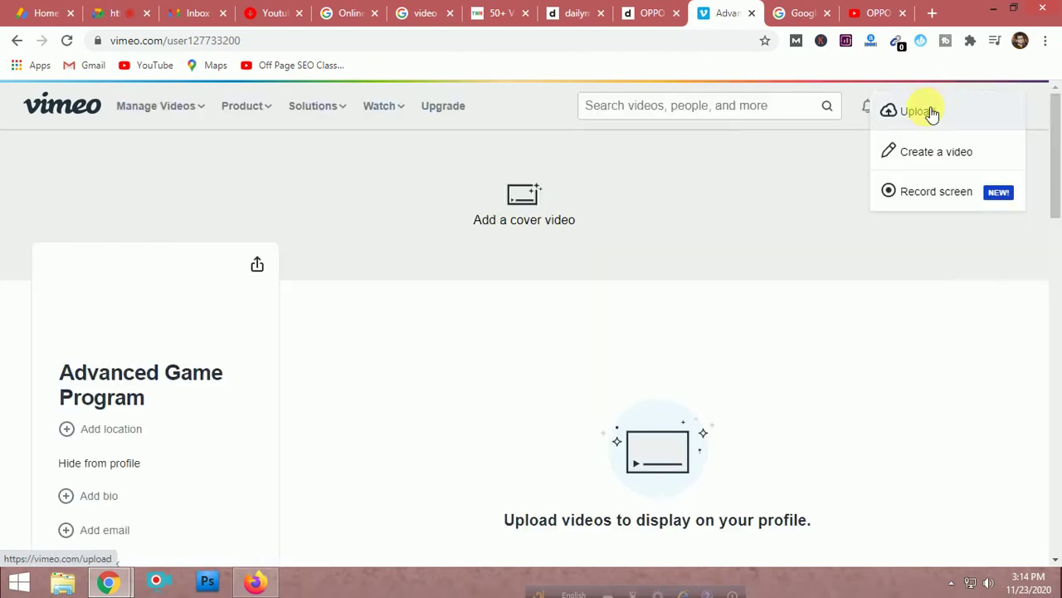
pyautogui.scroll(-3, 596, 279)
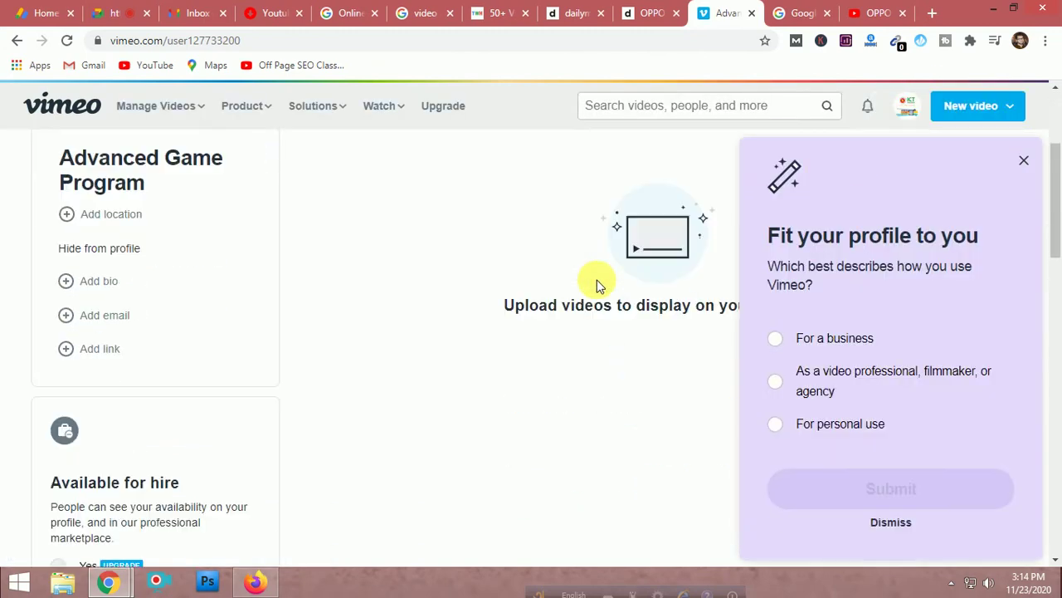
pyautogui.scroll(2, 323, 420)
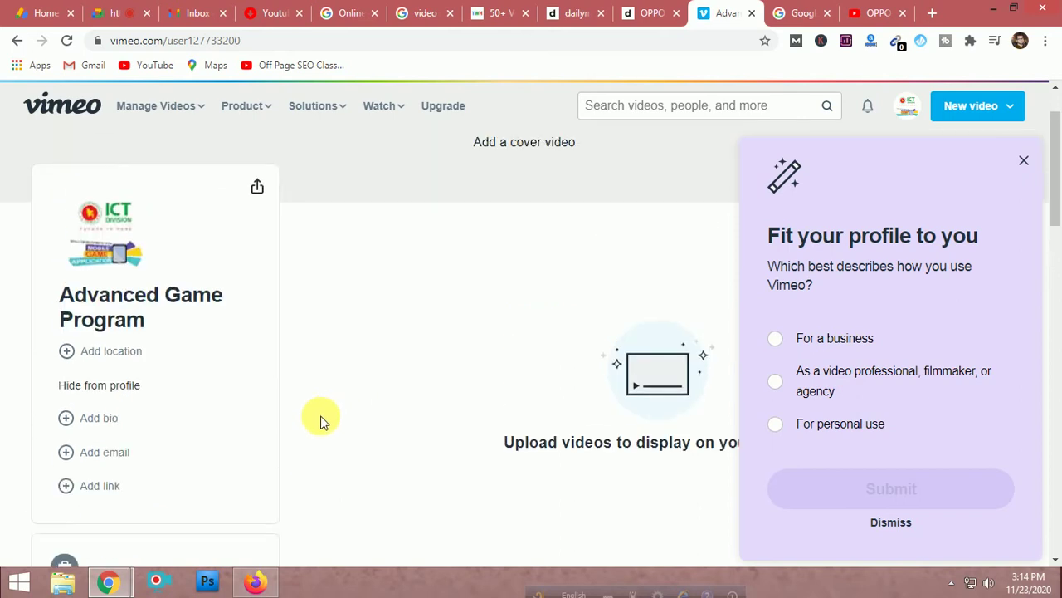
pyautogui.scroll(-1, 249, 424)
pyautogui.scroll(-1, 214, 425)
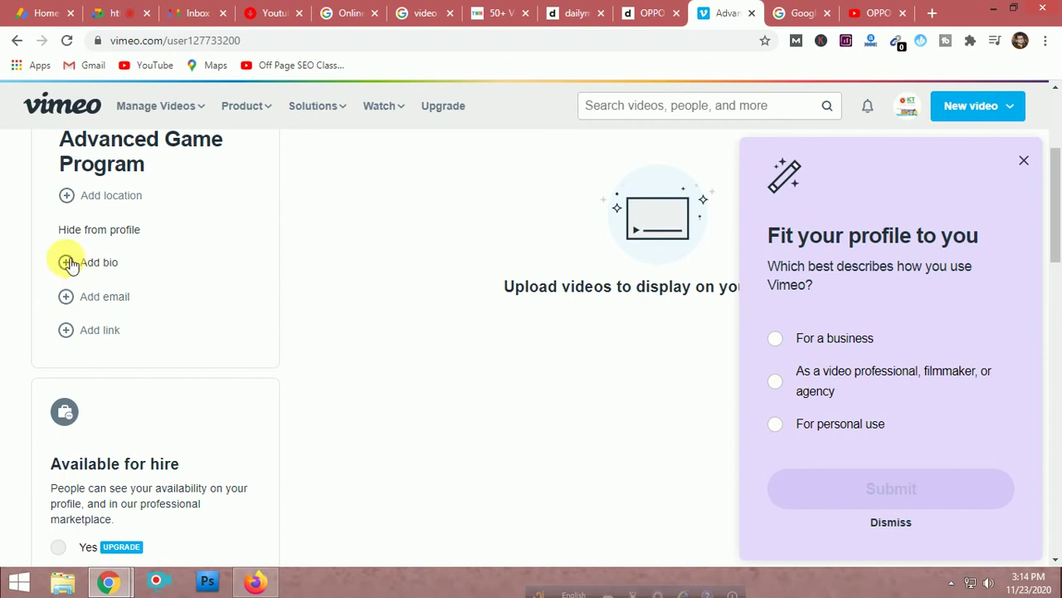
pyautogui.scroll(2, 124, 282)
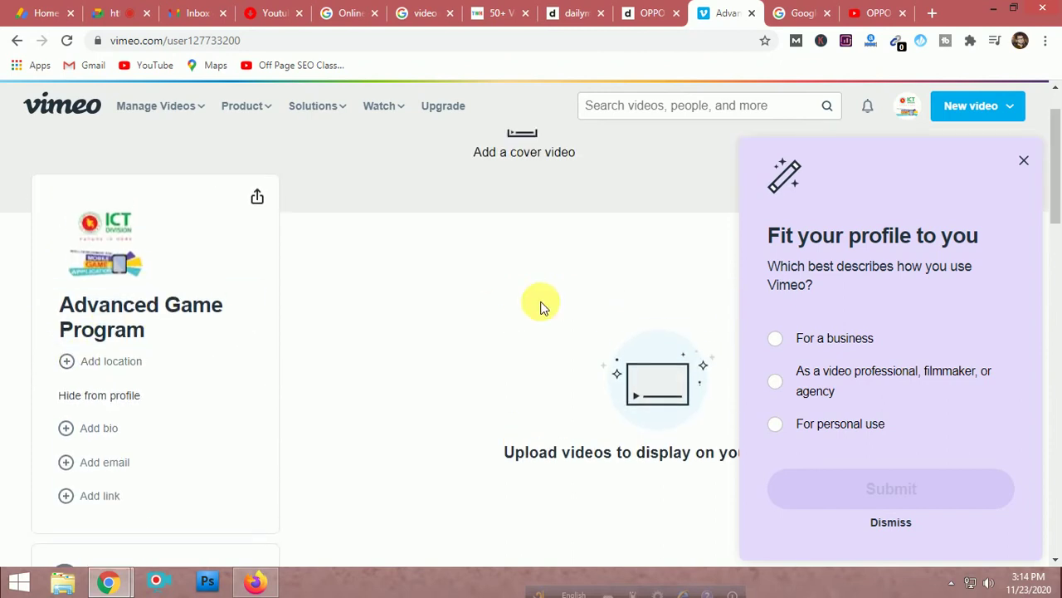
pyautogui.scroll(1, 531, 303)
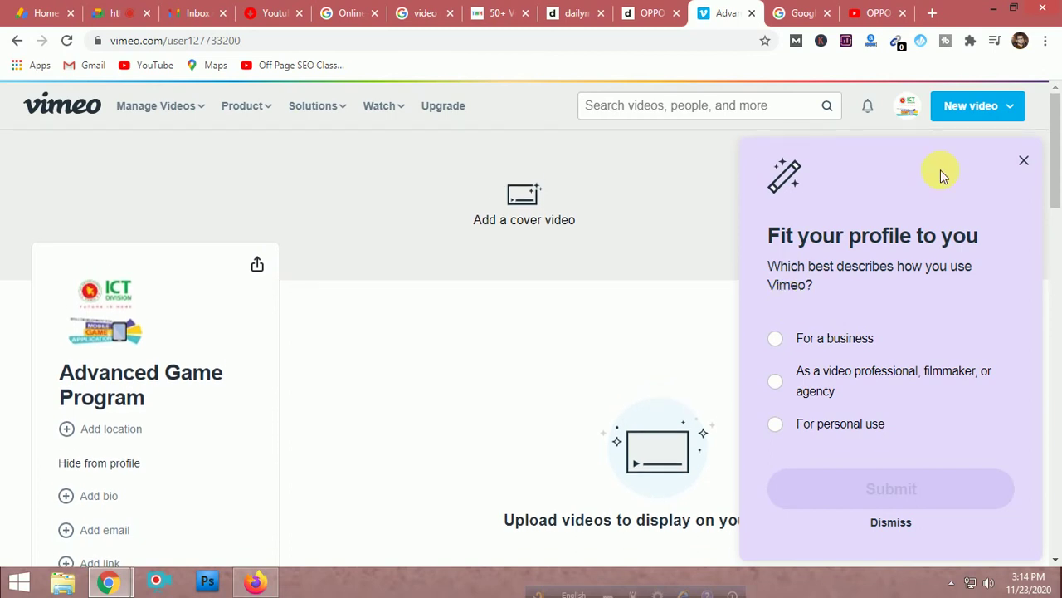
# - Open Vimeo's Create a video page and look through its video templates
pyautogui.click(985, 116)
pyautogui.click(958, 153)
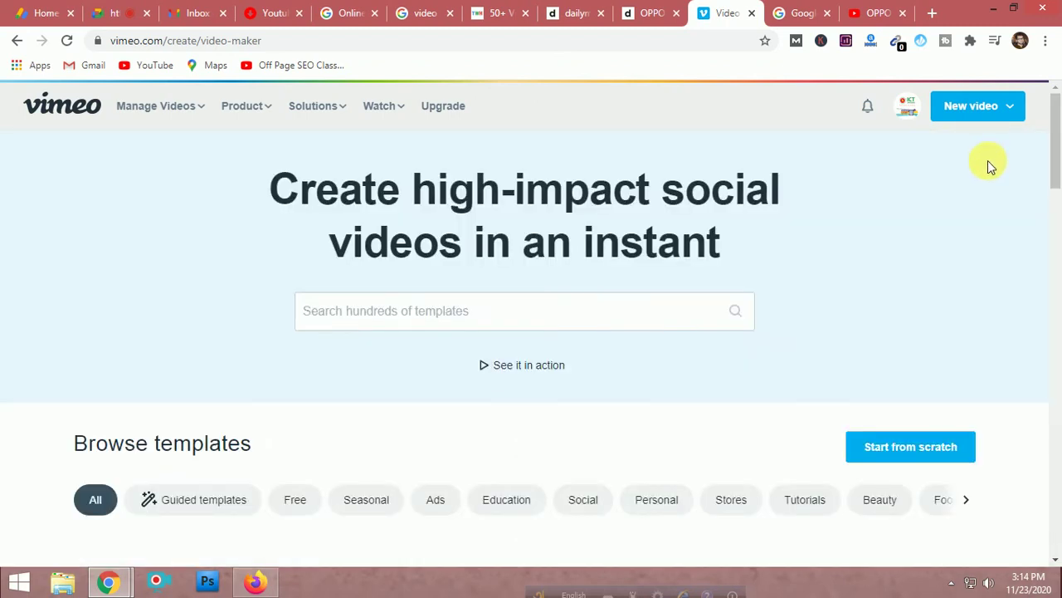
pyautogui.scroll(-2, 657, 378)
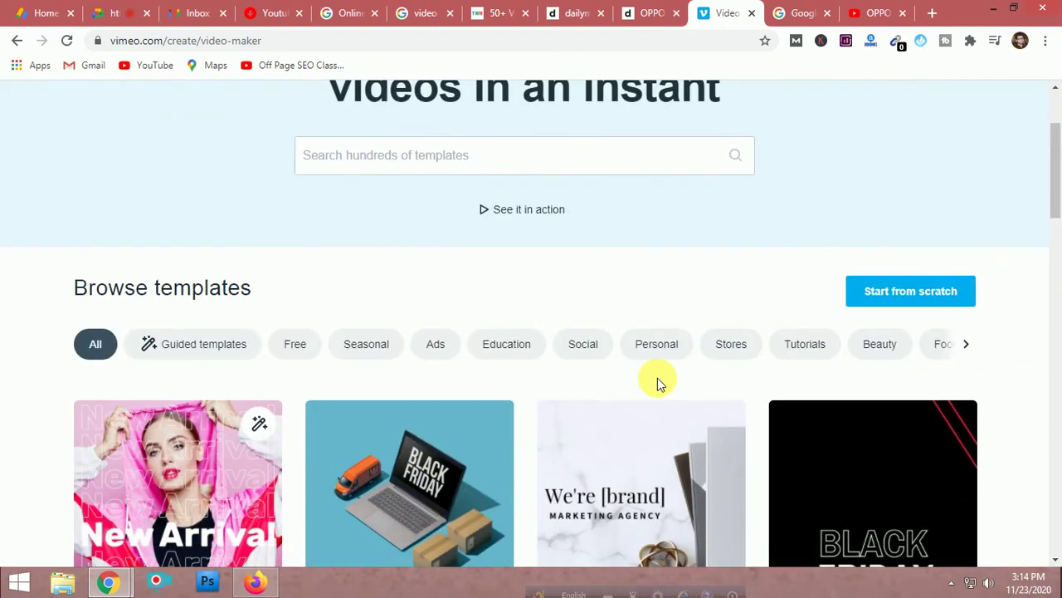
pyautogui.scroll(-3, 657, 378)
pyautogui.scroll(4, 657, 377)
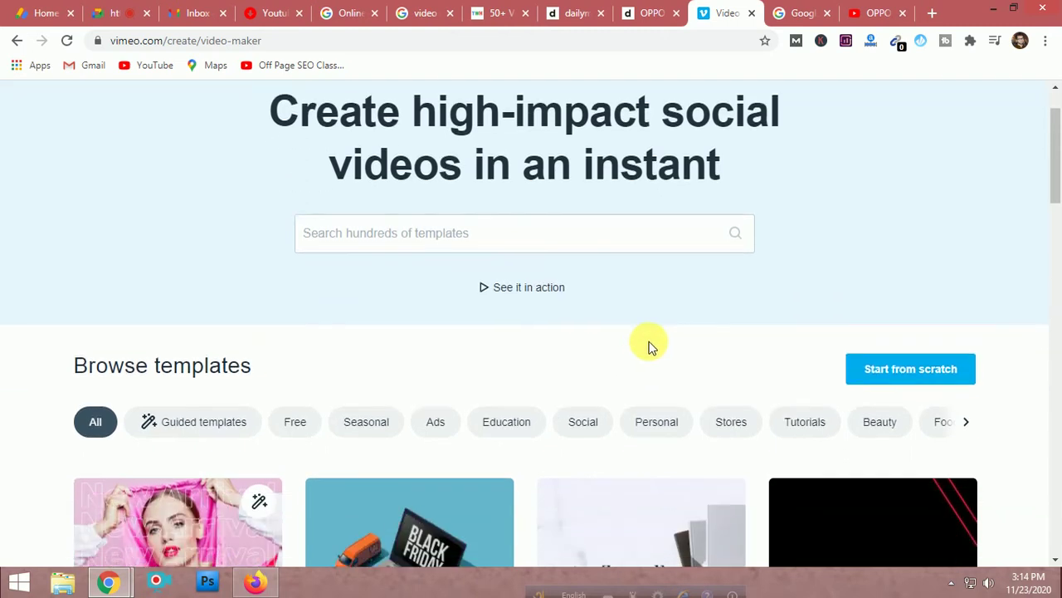
pyautogui.scroll(-4, 439, 395)
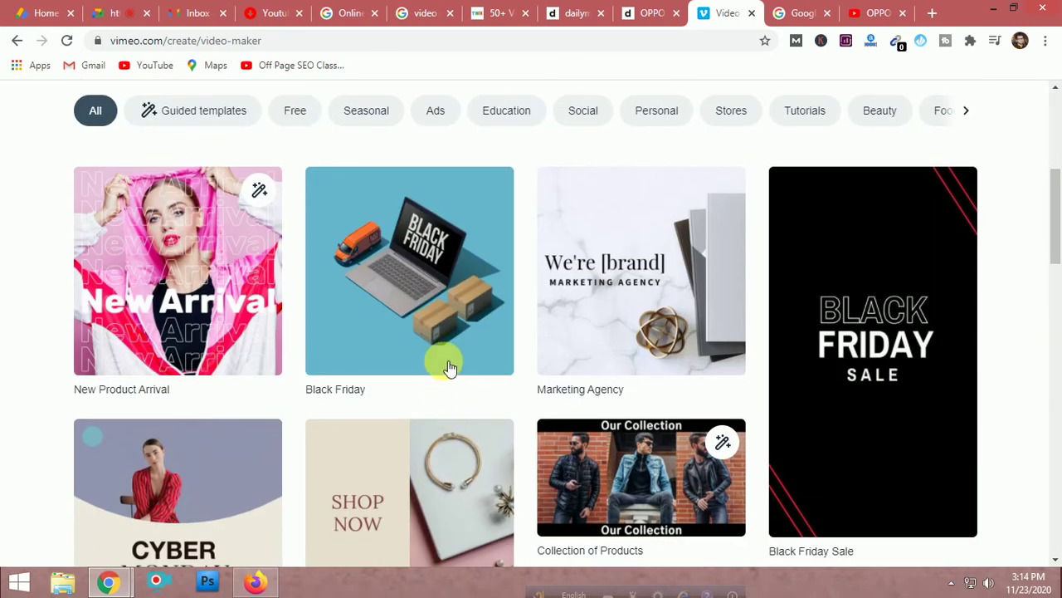
pyautogui.scroll(-4, 573, 404)
pyautogui.scroll(7, 571, 414)
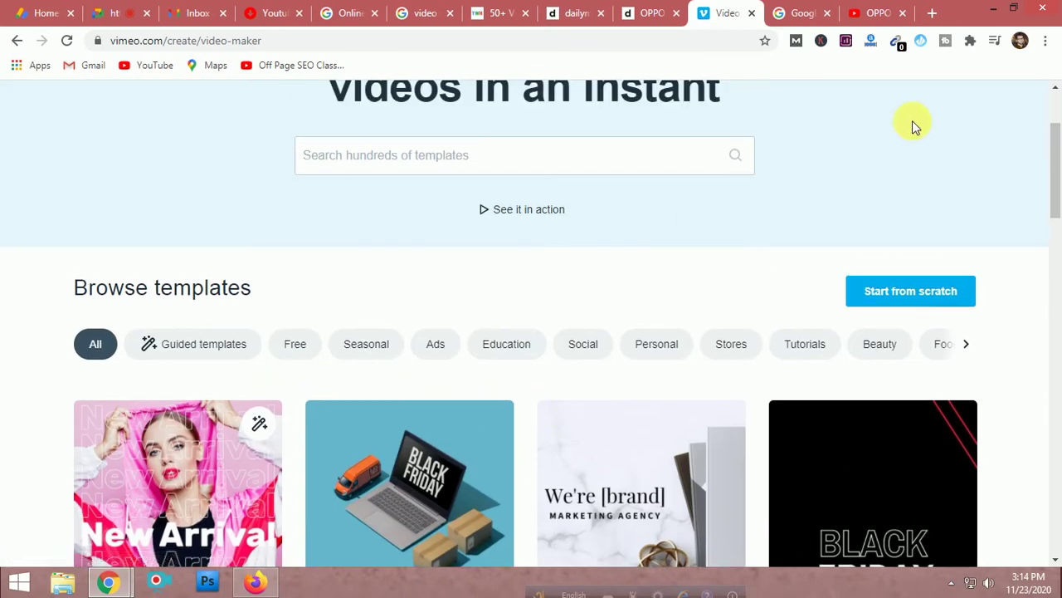
# - Leave the template page and open Vimeo's video upload page, dismissing the file selection dialog without choosing a file
pyautogui.click(17, 40)
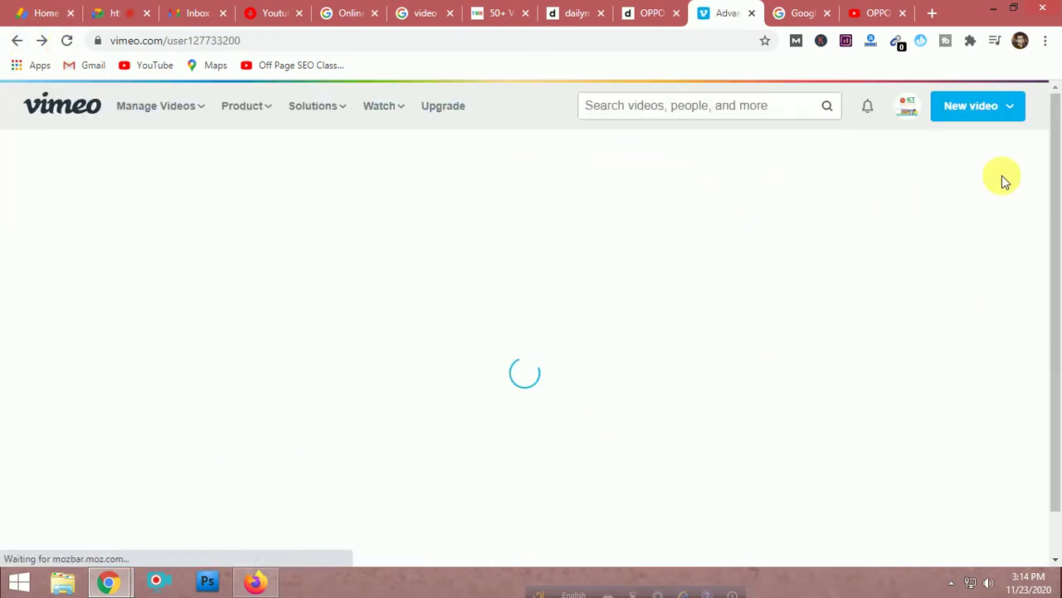
pyautogui.click(1008, 115)
pyautogui.click(1013, 116)
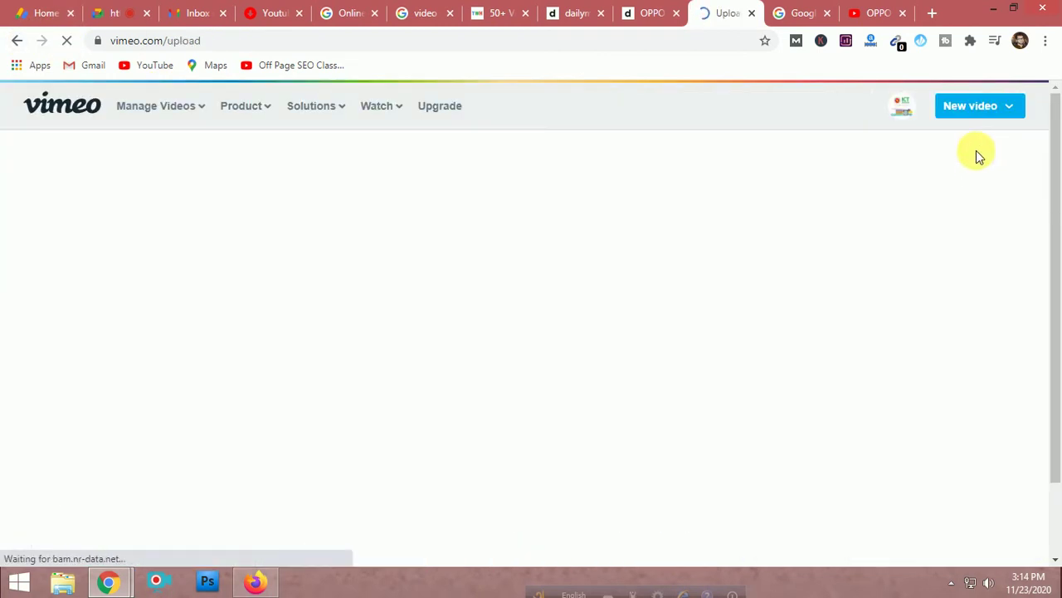
pyautogui.click(996, 110)
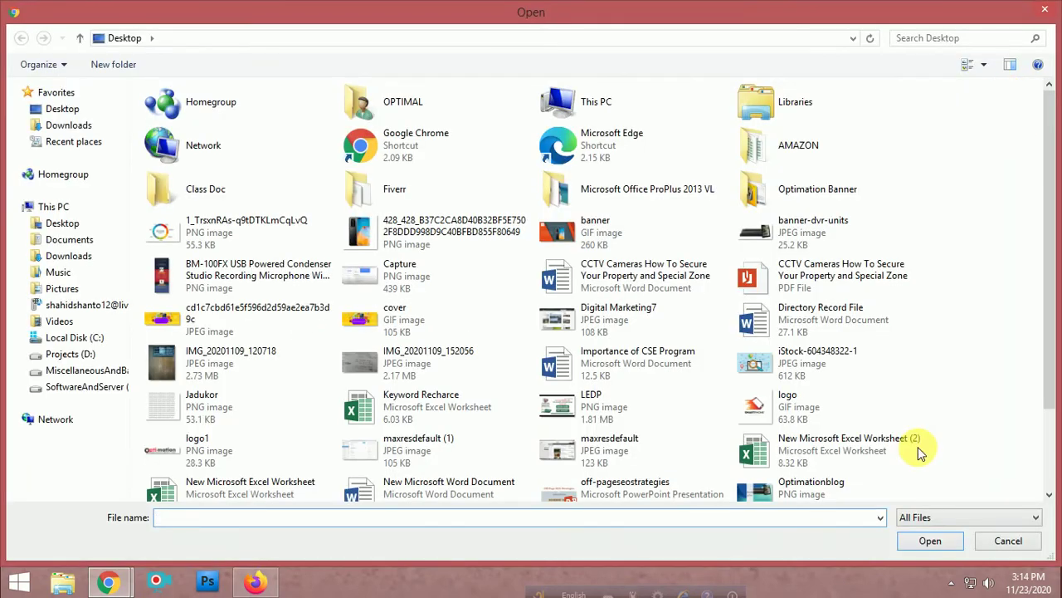
pyautogui.click(1000, 540)
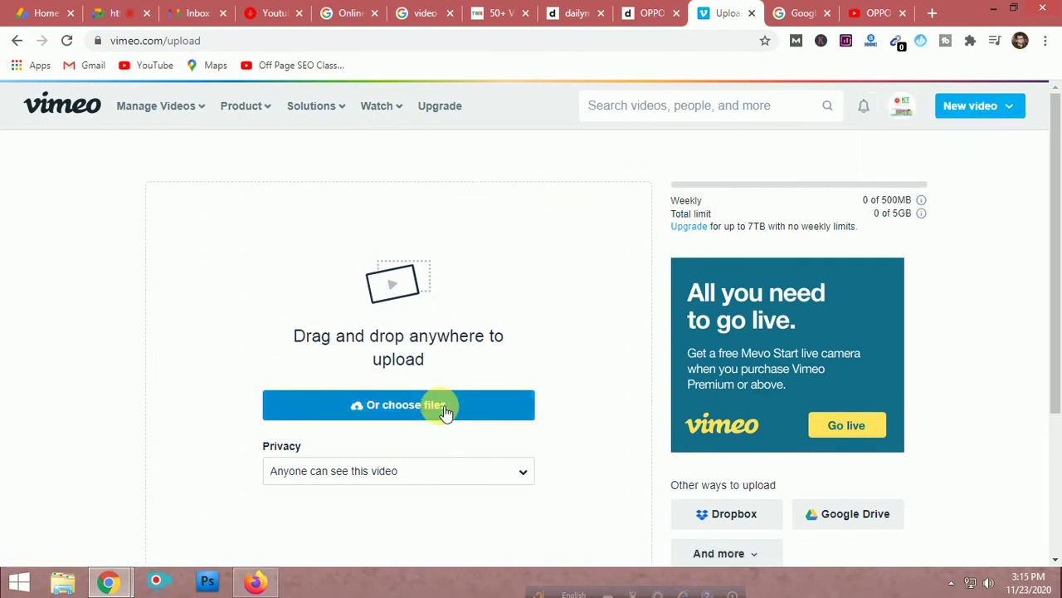
# - Upload the videoplayback file from the Desktop folder to Vimeo
pyautogui.scroll(-1, 443, 406)
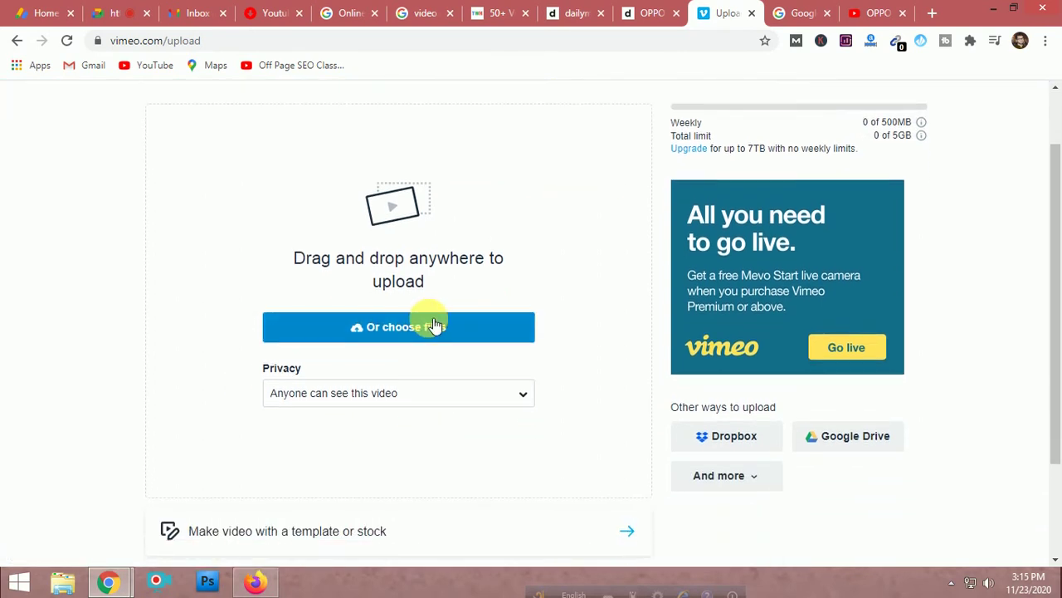
pyautogui.click(435, 324)
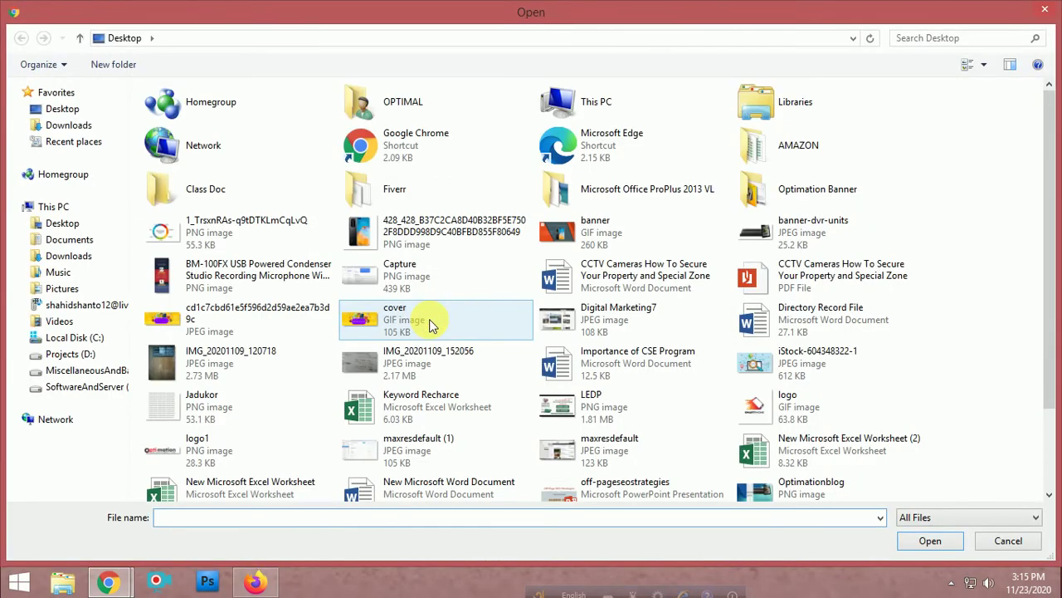
pyautogui.moveTo(1047, 259); pyautogui.dragTo(1048, 332)
pyautogui.click(220, 480)
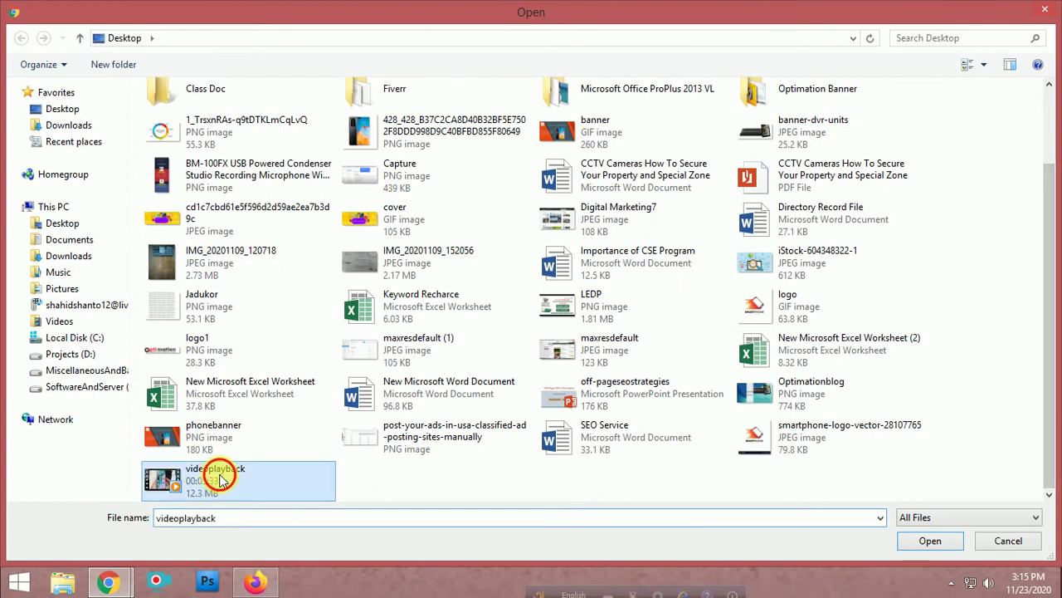
pyautogui.click(915, 543)
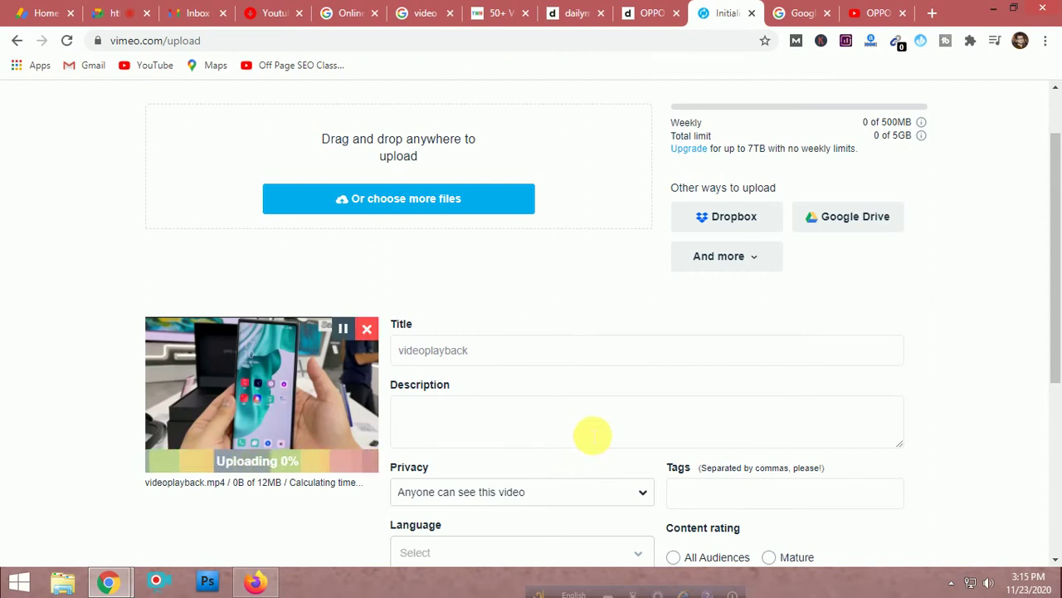
# - Look through the video's upload form, from title and description to privacy, tags, language, industry and review page options
pyautogui.scroll(-1, 580, 442)
pyautogui.scroll(-1, 581, 391)
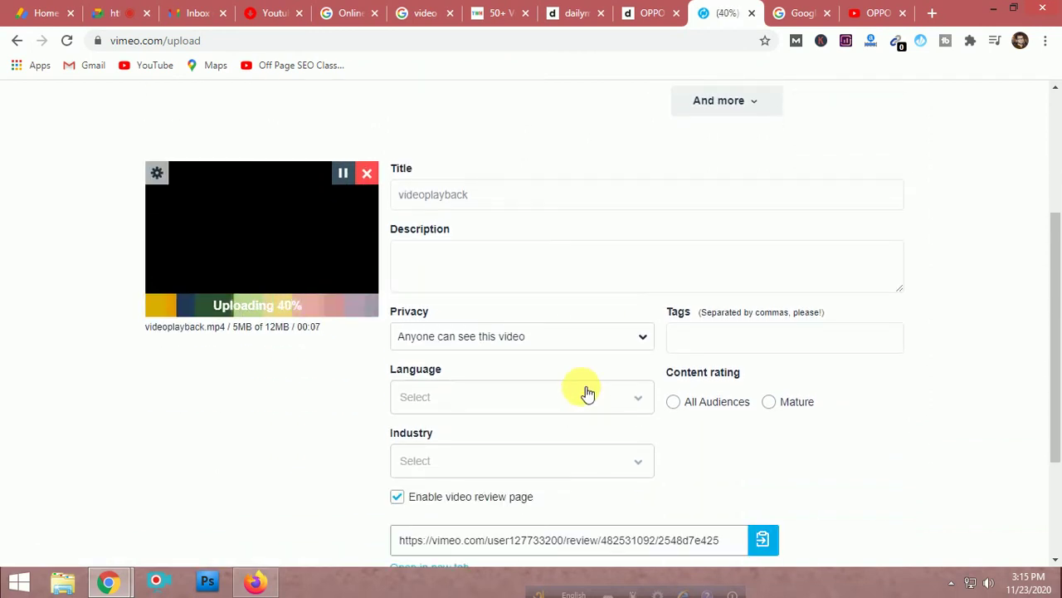
pyautogui.scroll(-2, 581, 407)
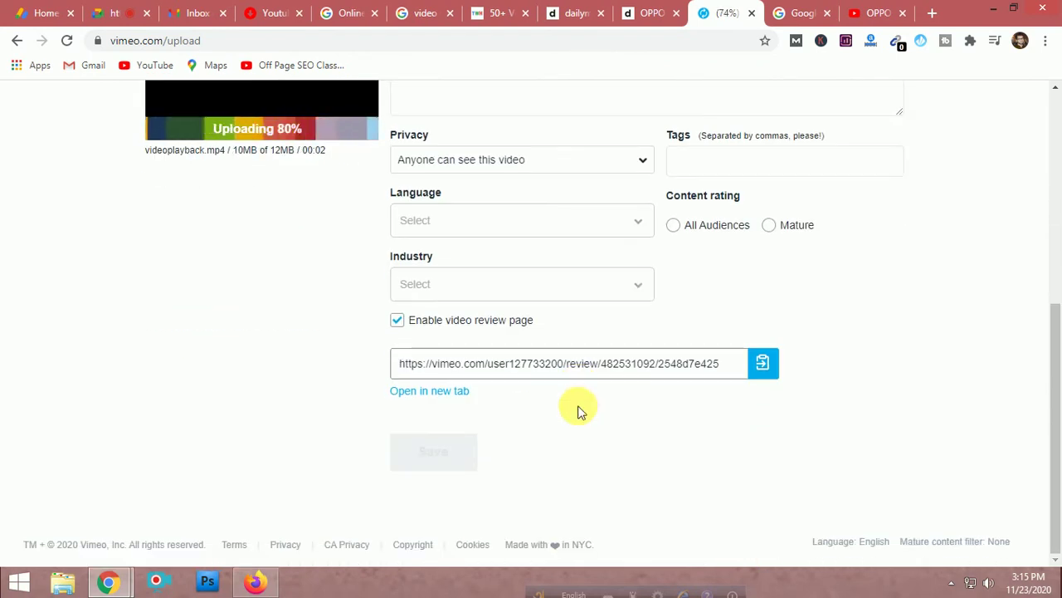
pyautogui.scroll(1, 579, 415)
pyautogui.scroll(1, 581, 436)
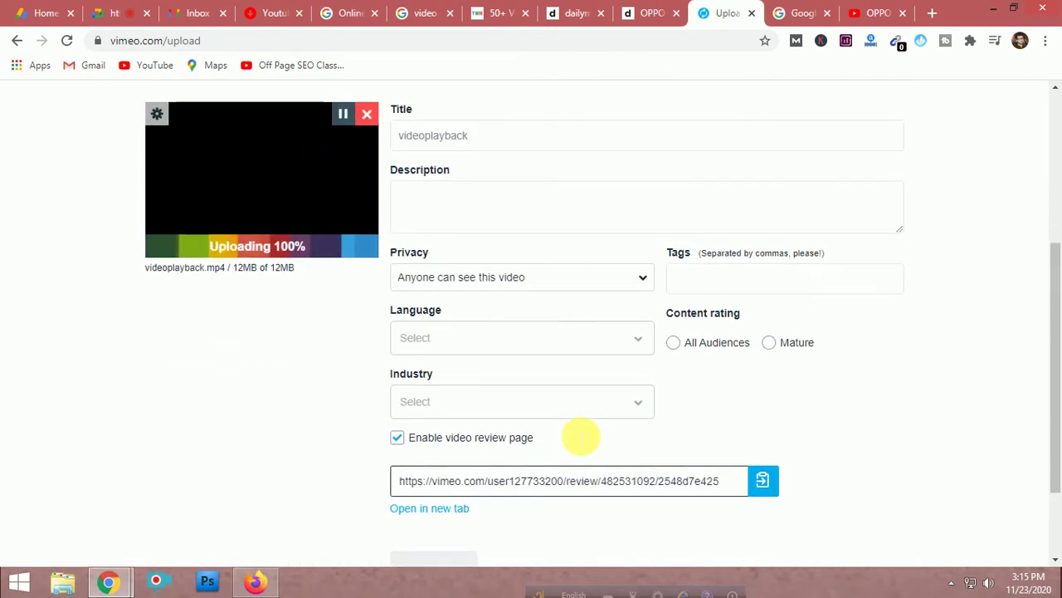
pyautogui.scroll(1, 579, 434)
pyautogui.scroll(2, 576, 432)
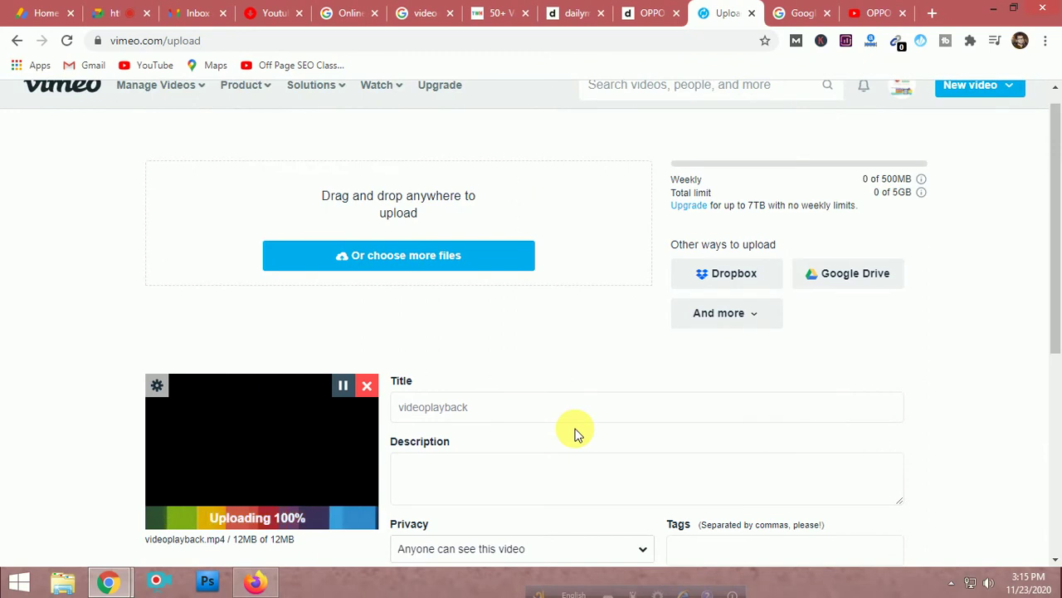
pyautogui.scroll(1, 576, 432)
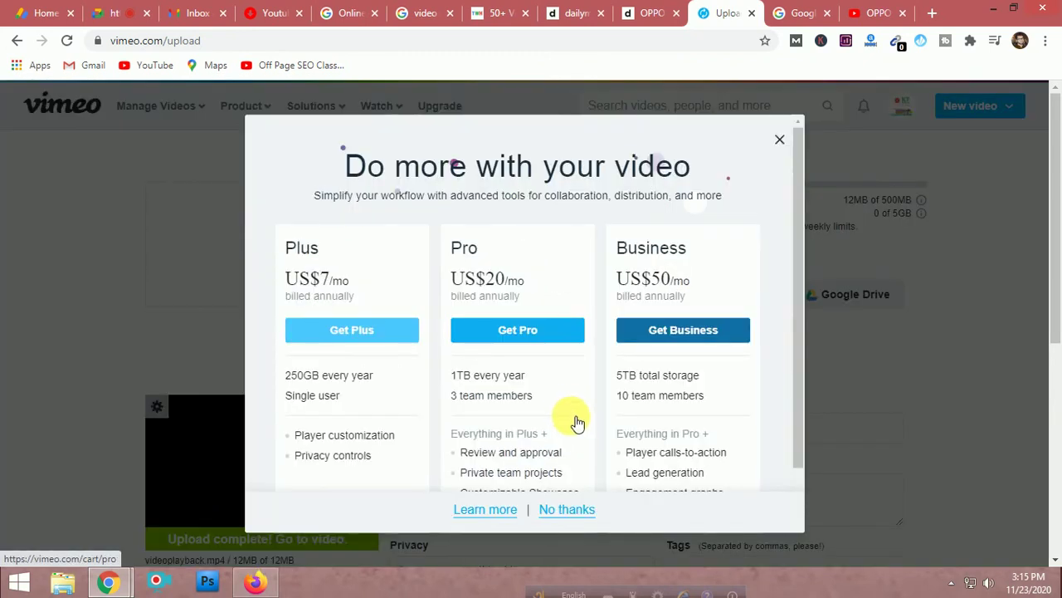
# - Decline the offered Plus, Pro and Business plans and return to the uploaded video's details form
pyautogui.scroll(-1, 574, 413)
pyautogui.click(577, 508)
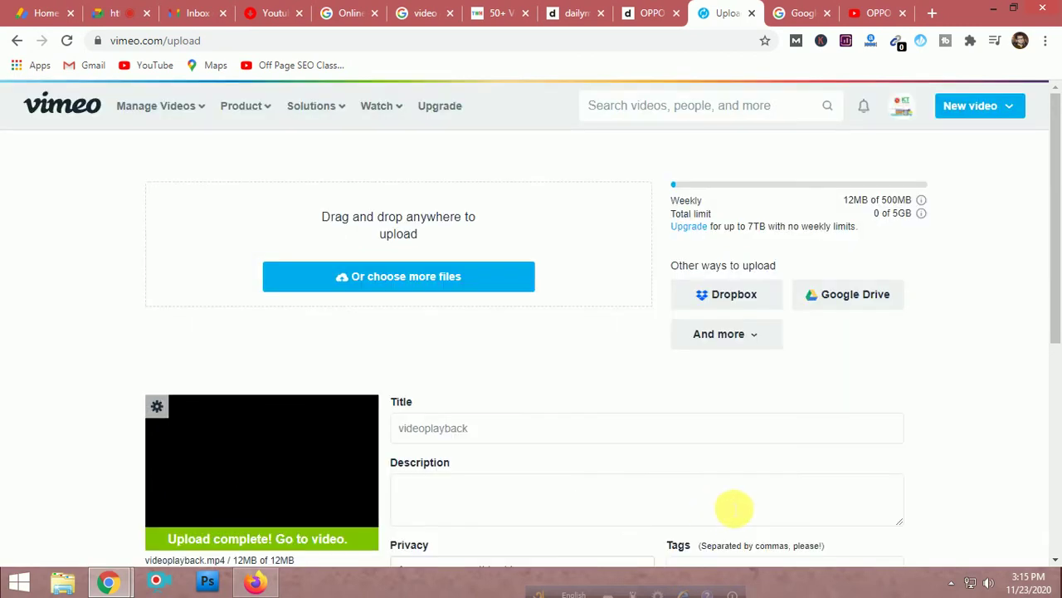
pyautogui.scroll(-3, 577, 431)
pyautogui.scroll(-2, 564, 434)
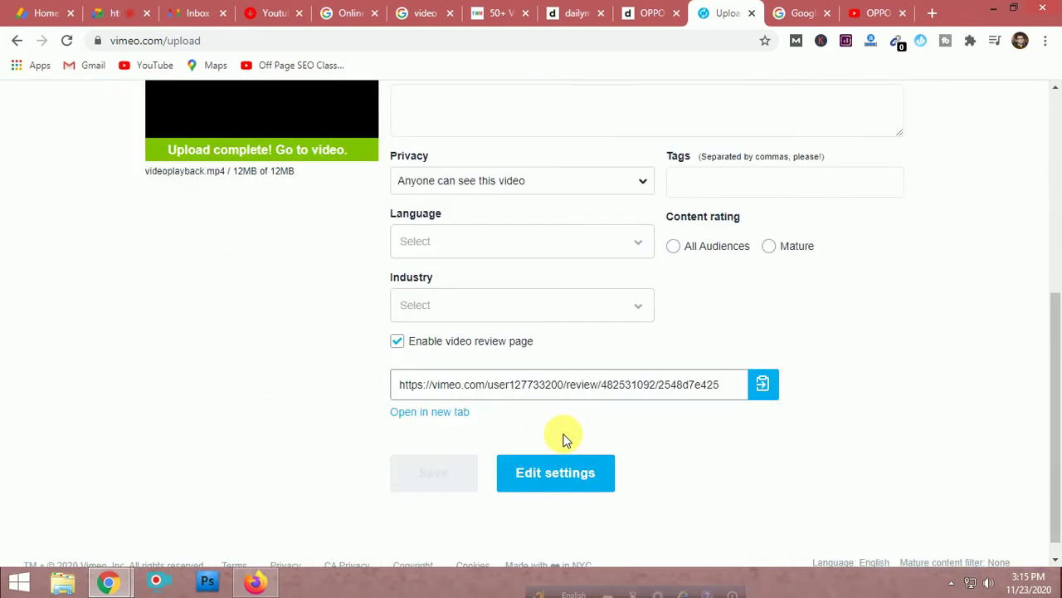
pyautogui.scroll(3, 623, 440)
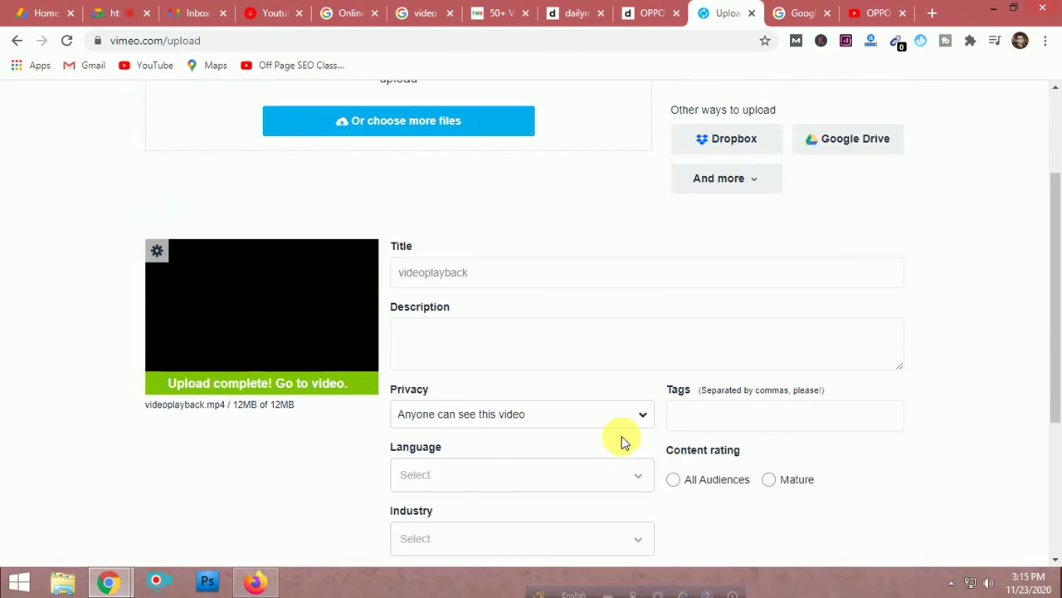
# - Clear the uploaded video's default title, including the web address pasted there by mistake
pyautogui.doubleClick(503, 280)
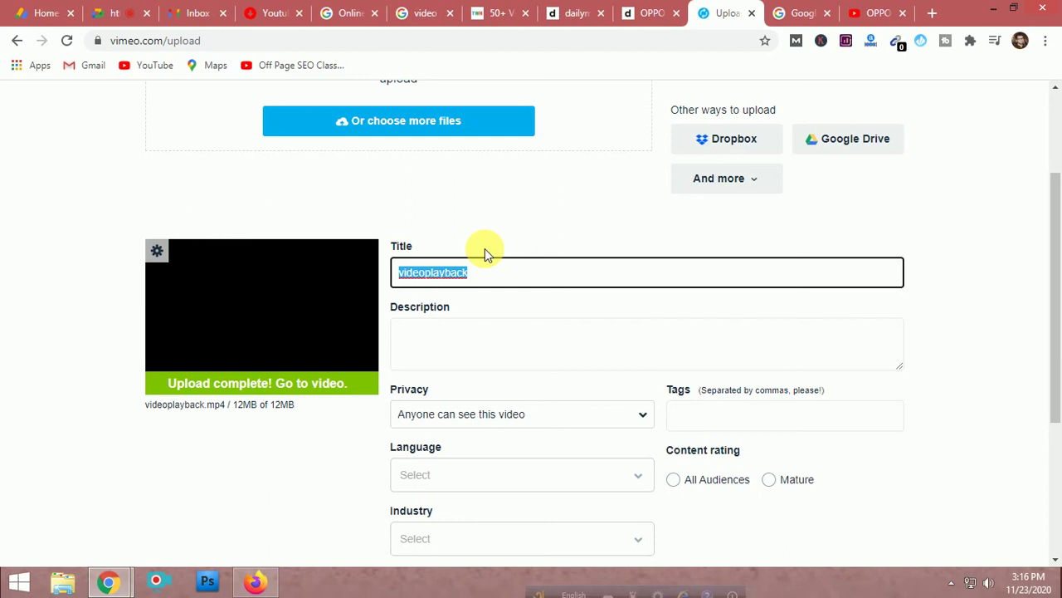
pyautogui.scroll(2, 490, 199)
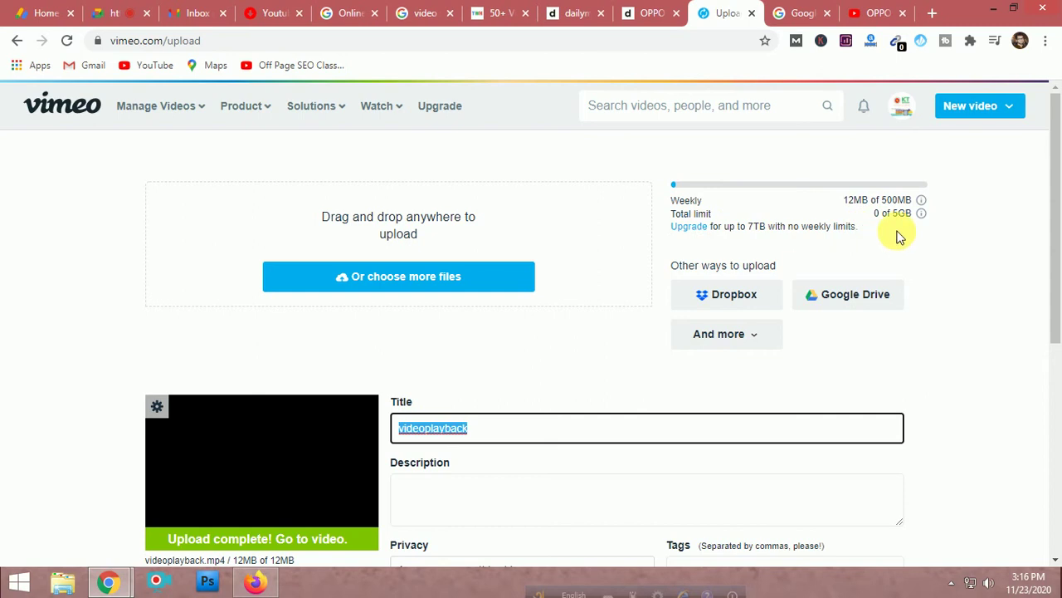
pyautogui.scroll(-2, 474, 356)
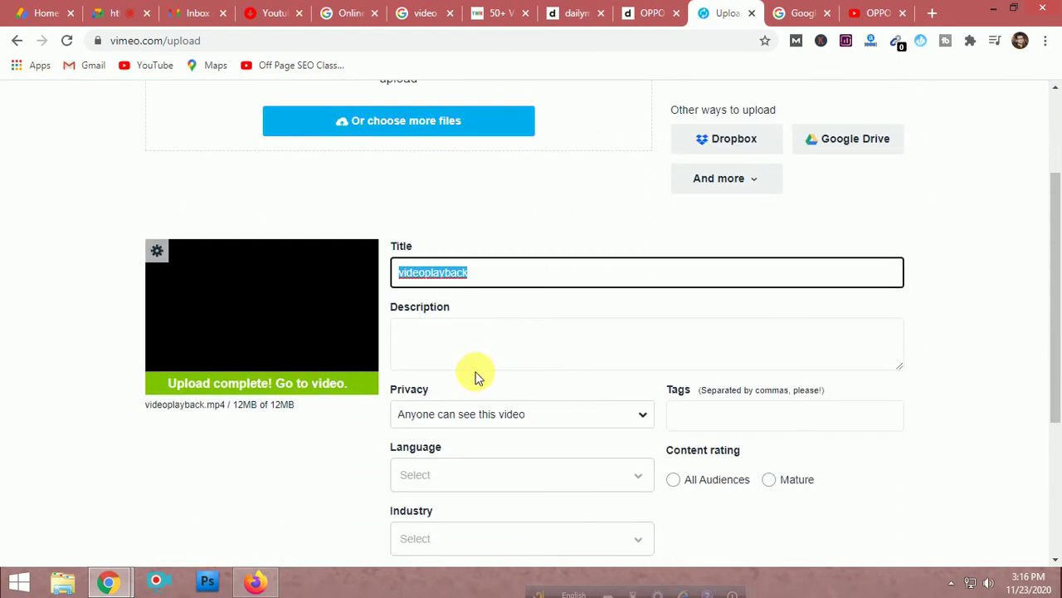
pyautogui.scroll(1, 478, 375)
pyautogui.scroll(1, 478, 377)
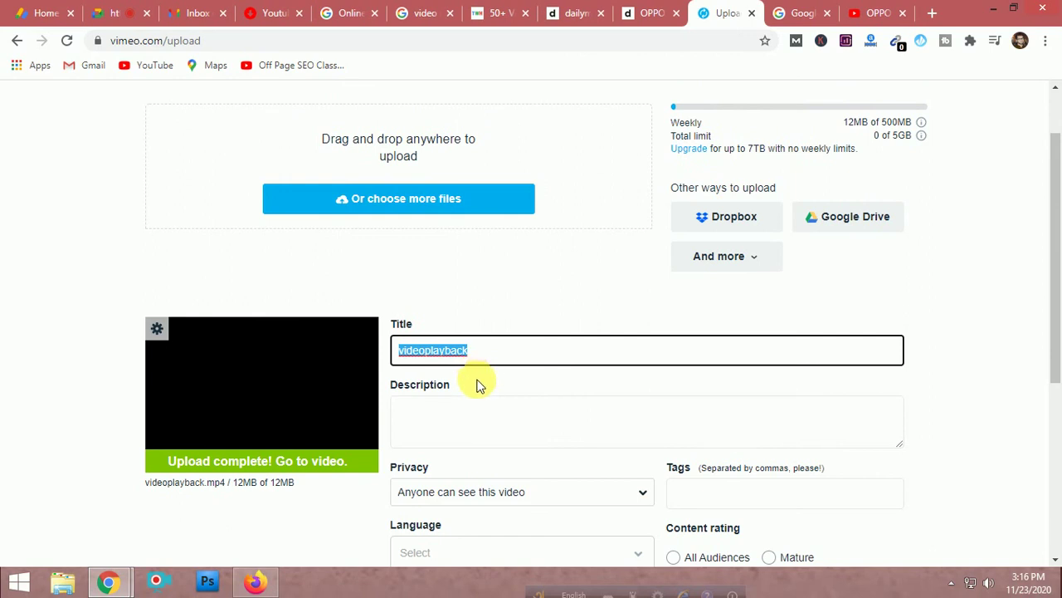
pyautogui.scroll(2, 479, 386)
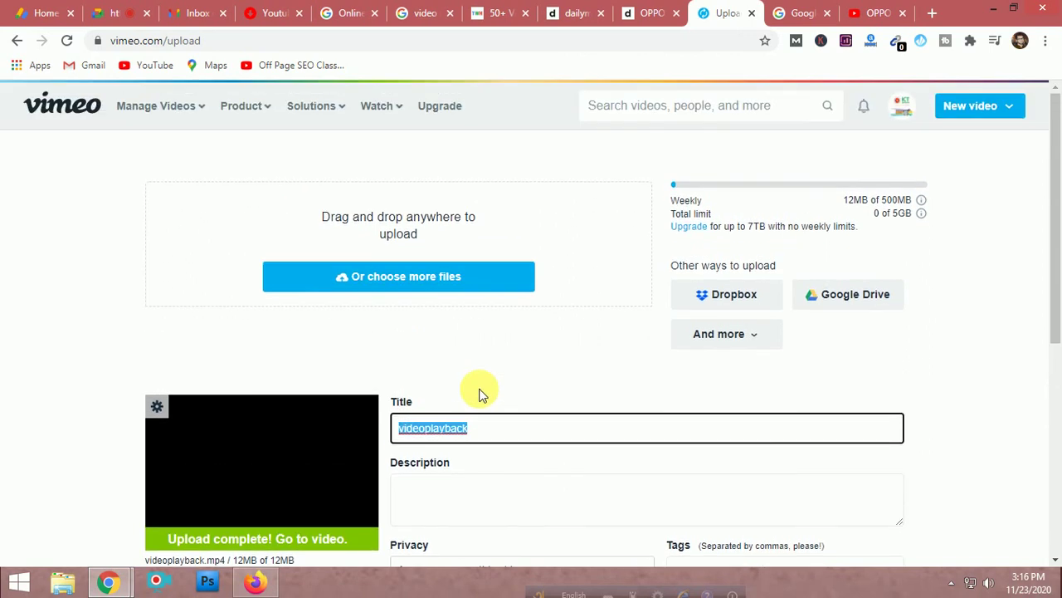
pyautogui.write('https://www.vimeo.com/')
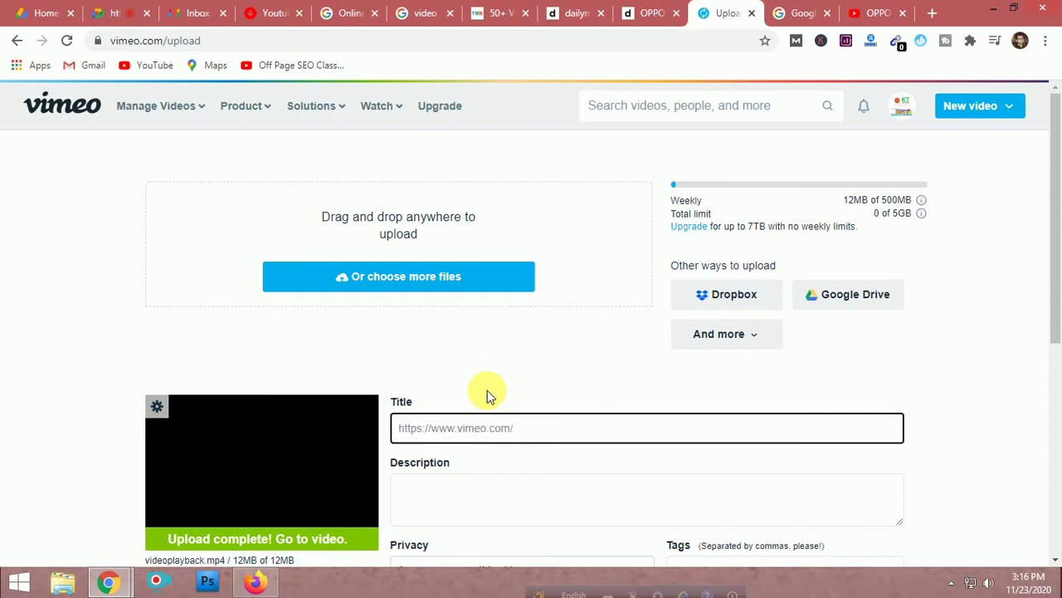
pyautogui.moveTo(534, 439); pyautogui.dragTo(381, 431)
pyautogui.press('BackSpace')
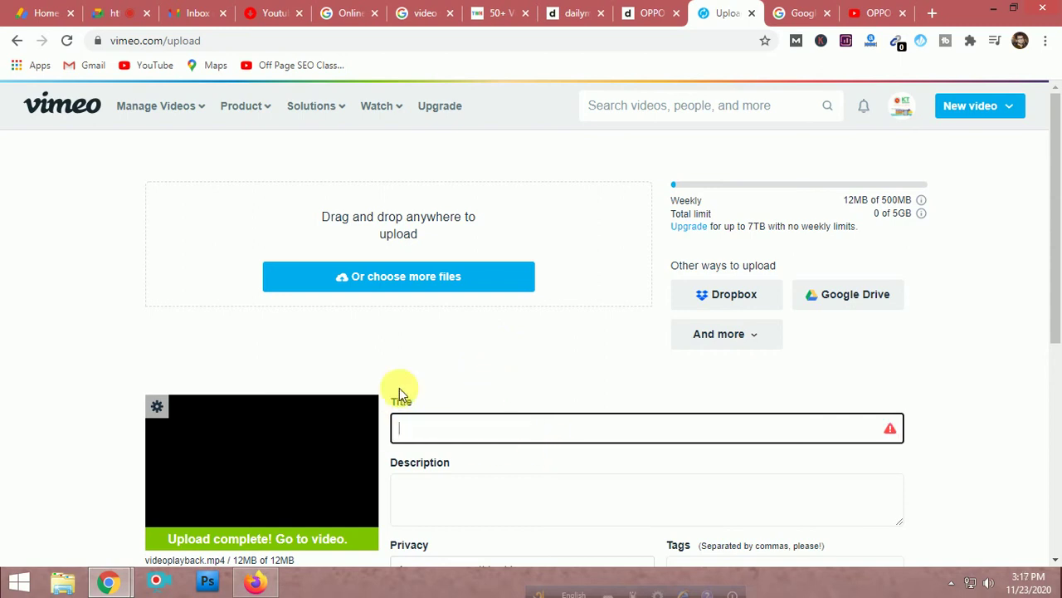
# - Copy "OPPO X 2021 Rollable Phone Review: The Future is NOW?" from the YouTube video's title and use it as the Vimeo title
pyautogui.click(867, 13)
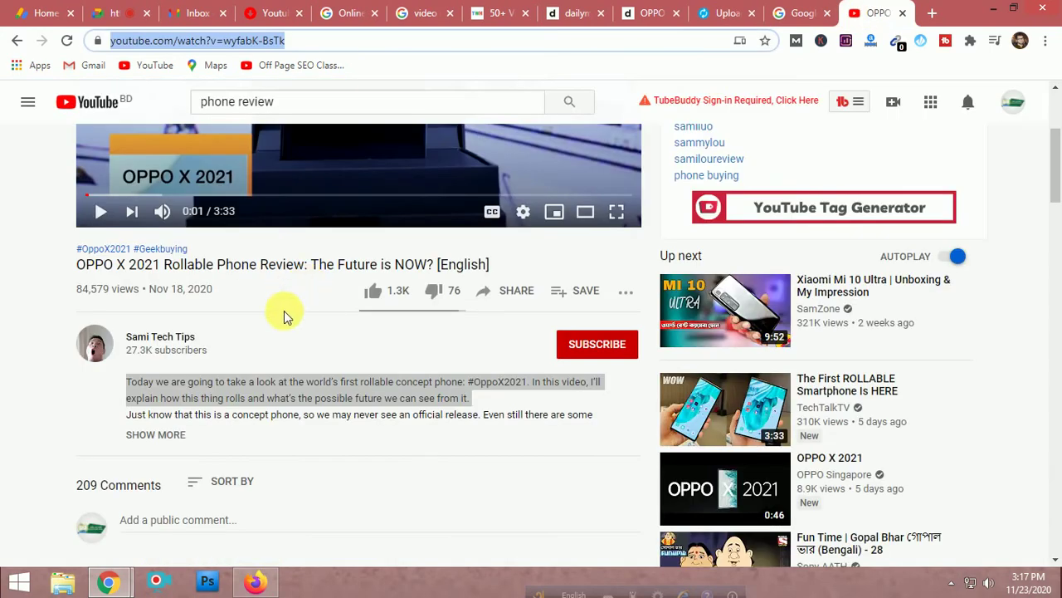
pyautogui.click(434, 266)
pyautogui.moveTo(305, 278); pyautogui.dragTo(77, 279)
pyautogui.hotkey('ctrl', 'c')
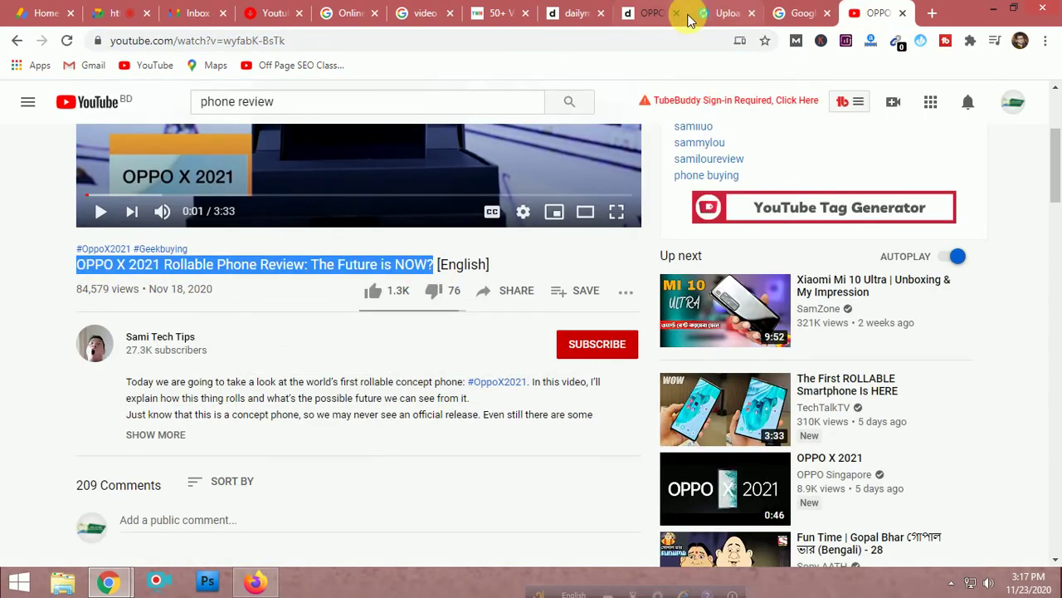
pyautogui.click(722, 13)
pyautogui.click(527, 426)
pyautogui.hotkey('ctrl', 'v')
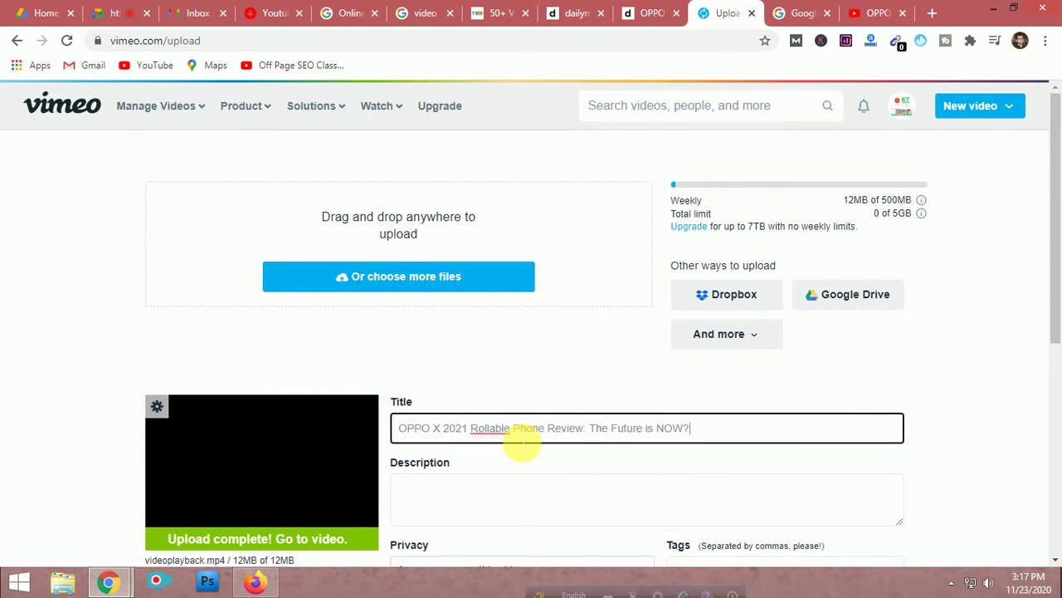
# - Enter "OPPO X 2021 Rollable Phone Review: The Future is NOW?" as the description's first line and add blank lines below it
pyautogui.scroll(-2, 576, 438)
pyautogui.click(482, 348)
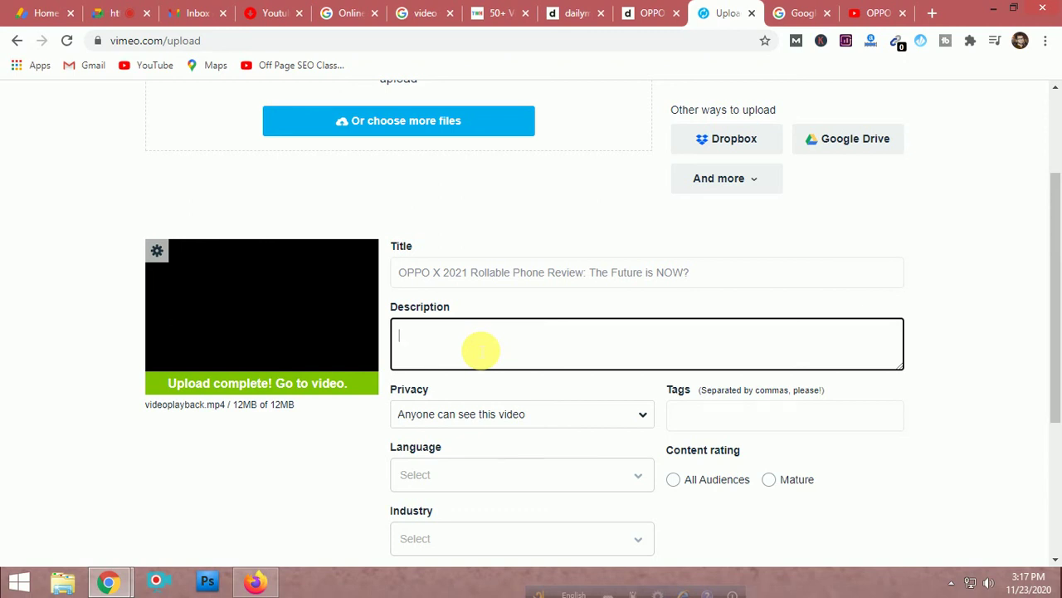
pyautogui.hotkey('ctrl', 'v')
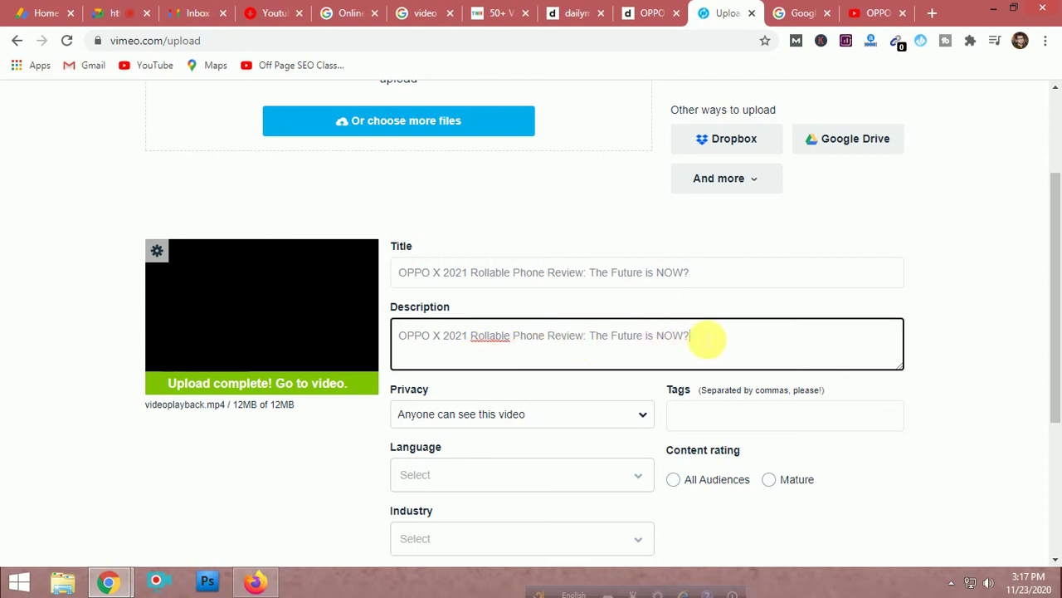
pyautogui.press('Return')
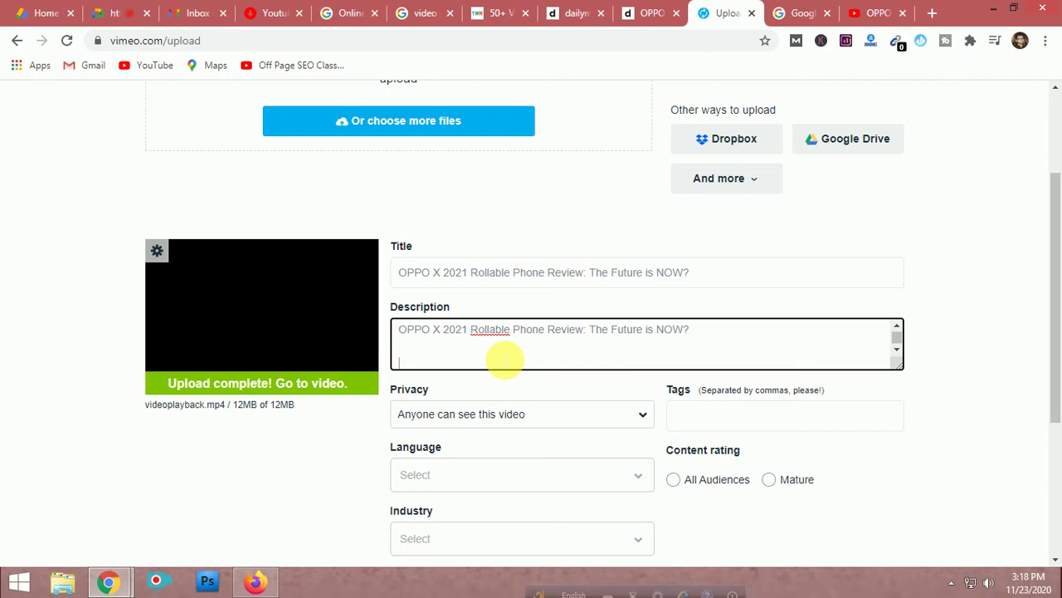
pyautogui.scroll(-1, 481, 369)
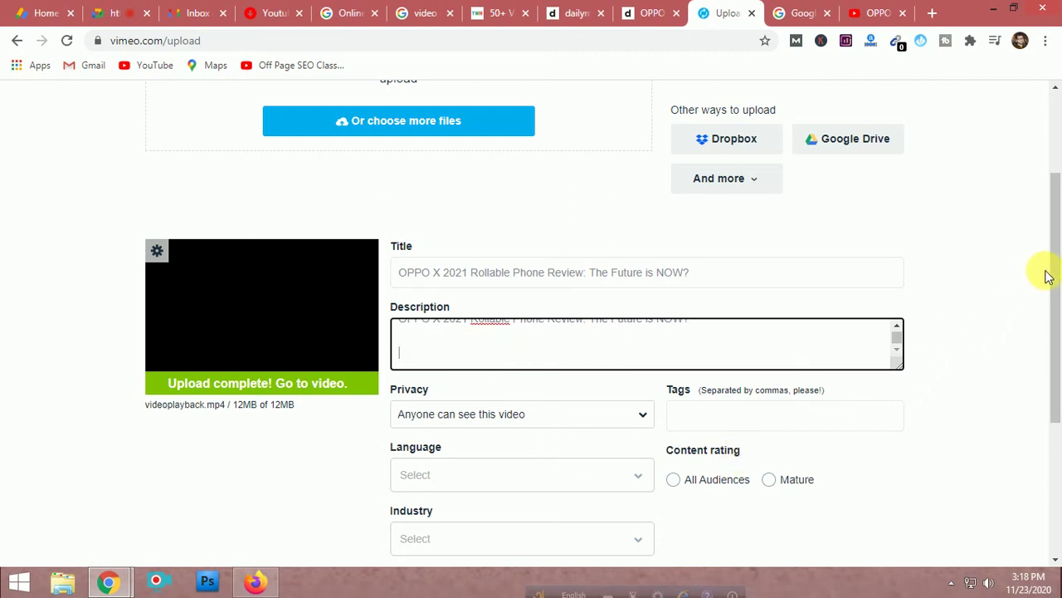
# - Set the uploaded video's language to English
pyautogui.moveTo(1051, 263); pyautogui.dragTo(1051, 360)
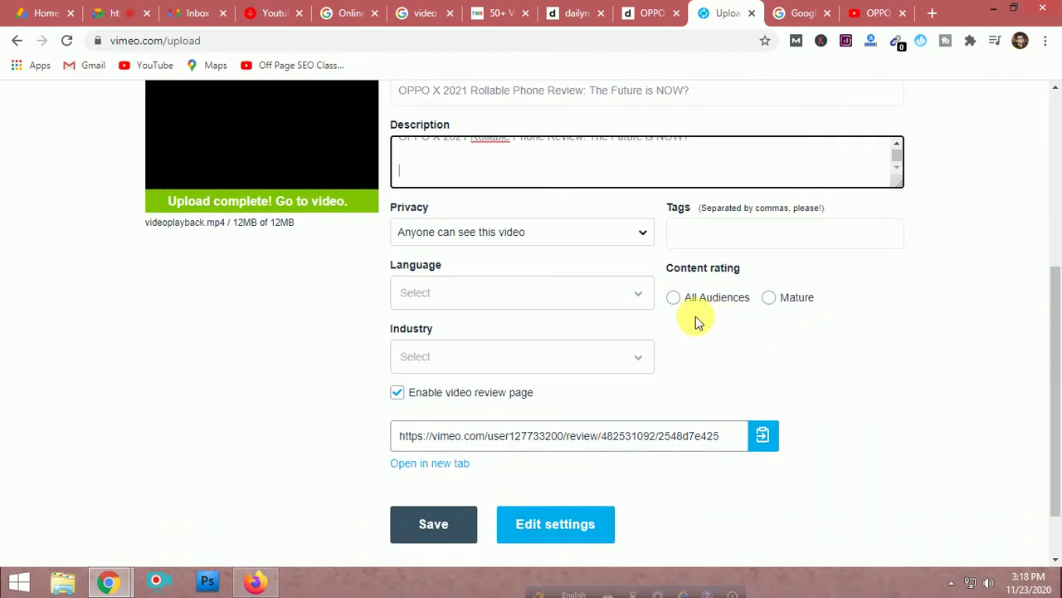
pyautogui.click(643, 295)
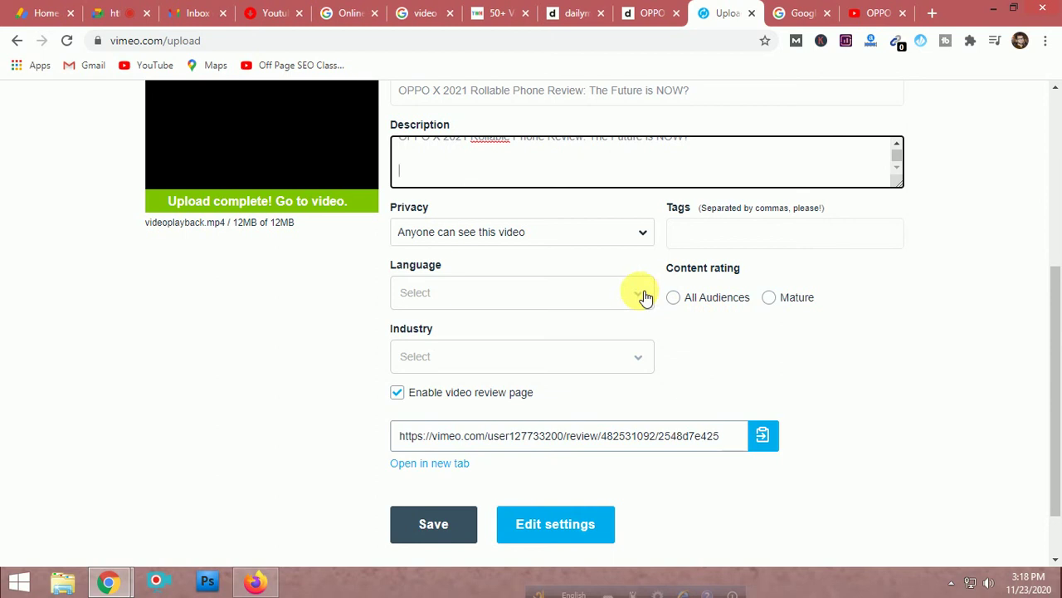
pyautogui.scroll(-3, 564, 428)
pyautogui.scroll(-1, 566, 429)
pyautogui.scroll(1, 566, 429)
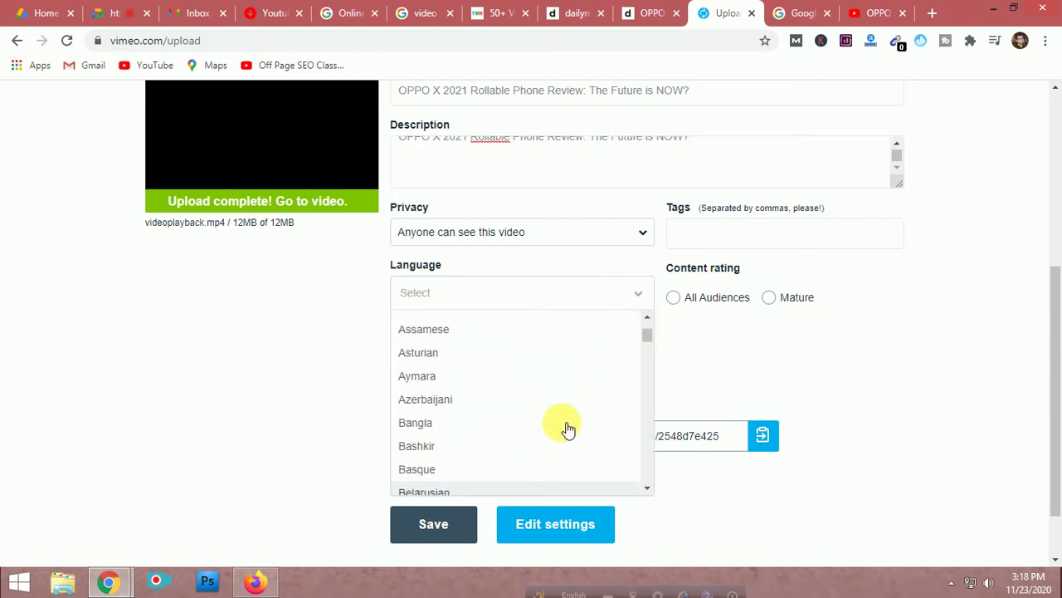
pyautogui.scroll(-3, 567, 429)
pyautogui.scroll(2, 567, 428)
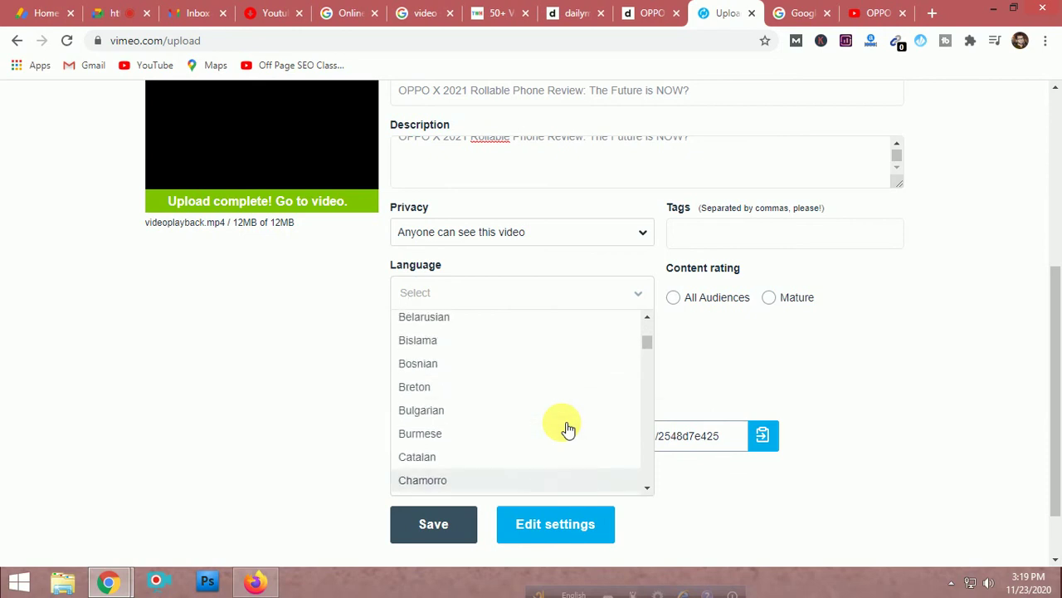
pyautogui.scroll(-1, 567, 428)
pyautogui.scroll(2, 584, 415)
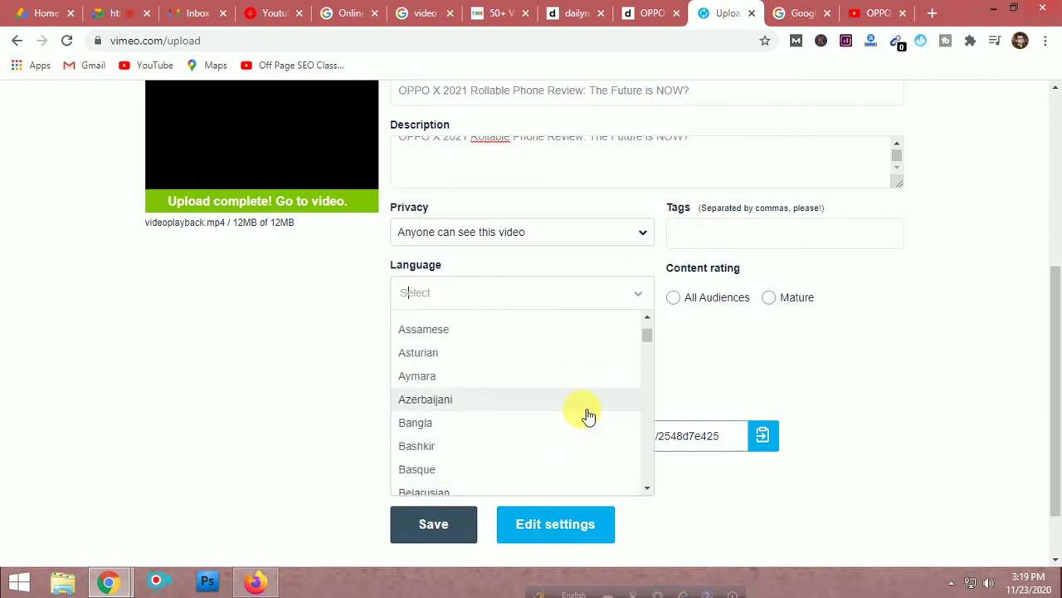
pyautogui.scroll(5, 586, 415)
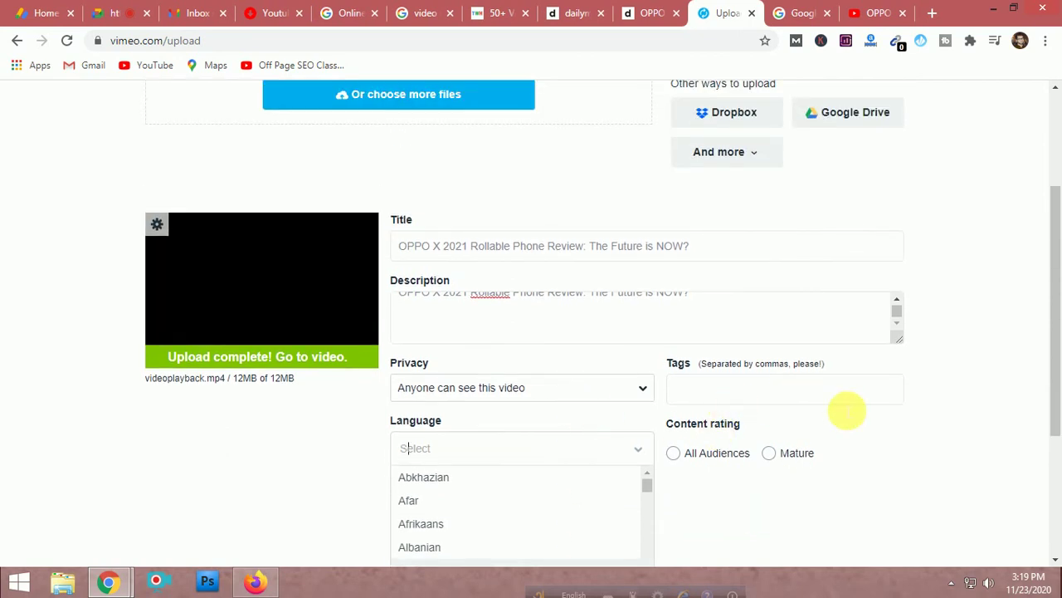
pyautogui.scroll(-8, 581, 419)
pyautogui.scroll(-5, 559, 408)
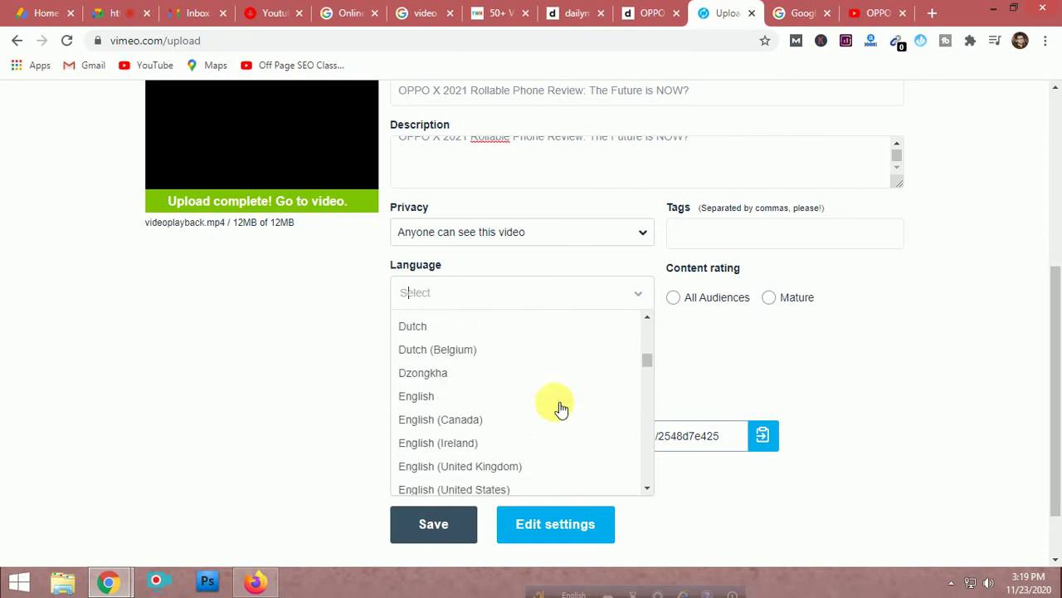
pyautogui.scroll(1, 558, 407)
pyautogui.click(422, 433)
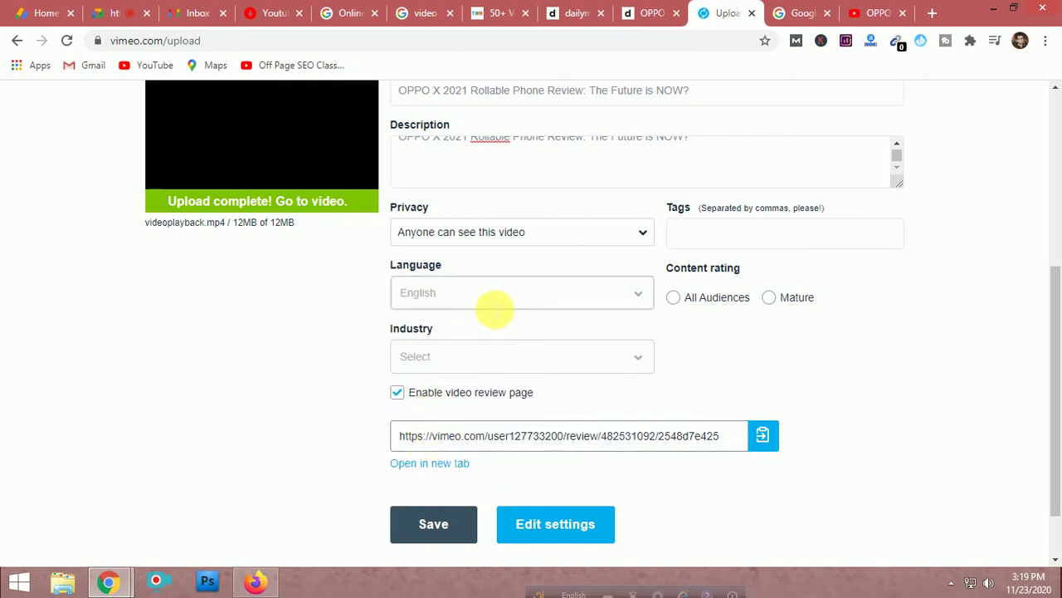
pyautogui.click(494, 307)
pyautogui.click(458, 315)
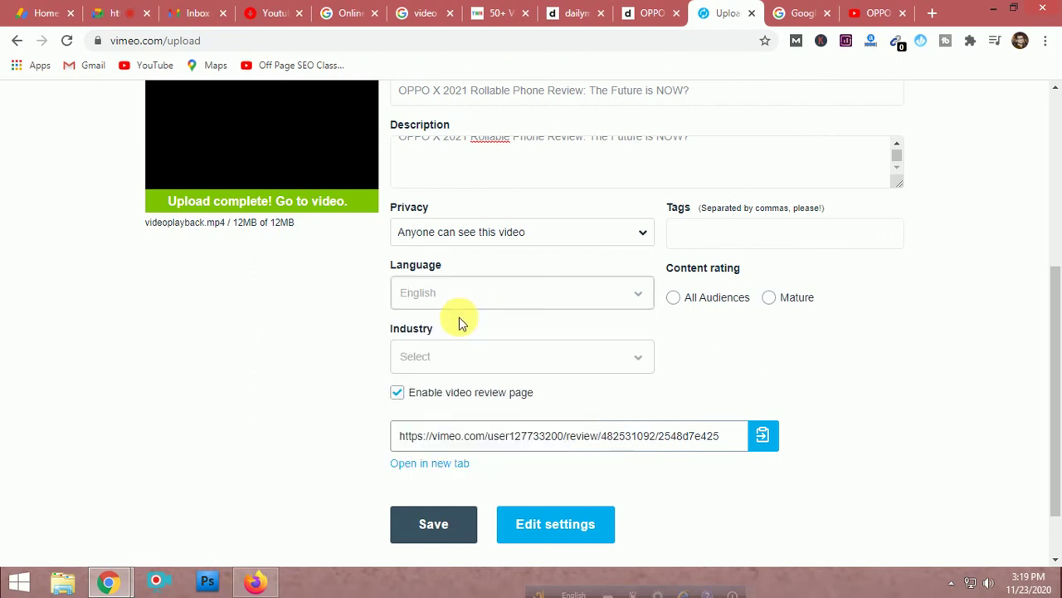
# - Rate the video's content for All Audiences and set its industry to Tech/Software
pyautogui.click(674, 299)
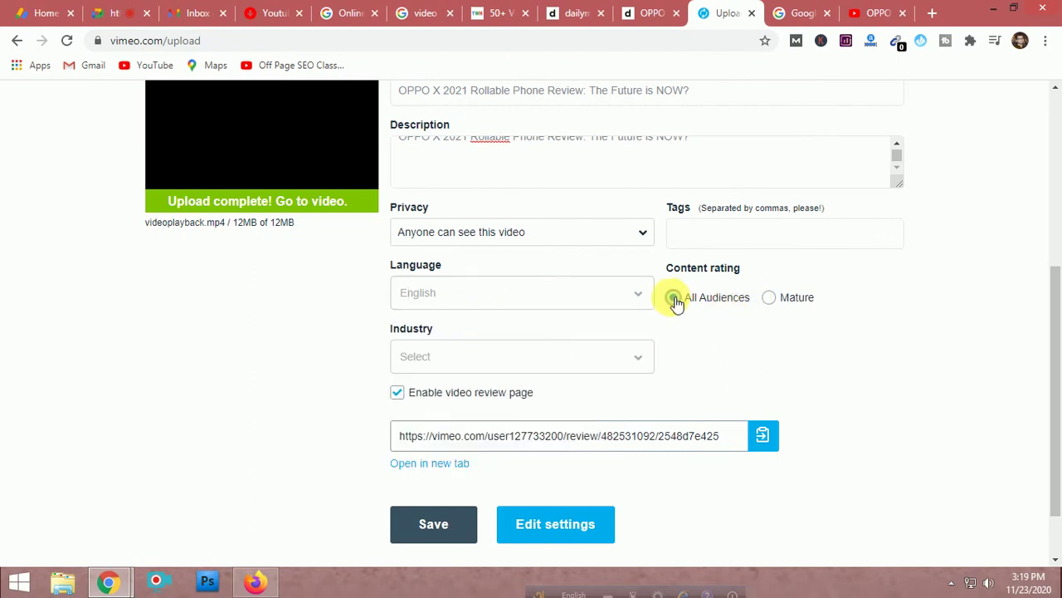
pyautogui.click(545, 365)
pyautogui.scroll(-2, 561, 441)
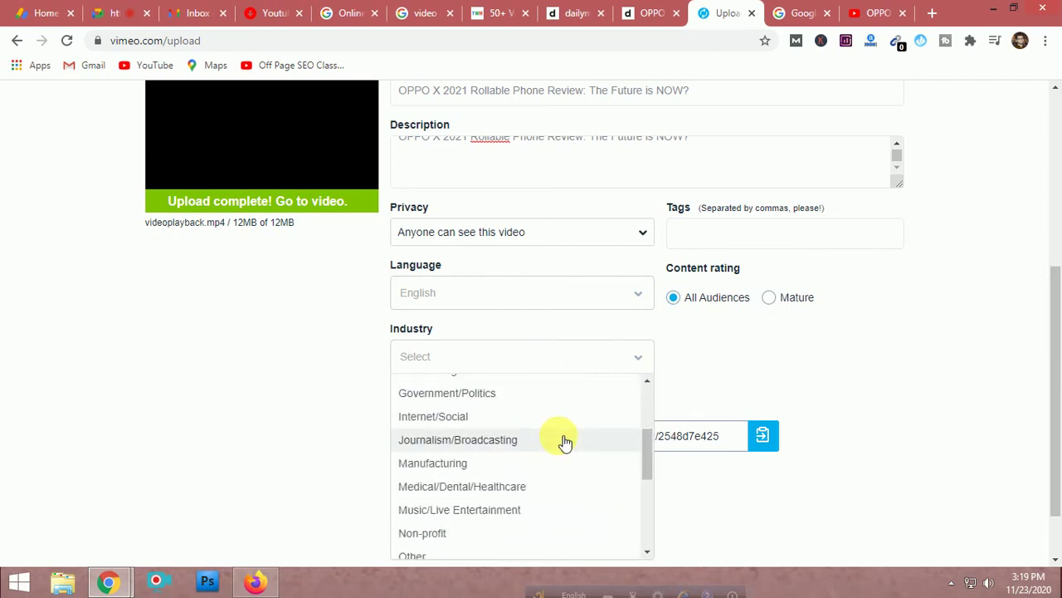
pyautogui.scroll(-2, 564, 441)
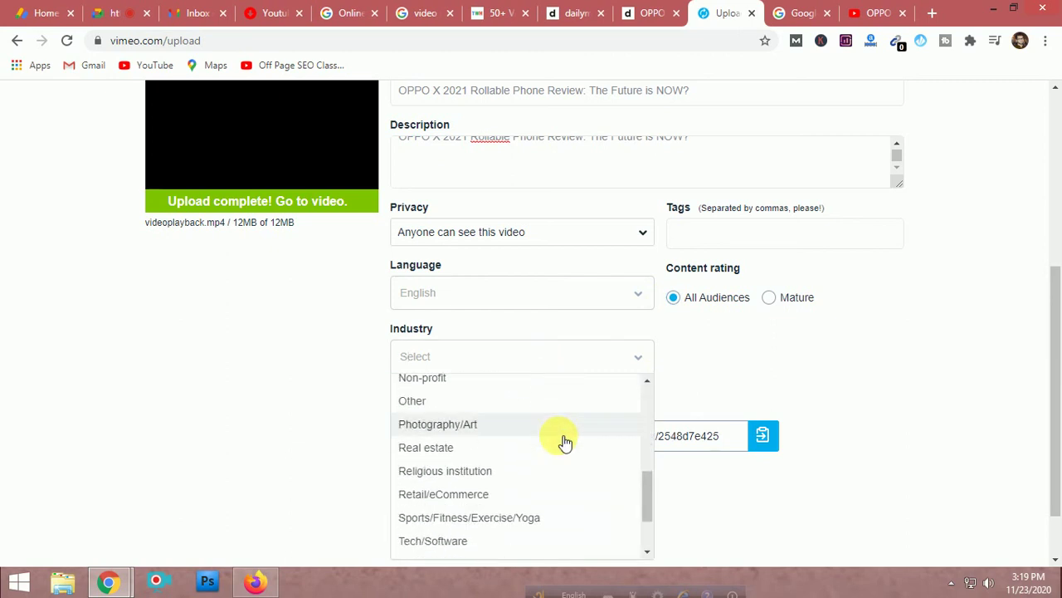
pyautogui.click(449, 544)
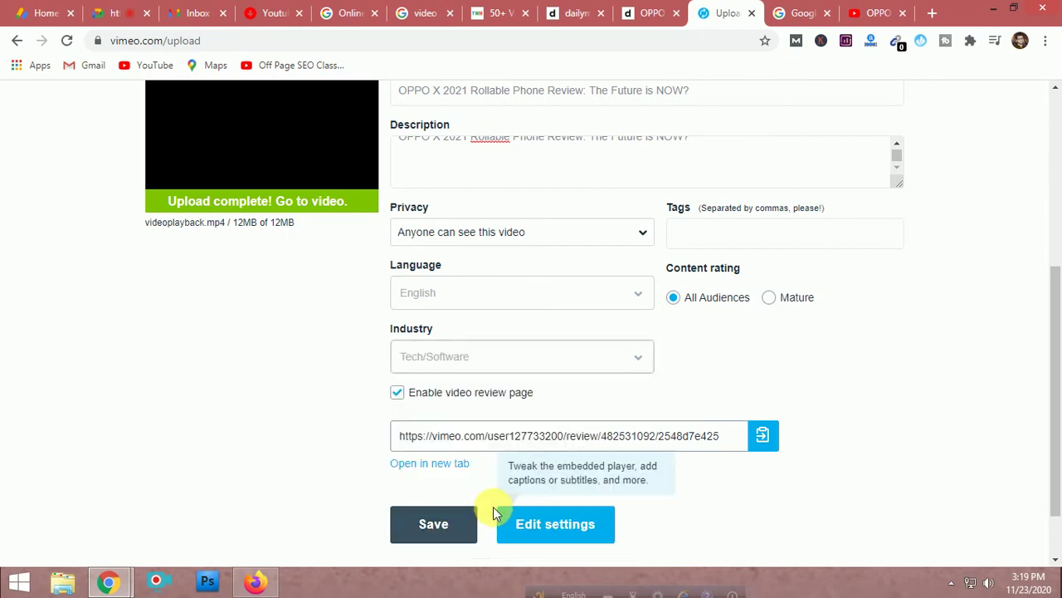
# - Save the uploaded video's details and copy its review page link
pyautogui.click(592, 433)
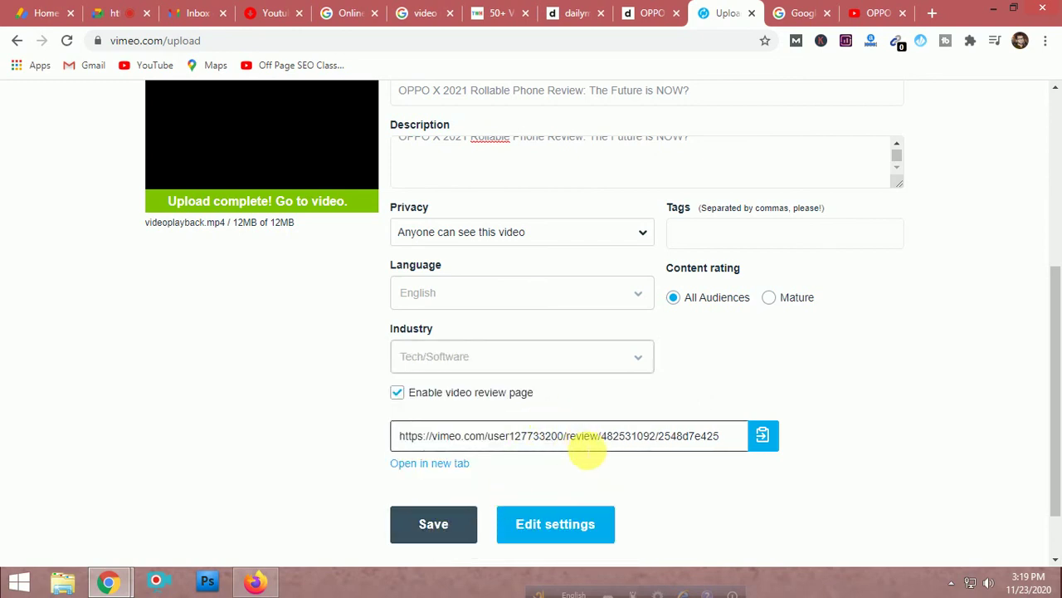
pyautogui.scroll(3, 587, 452)
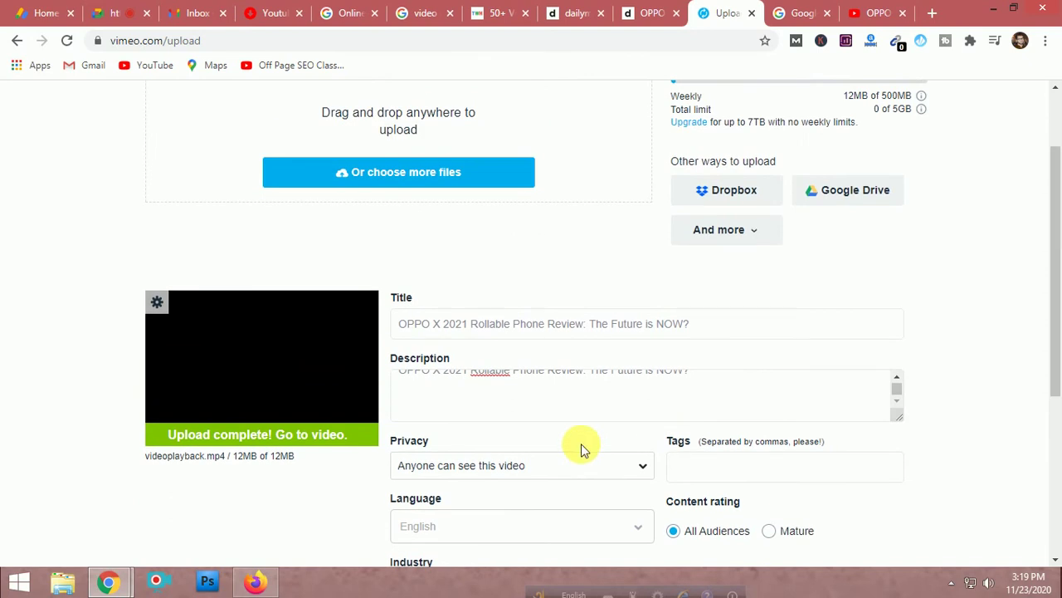
pyautogui.scroll(-3, 531, 399)
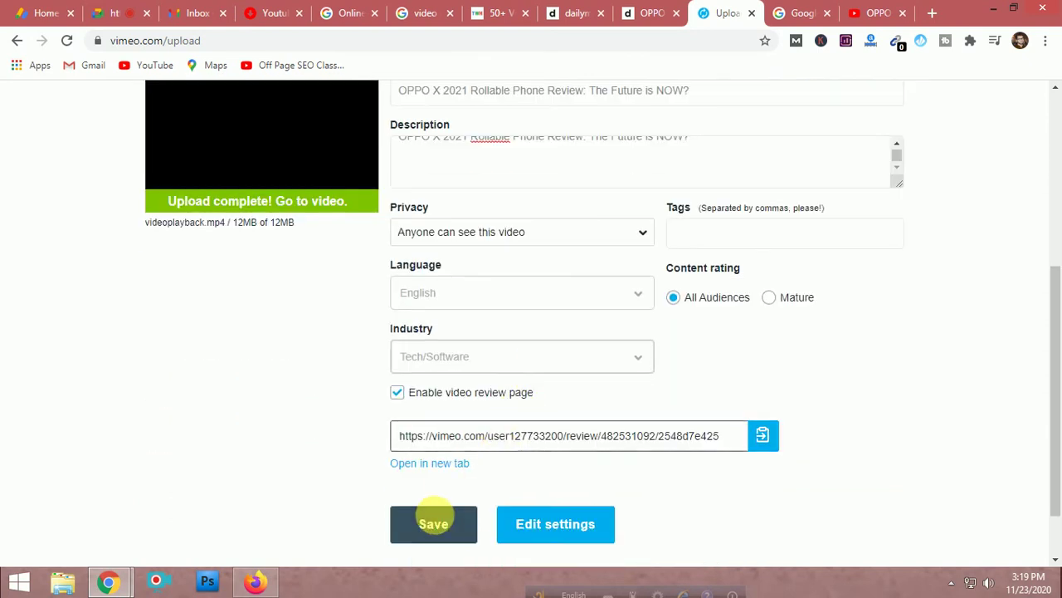
pyautogui.click(437, 522)
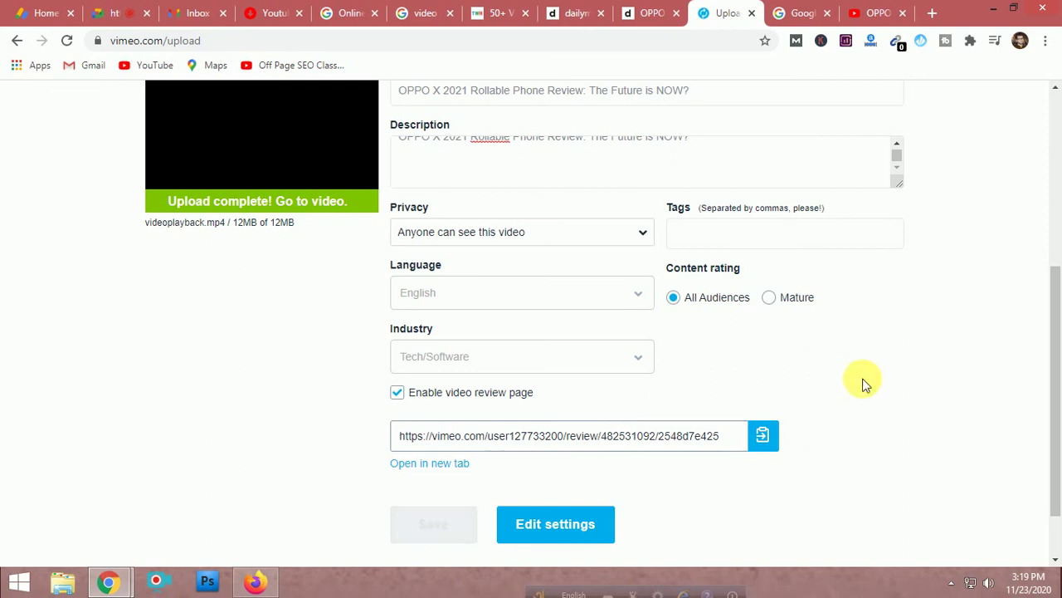
pyautogui.click(764, 435)
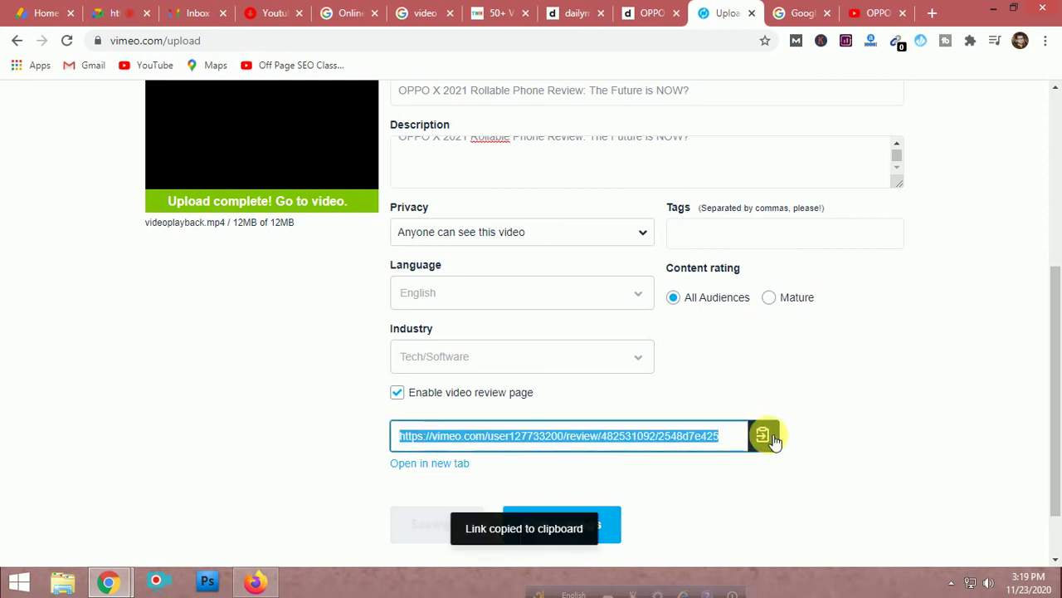
pyautogui.click(674, 532)
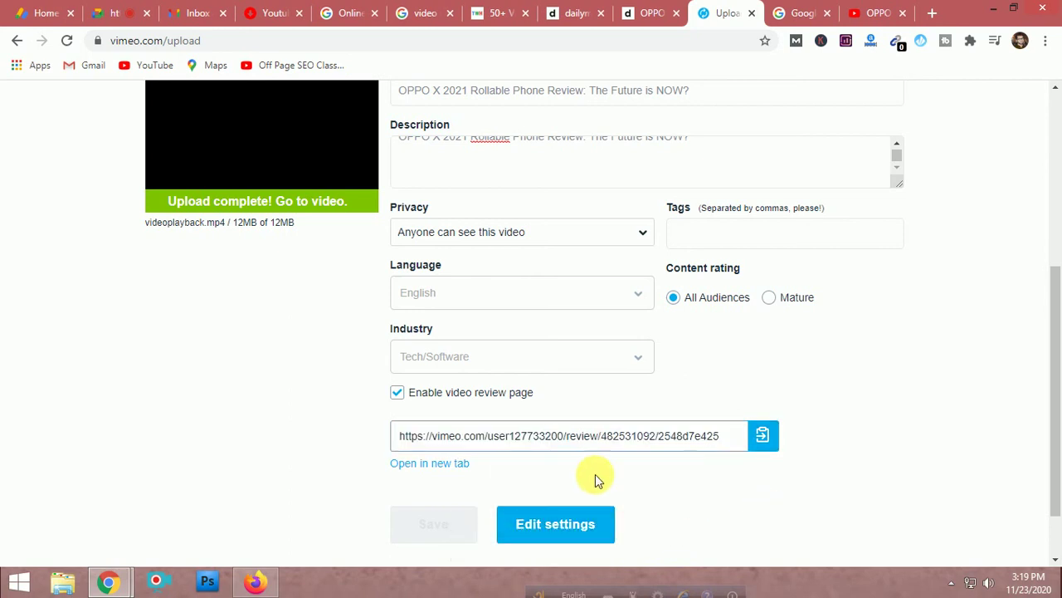
# - Open the video's review page in a new tab and play the first few seconds of the video
pyautogui.click(448, 463)
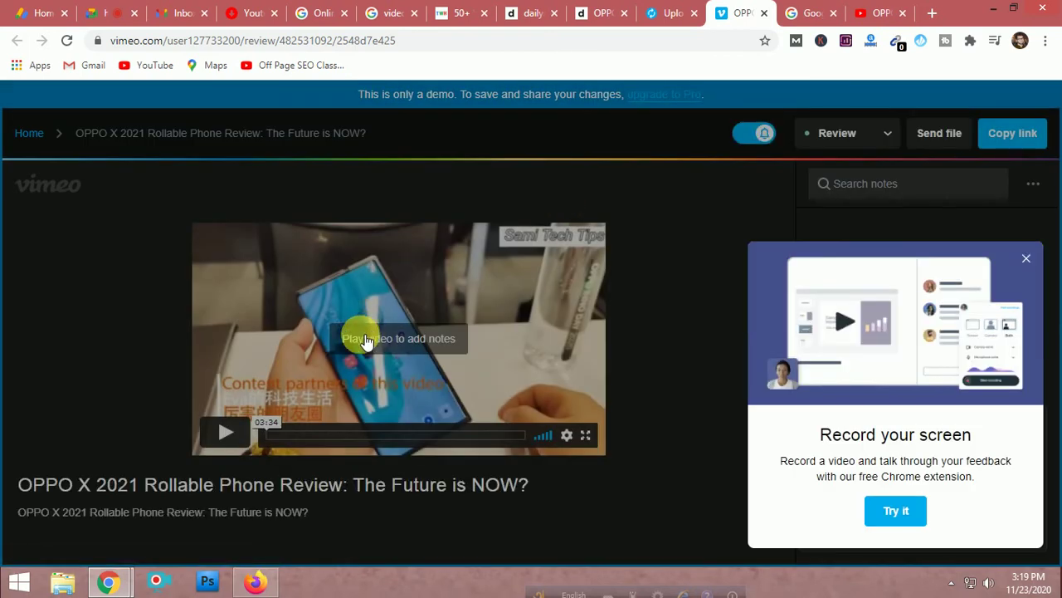
pyautogui.click(231, 433)
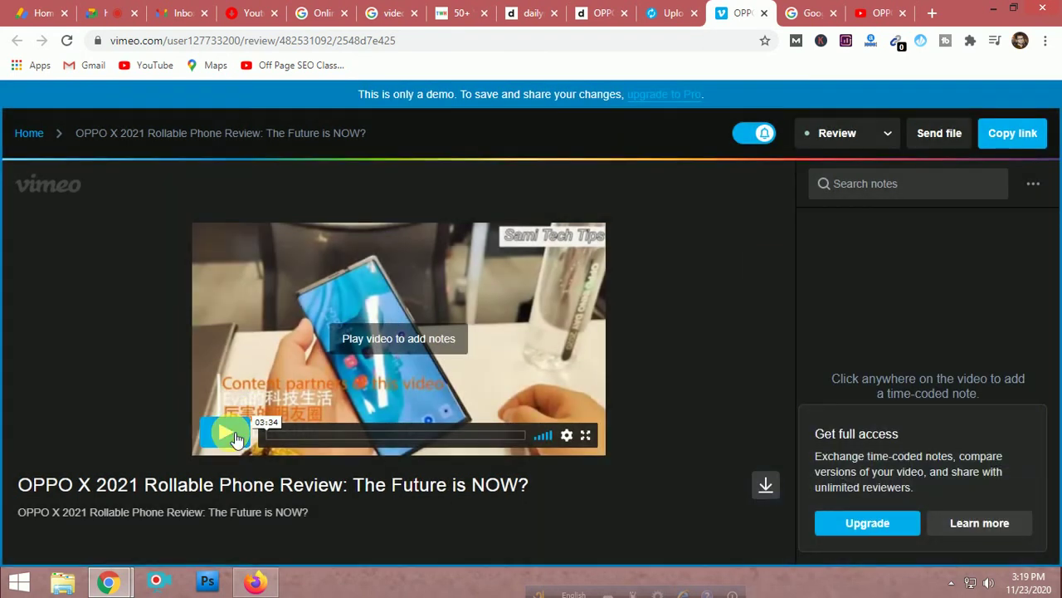
pyautogui.click(228, 432)
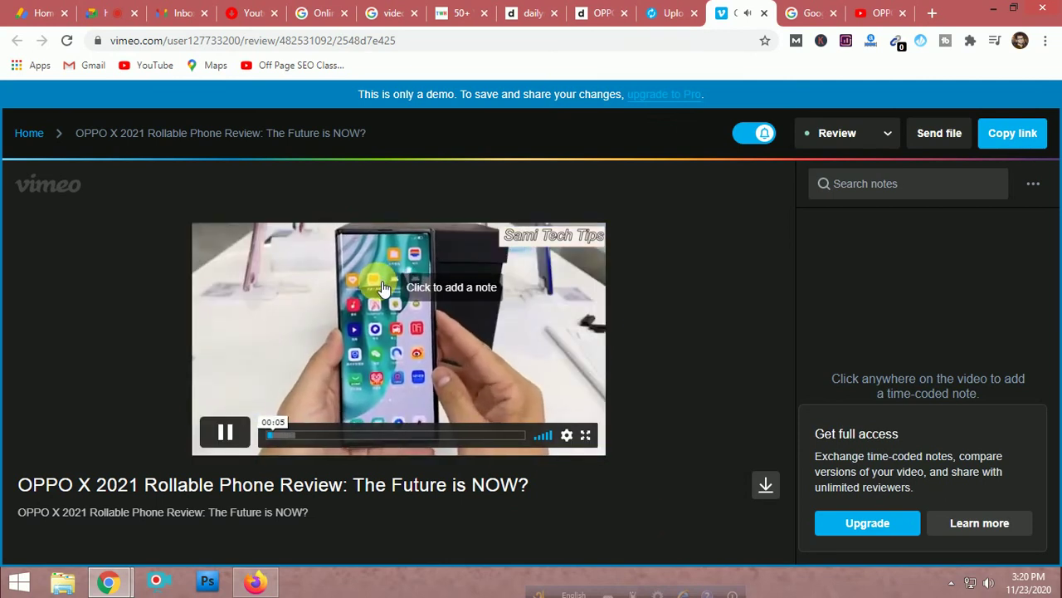
pyautogui.click(222, 439)
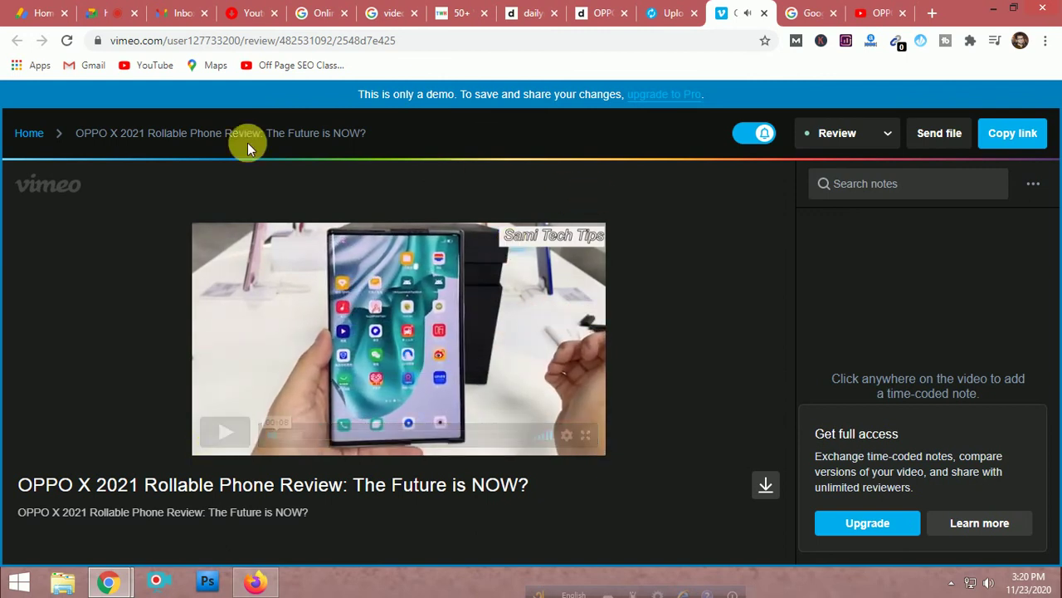
# - Go to the Vimeo home page and look through the recent videos, feed and categories
pyautogui.click(29, 135)
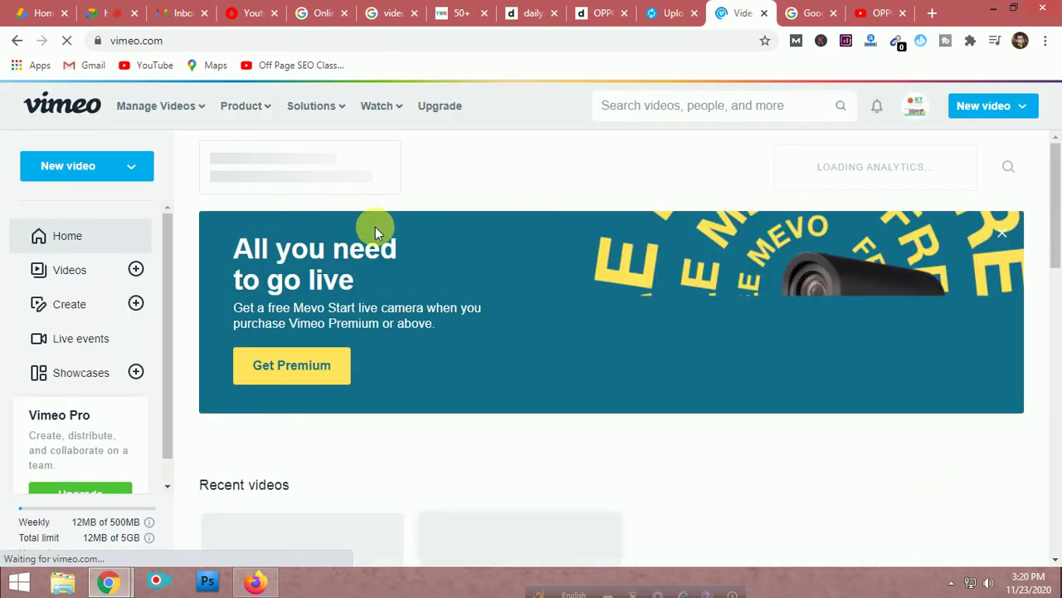
pyautogui.scroll(-3, 415, 321)
pyautogui.scroll(-1, 415, 324)
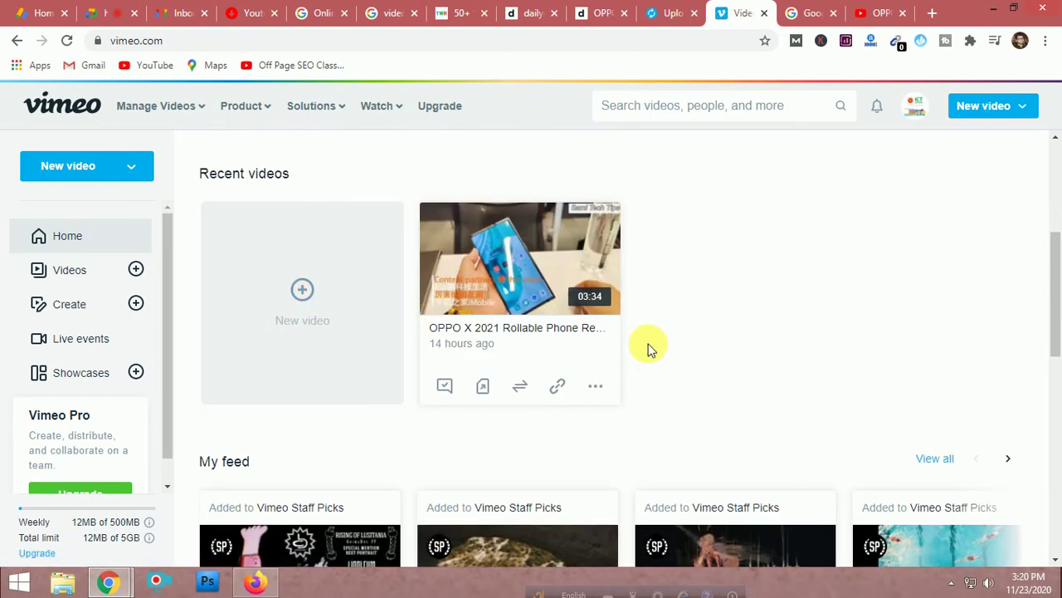
pyautogui.scroll(-3, 648, 349)
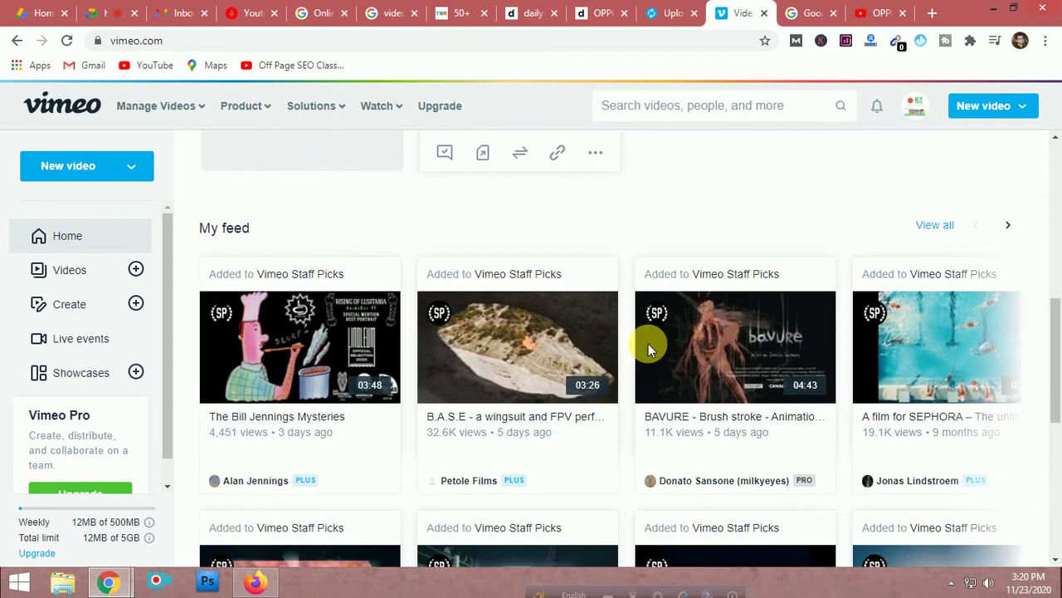
pyautogui.scroll(-3, 648, 344)
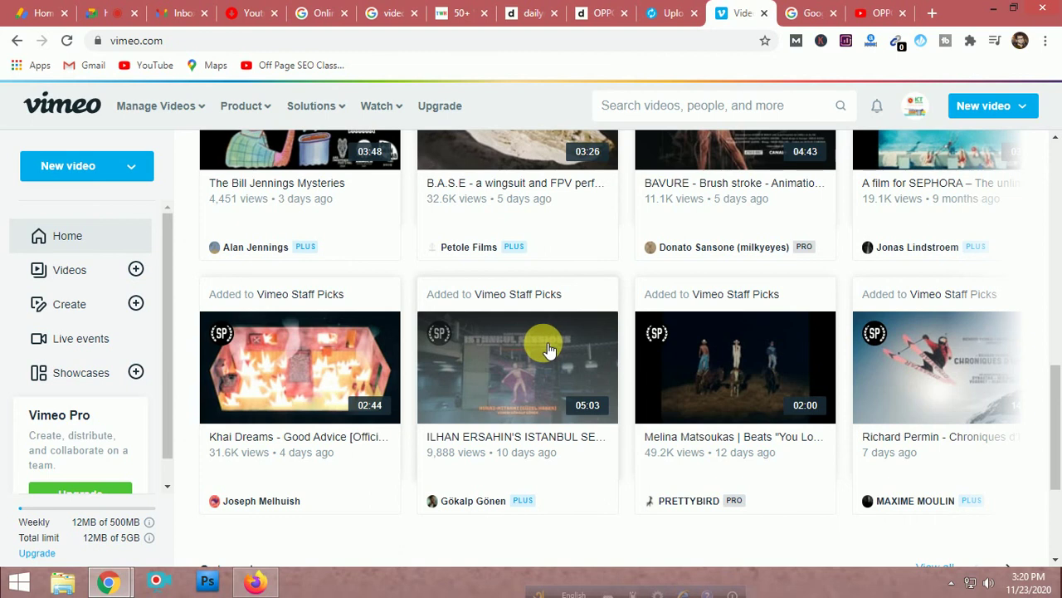
pyautogui.scroll(-2, 548, 349)
# - View the account's list of uploaded videos and open the Documentary category from the home page
pyautogui.click(136, 170)
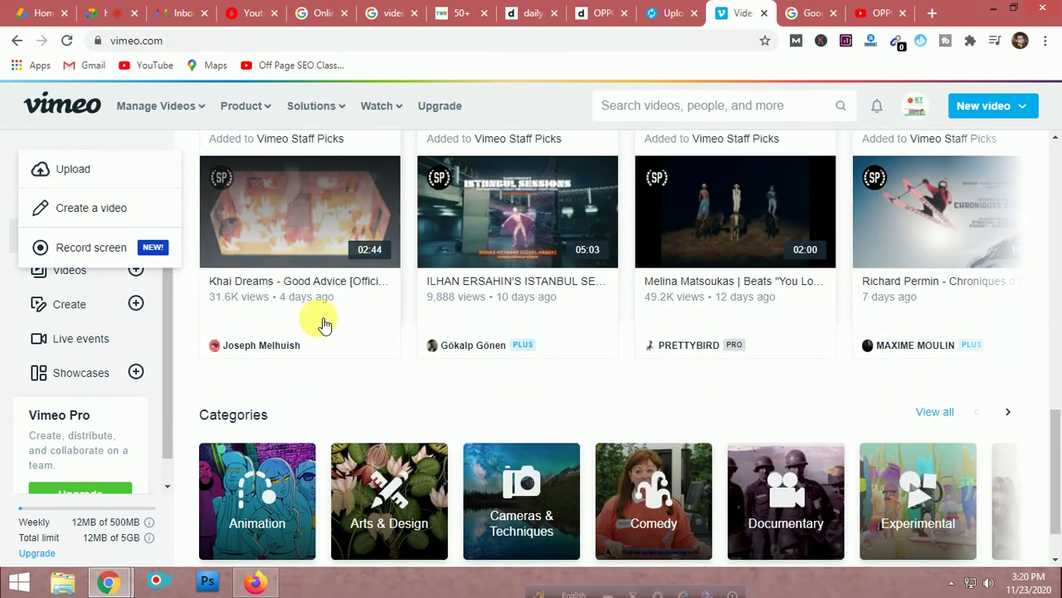
pyautogui.click(64, 282)
pyautogui.click(64, 282)
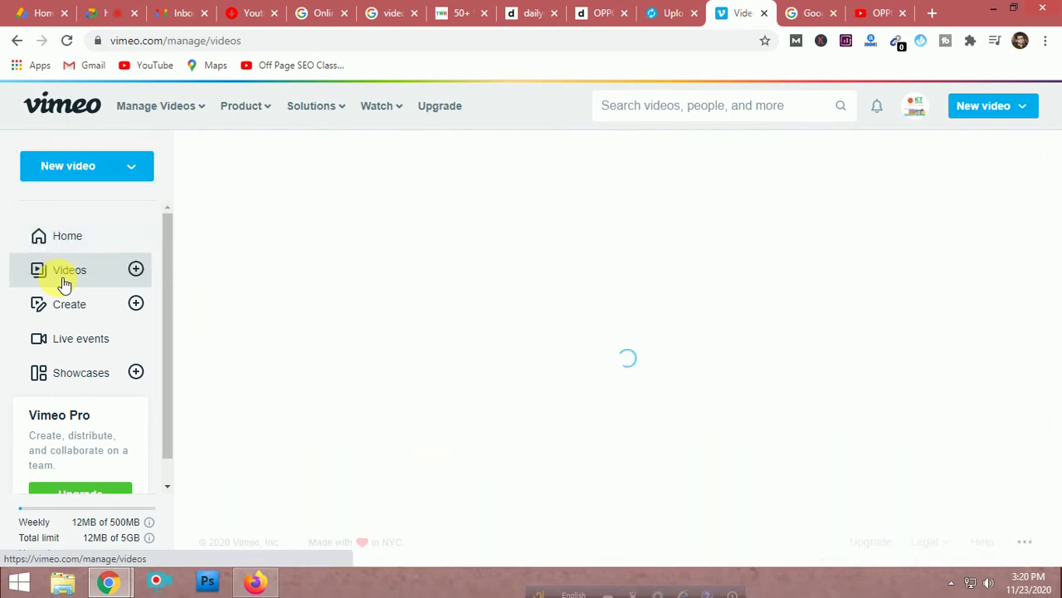
pyautogui.click(75, 247)
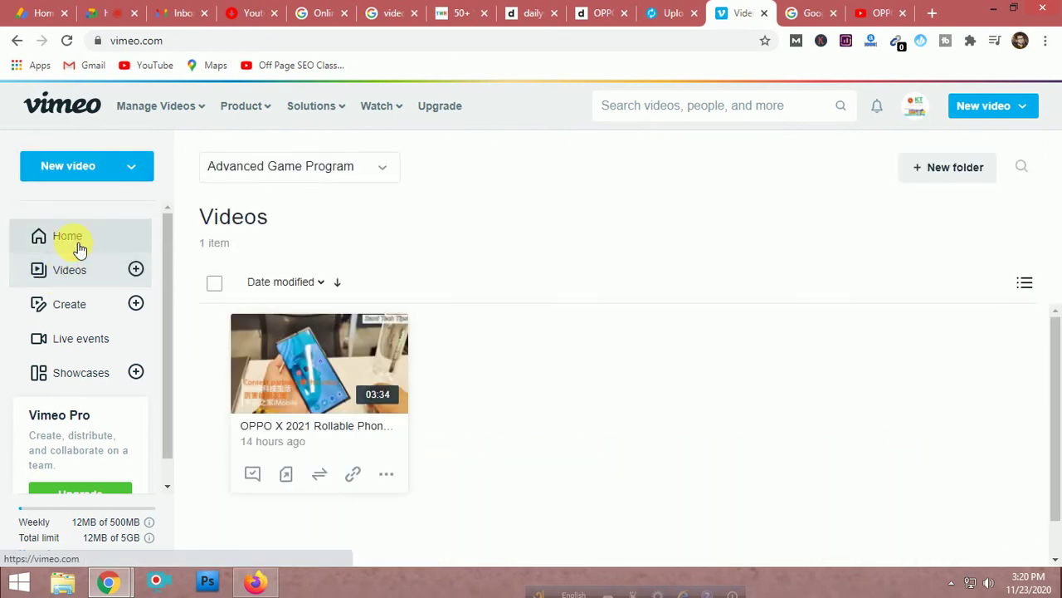
pyautogui.scroll(-15, 584, 316)
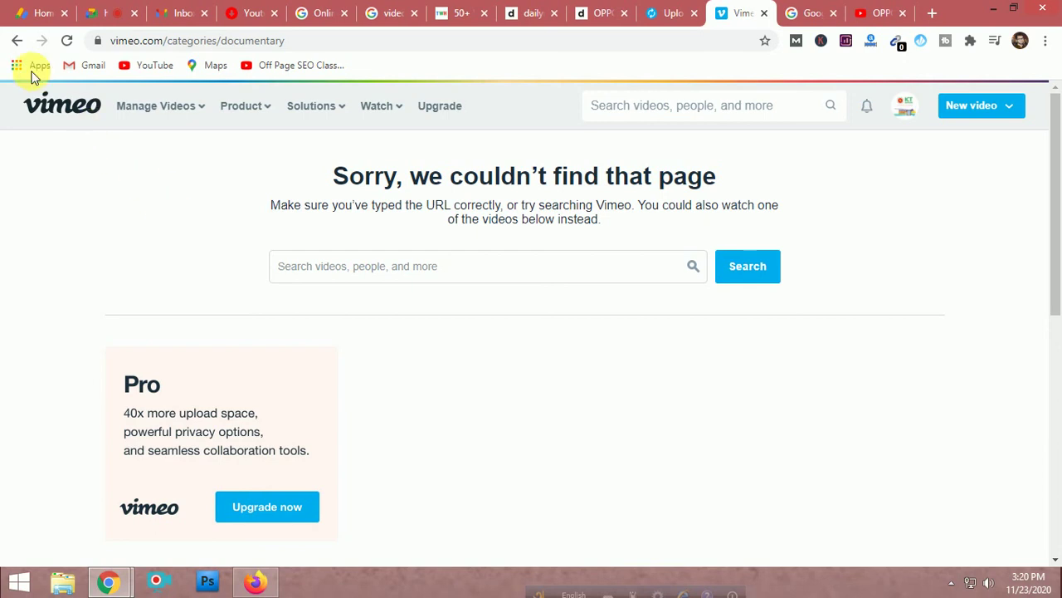
# - Return to the home page and search Vimeo for "digital marketing" using the suggested term
pyautogui.click(52, 112)
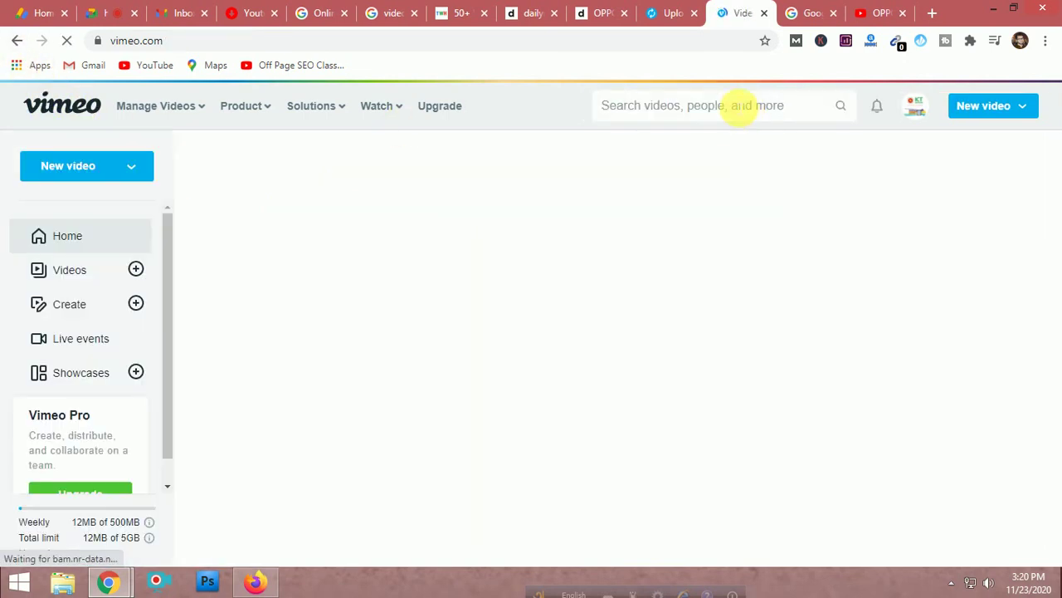
pyautogui.click(739, 108)
pyautogui.write('d')
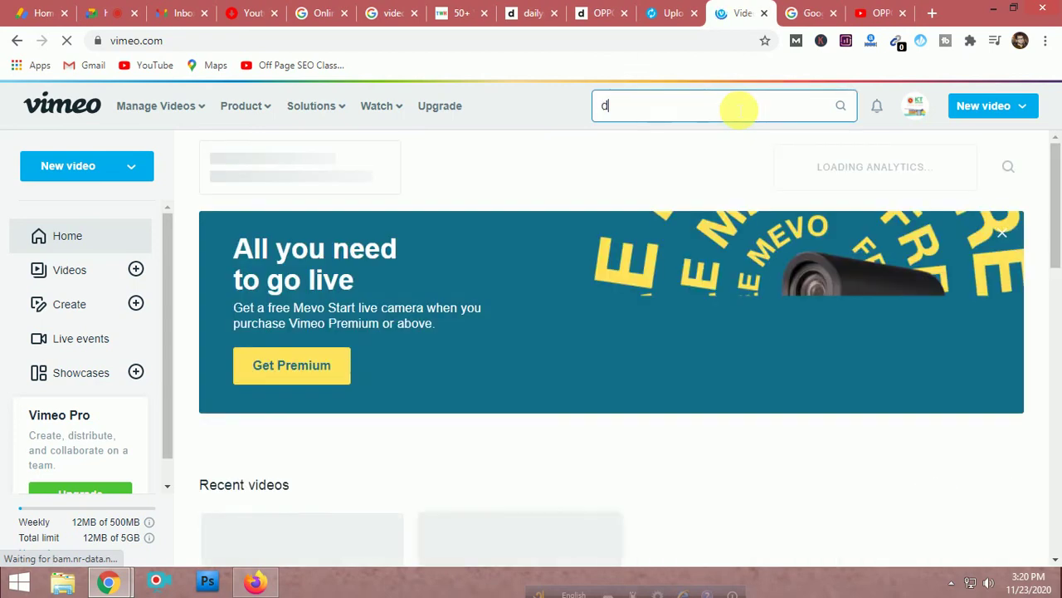
pyautogui.write('igital')
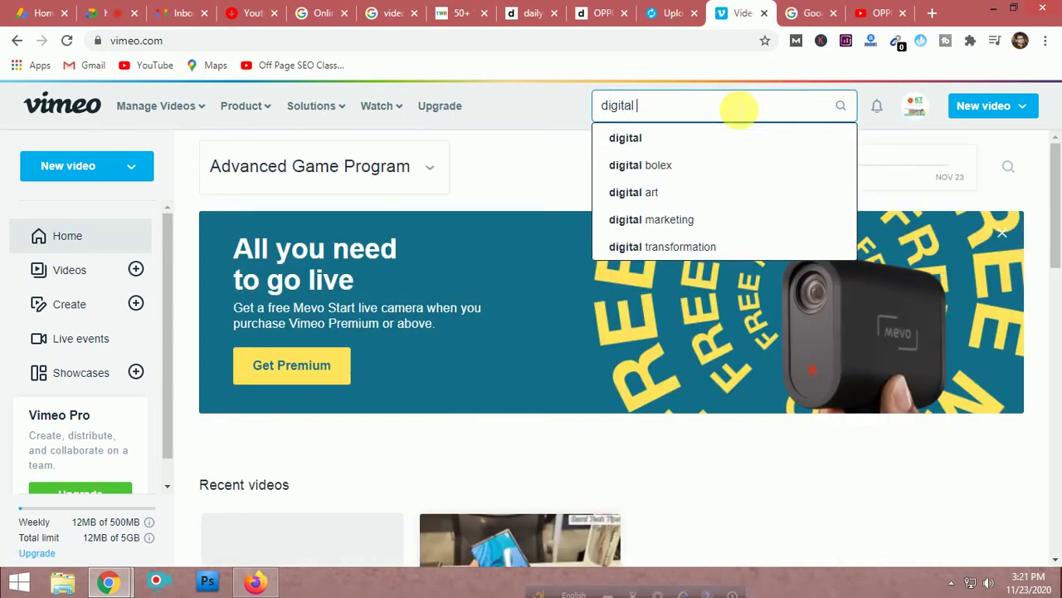
pyautogui.click(669, 218)
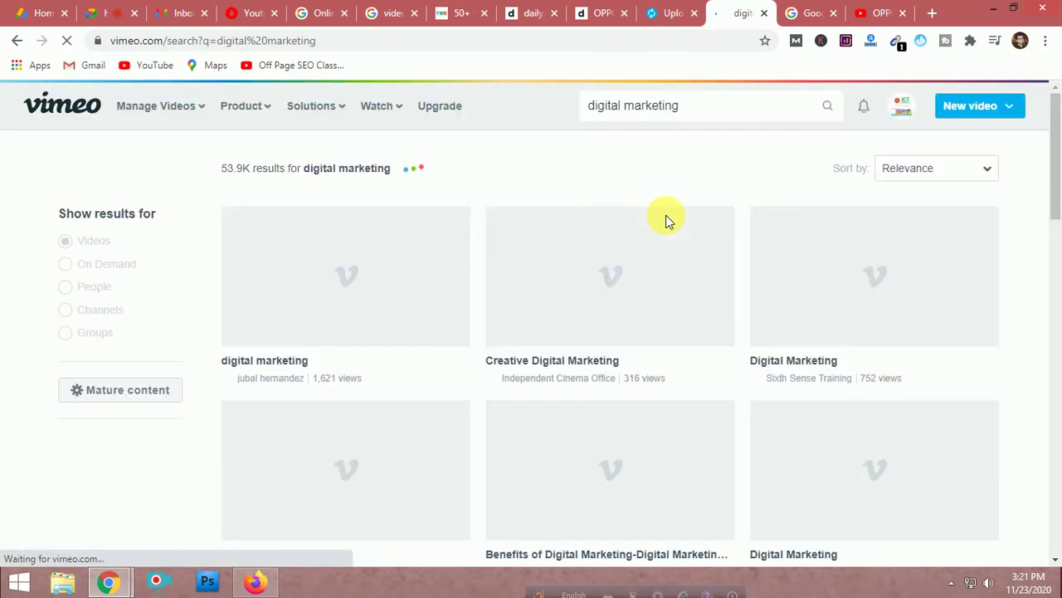
# - Open the first "digital marketing" search result and look through its player, description, statistics and comments
pyautogui.click(377, 292)
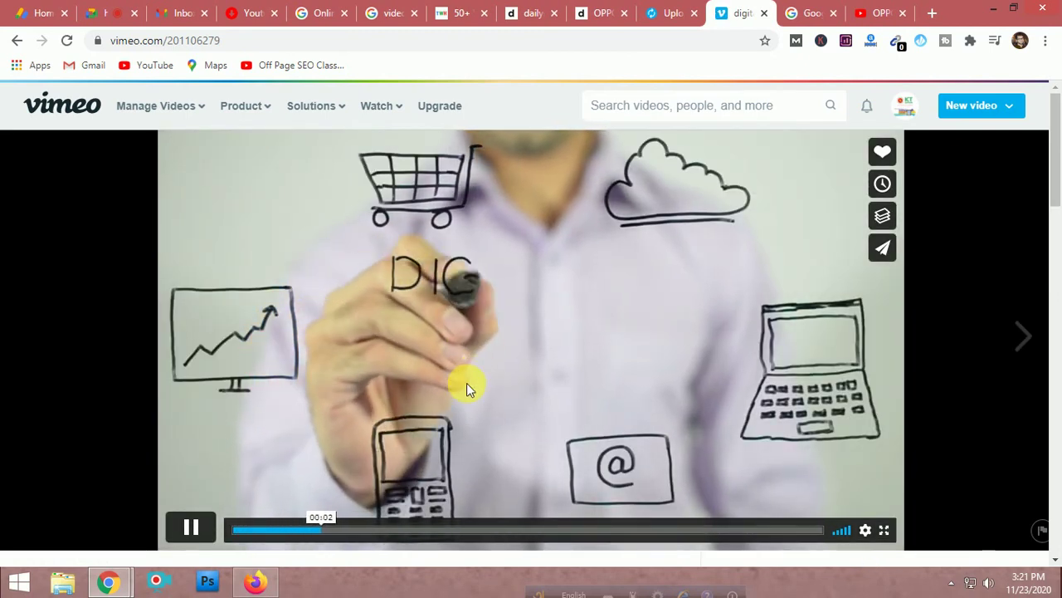
pyautogui.scroll(-2, 653, 357)
pyautogui.scroll(-1, 631, 373)
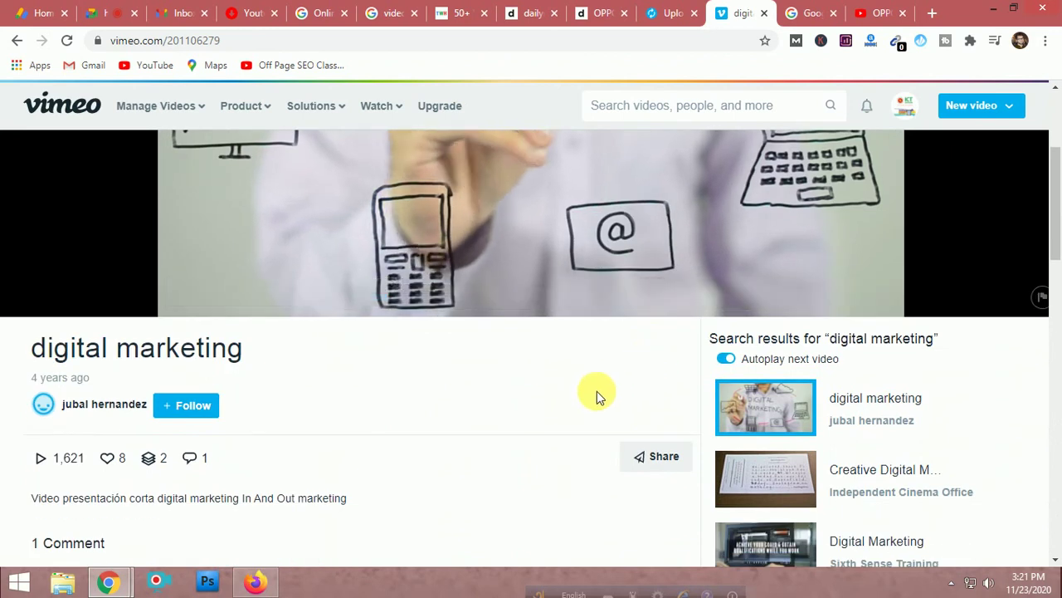
pyautogui.scroll(-2, 582, 424)
pyautogui.scroll(1, 581, 421)
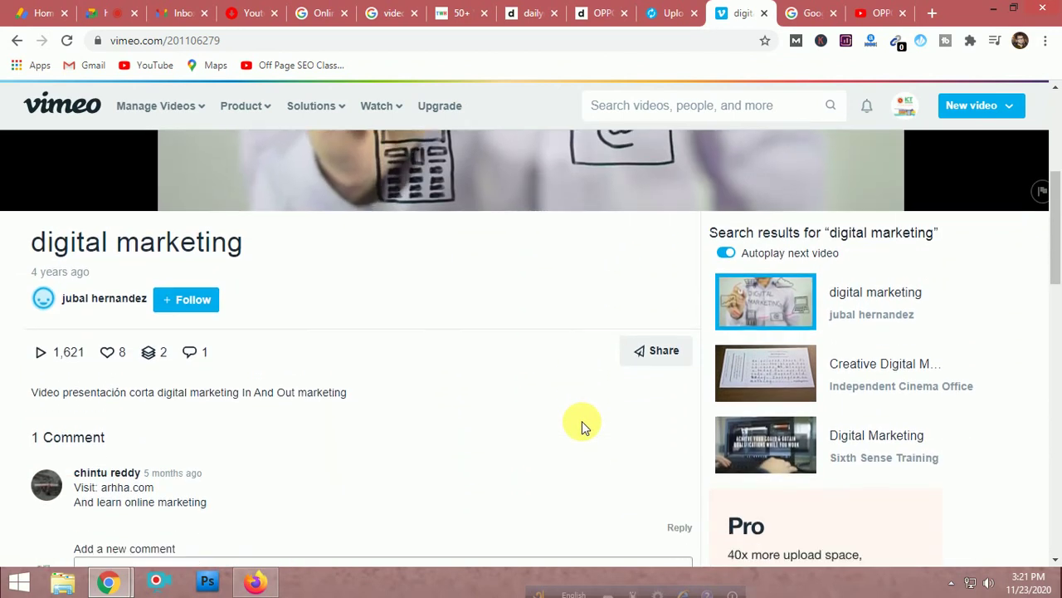
pyautogui.scroll(-3, 581, 424)
pyautogui.scroll(1, 576, 423)
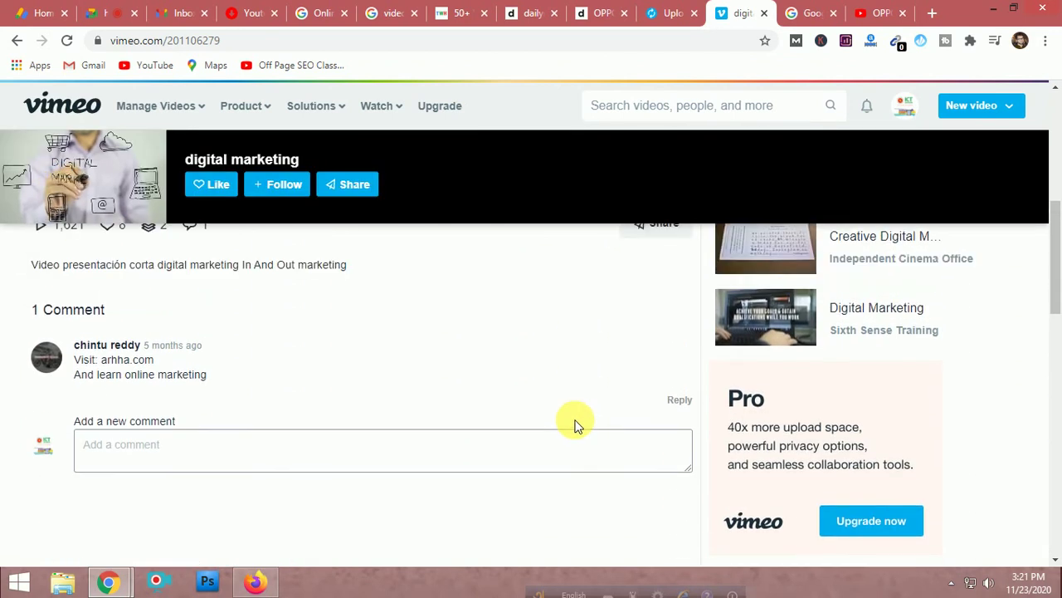
pyautogui.scroll(2, 573, 421)
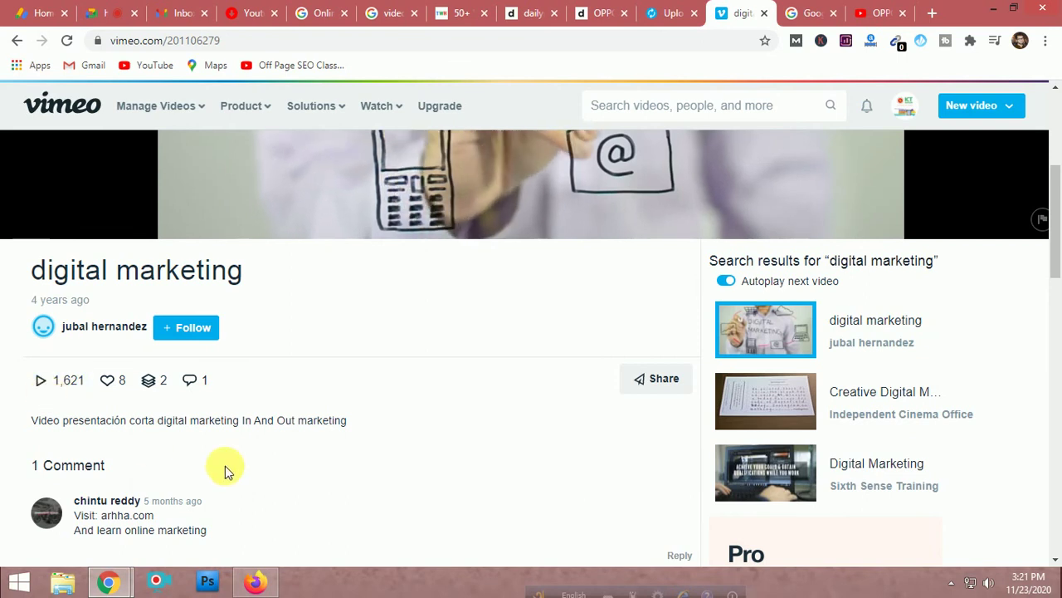
pyautogui.scroll(-1, 269, 471)
pyautogui.scroll(1, 369, 377)
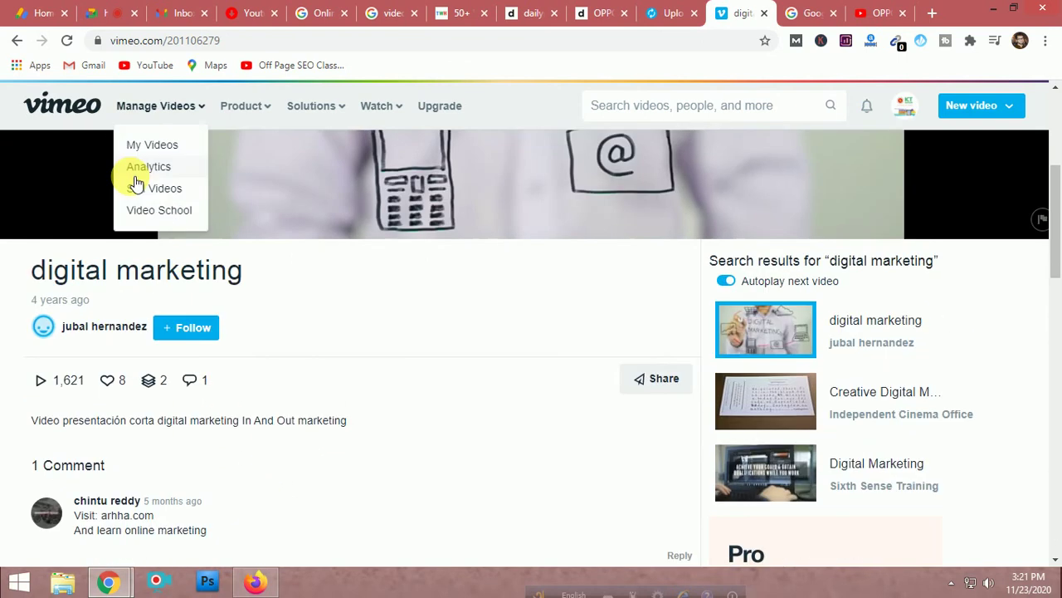
pyautogui.scroll(1, 413, 302)
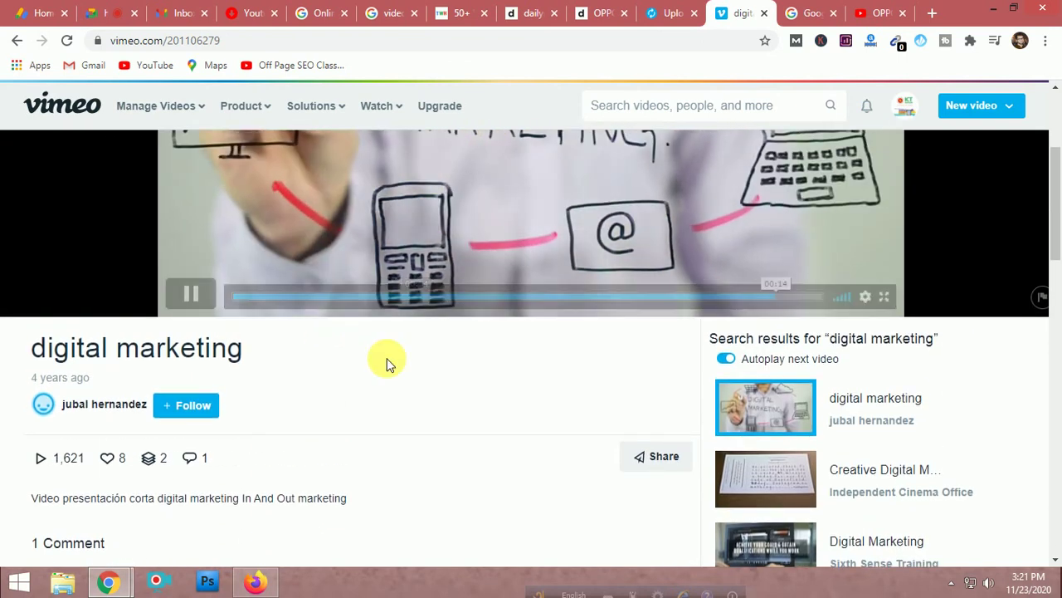
pyautogui.scroll(-1, 387, 360)
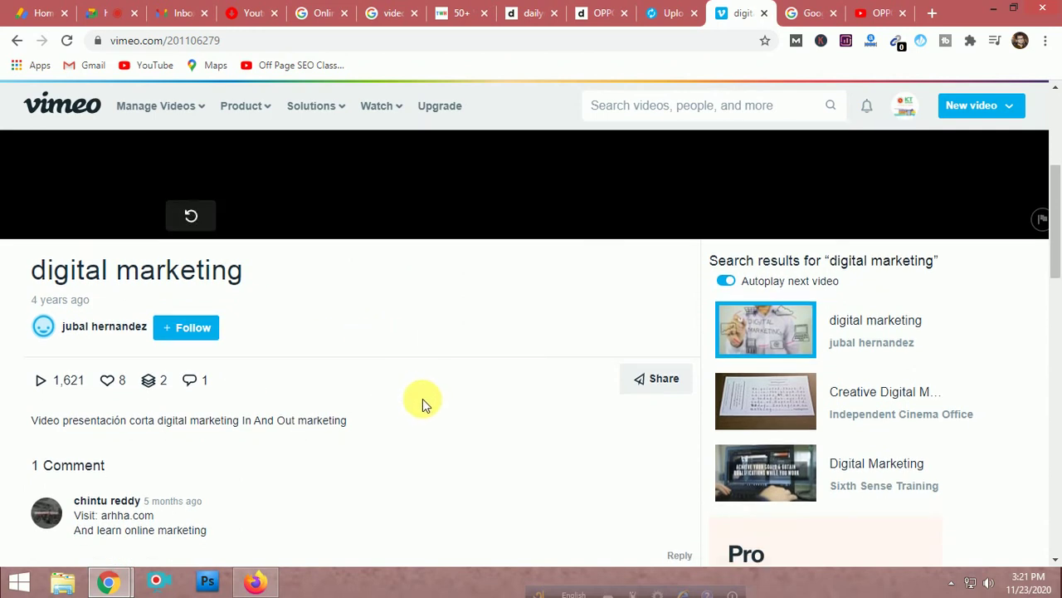
pyautogui.scroll(-1, 435, 401)
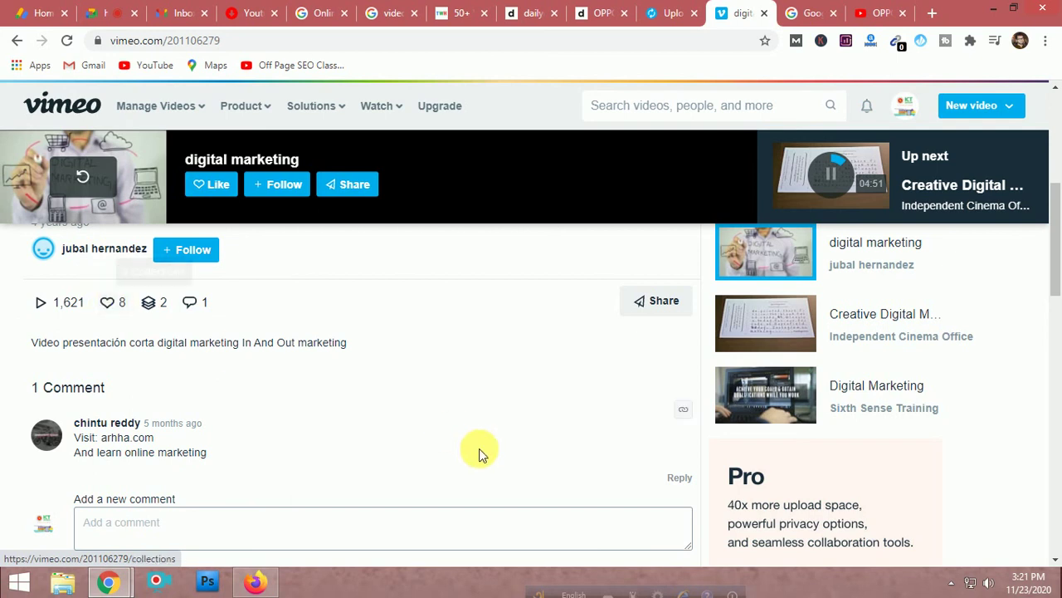
# - Open the Creative Digital Marketing video from the related results and view its opening and details
pyautogui.scroll(3, 540, 469)
pyautogui.click(778, 490)
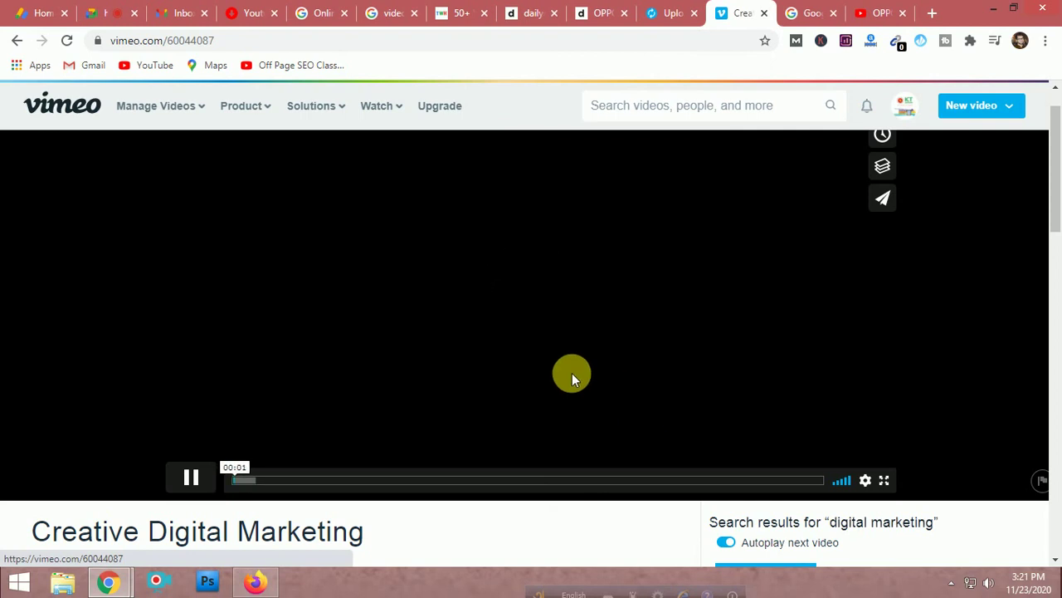
pyautogui.scroll(1, 574, 373)
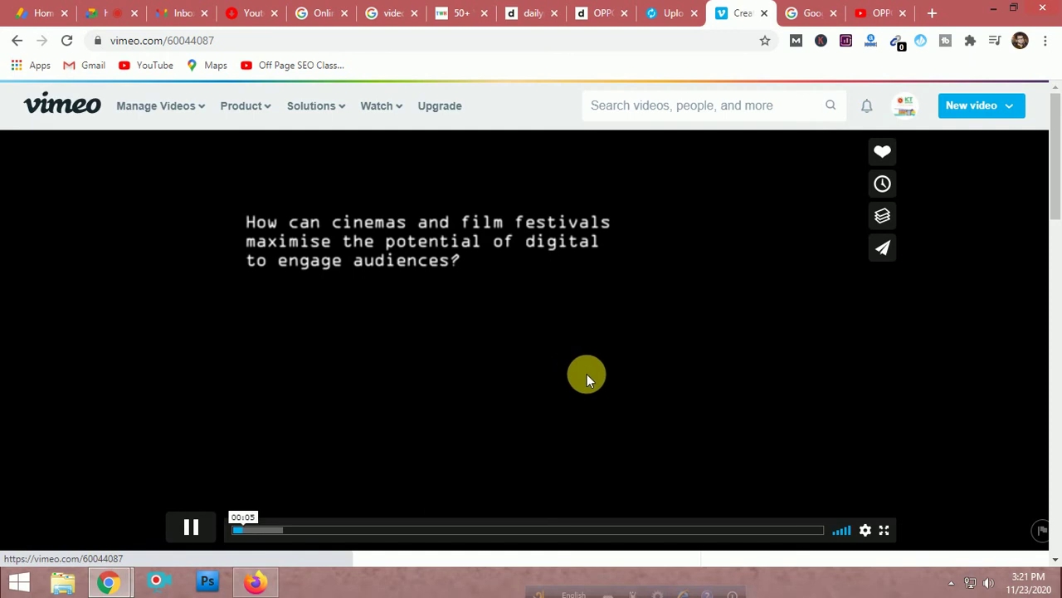
pyautogui.scroll(-2, 587, 373)
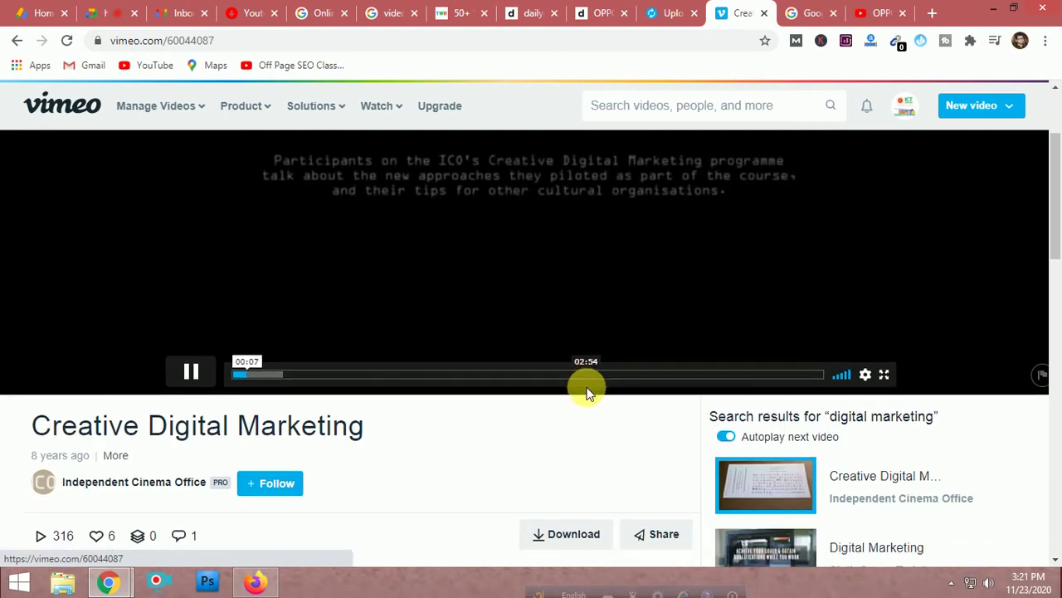
pyautogui.scroll(-2, 640, 458)
# - Open the Benefits of Digital Marketing video from the related results and view its details
pyautogui.scroll(-3, 791, 475)
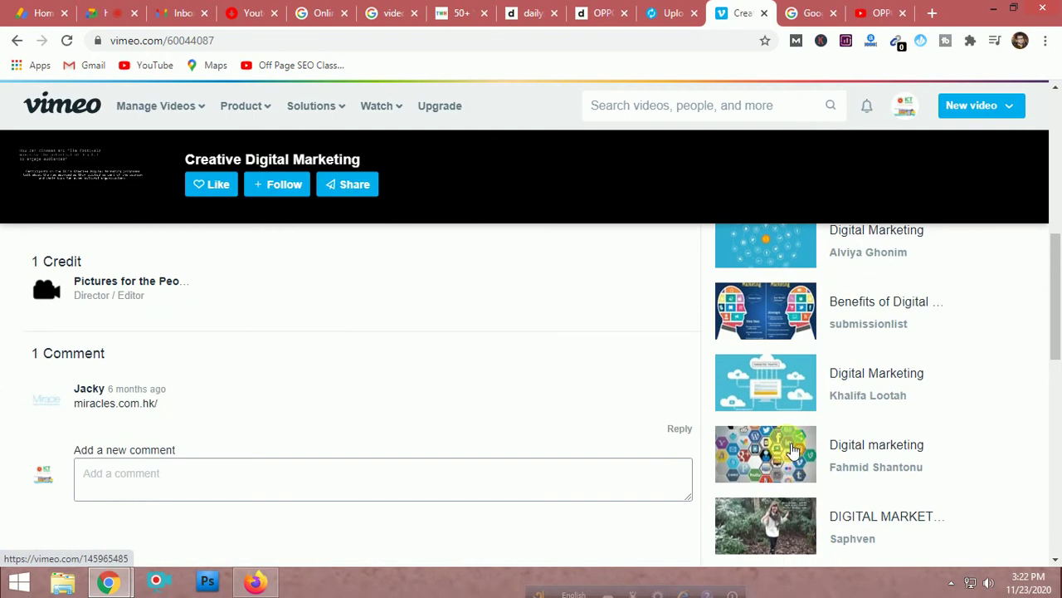
pyautogui.click(754, 327)
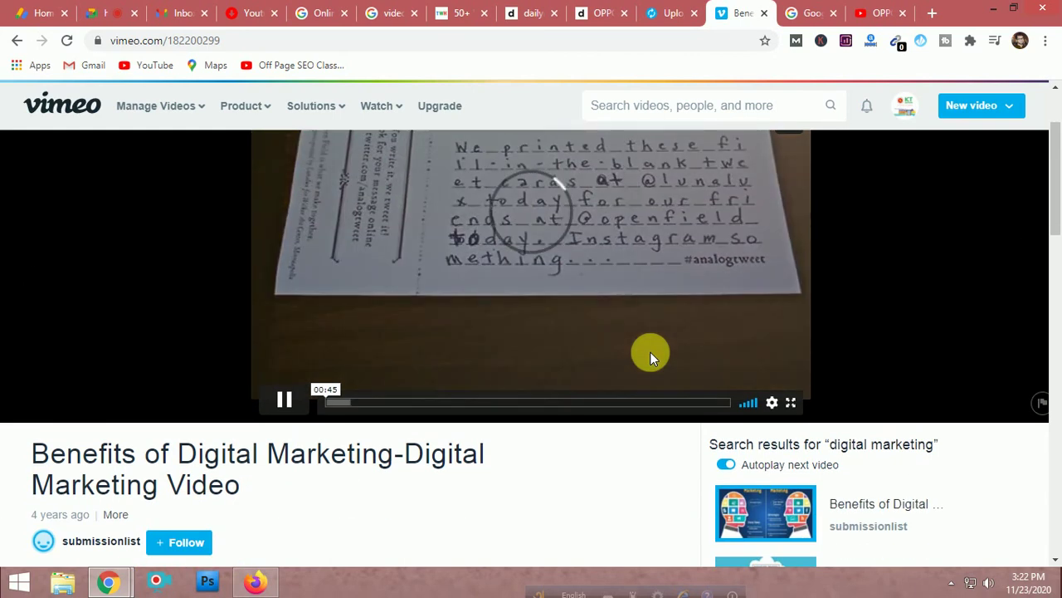
pyautogui.scroll(-1, 649, 355)
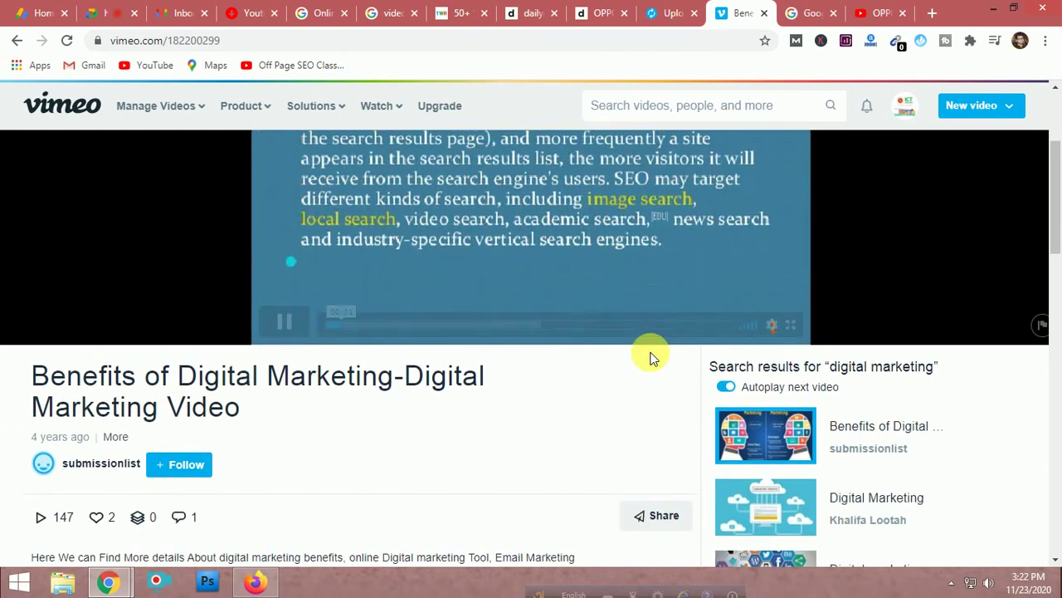
pyautogui.scroll(-1, 650, 355)
# - Open the Digital Marketing Day live event video from the related results and look through its page
pyautogui.scroll(-5, 650, 356)
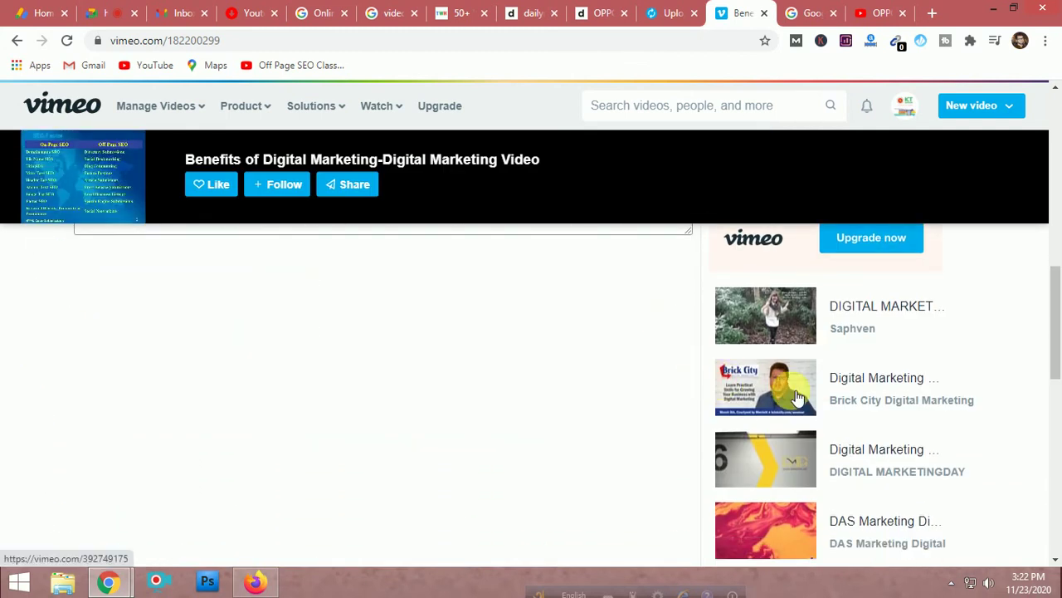
pyautogui.click(774, 467)
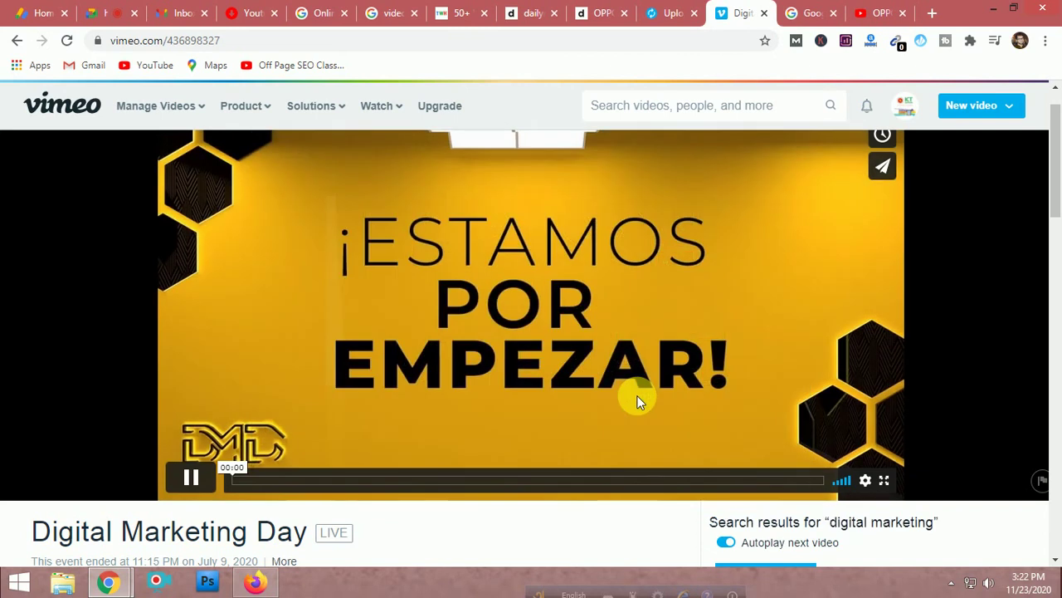
pyautogui.scroll(-1, 636, 399)
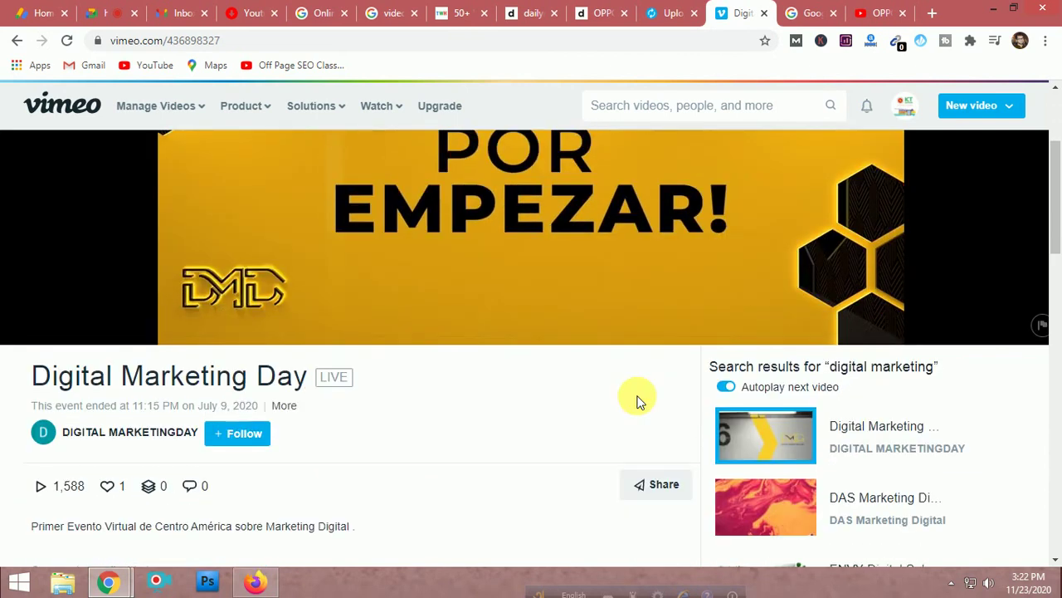
pyautogui.scroll(-2, 637, 399)
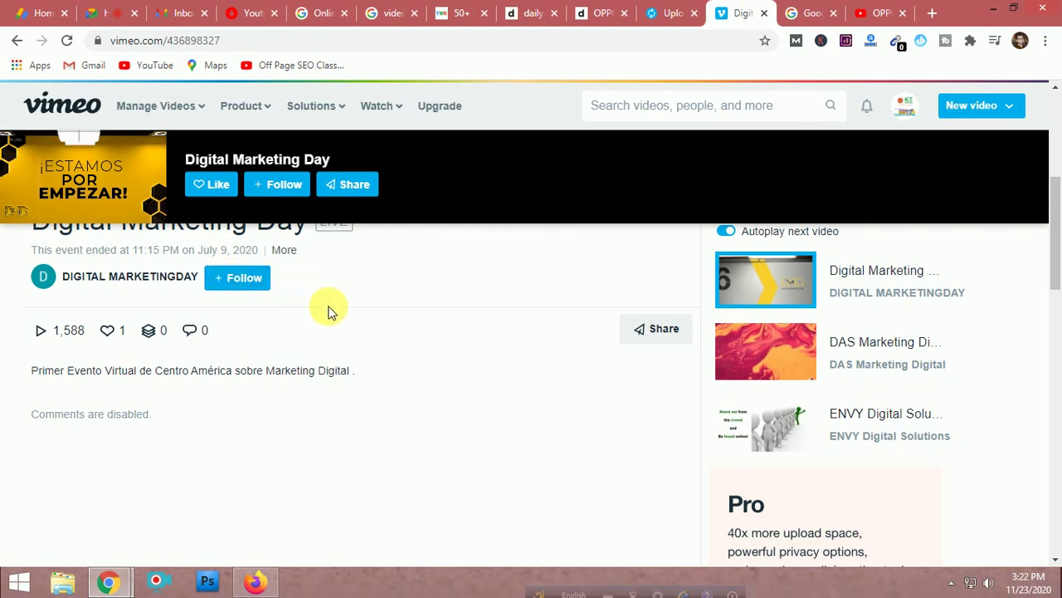
pyautogui.scroll(1, 340, 328)
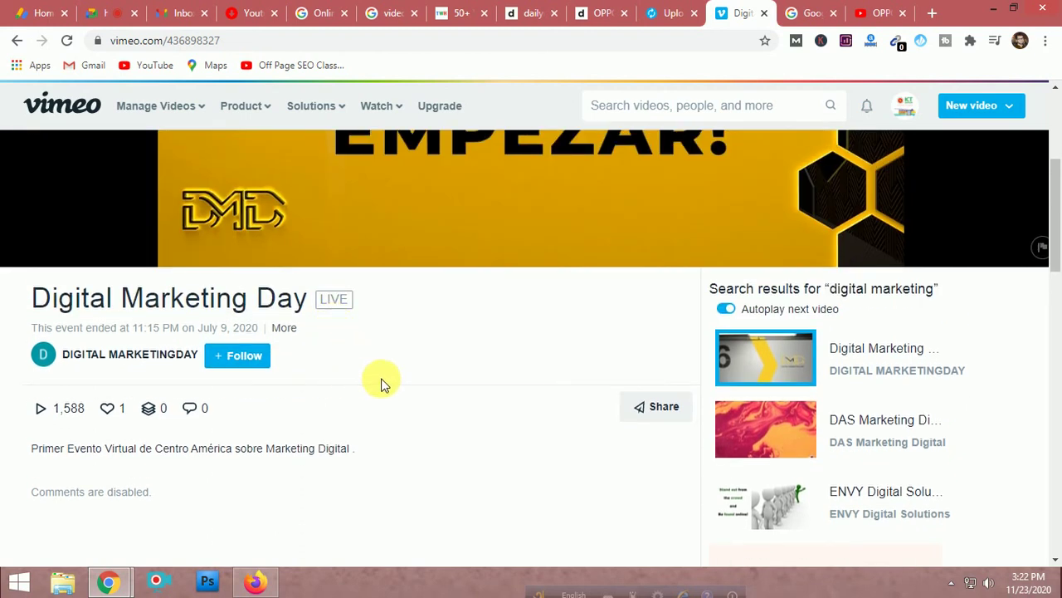
pyautogui.scroll(3, 433, 381)
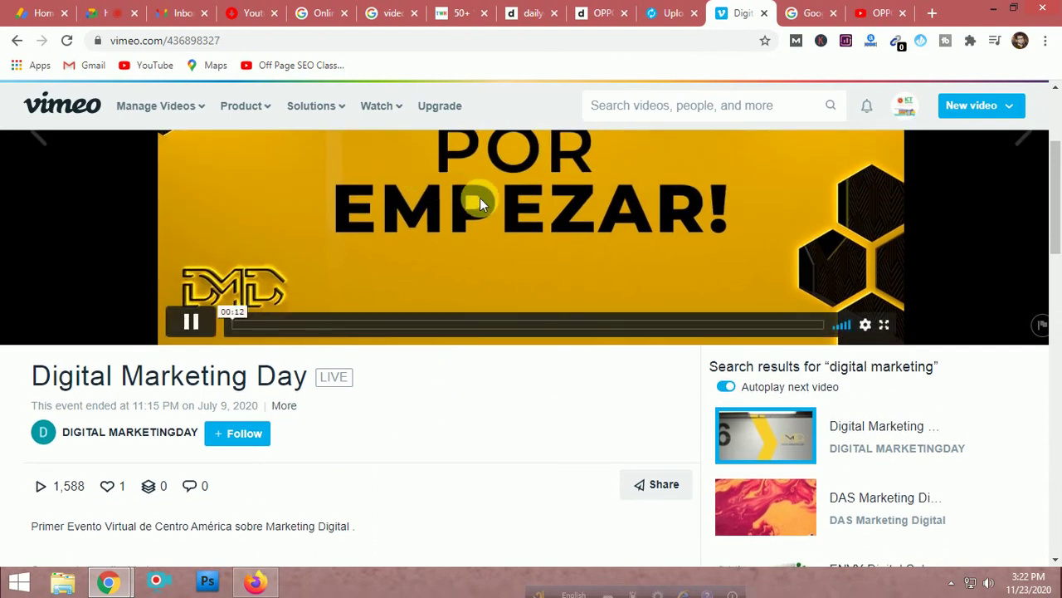
# - Open the Digital Marketing Trends video from the related results and pause its playback
pyautogui.scroll(-8, 498, 266)
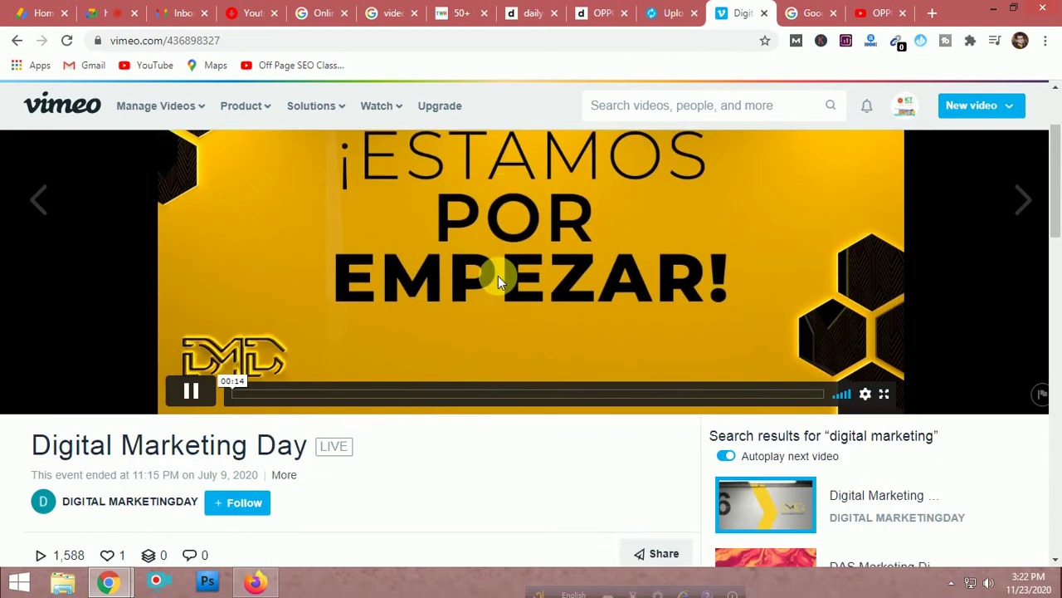
pyautogui.scroll(-3, 802, 407)
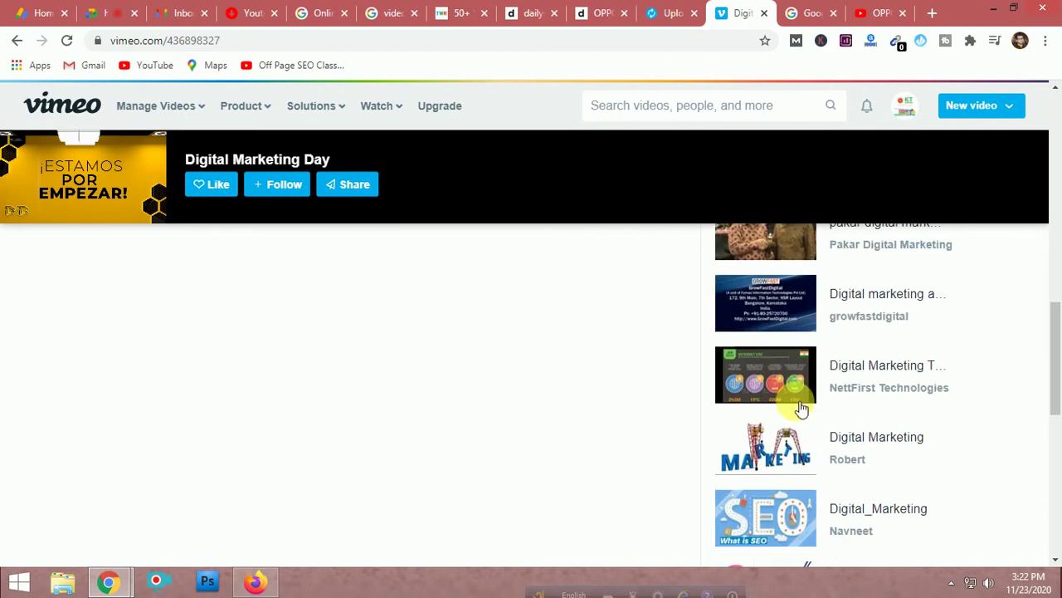
pyautogui.click(768, 397)
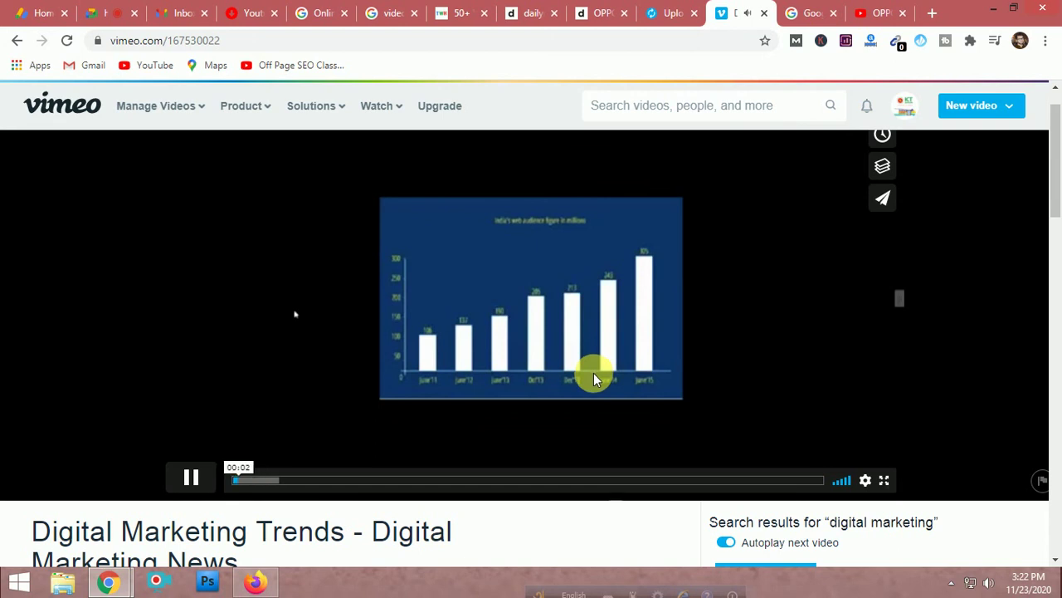
pyautogui.click(191, 478)
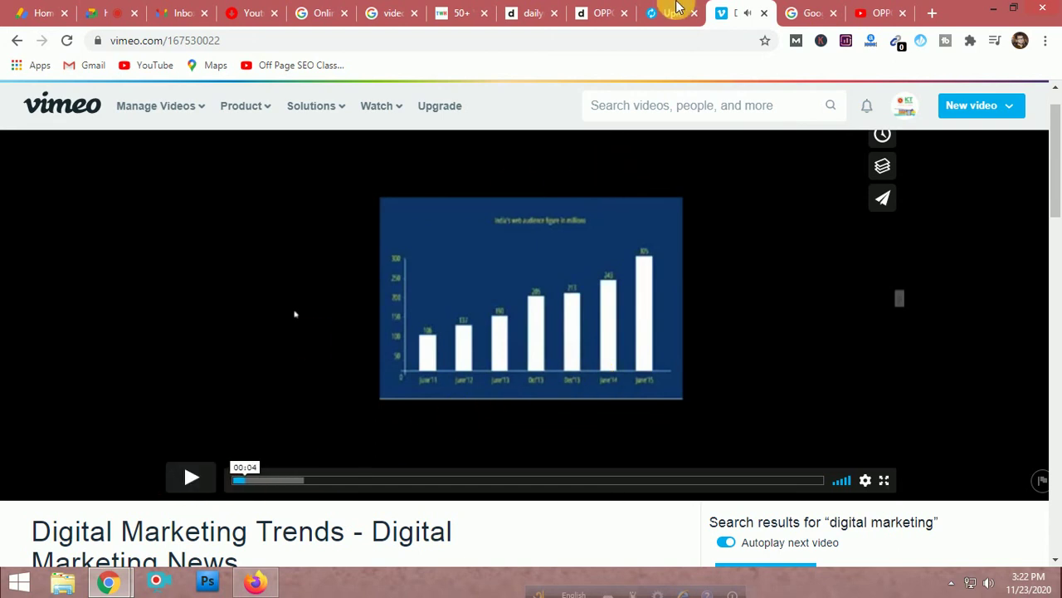
pyautogui.click(461, 12)
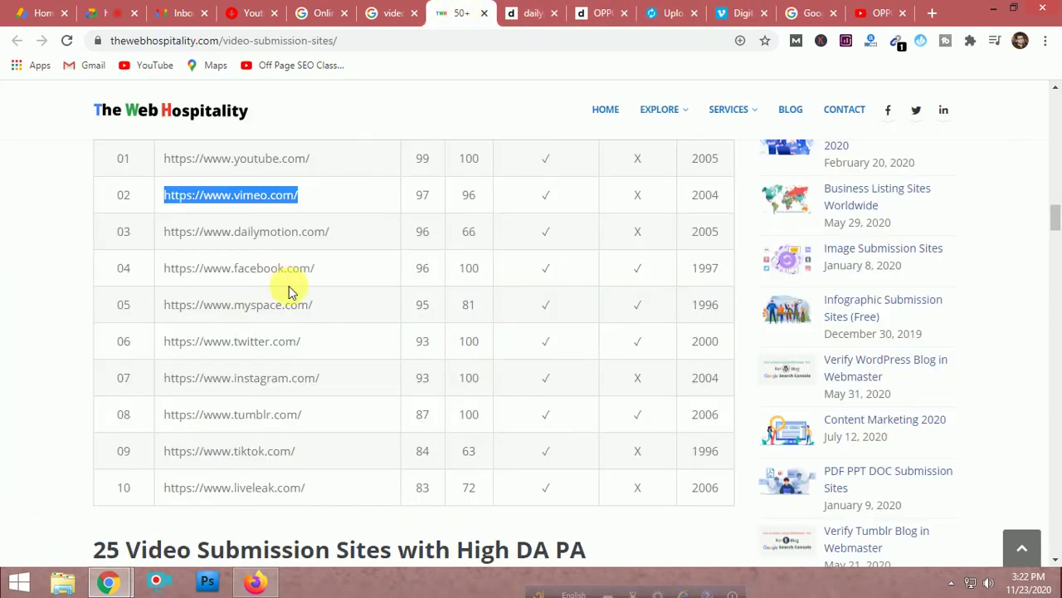
pyautogui.scroll(-1, 285, 389)
pyautogui.scroll(-2, 363, 420)
pyautogui.scroll(-3, 371, 415)
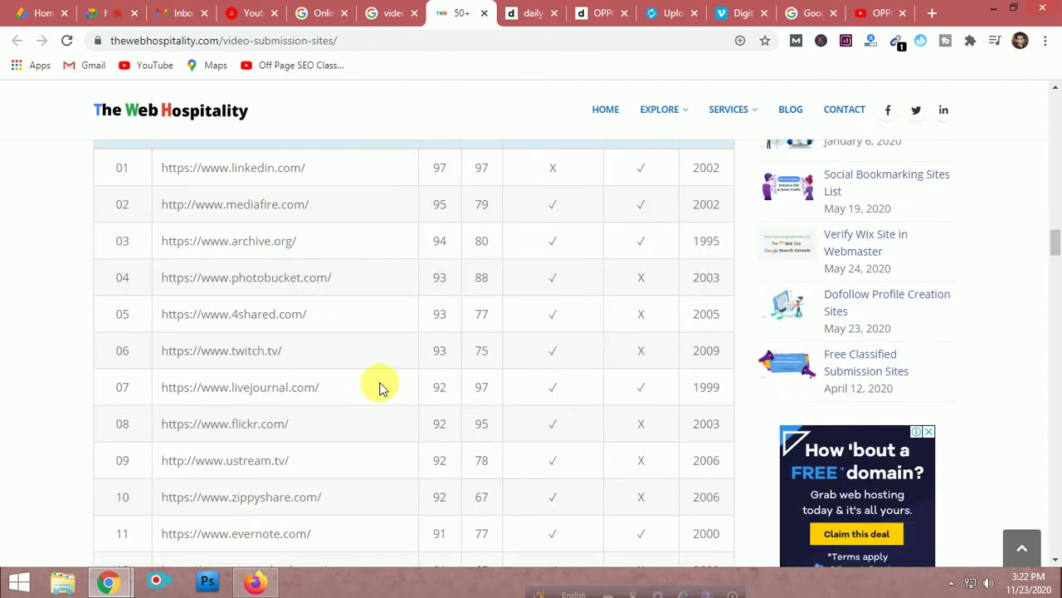
pyautogui.scroll(-2, 381, 388)
pyautogui.scroll(-3, 381, 388)
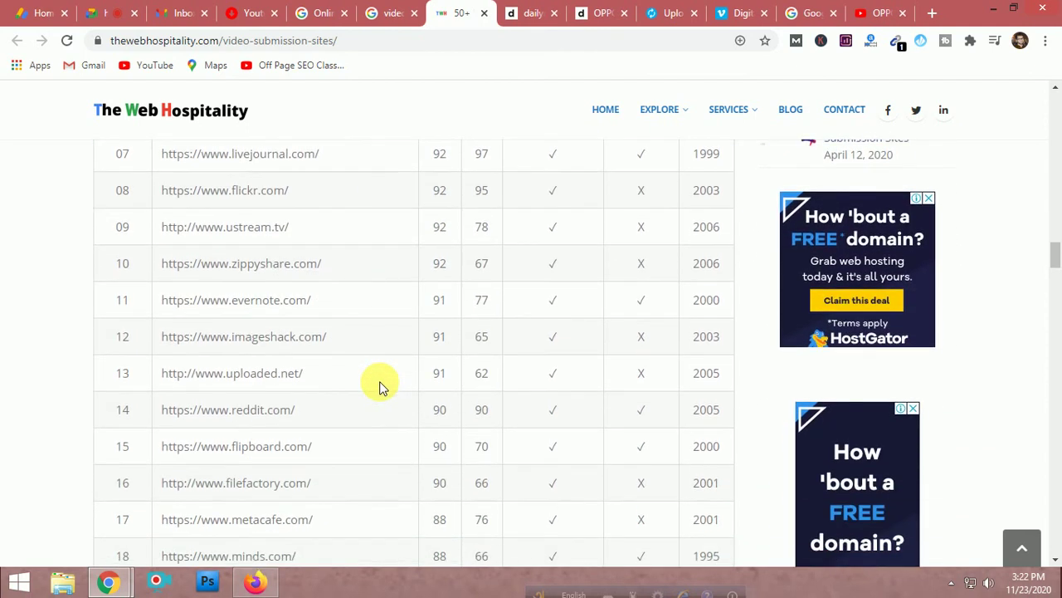
pyautogui.scroll(-4, 381, 389)
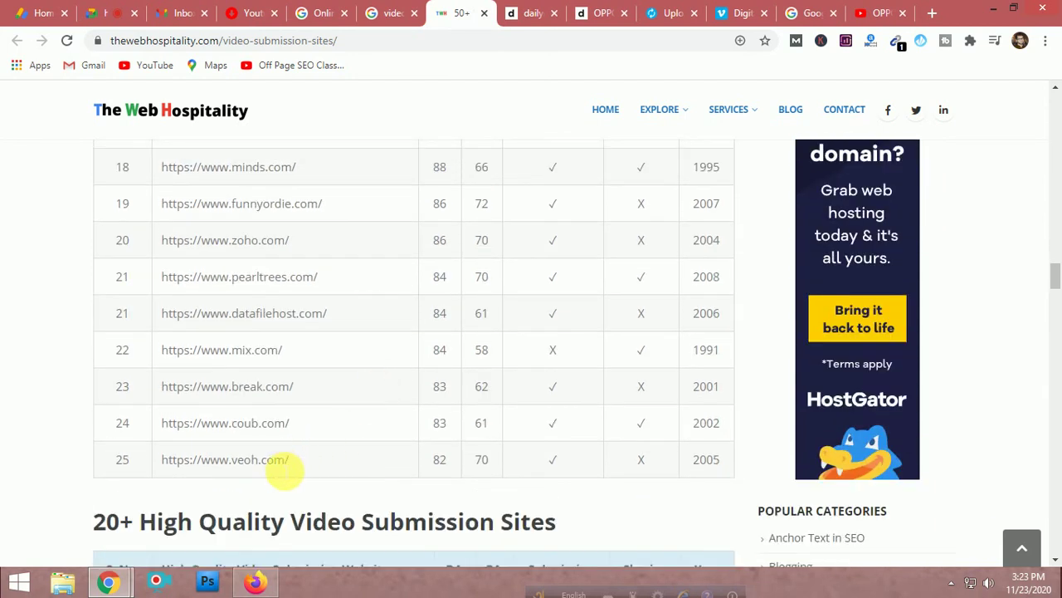
pyautogui.moveTo(290, 462); pyautogui.dragTo(164, 462)
pyautogui.hotkey('ctrl', 'c')
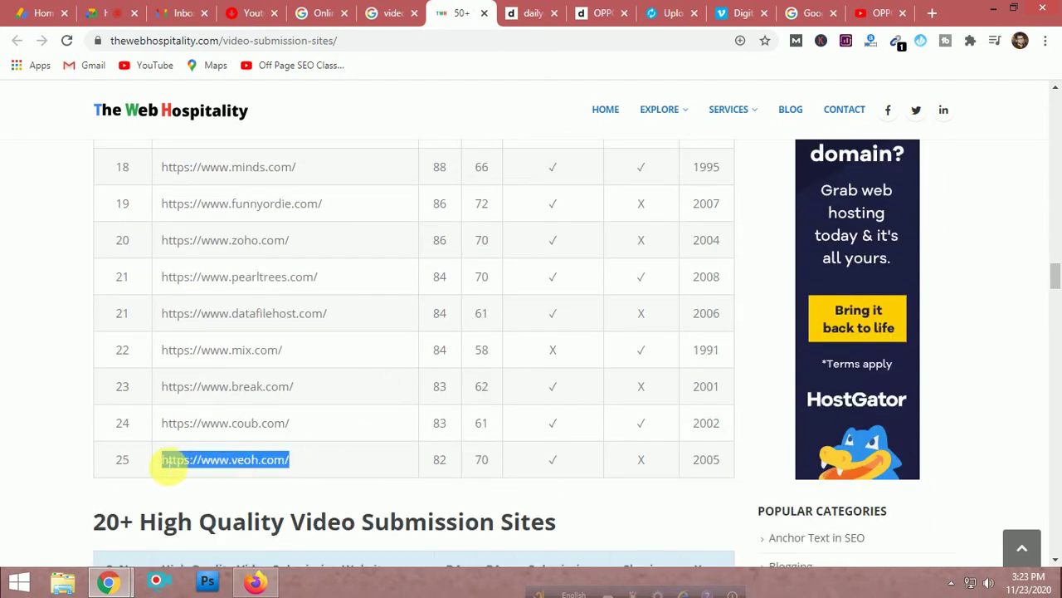
# - Load the copied Veoh address in the browser tab showing Vimeo and look through the Veoh home page
pyautogui.click(737, 13)
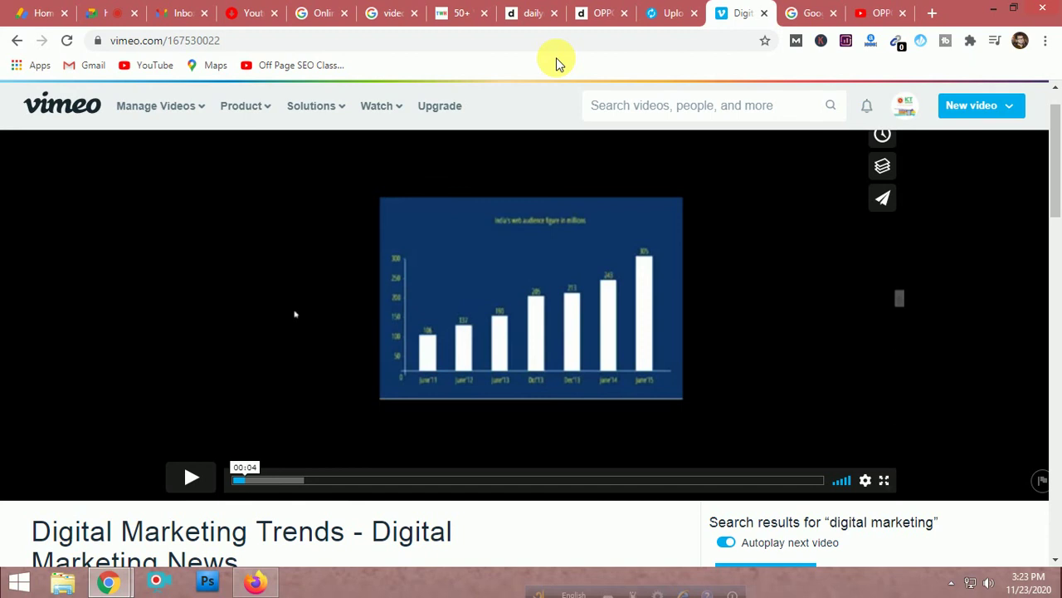
pyautogui.click(552, 43)
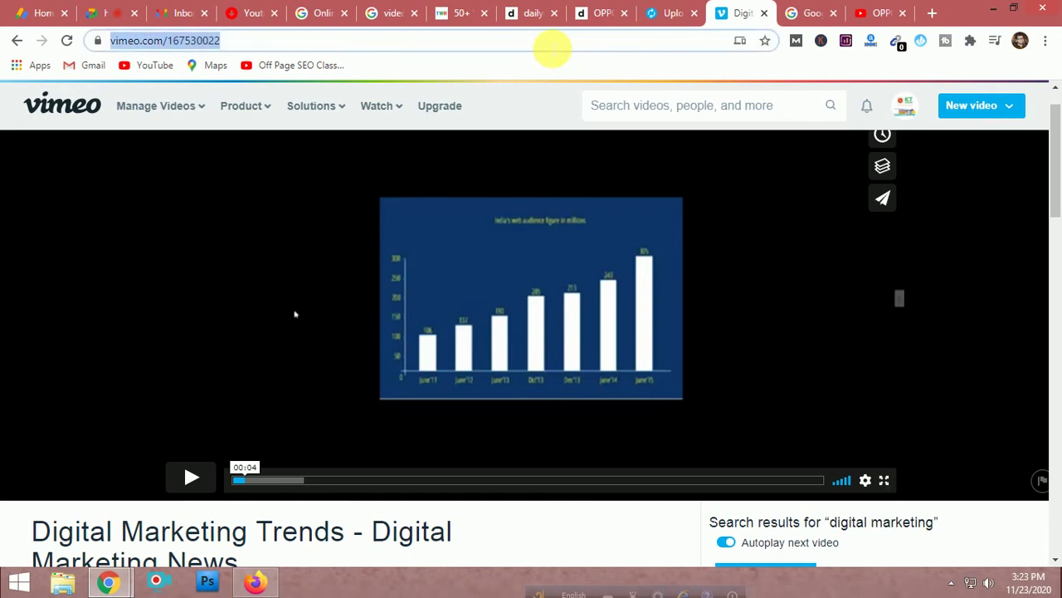
pyautogui.hotkey('ctrl', 'v')
pyautogui.press('Return')
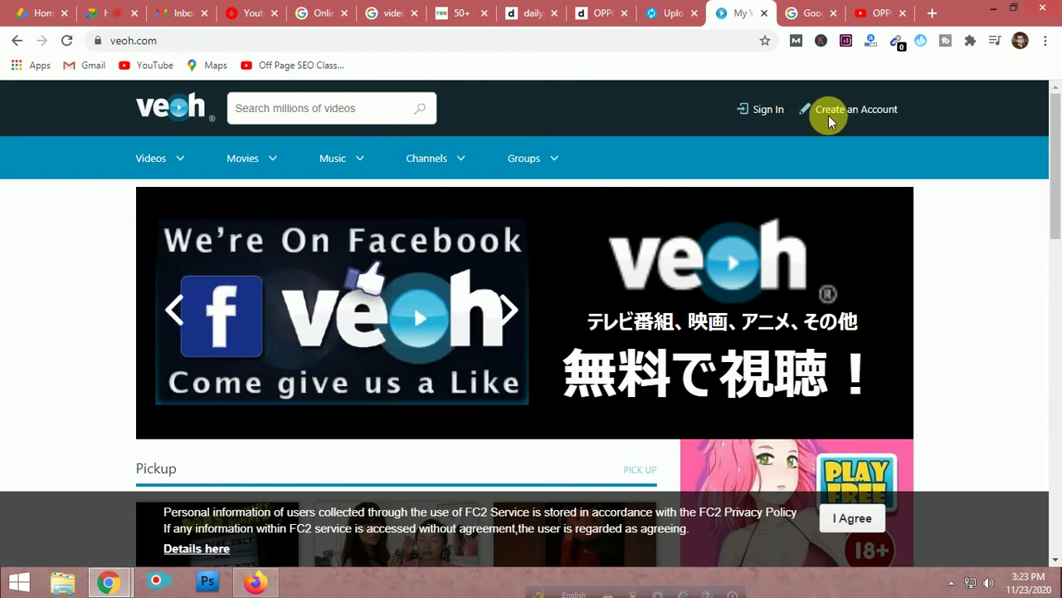
pyautogui.scroll(-4, 633, 356)
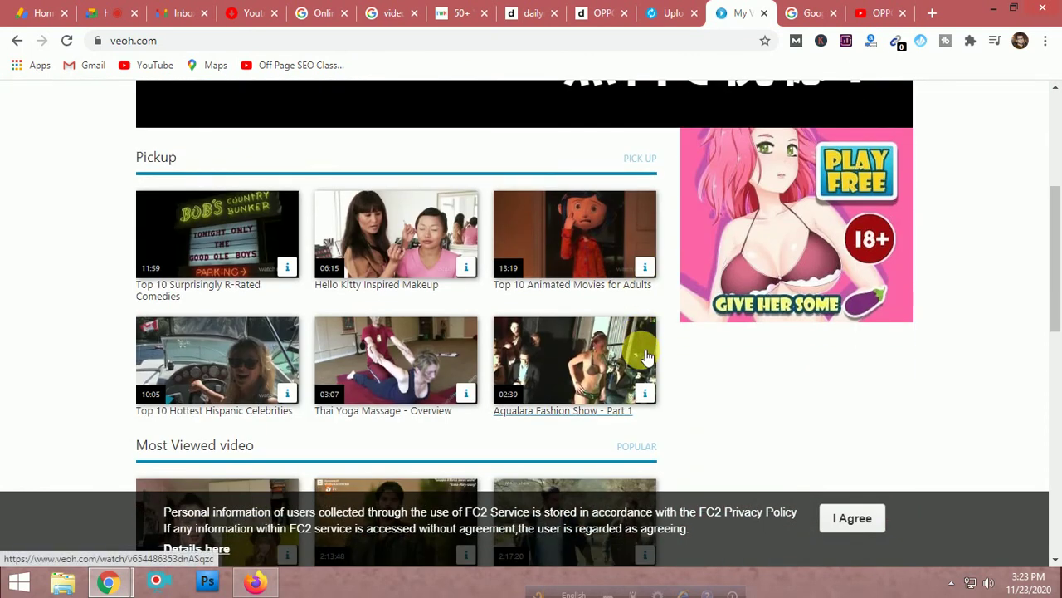
pyautogui.scroll(2, 647, 357)
pyautogui.scroll(3, 647, 357)
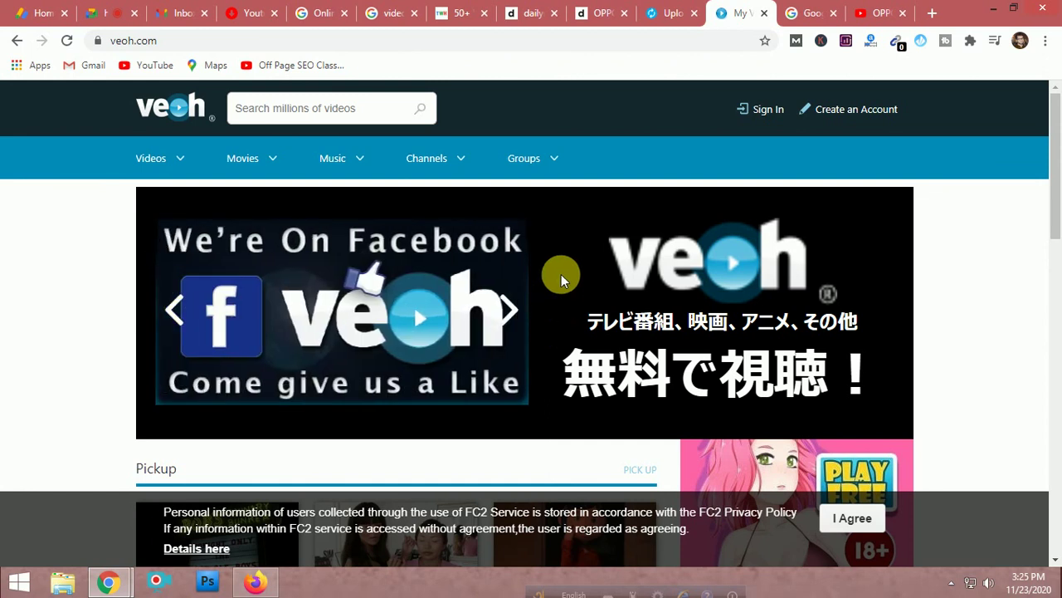
pyautogui.click(855, 109)
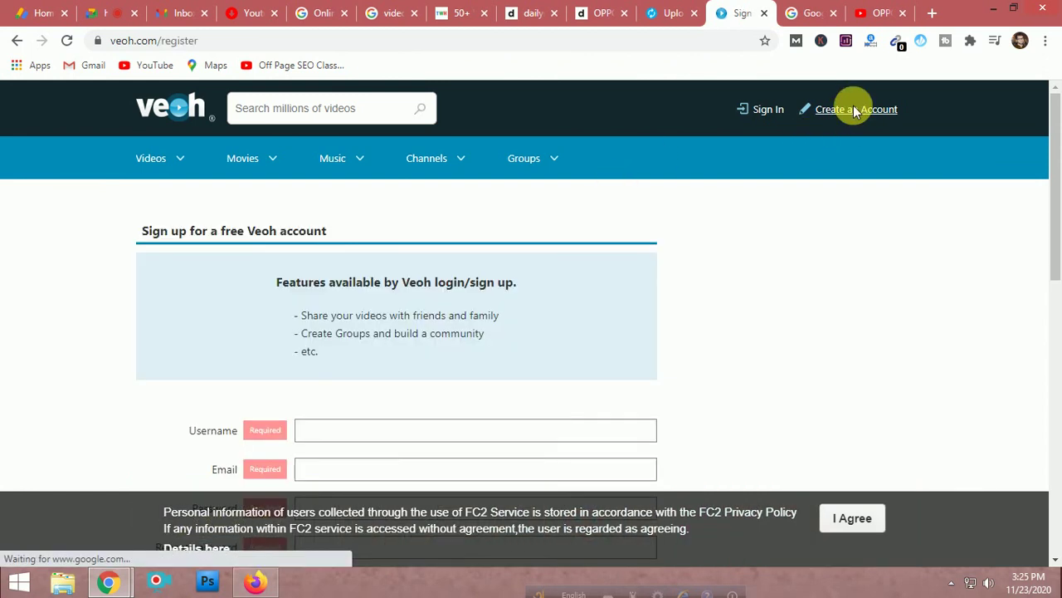
pyautogui.scroll(-5, 662, 304)
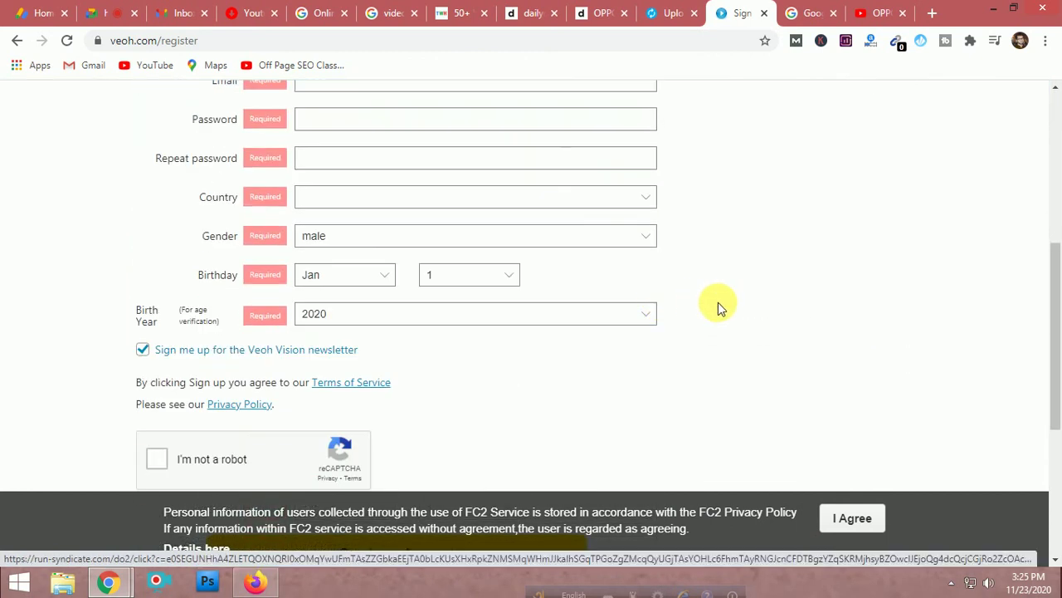
pyautogui.scroll(1, 718, 303)
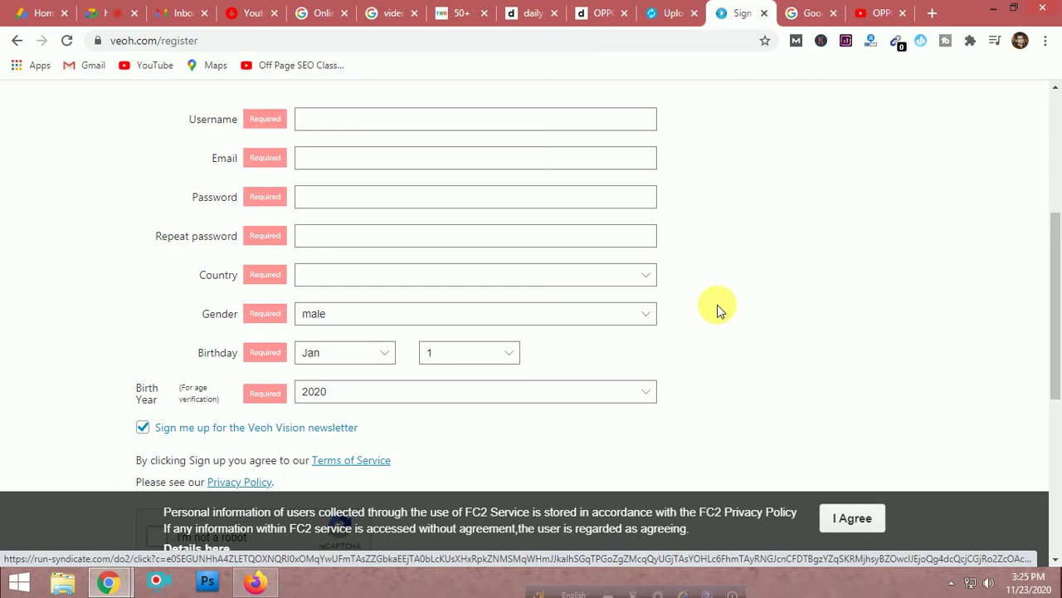
pyautogui.scroll(1, 719, 319)
pyautogui.scroll(-1, 720, 324)
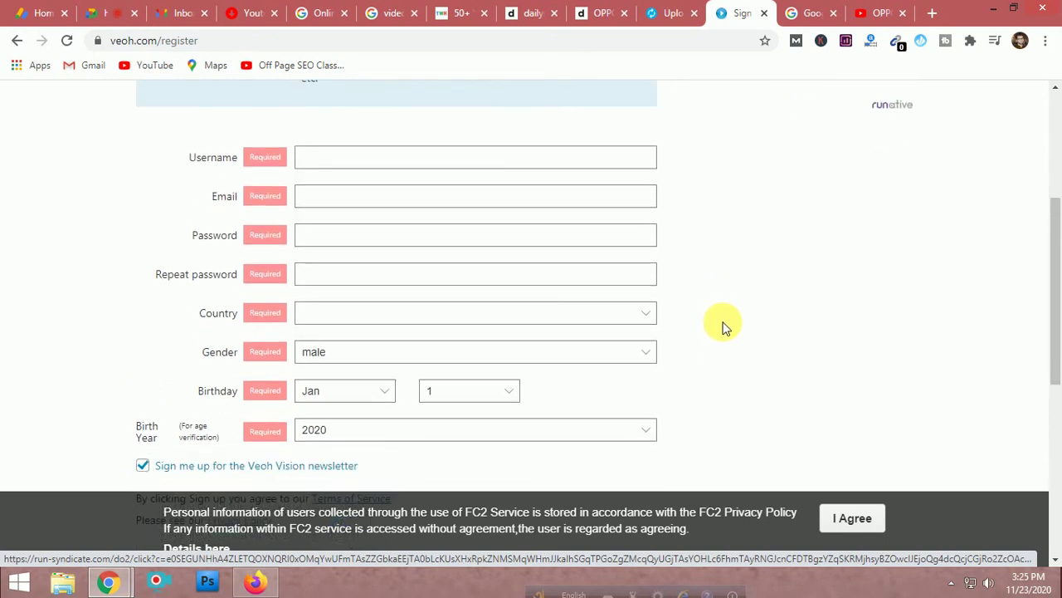
pyautogui.scroll(-1, 722, 326)
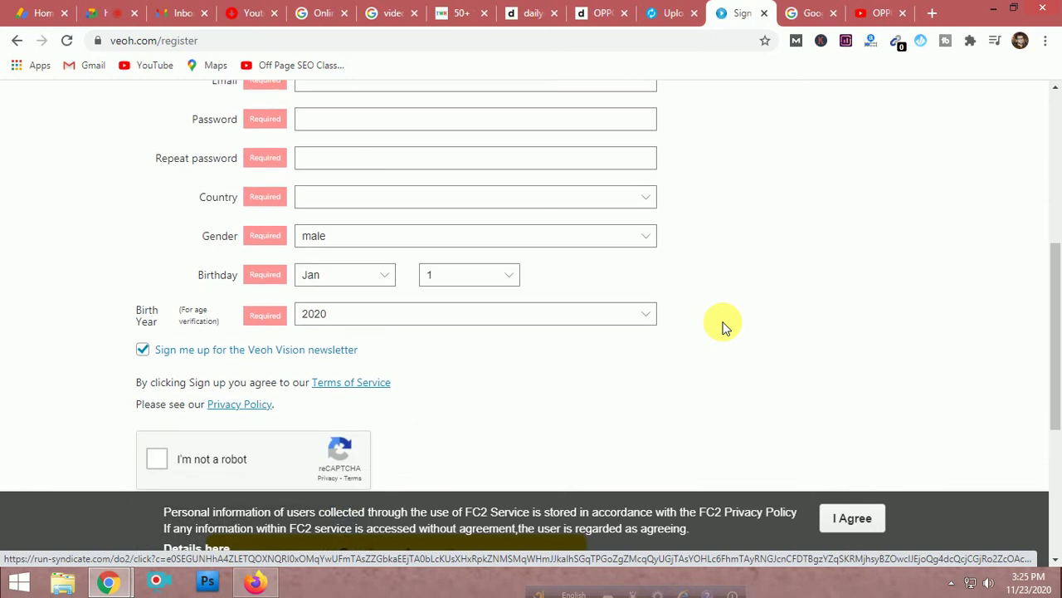
pyautogui.scroll(-2, 723, 326)
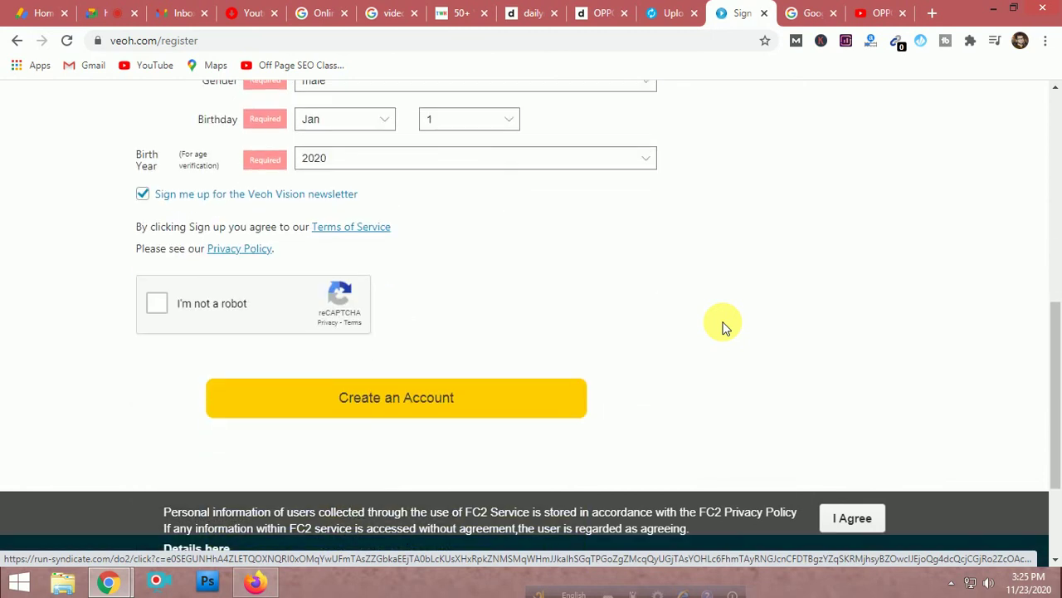
pyautogui.scroll(2, 722, 326)
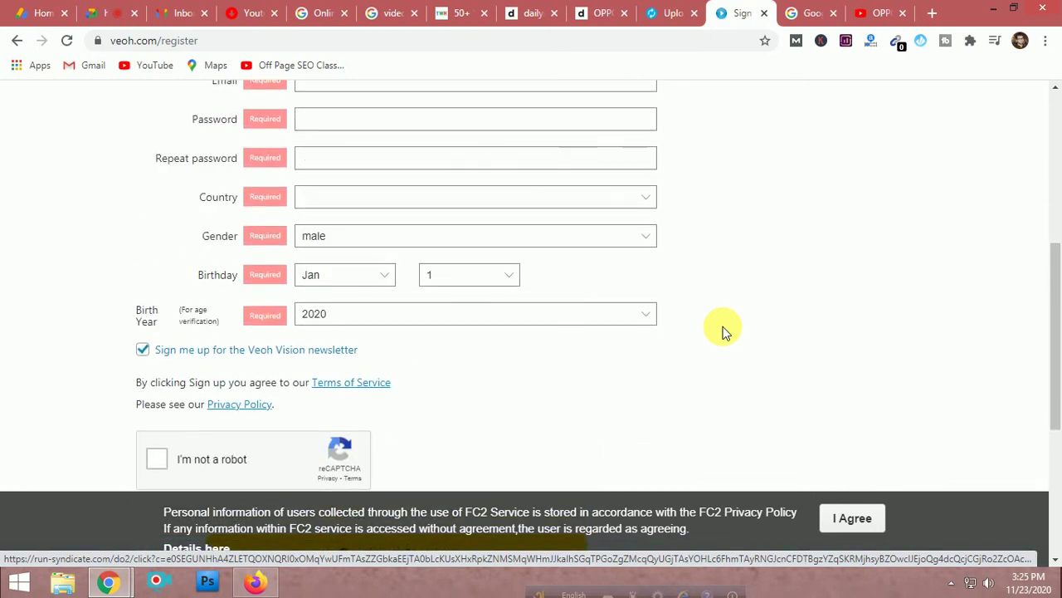
pyautogui.scroll(3, 723, 332)
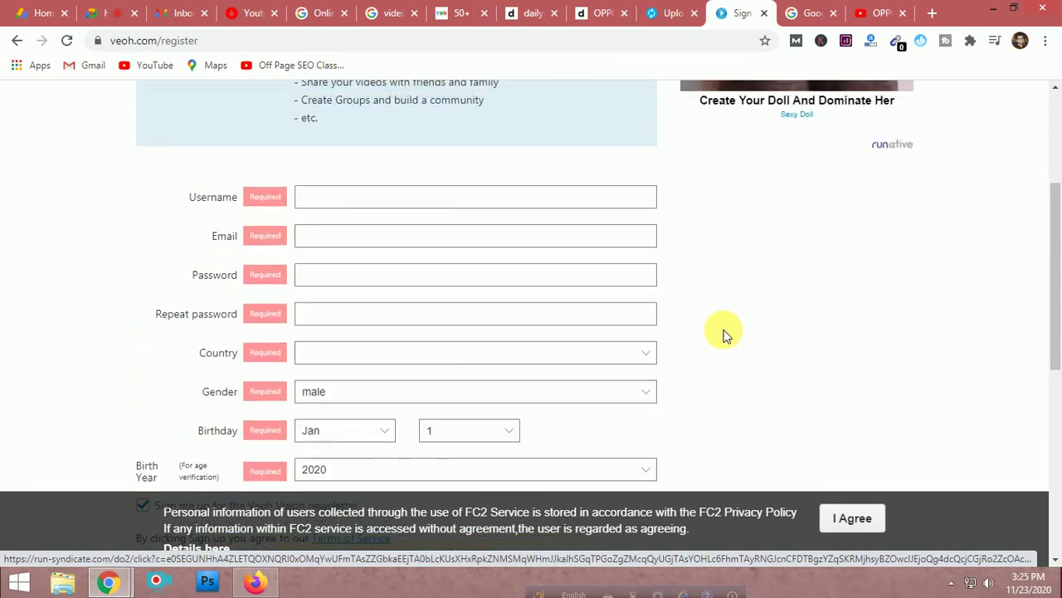
pyautogui.scroll(-1, 723, 334)
pyautogui.scroll(-2, 724, 335)
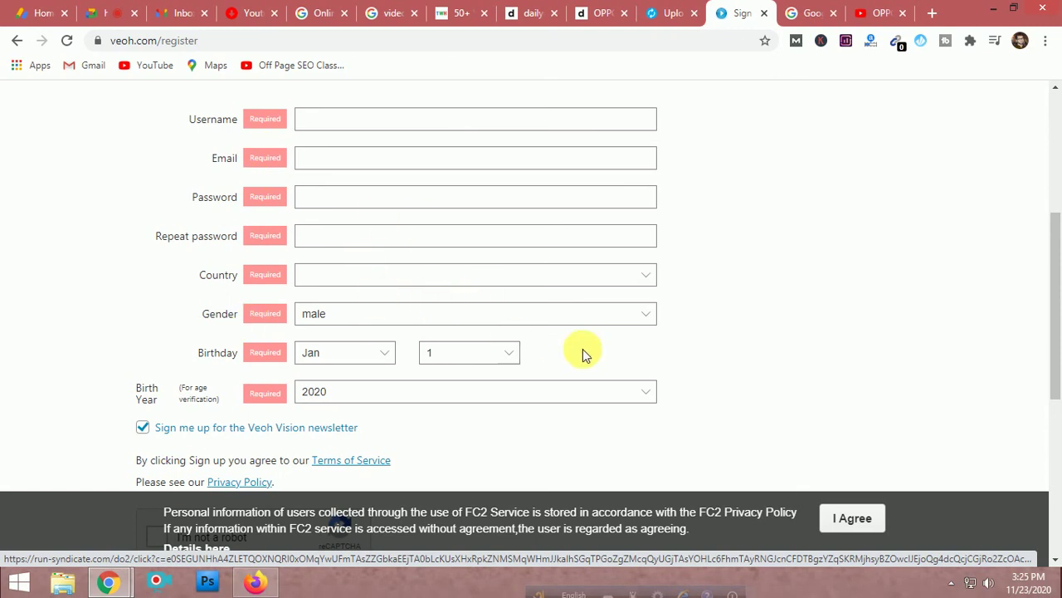
pyautogui.scroll(-1, 581, 352)
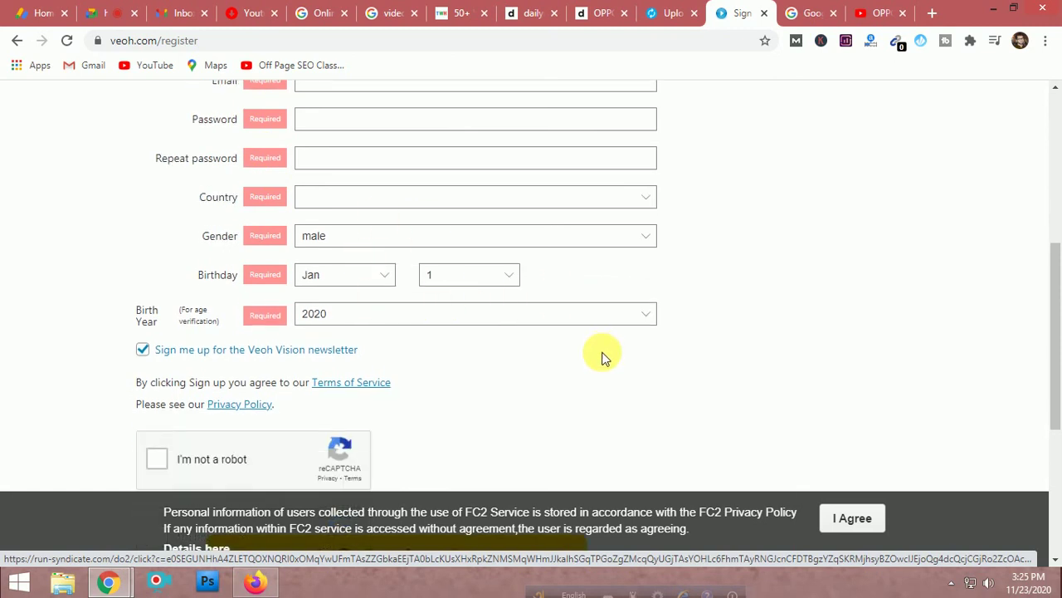
pyautogui.scroll(-1, 602, 357)
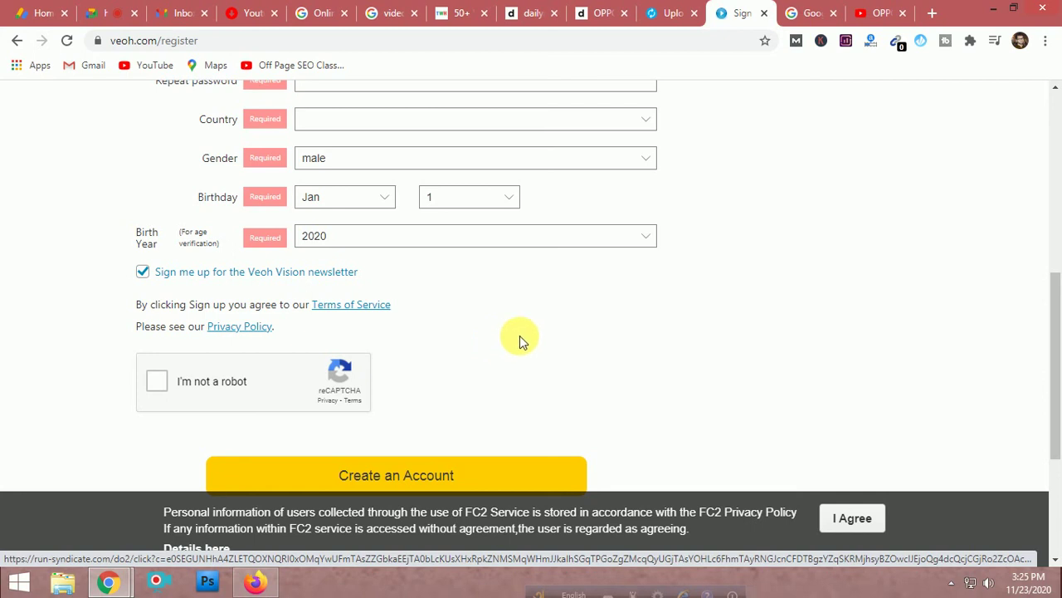
pyautogui.scroll(-1, 531, 339)
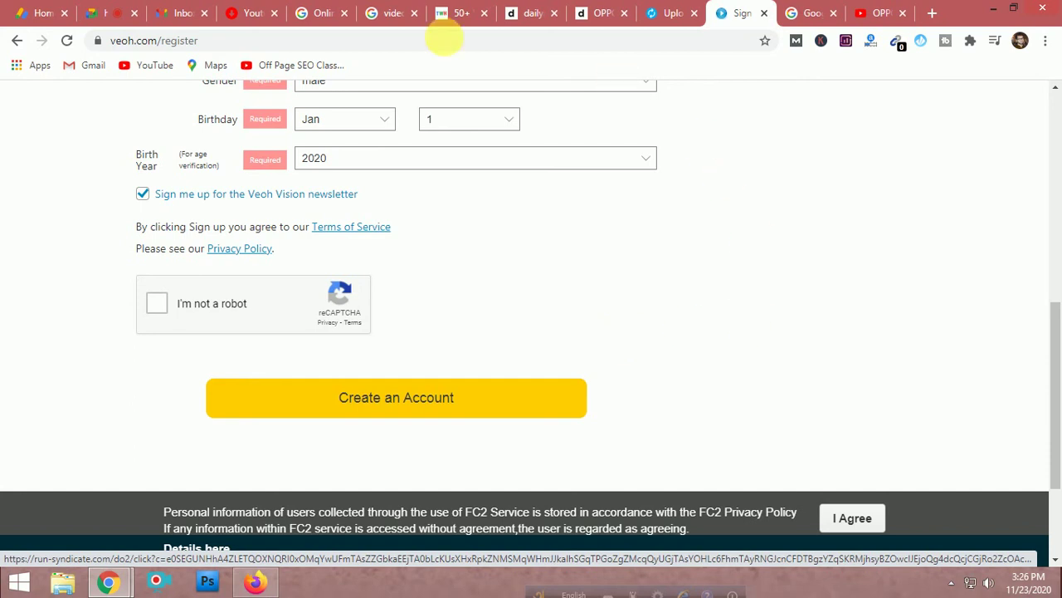
# - Switch to the Google Meet call, stop presenting the screen, and show the list of people in the call
pyautogui.click(106, 12)
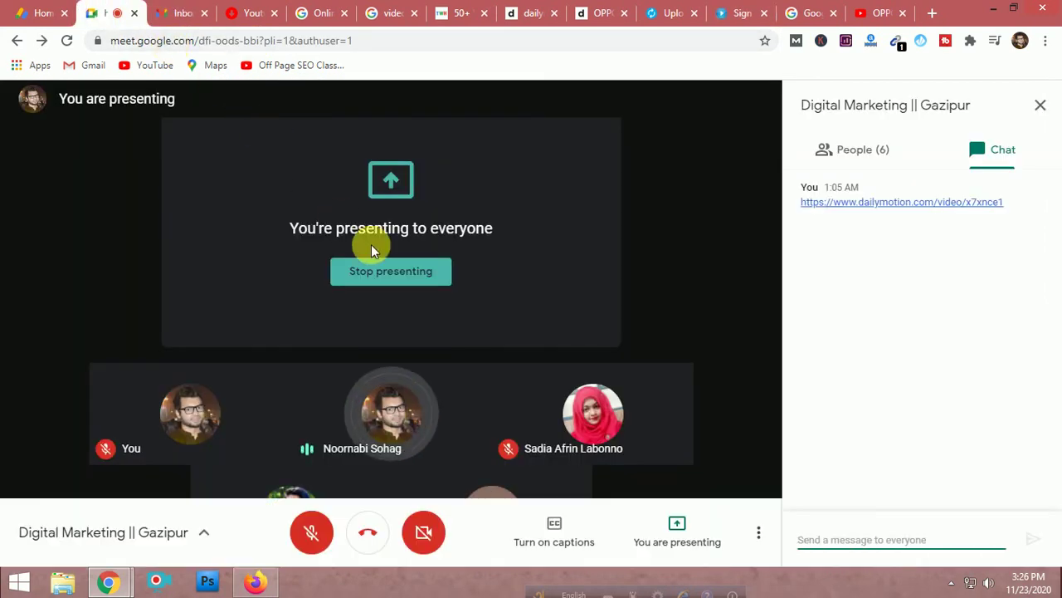
pyautogui.click(380, 271)
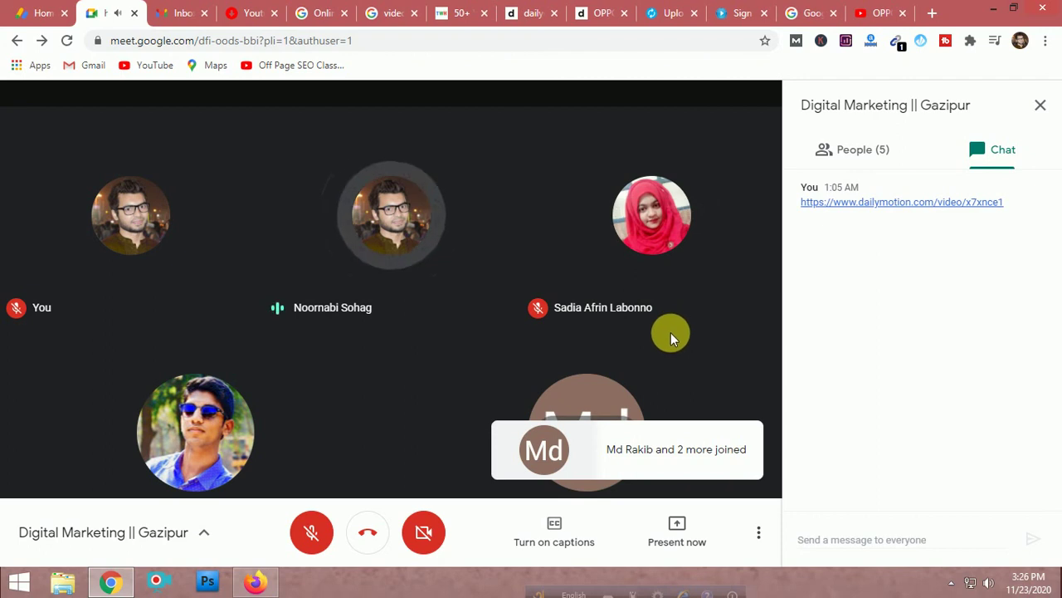
pyautogui.click(870, 156)
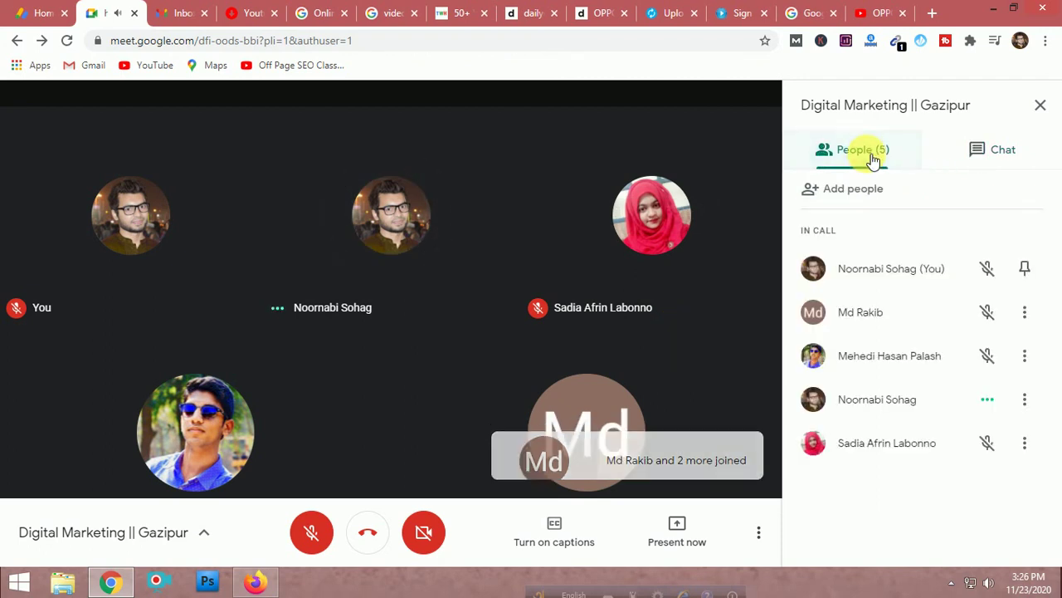